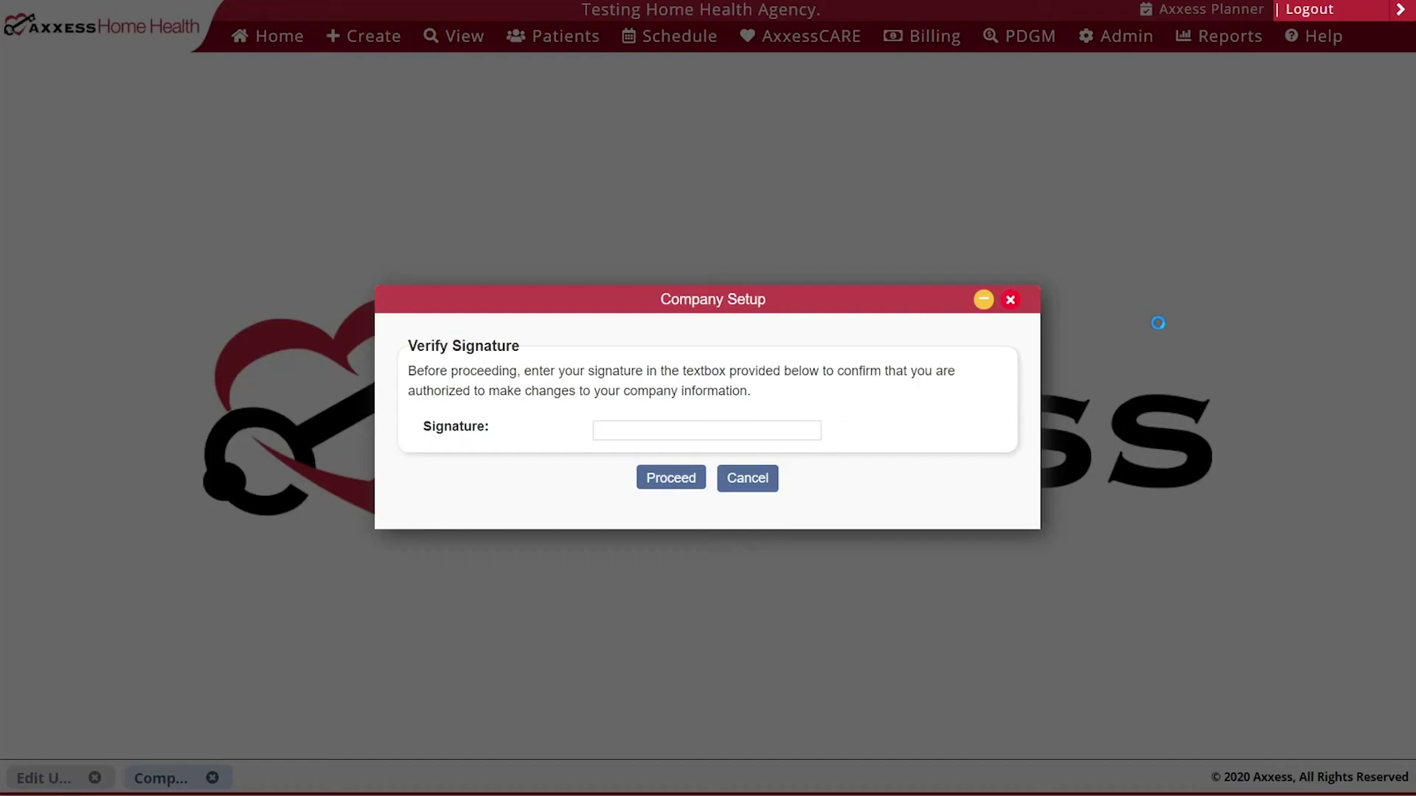
- Verify the signature with the saved entry, then view Company Setup's Scheduling settings full-page
{"action": "left_click", "coordinate": [765, 438]}
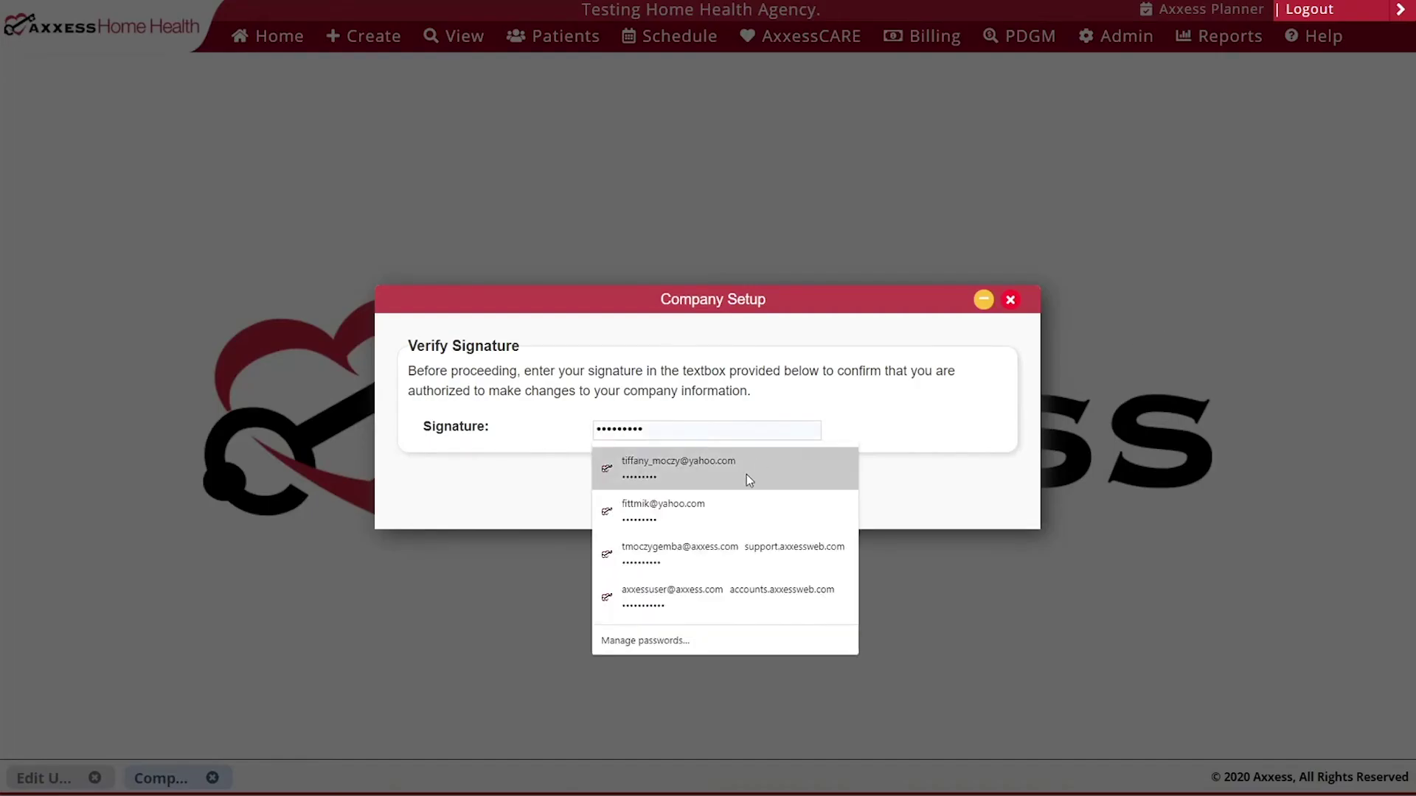
{"action": "left_click", "coordinate": [746, 474]}
{"action": "left_click", "coordinate": [671, 478]}
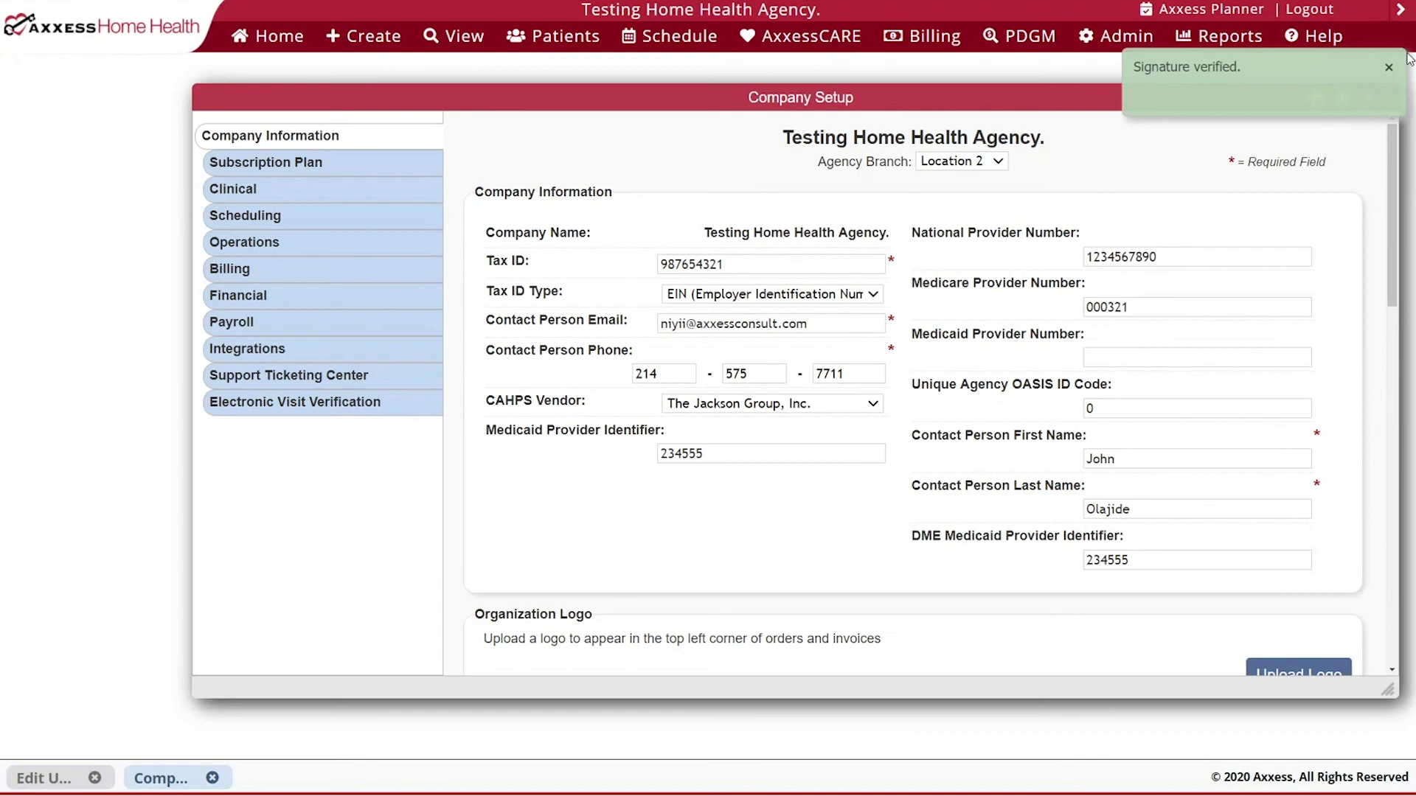
{"action": "left_click", "coordinate": [1341, 99]}
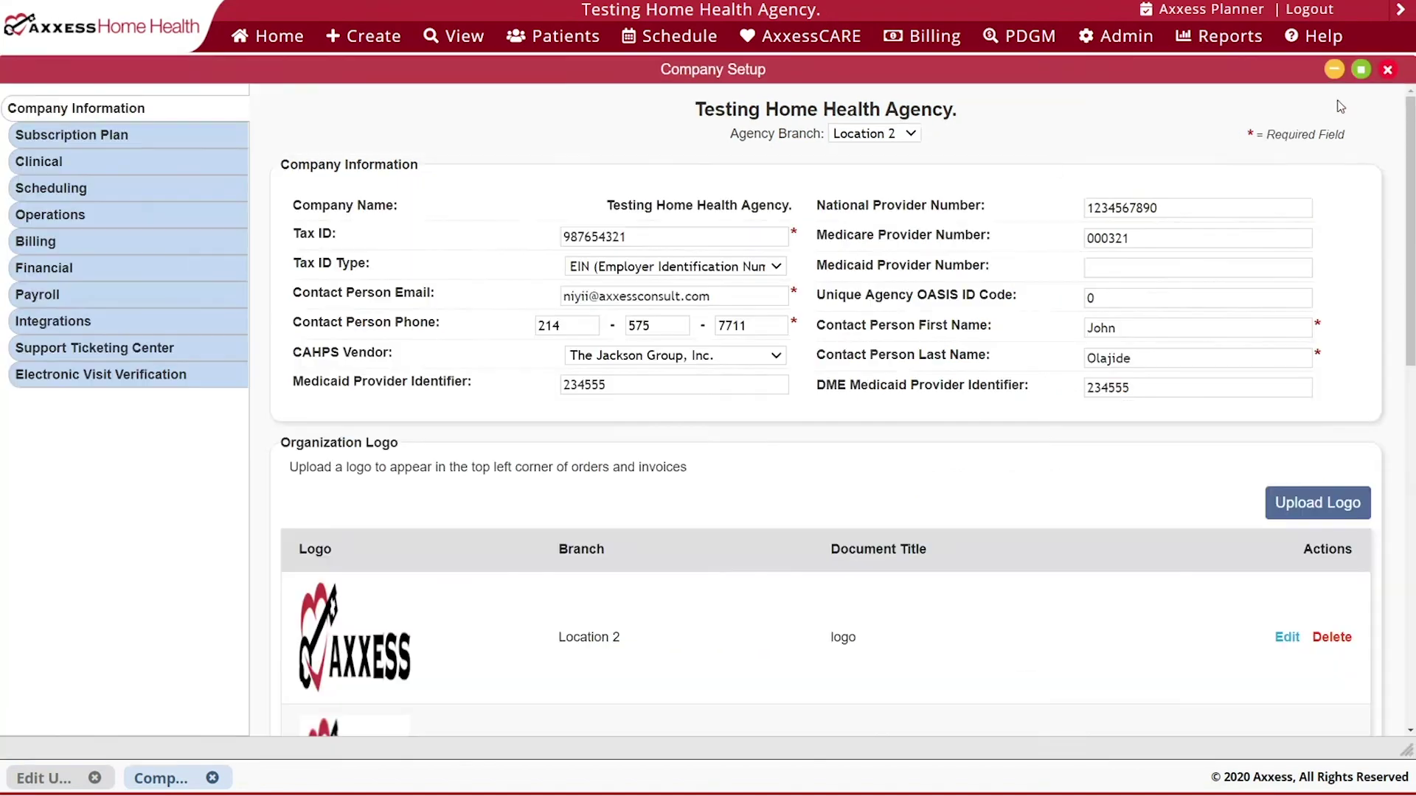
{"action": "left_click", "coordinate": [173, 193]}
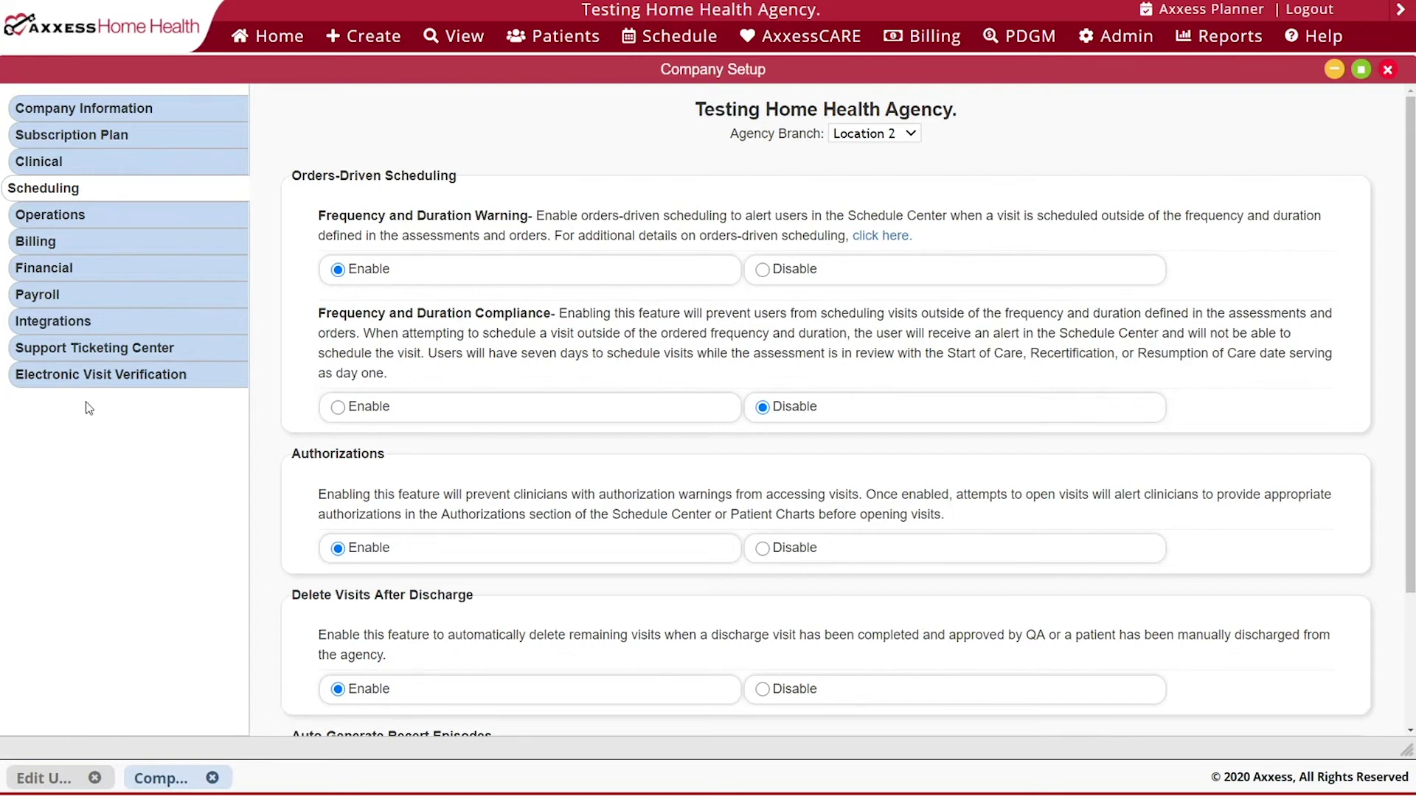
- Select Enable for Frequency and Duration Compliance under Orders-Driven Scheduling
{"action": "left_click", "coordinate": [338, 407]}
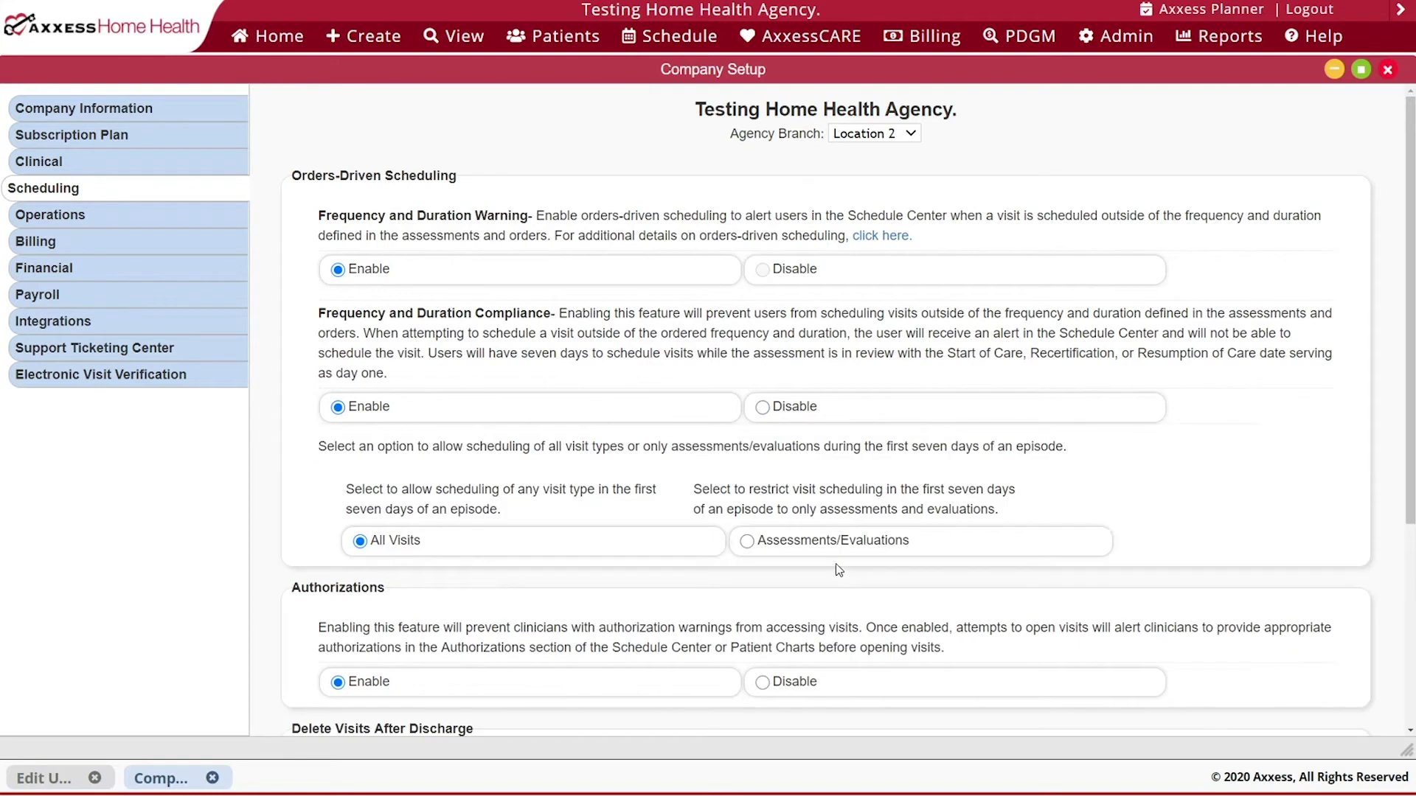
- Set Frequency and Duration Compliance back to Disable and submit the scheduling settings
{"action": "left_click", "coordinate": [763, 407]}
{"action": "scroll", "coordinate": [311, 298], "scroll_direction": "down", "scroll_amount": 2}
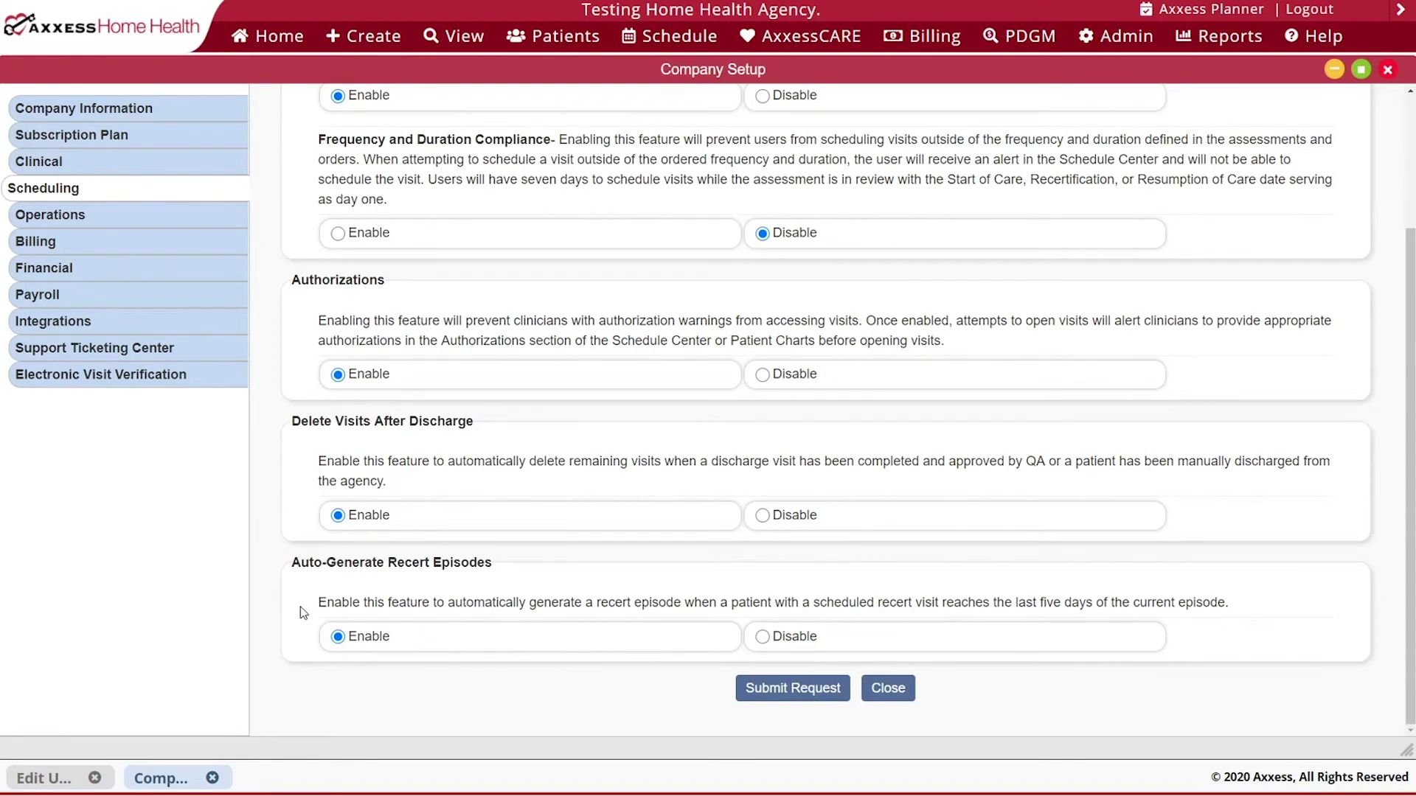
{"action": "left_click", "coordinate": [797, 691]}
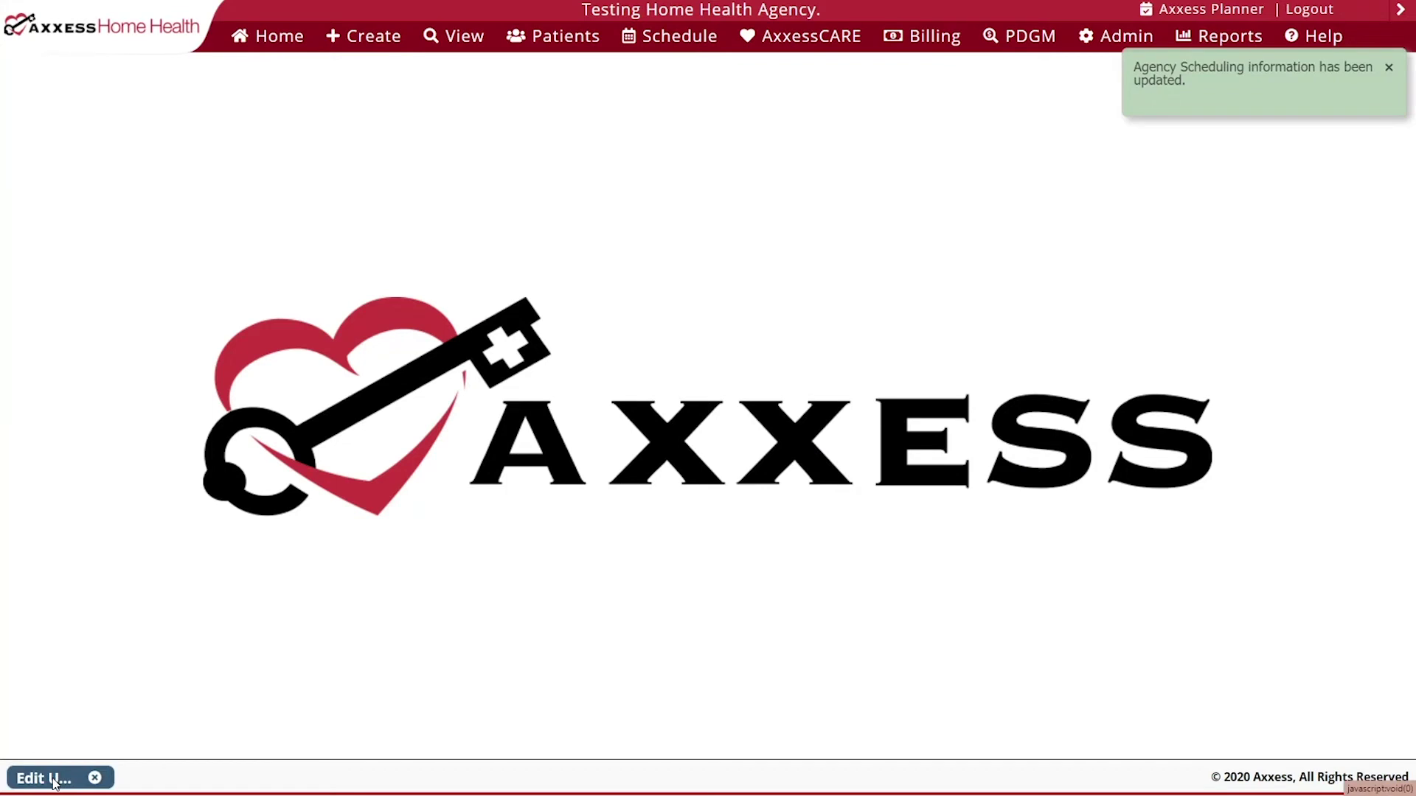
- Restore the minimized Edit User window and scroll to the Schedule Management permissions
{"action": "left_click", "coordinate": [45, 778]}
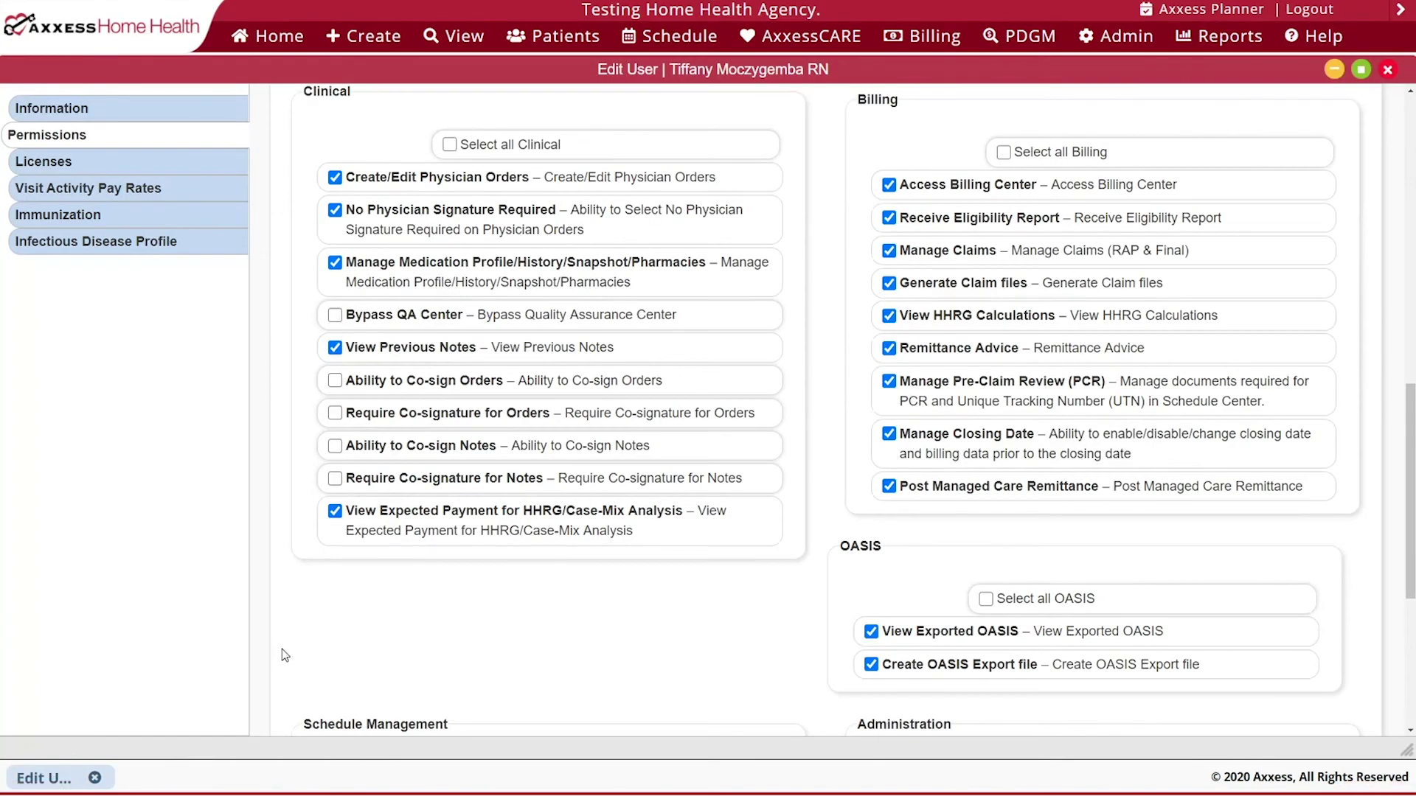
{"action": "scroll", "coordinate": [282, 648], "scroll_direction": "down", "scroll_amount": 5}
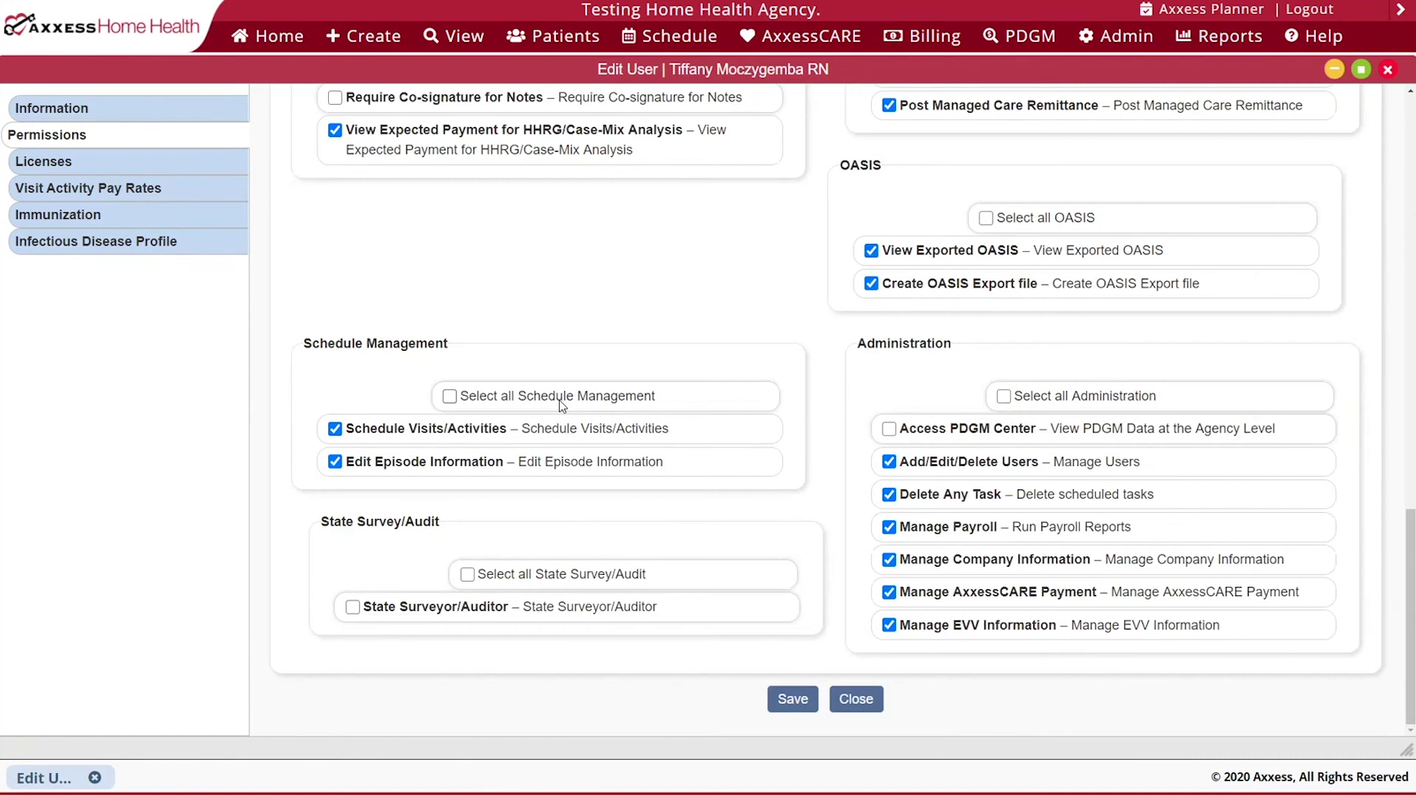
{"action": "mouse_move", "coordinate": [383, 470]}
- Close Edit User and bring up the Schedule Center full-page
{"action": "left_click", "coordinate": [834, 705]}
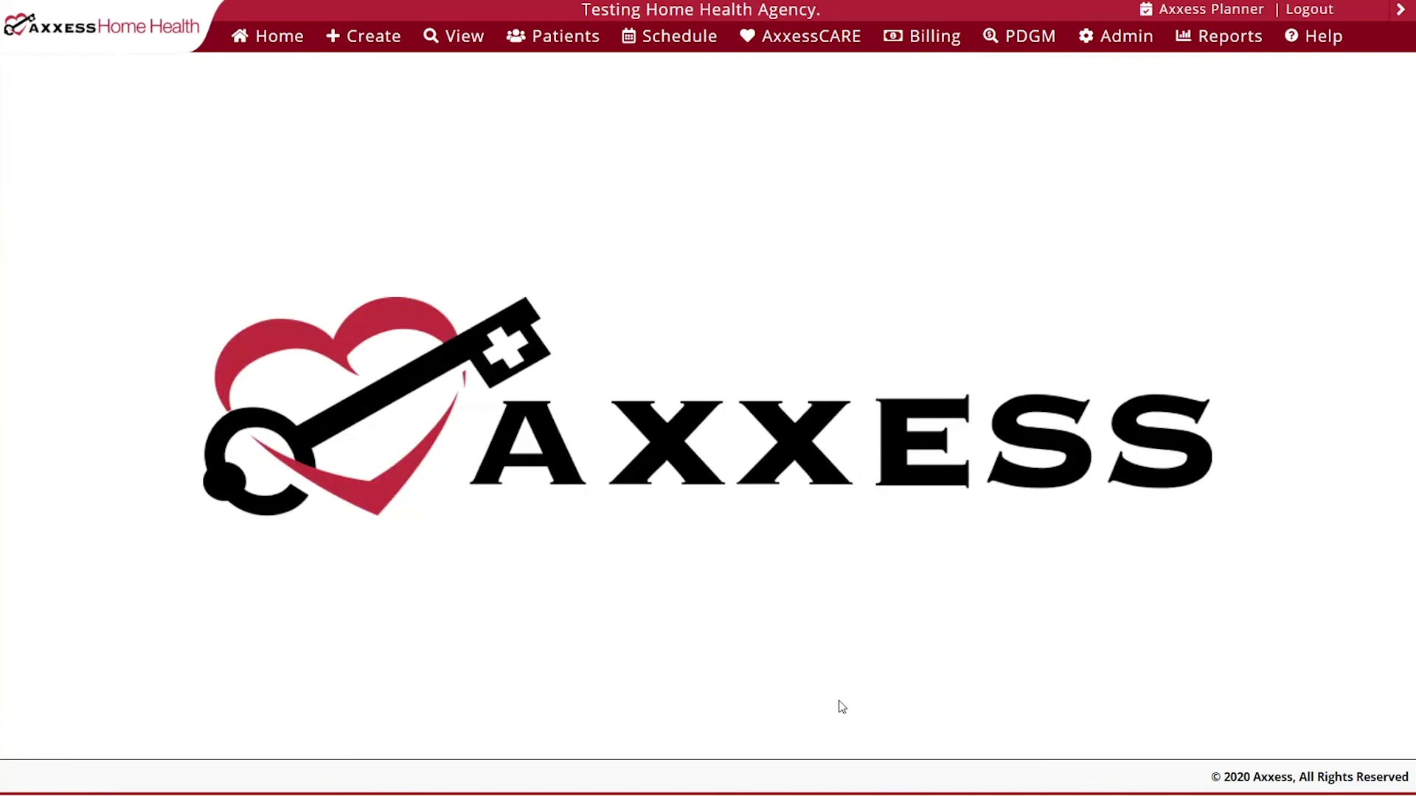
{"action": "mouse_move", "coordinate": [676, 39]}
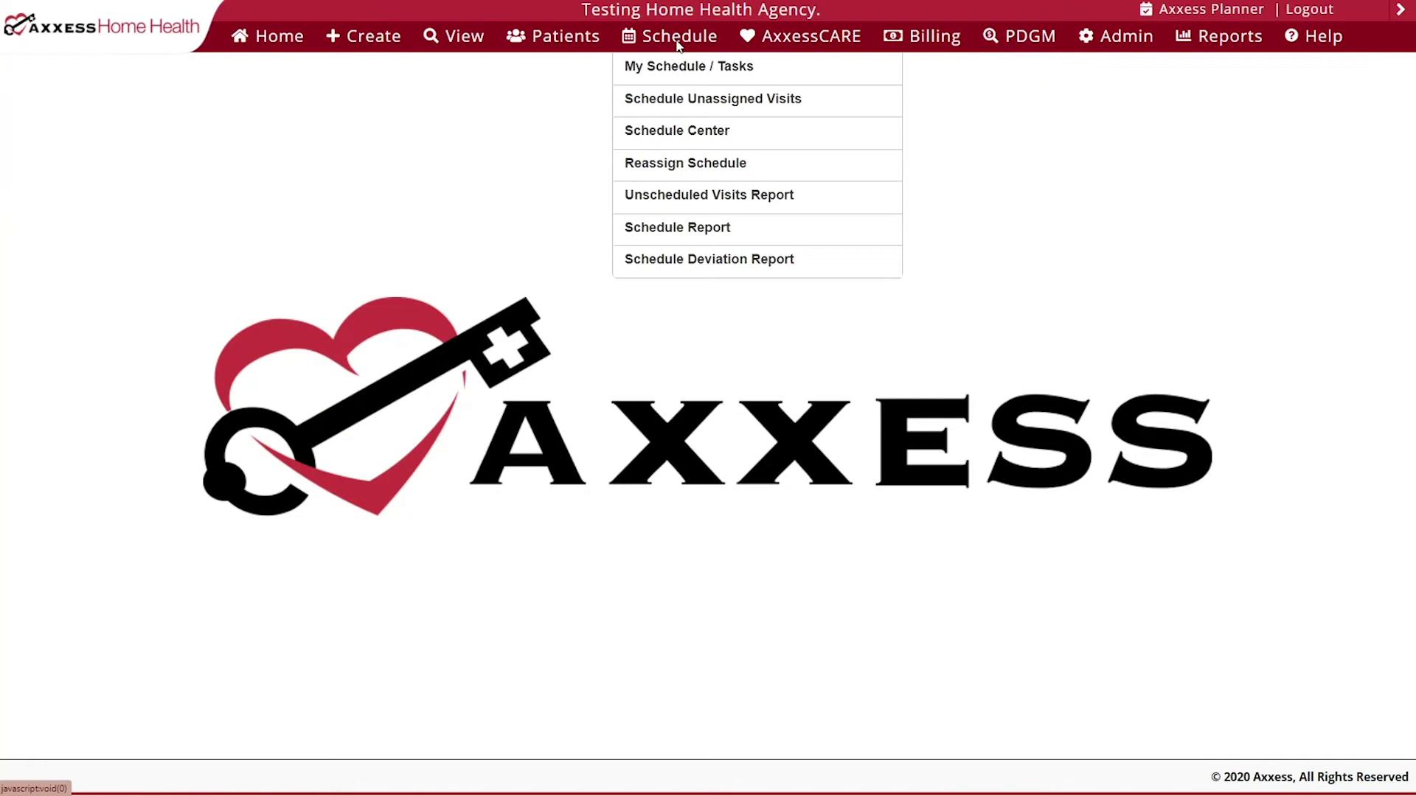
{"action": "left_click", "coordinate": [670, 133]}
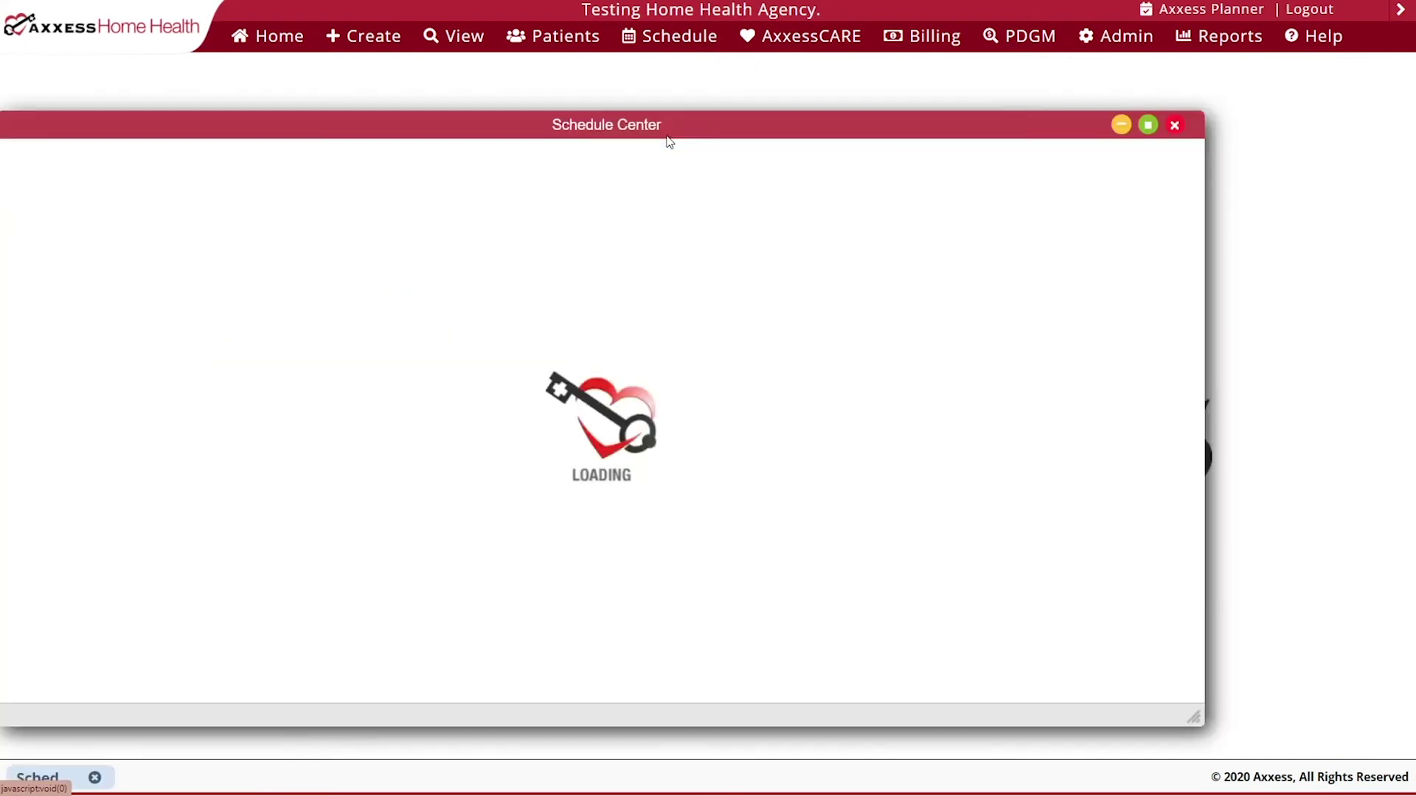
{"action": "left_click", "coordinate": [1148, 125]}
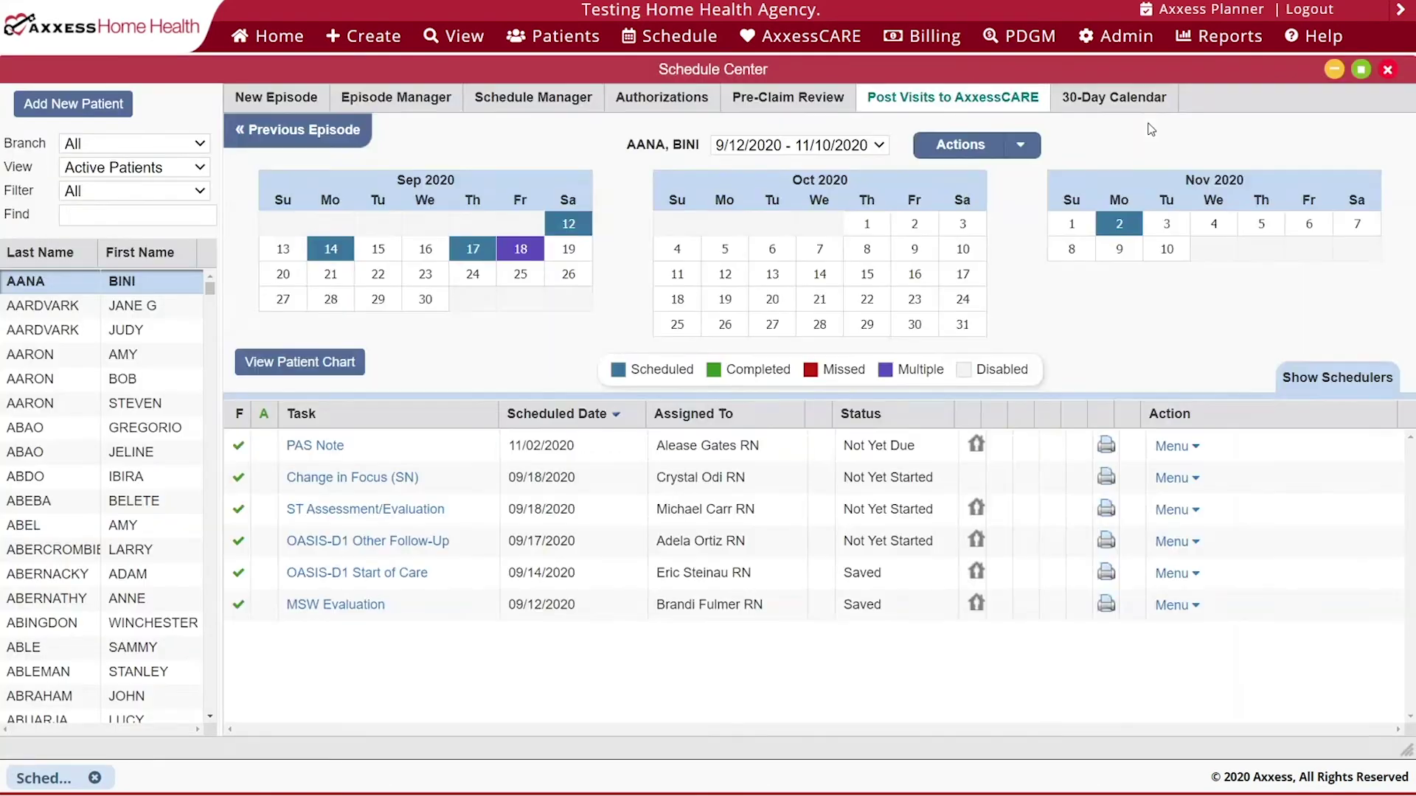
- Keep filters on All branches, Active Patients and All payers, and search patients for 'moc'
{"action": "left_click", "coordinate": [190, 145]}
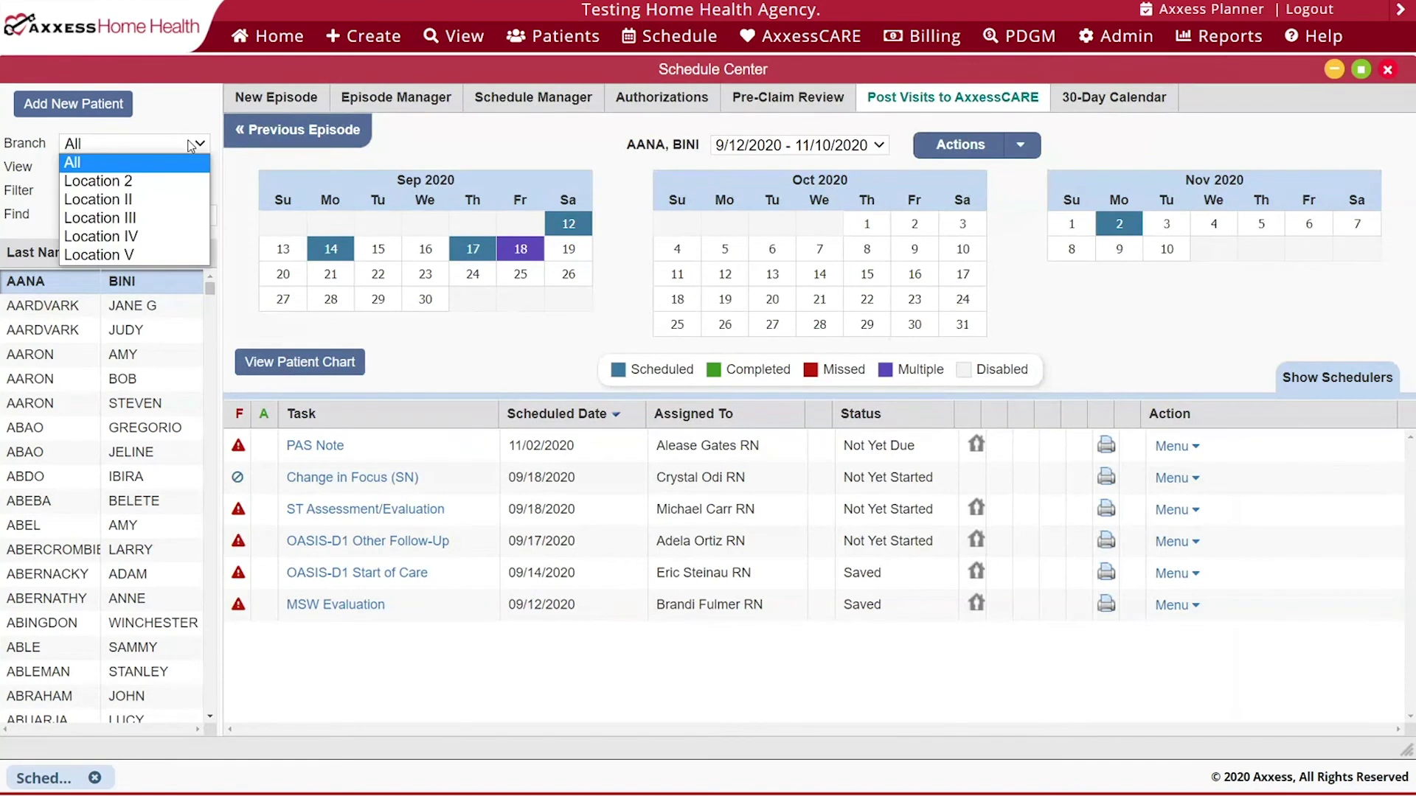
{"action": "left_click", "coordinate": [191, 146]}
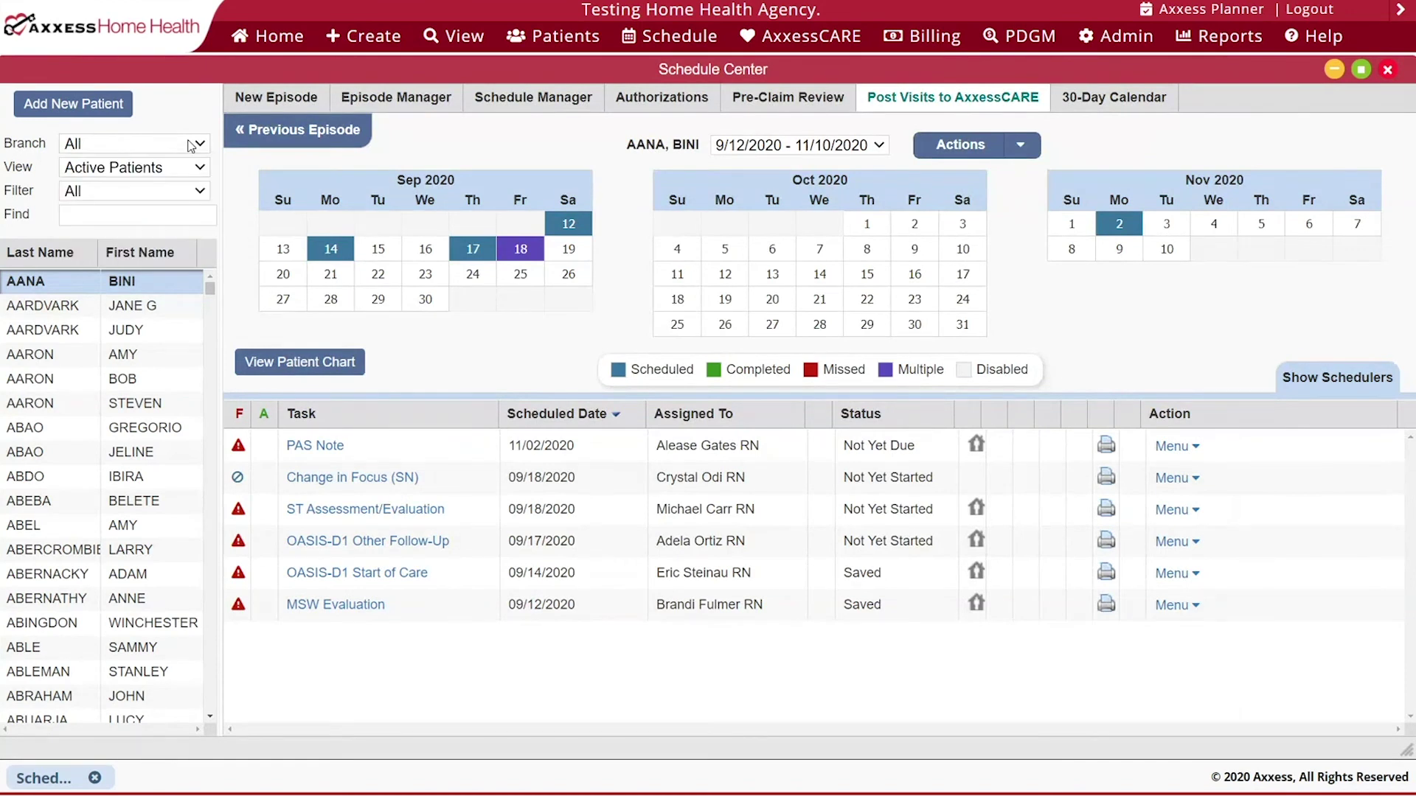
{"action": "left_click", "coordinate": [187, 171]}
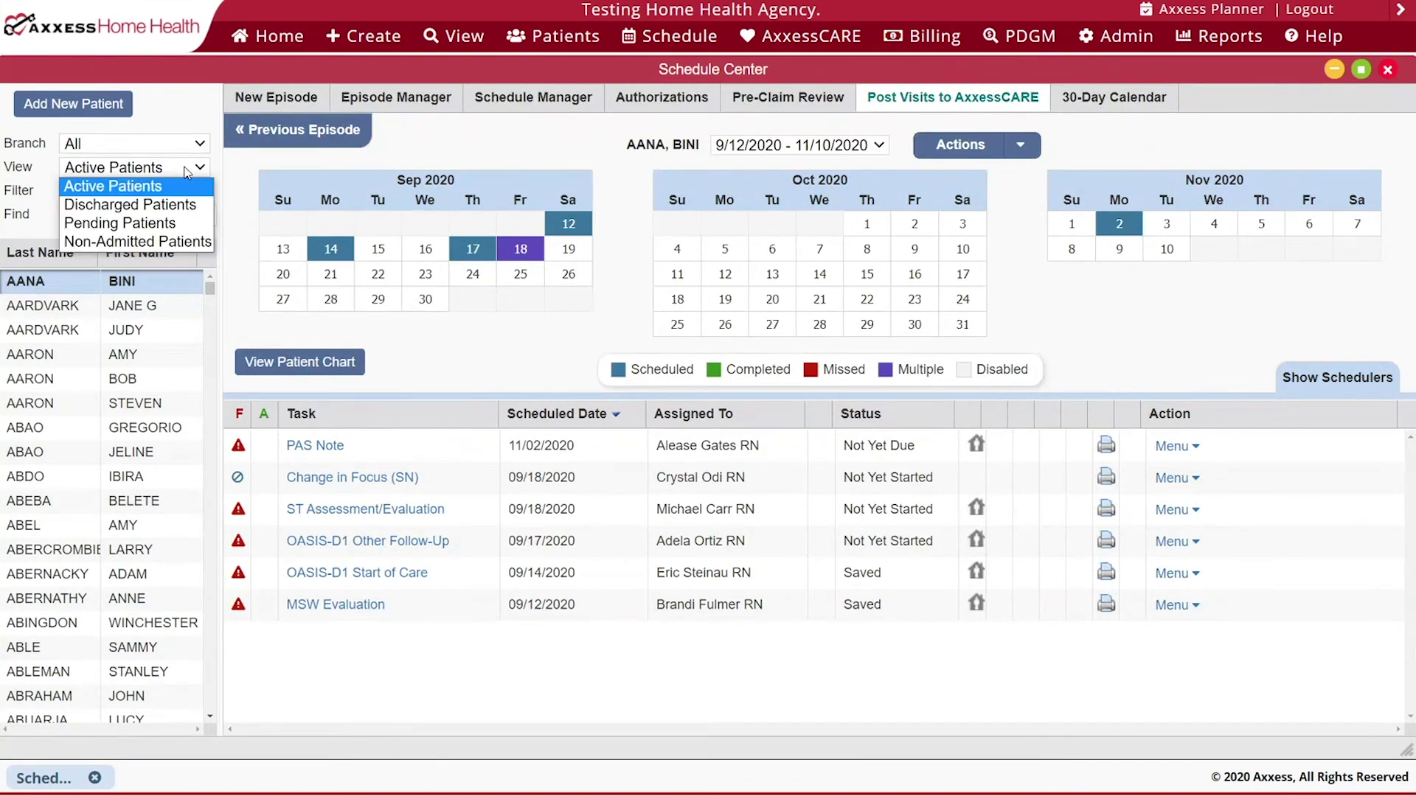
{"action": "left_click", "coordinate": [184, 169]}
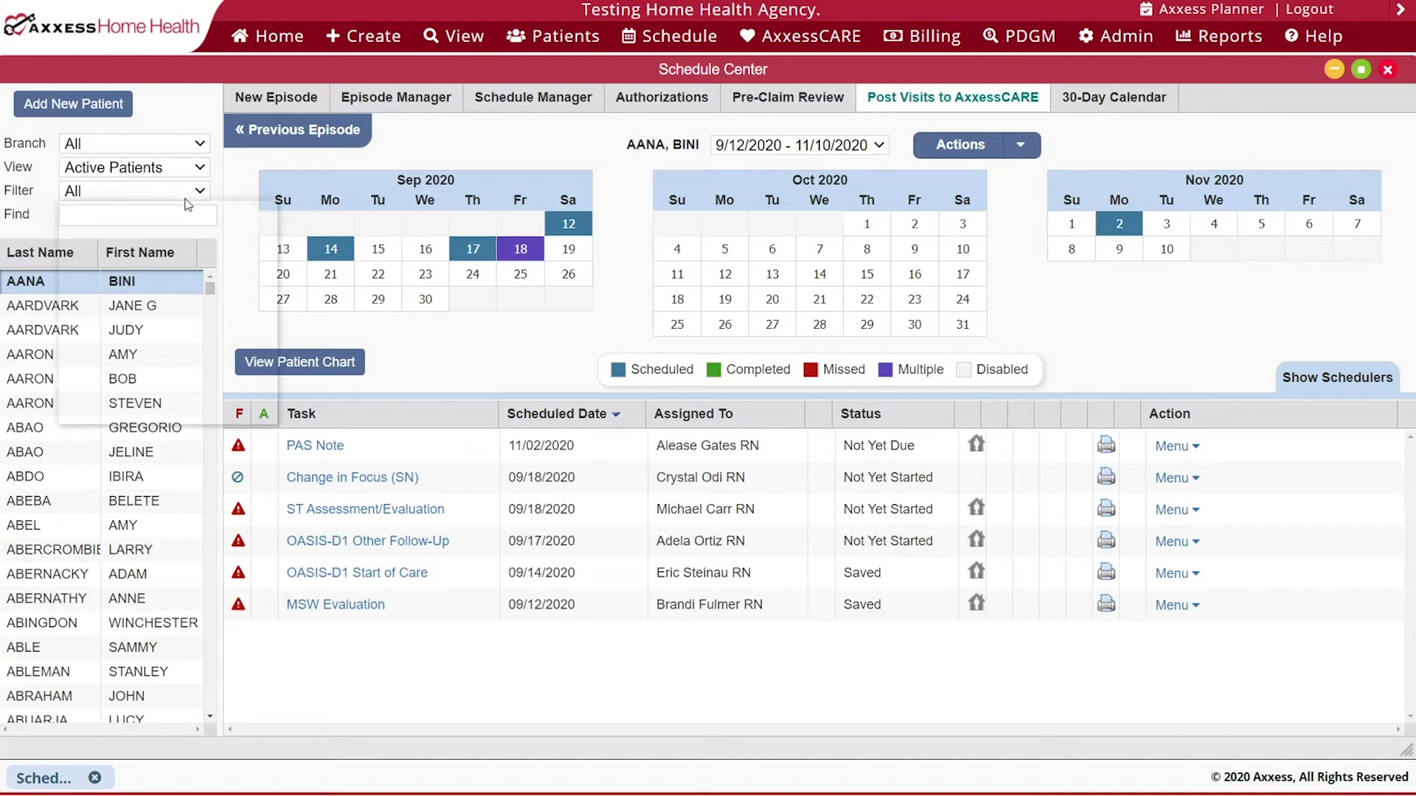
{"action": "left_click", "coordinate": [185, 197]}
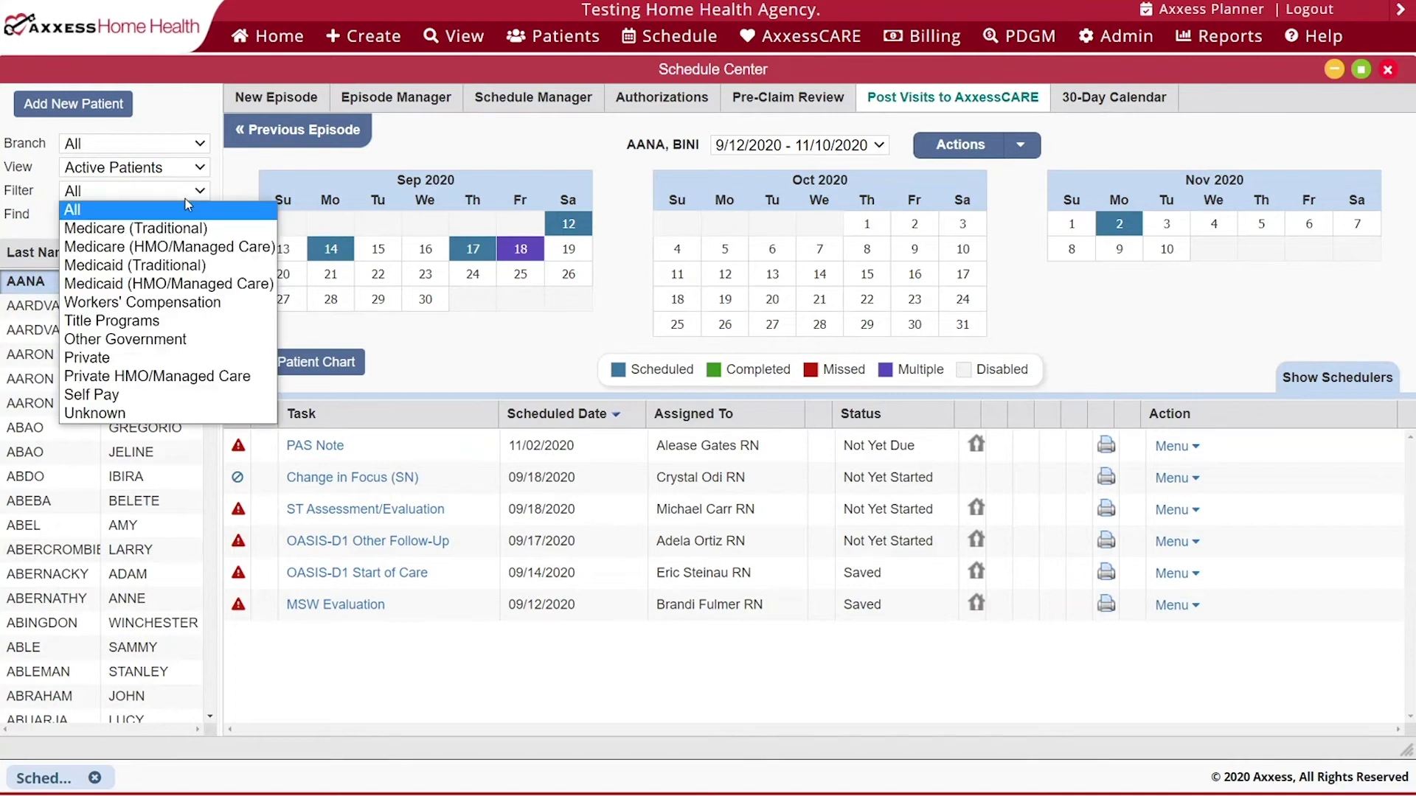
{"action": "left_click", "coordinate": [187, 205]}
{"action": "left_click", "coordinate": [163, 214]}
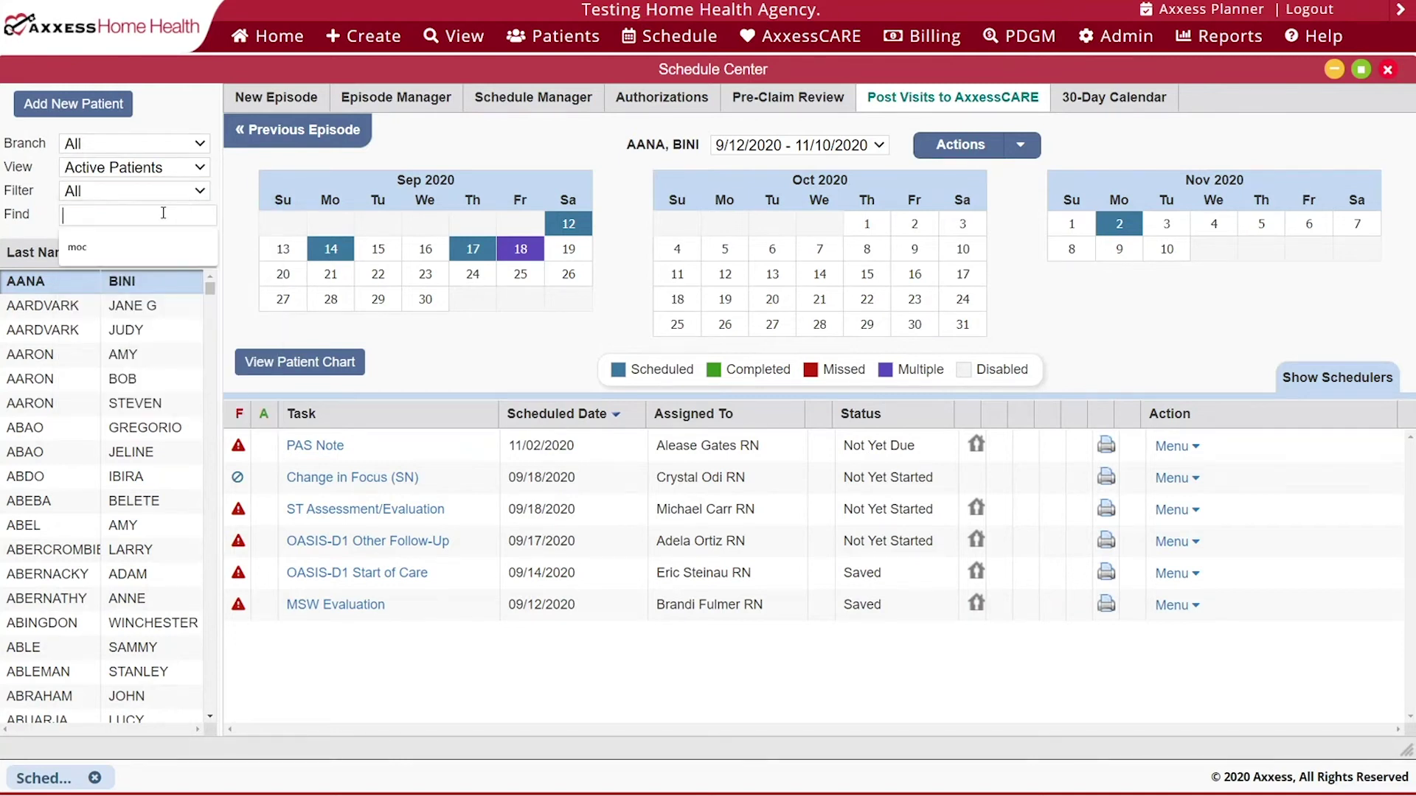
{"action": "left_click", "coordinate": [147, 245]}
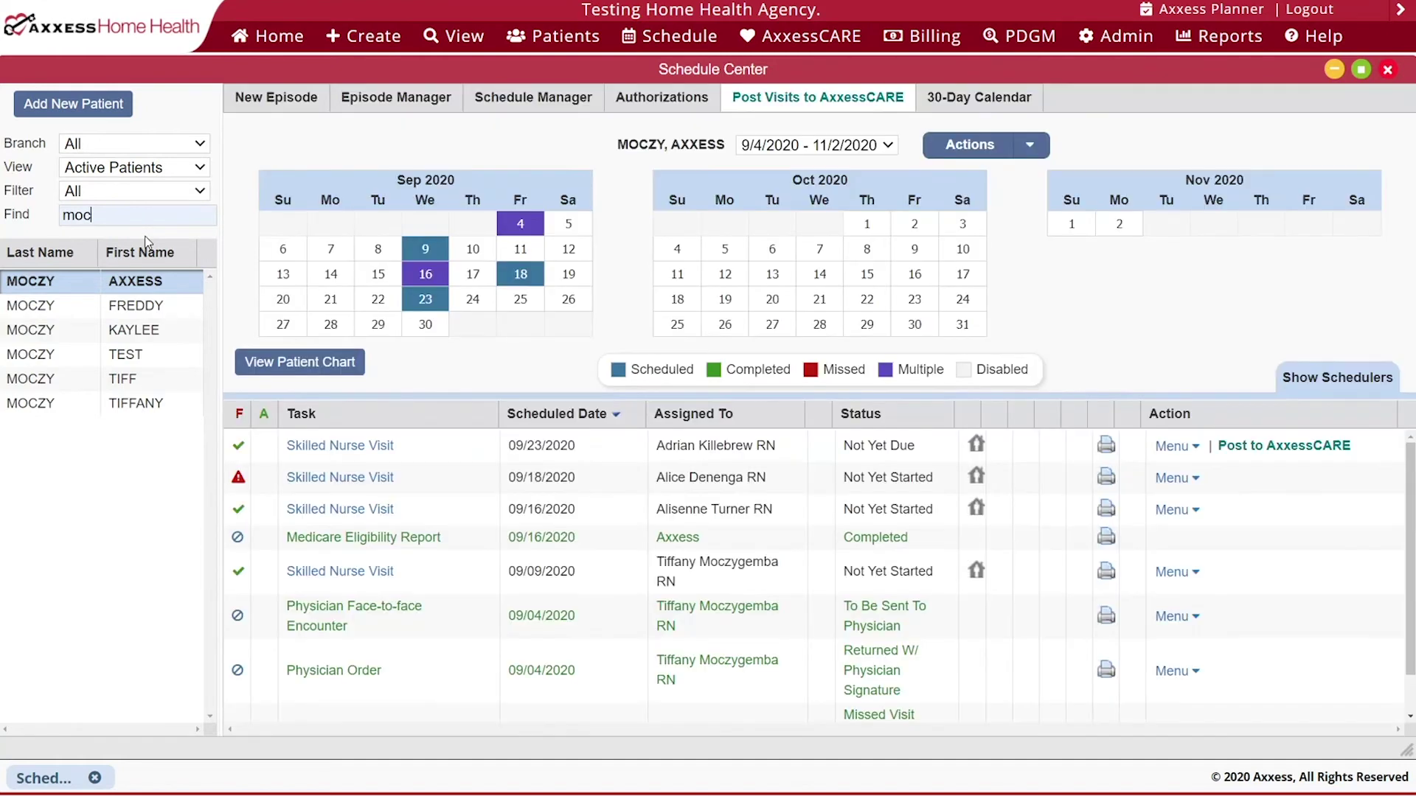
- Select the fifth matching patient and review their episode list without changes
{"action": "left_click", "coordinate": [151, 379]}
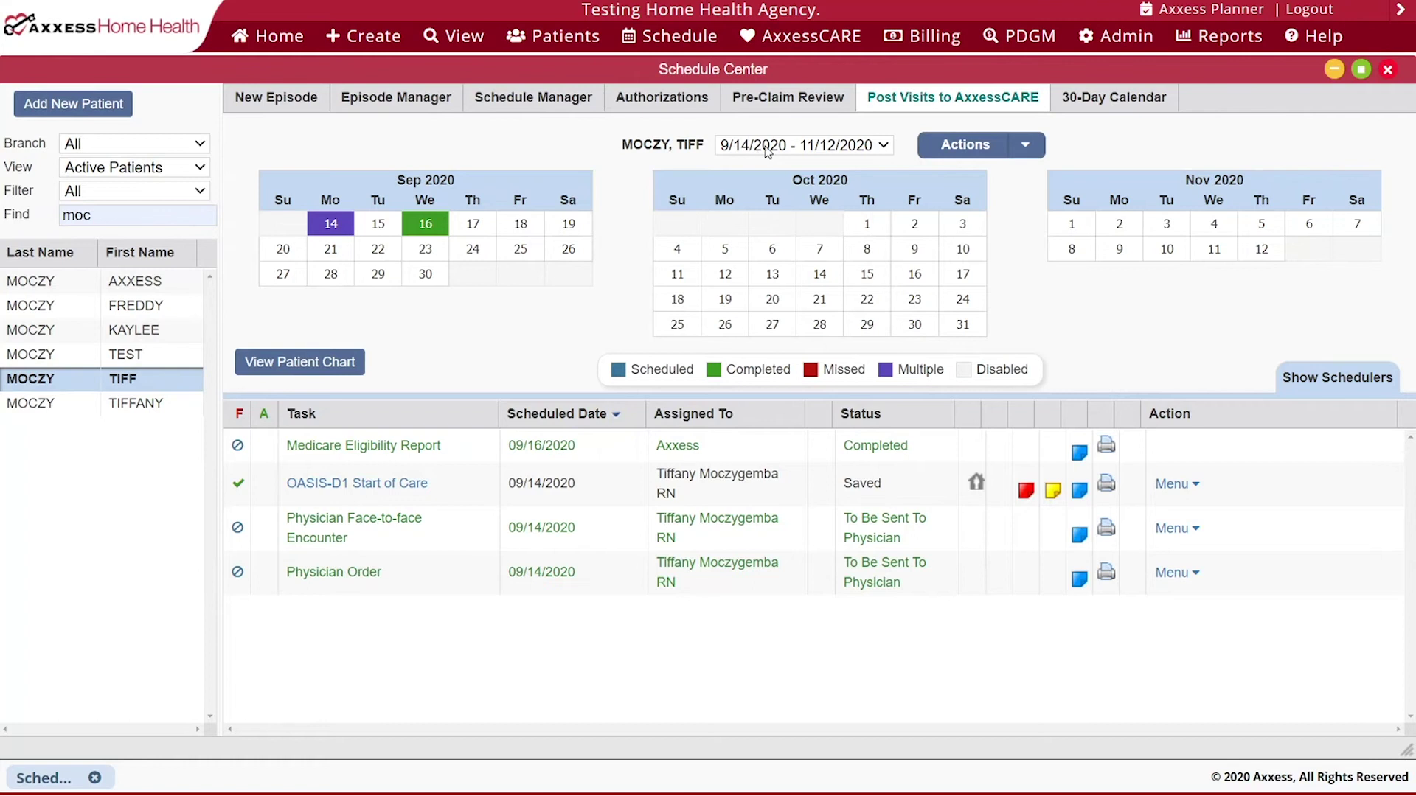
{"action": "left_click", "coordinate": [800, 151]}
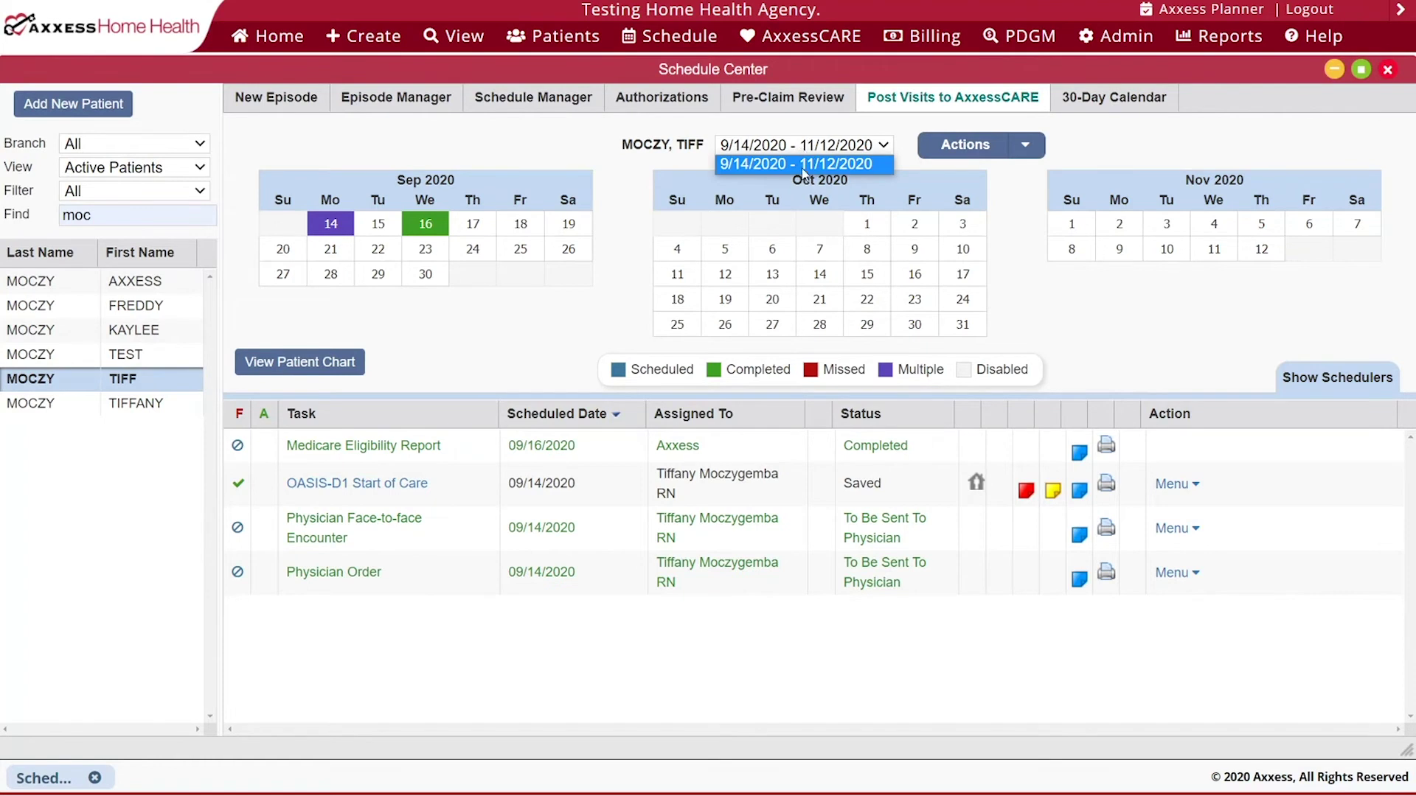
{"action": "left_click", "coordinate": [909, 153]}
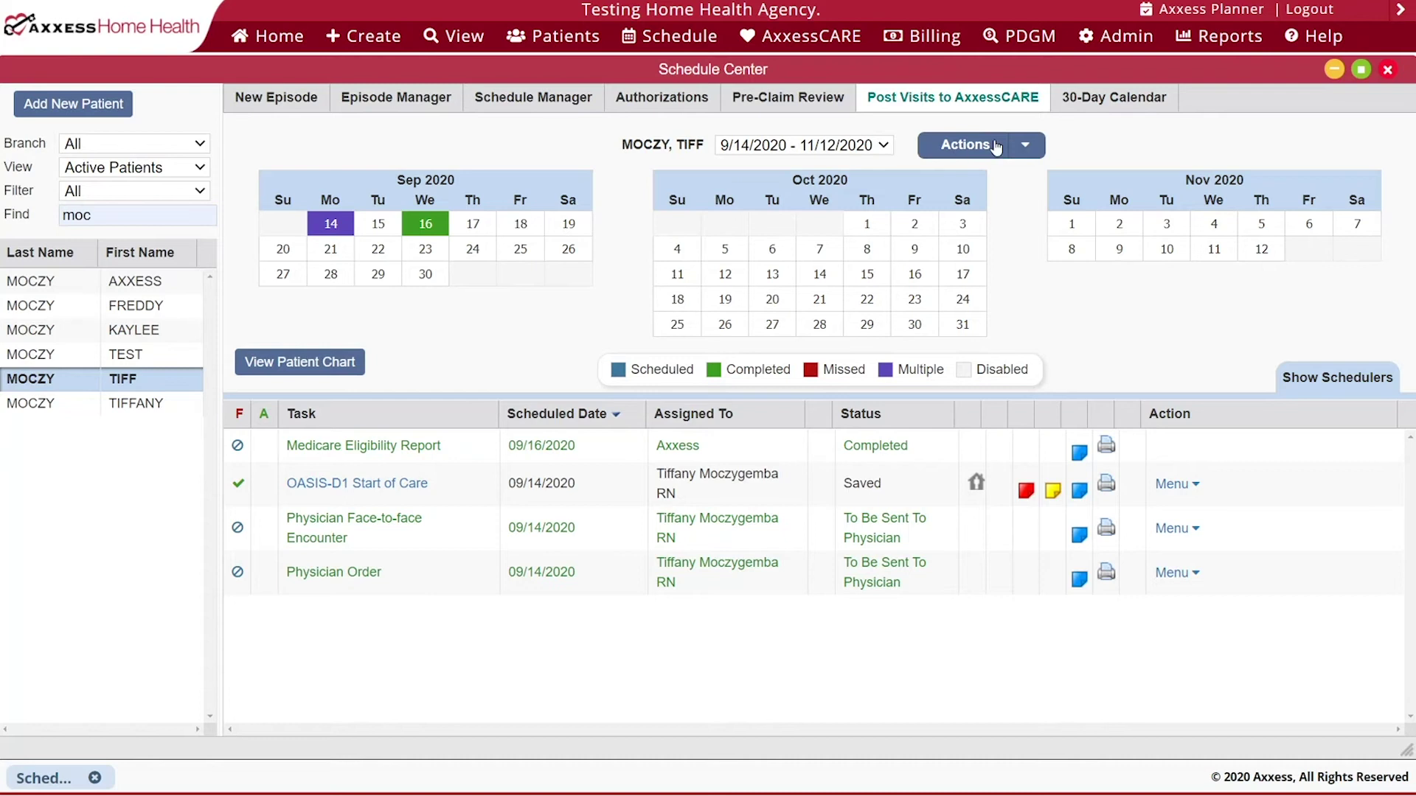
- Edit the episode through Manage Episode, keeping the 09/14/2020 start of care date
{"action": "left_click", "coordinate": [1024, 146]}
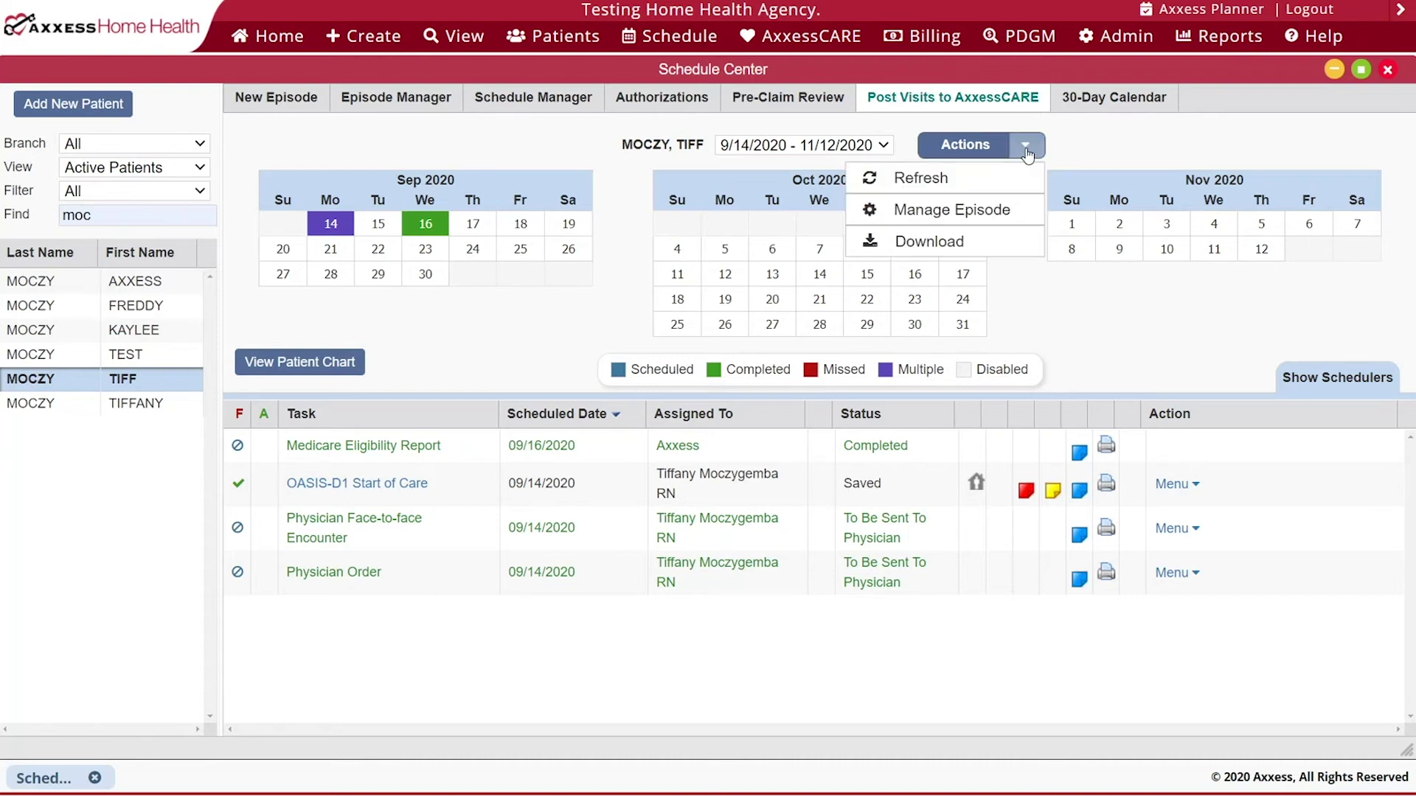
{"action": "left_click", "coordinate": [973, 214]}
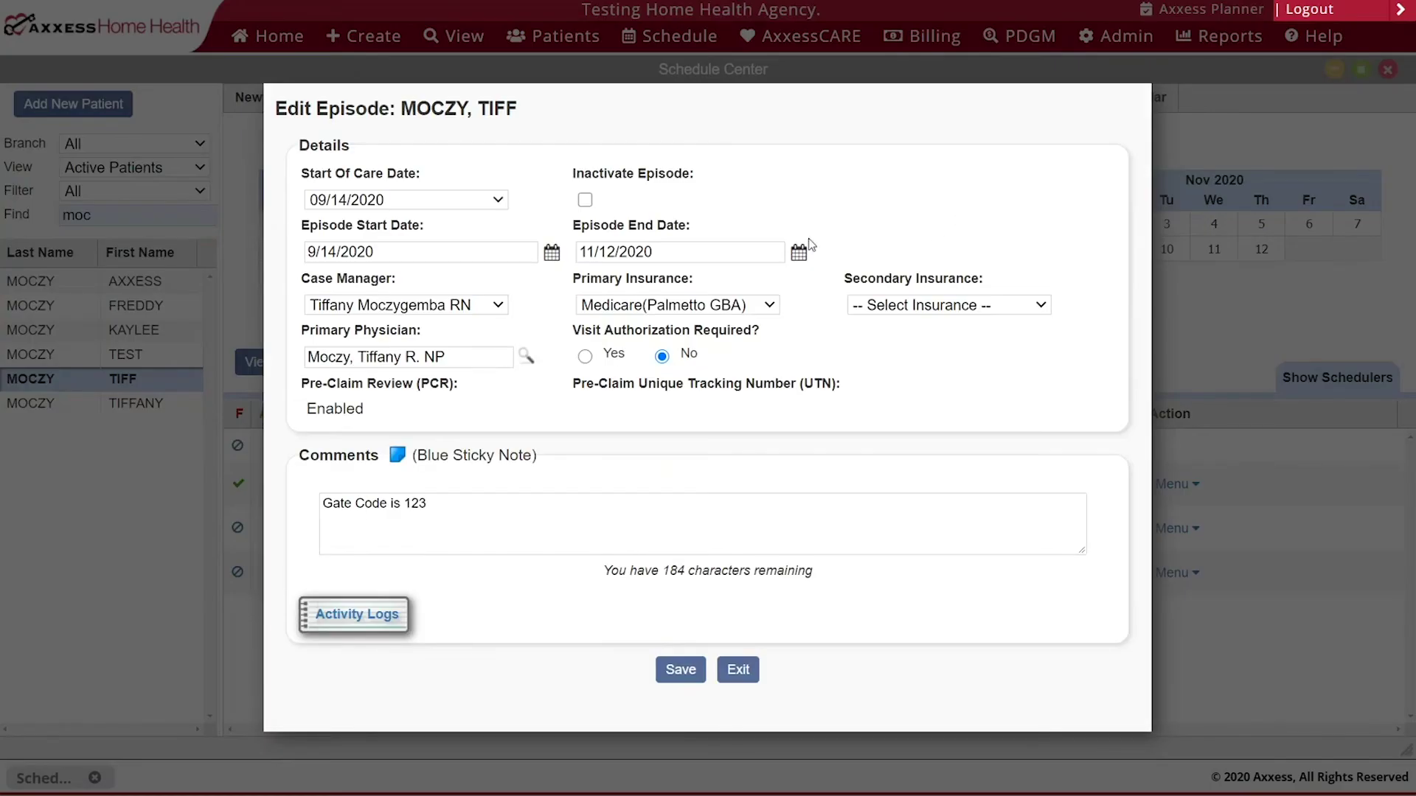
{"action": "left_click", "coordinate": [382, 206]}
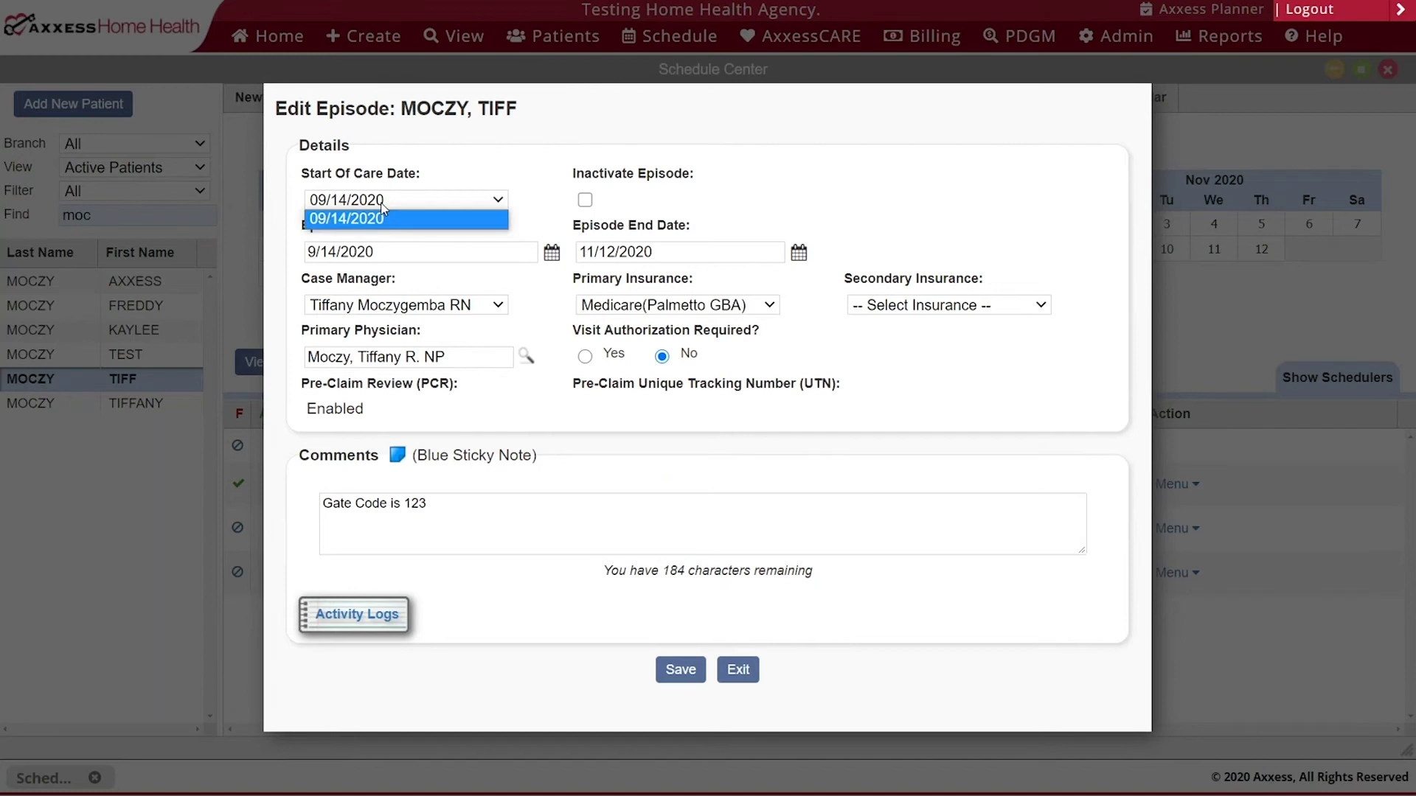
{"action": "left_click", "coordinate": [381, 206]}
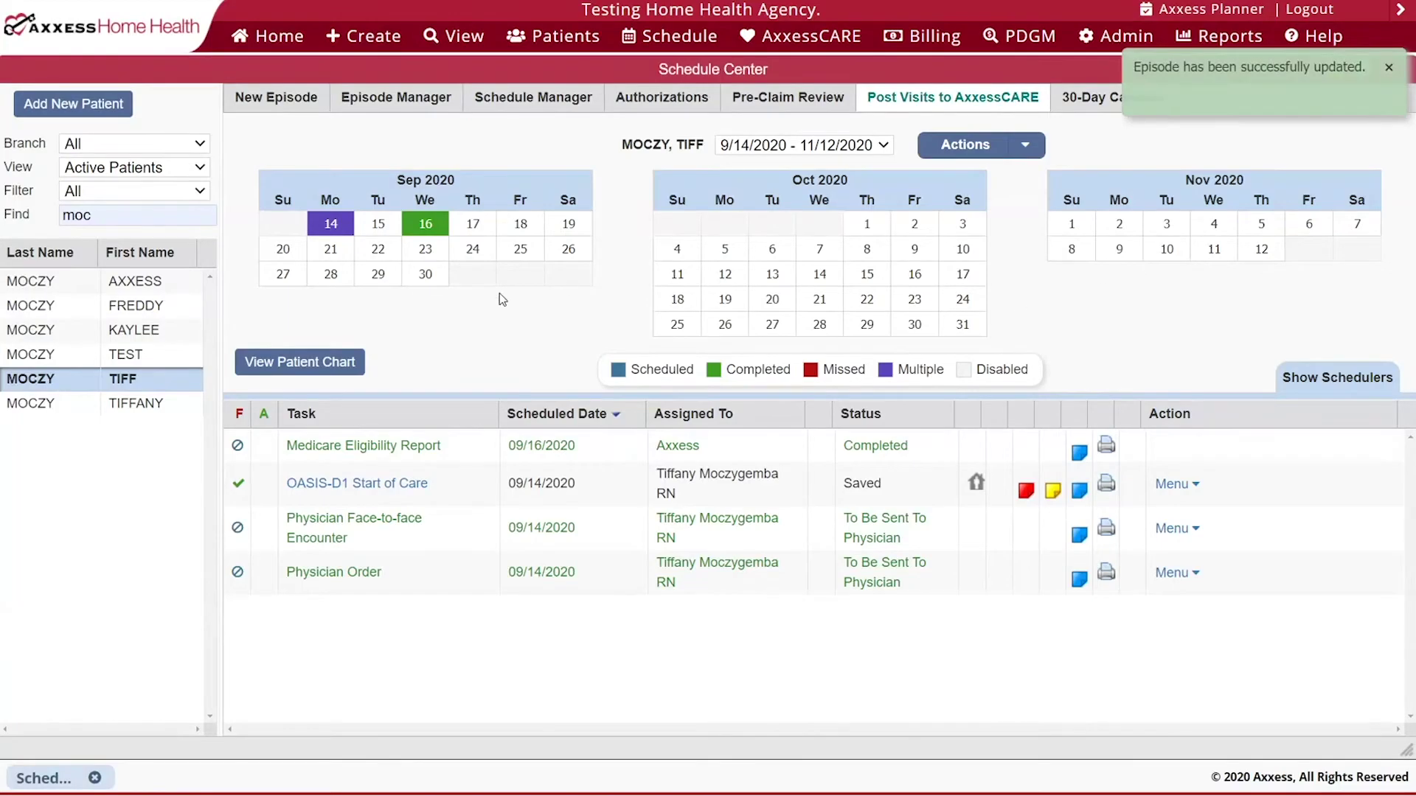
{"action": "mouse_move", "coordinate": [327, 236]}
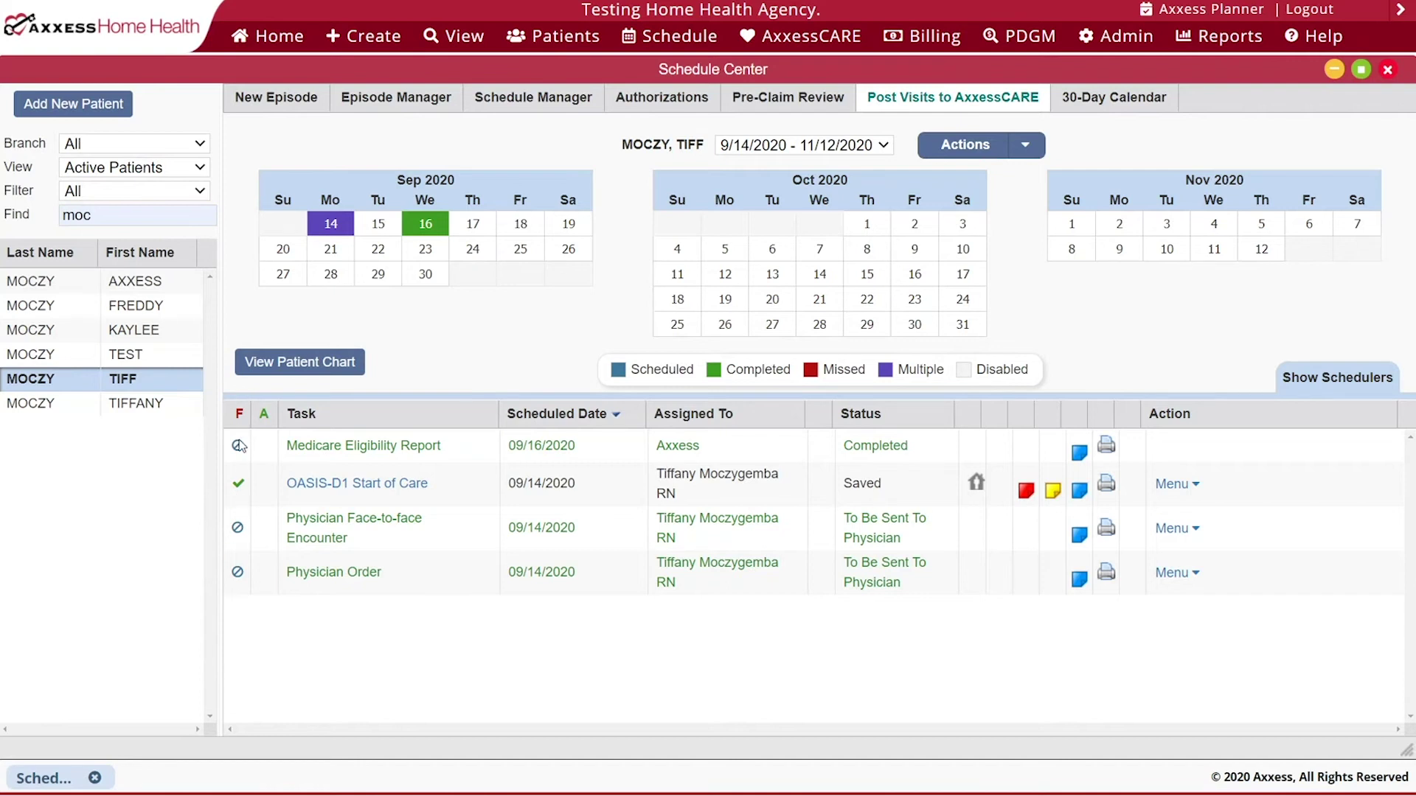
- Sort the patient's tasks by scheduled date, newest first, and show the visit schedulers
{"action": "mouse_move", "coordinate": [241, 419]}
{"action": "mouse_move", "coordinate": [237, 489]}
{"action": "mouse_move", "coordinate": [240, 451]}
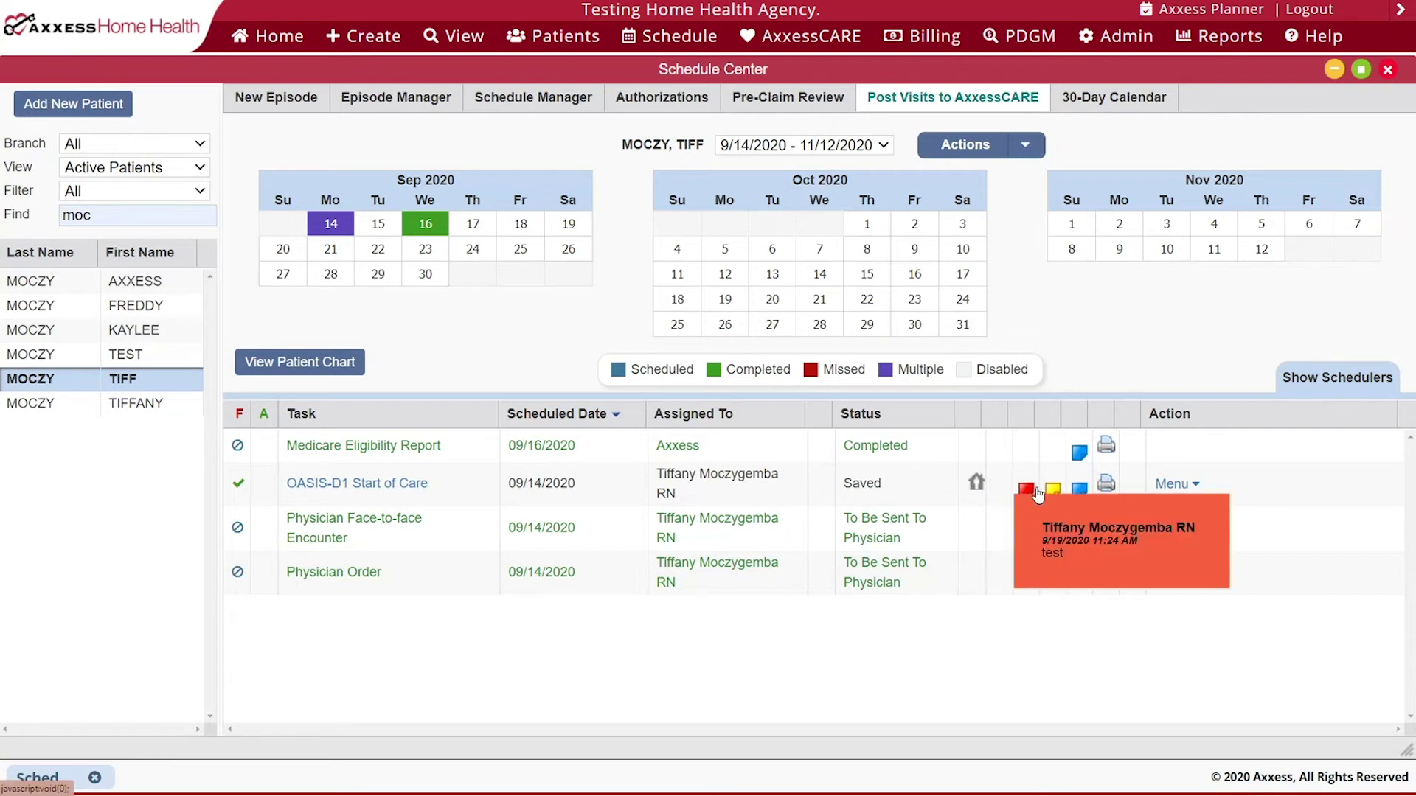
{"action": "mouse_move", "coordinate": [1054, 496]}
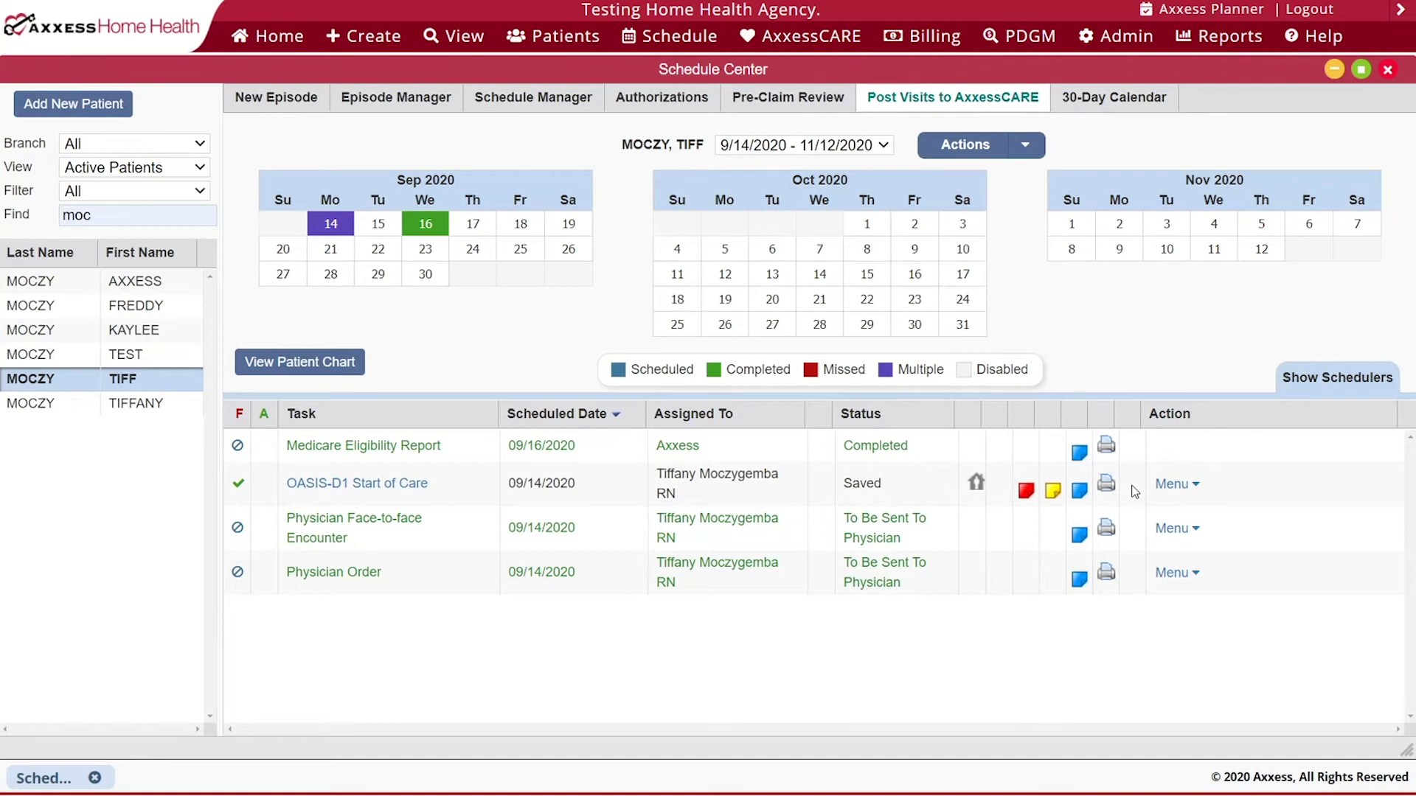
{"action": "mouse_move", "coordinate": [1171, 486]}
{"action": "left_click", "coordinate": [360, 415]}
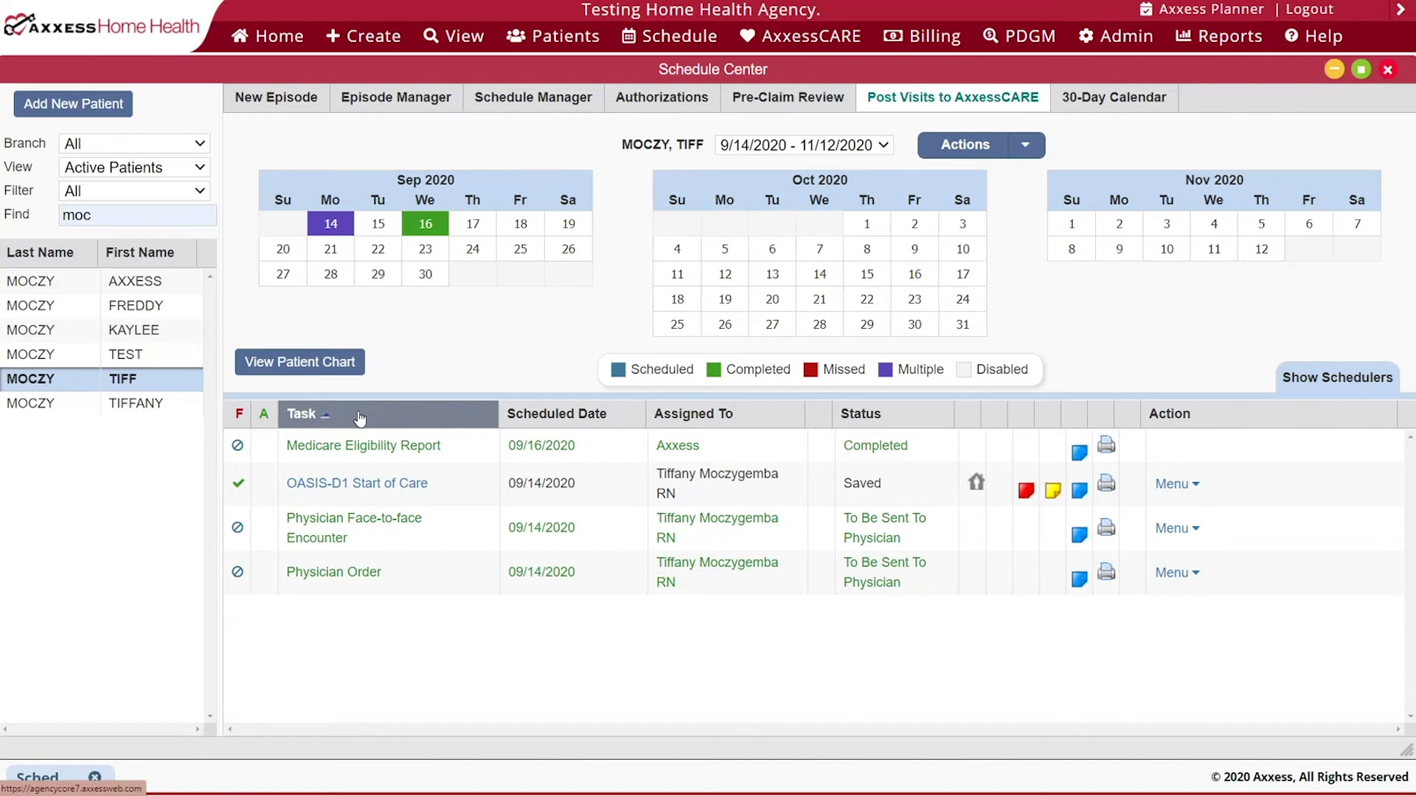
{"action": "left_click", "coordinate": [360, 415]}
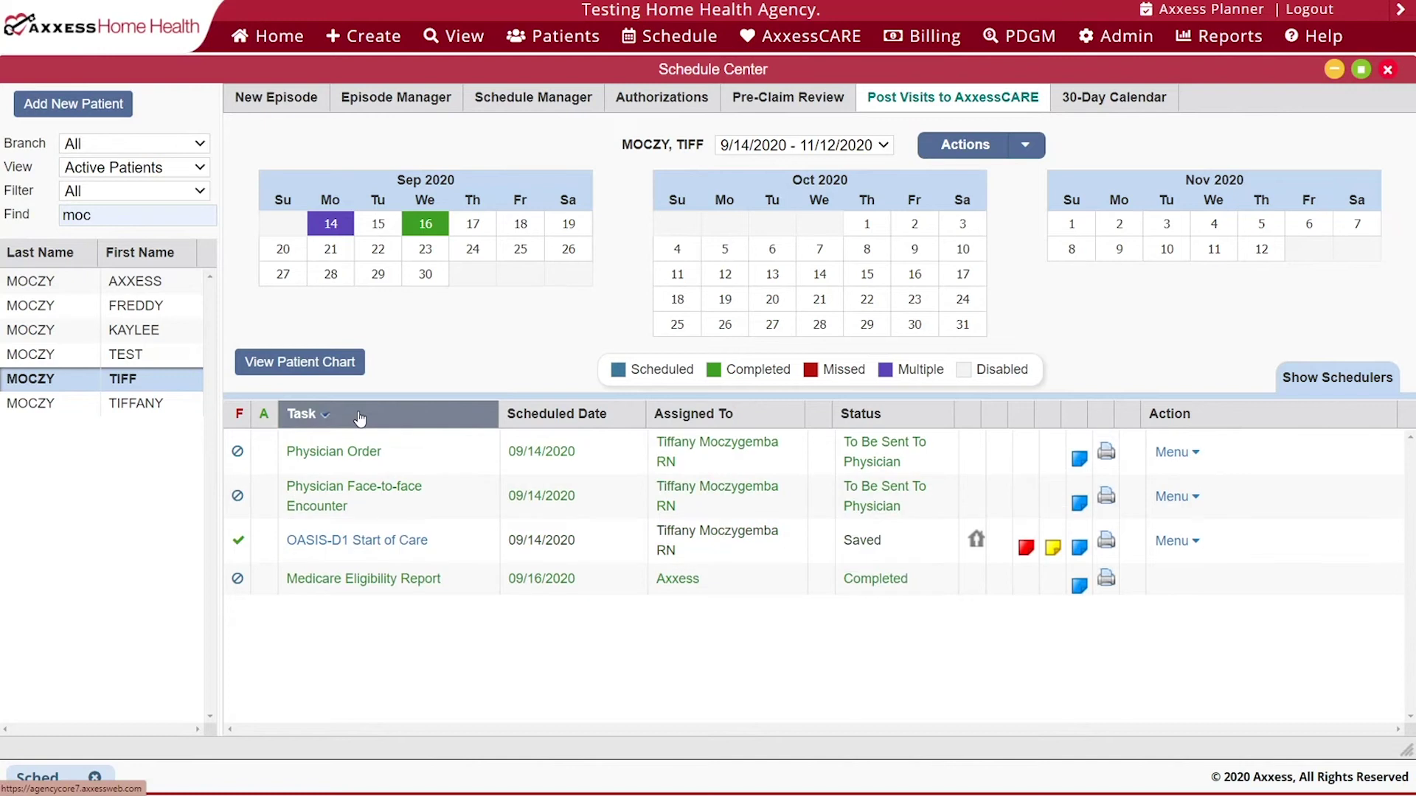
{"action": "left_click", "coordinate": [621, 417]}
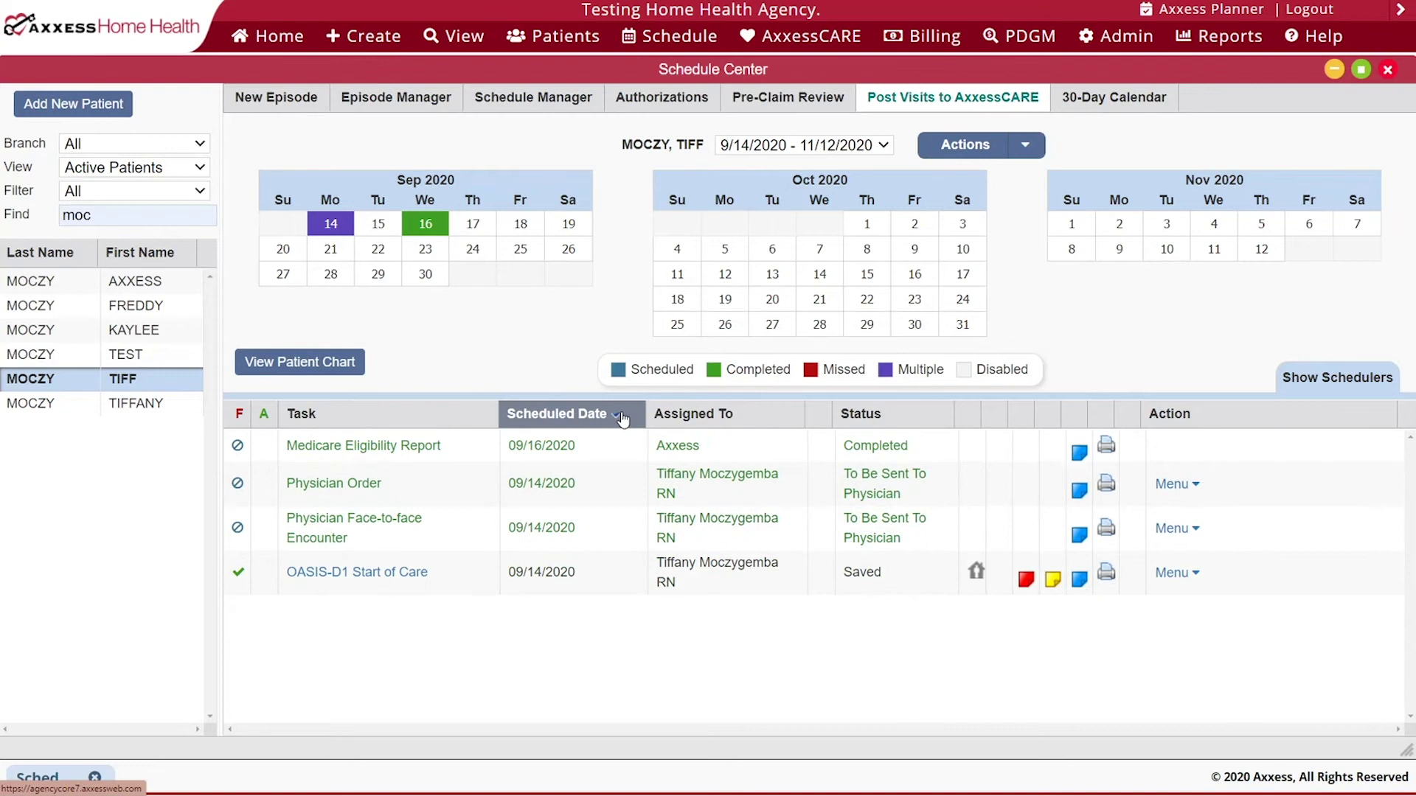
{"action": "left_click", "coordinate": [1358, 386]}
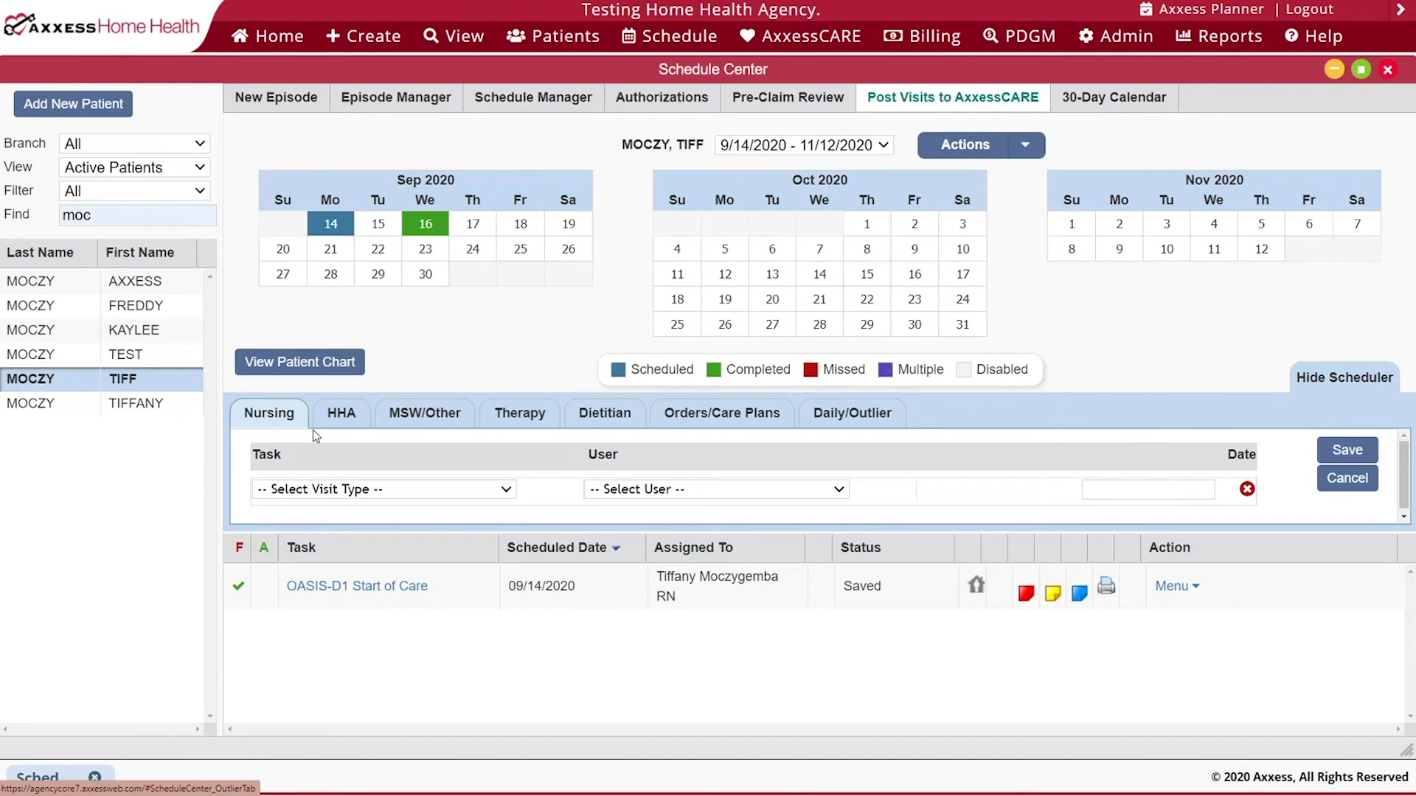
- Schedule a Skilled Nurse Visit on 09/18/2020 assigned to the RN and dismiss the notice
{"action": "left_click", "coordinate": [516, 230]}
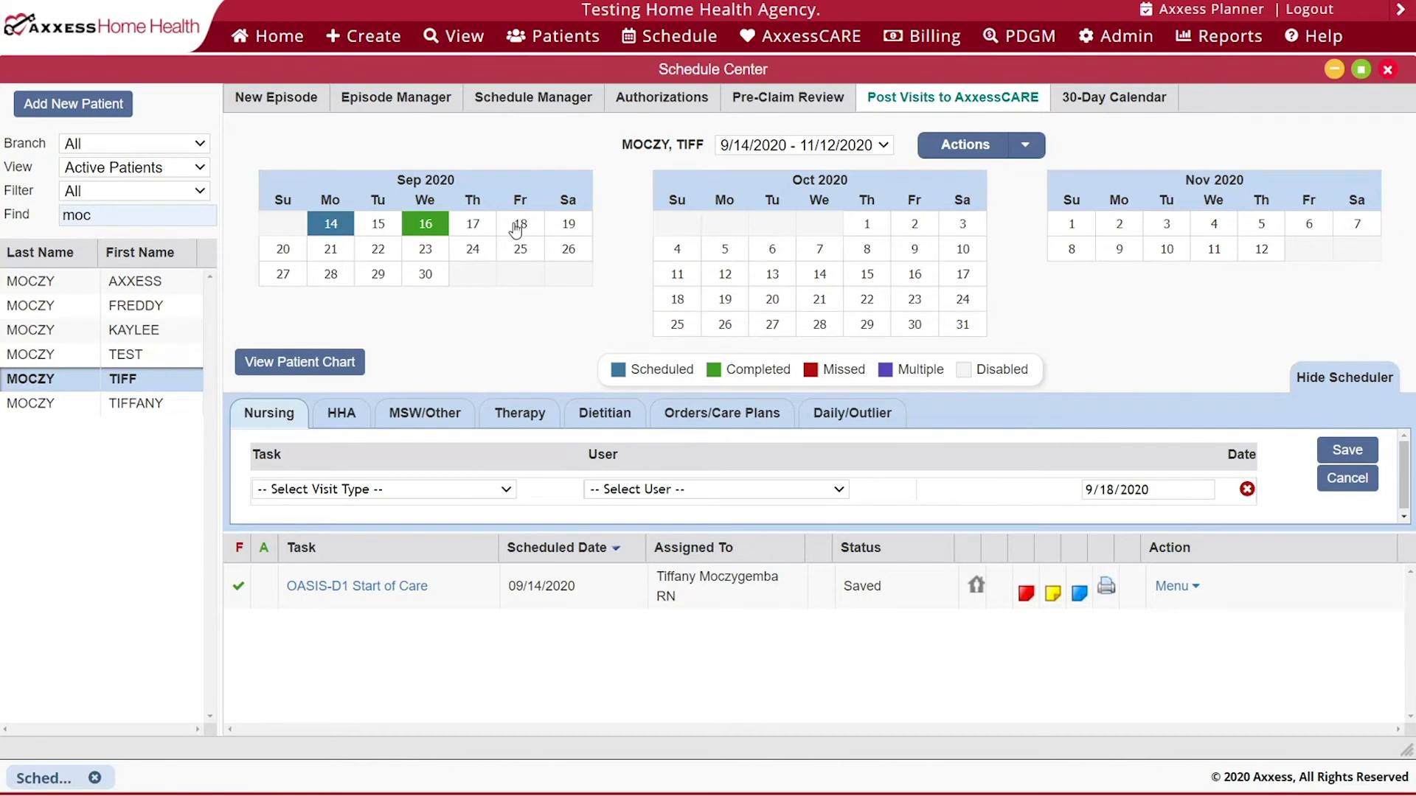
{"action": "left_click", "coordinate": [377, 491]}
{"action": "scroll", "coordinate": [383, 478], "scroll_direction": "down", "scroll_amount": 1}
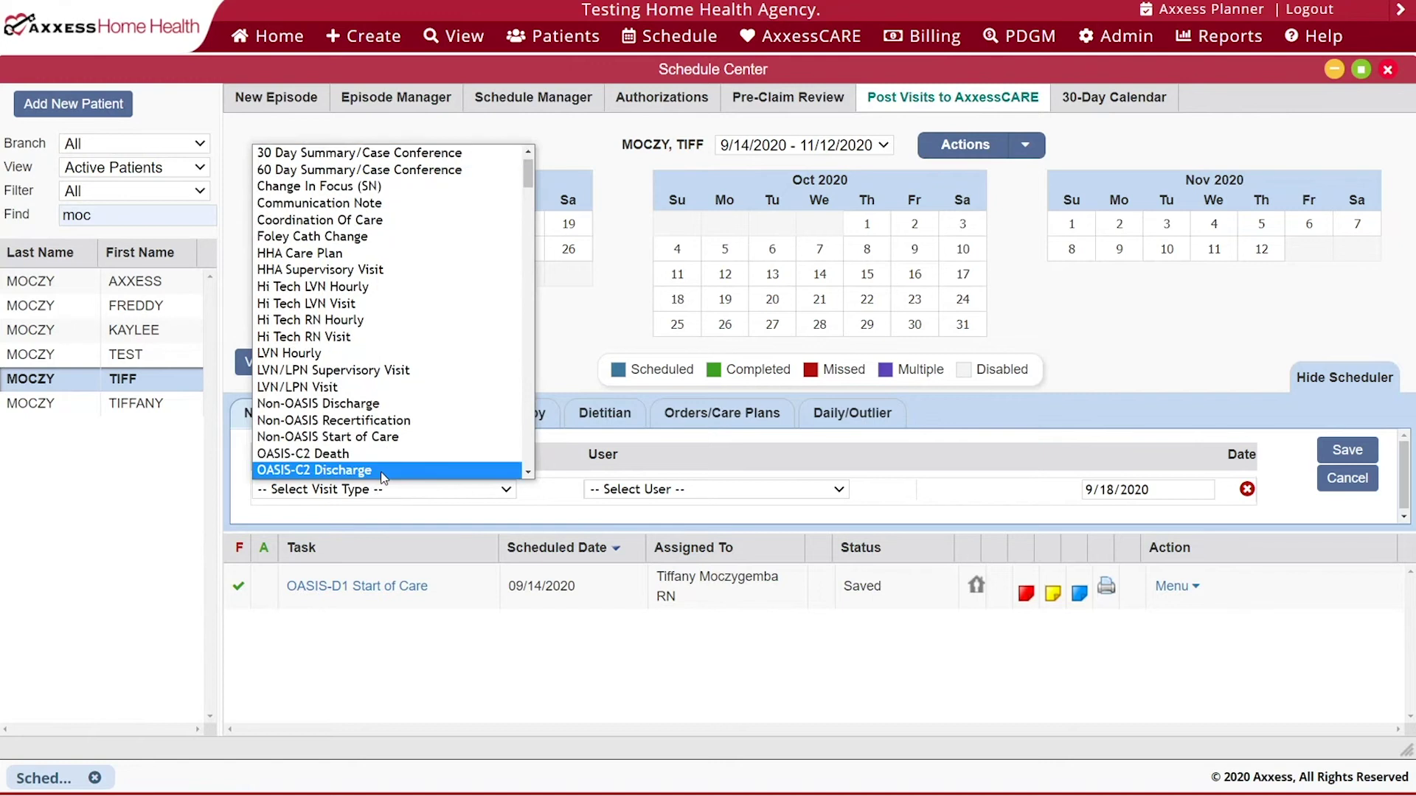
{"action": "key", "text": "s"}
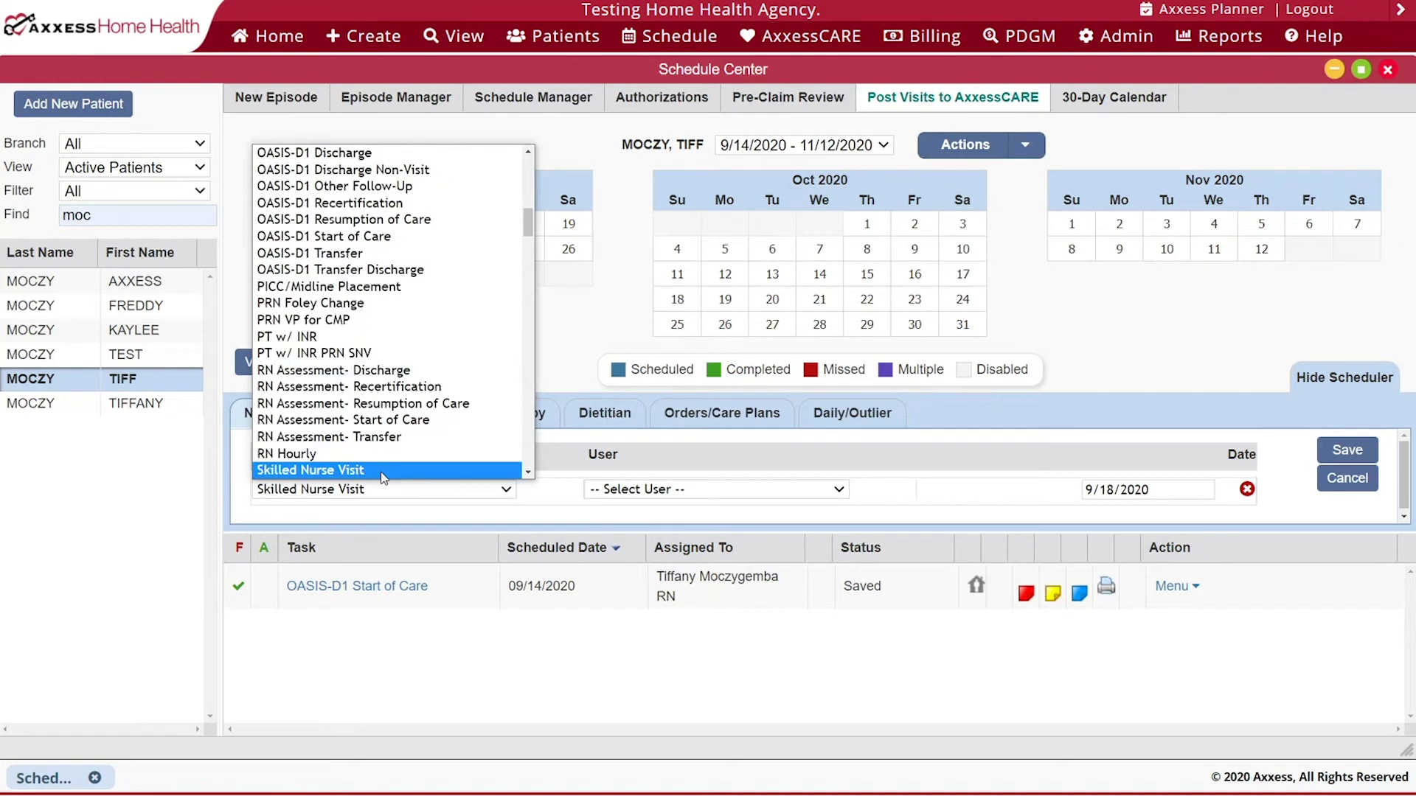
{"action": "left_click", "coordinate": [383, 471]}
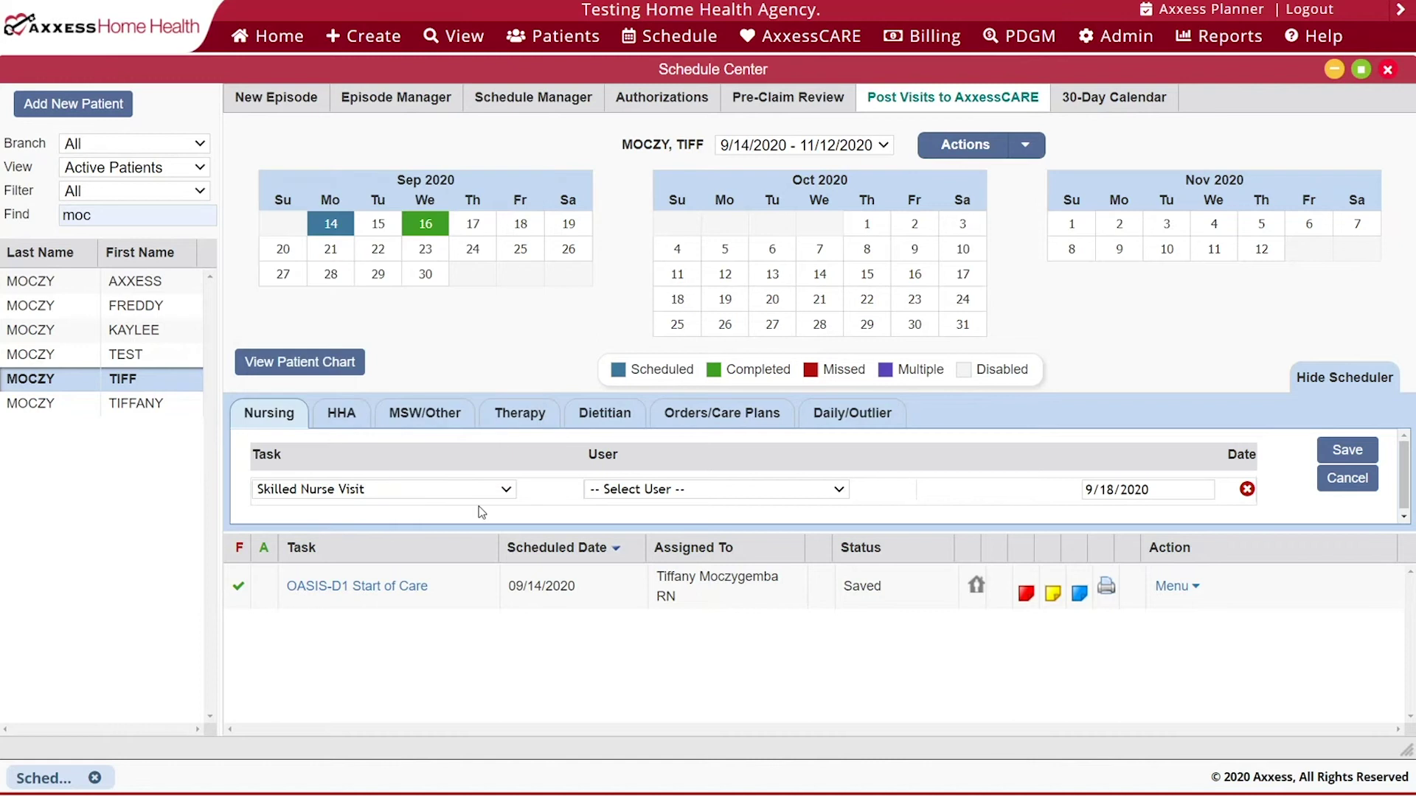
{"action": "left_click", "coordinate": [646, 490]}
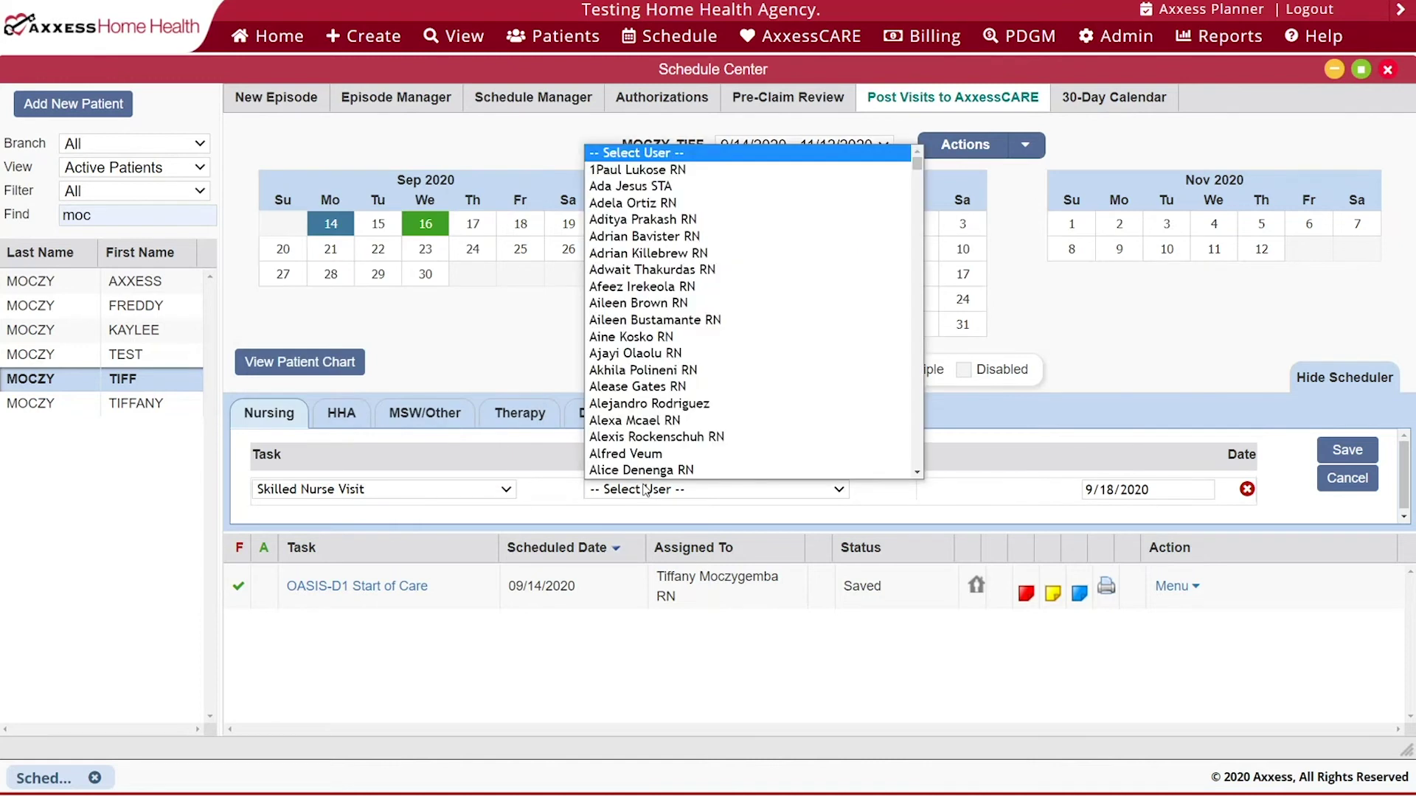
{"action": "type", "text": "tif"}
{"action": "key", "text": "Return"}
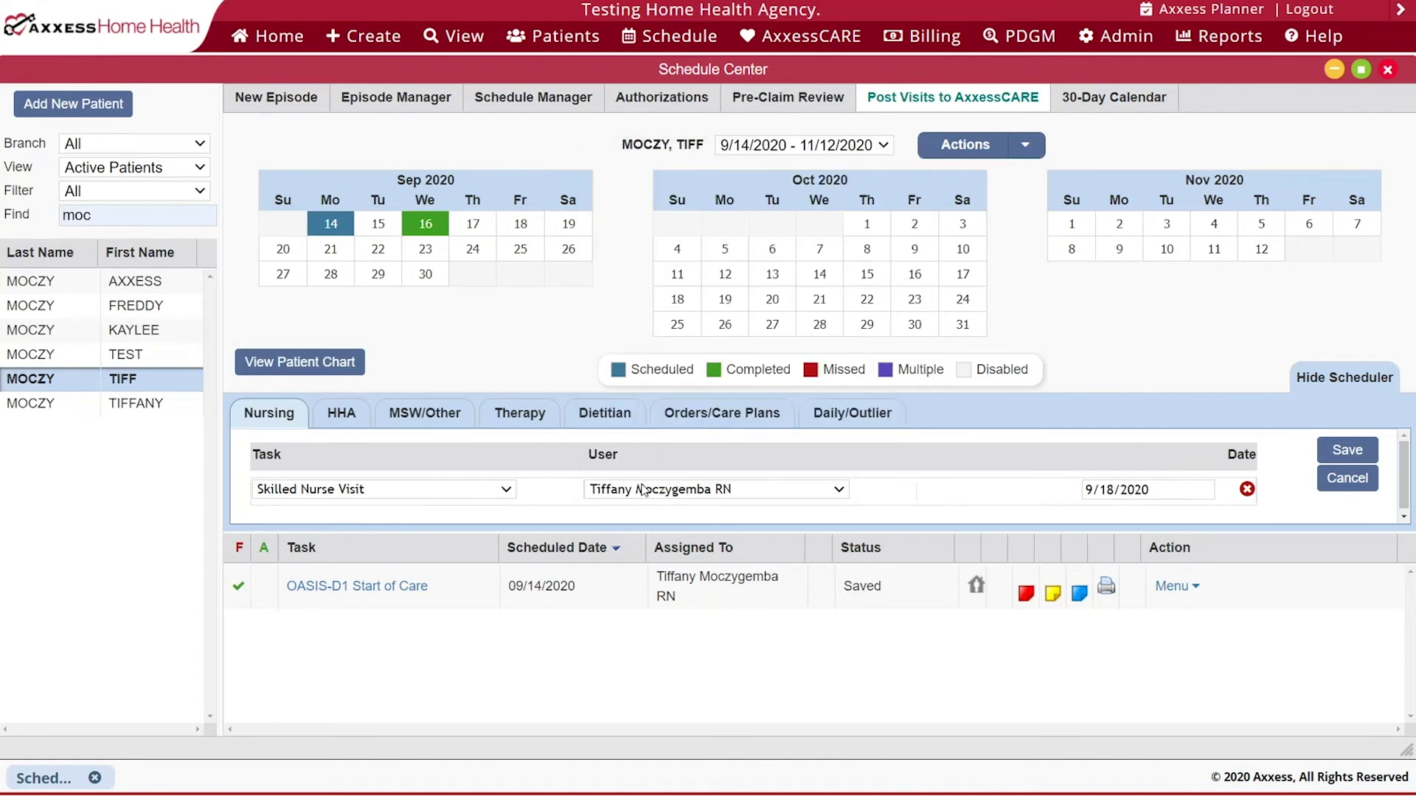
{"action": "left_click", "coordinate": [1328, 454]}
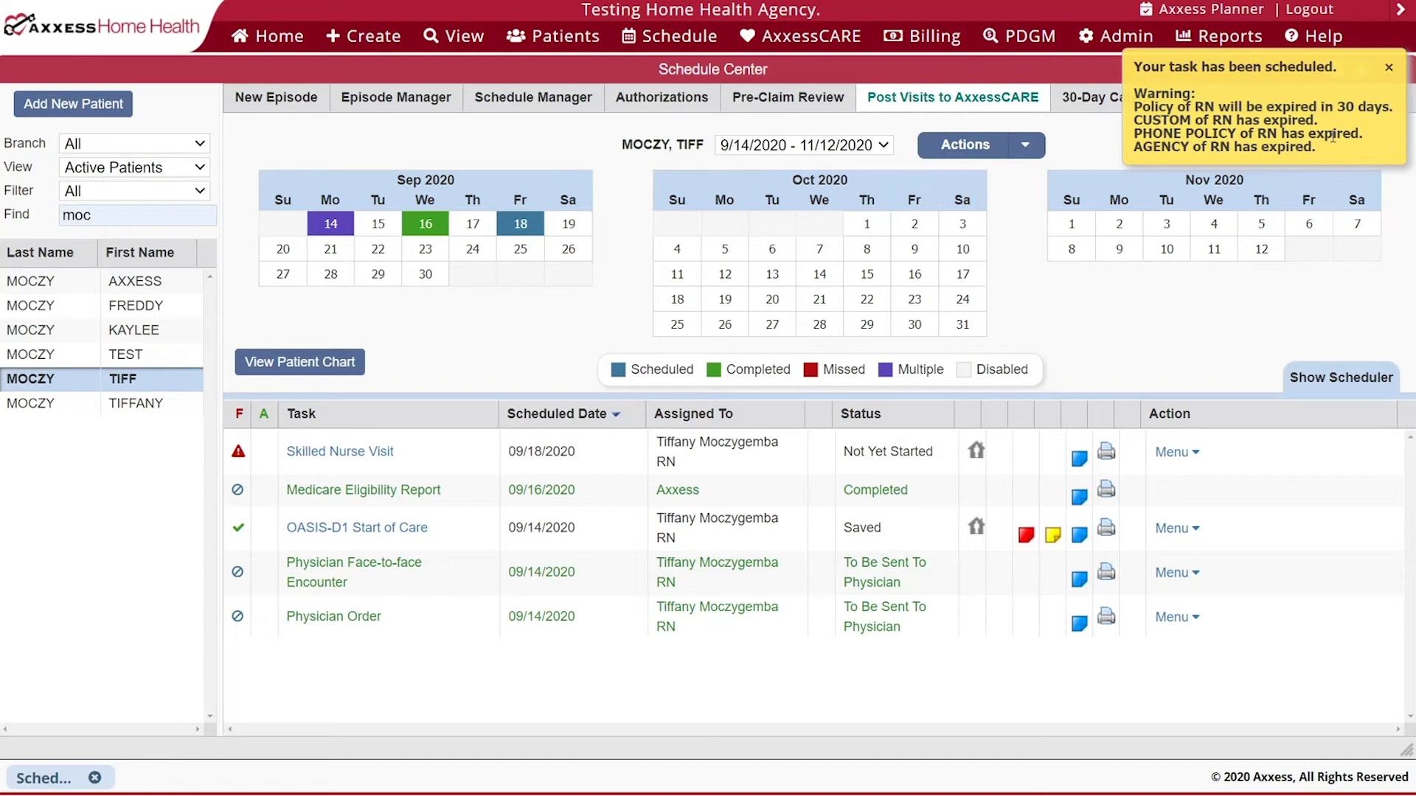
{"action": "left_click", "coordinate": [1389, 68]}
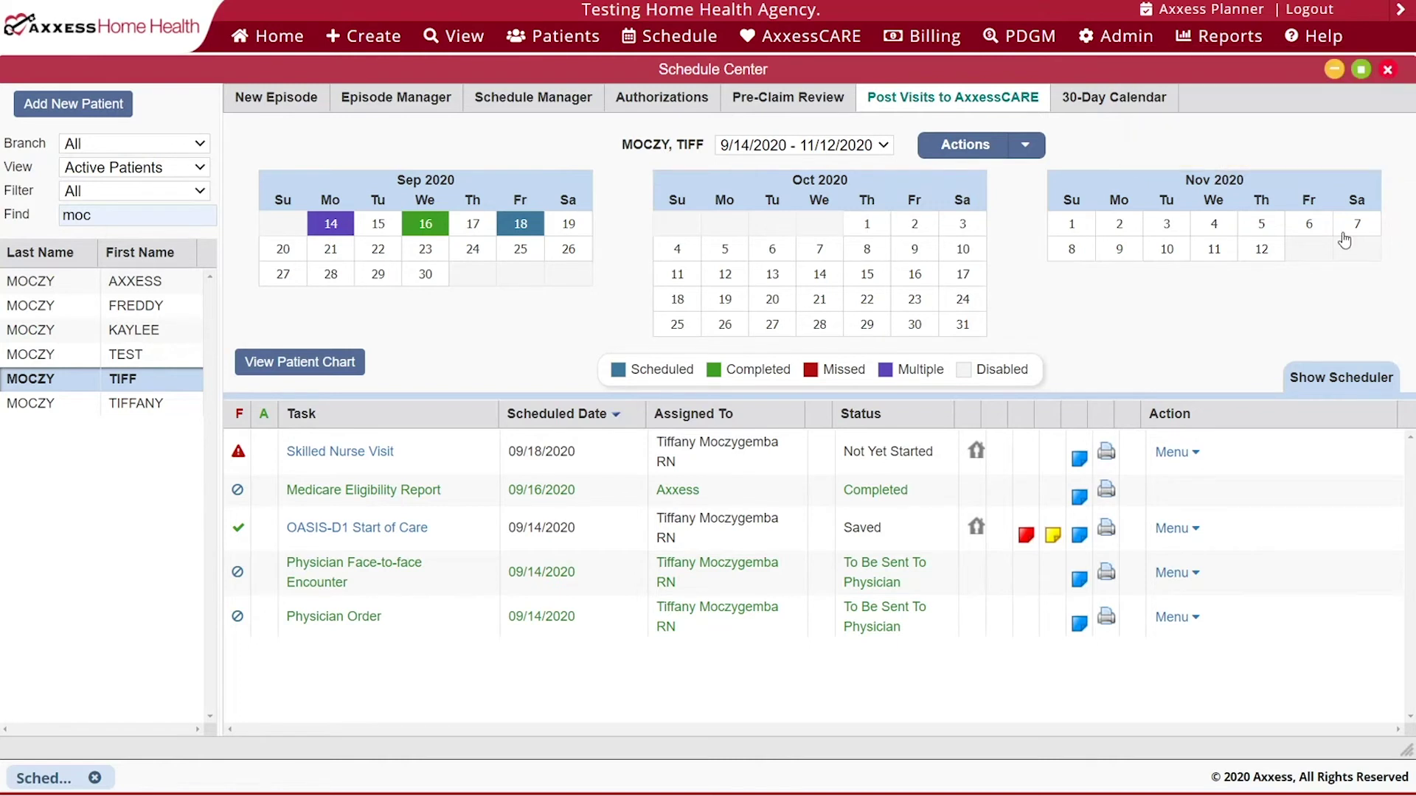
- Add trial visit rows for September 21, 23 and later, then cancel them unsaved
{"action": "left_click", "coordinate": [1317, 379]}
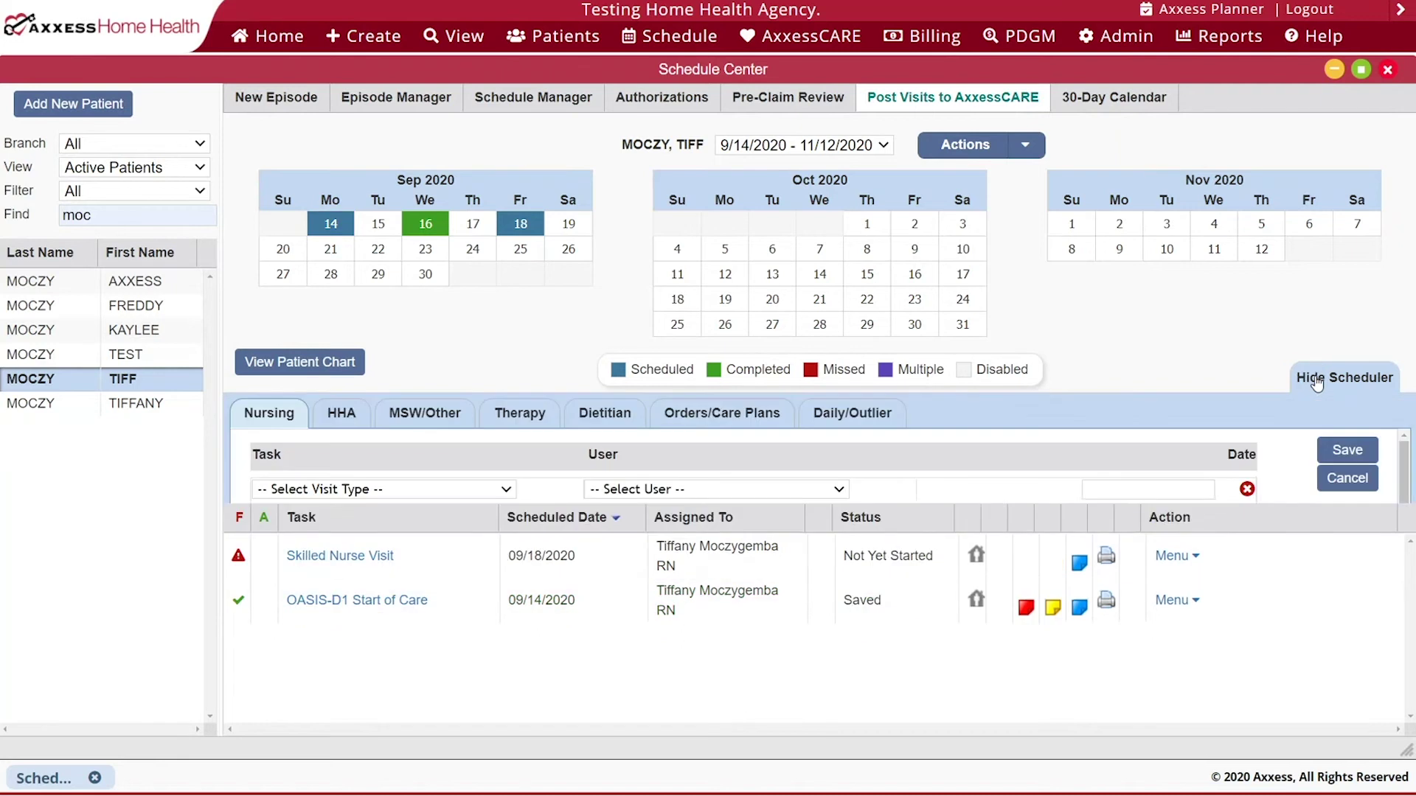
{"action": "left_click", "coordinate": [330, 256]}
{"action": "left_click", "coordinate": [425, 252]}
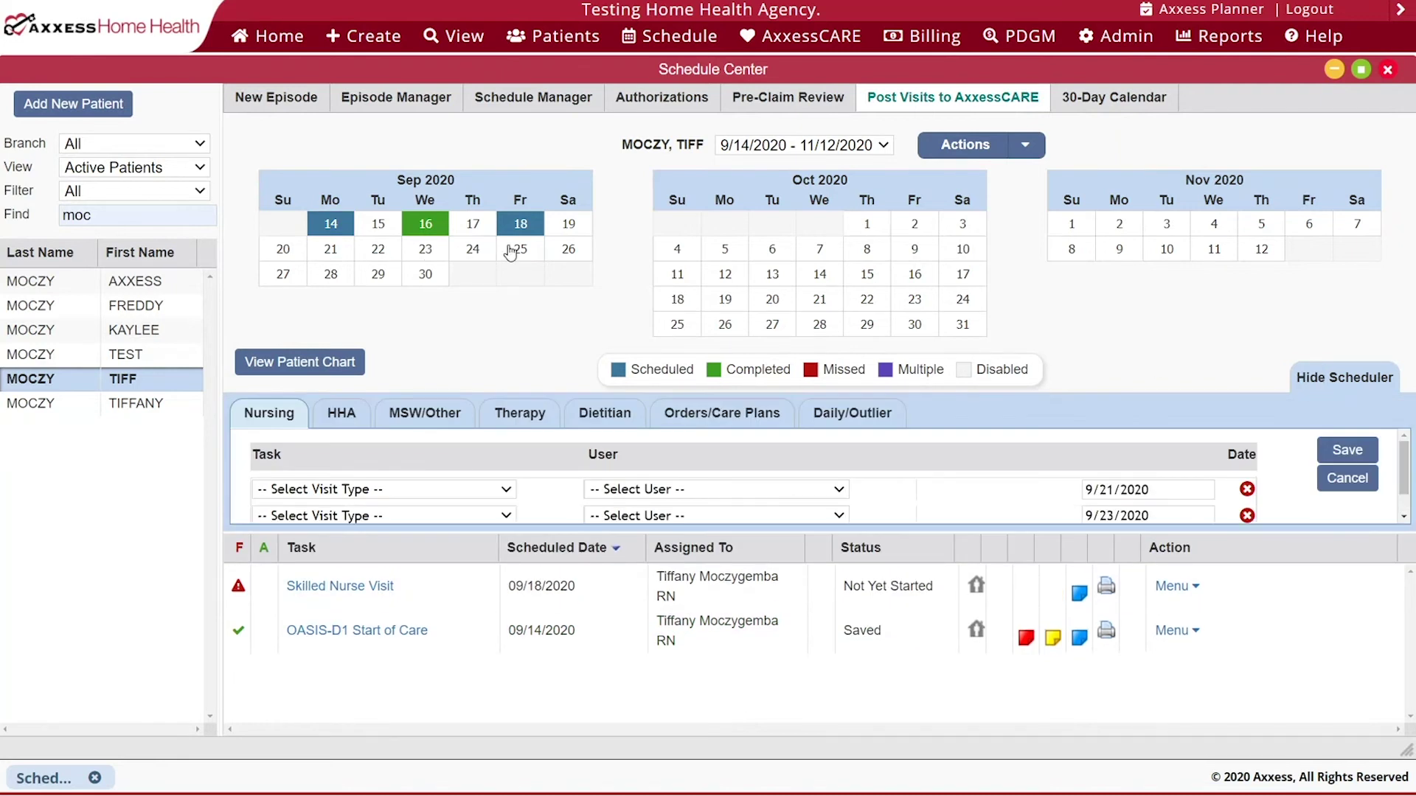
{"action": "left_click", "coordinate": [415, 279]}
{"action": "scroll", "coordinate": [819, 471], "scroll_direction": "down", "scroll_amount": 2}
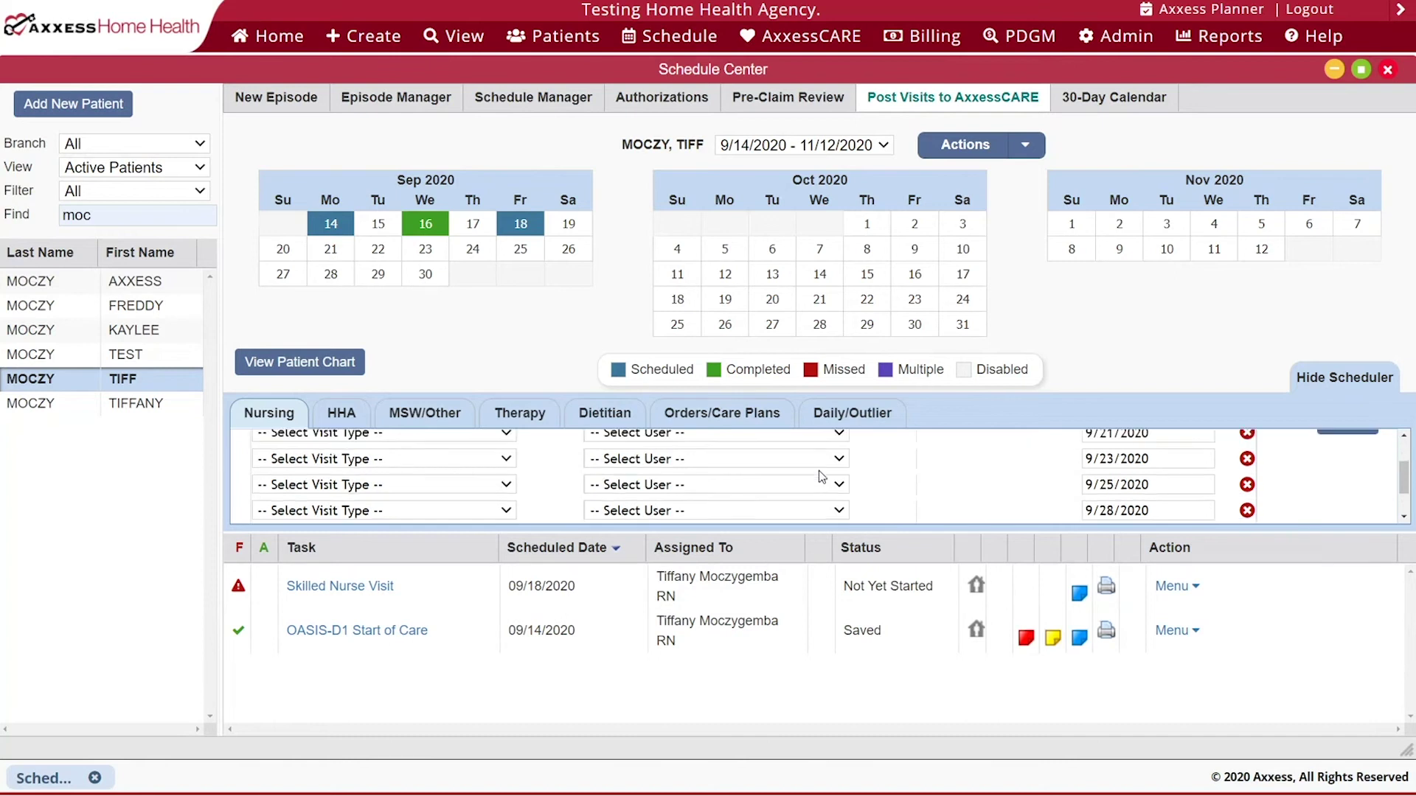
{"action": "scroll", "coordinate": [819, 472], "scroll_direction": "up", "scroll_amount": 1}
{"action": "scroll", "coordinate": [821, 476], "scroll_direction": "up", "scroll_amount": 1}
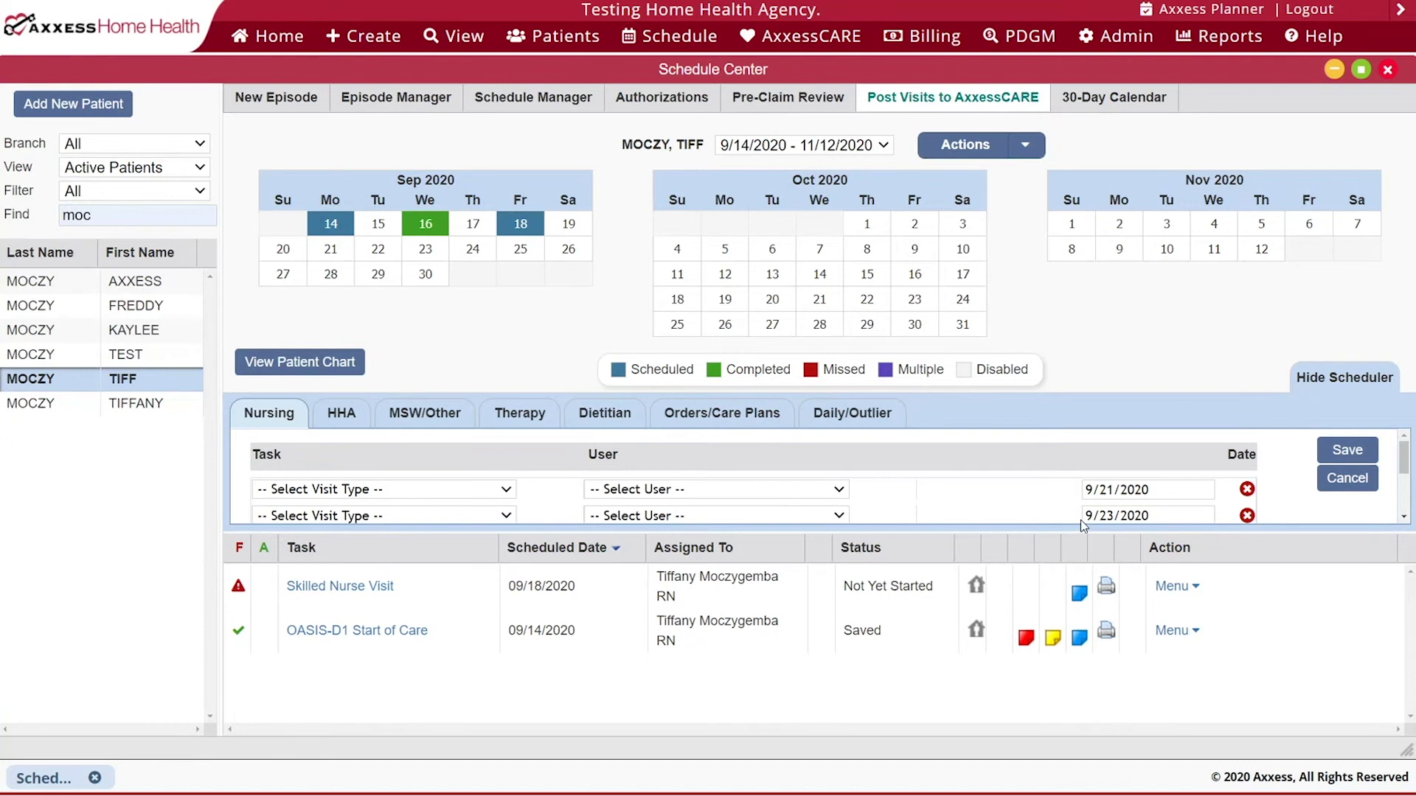
{"action": "left_click", "coordinate": [1332, 481]}
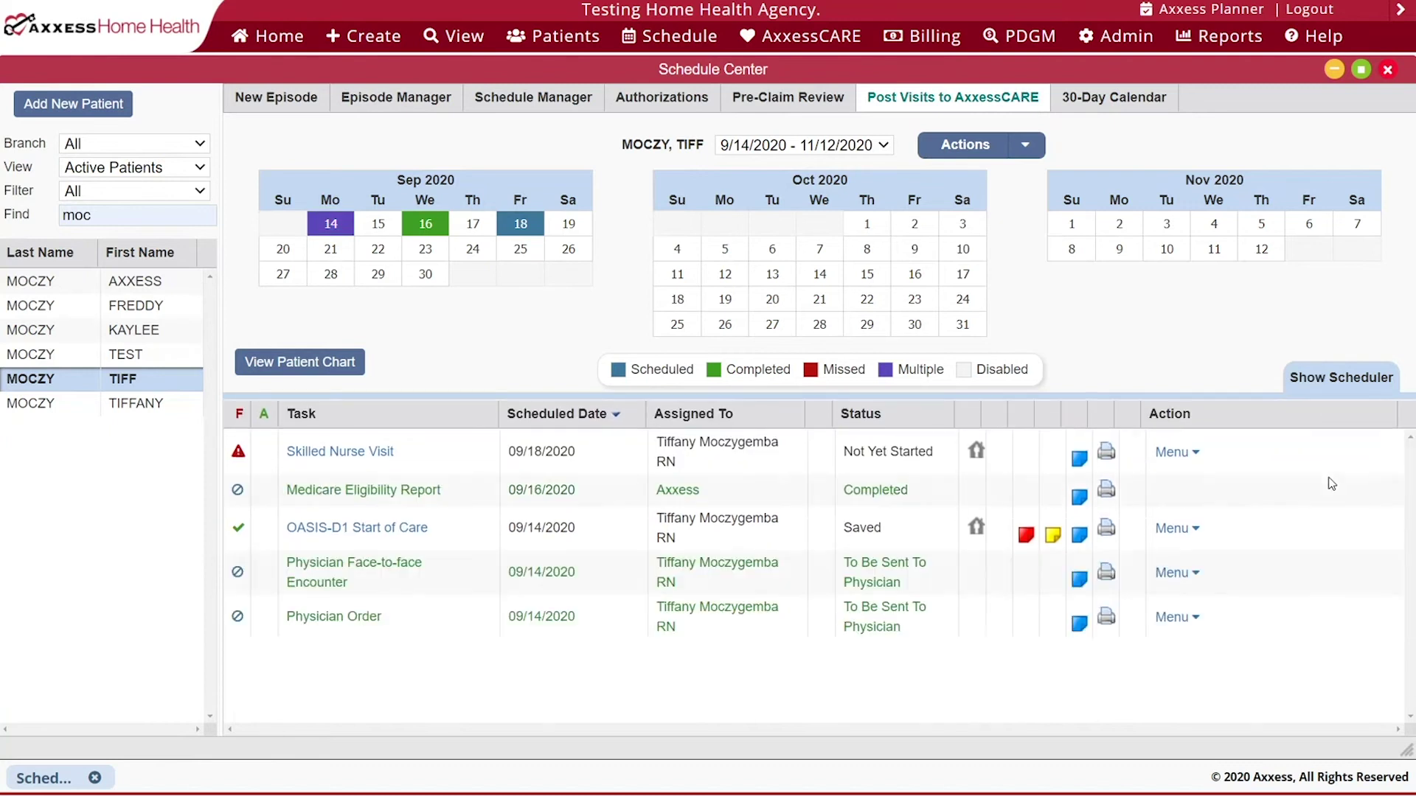
- Browse the HHA, MSW/Other and Orders/Care Plans tabs, ending on Daily/Outlier
{"action": "left_click", "coordinate": [1331, 380]}
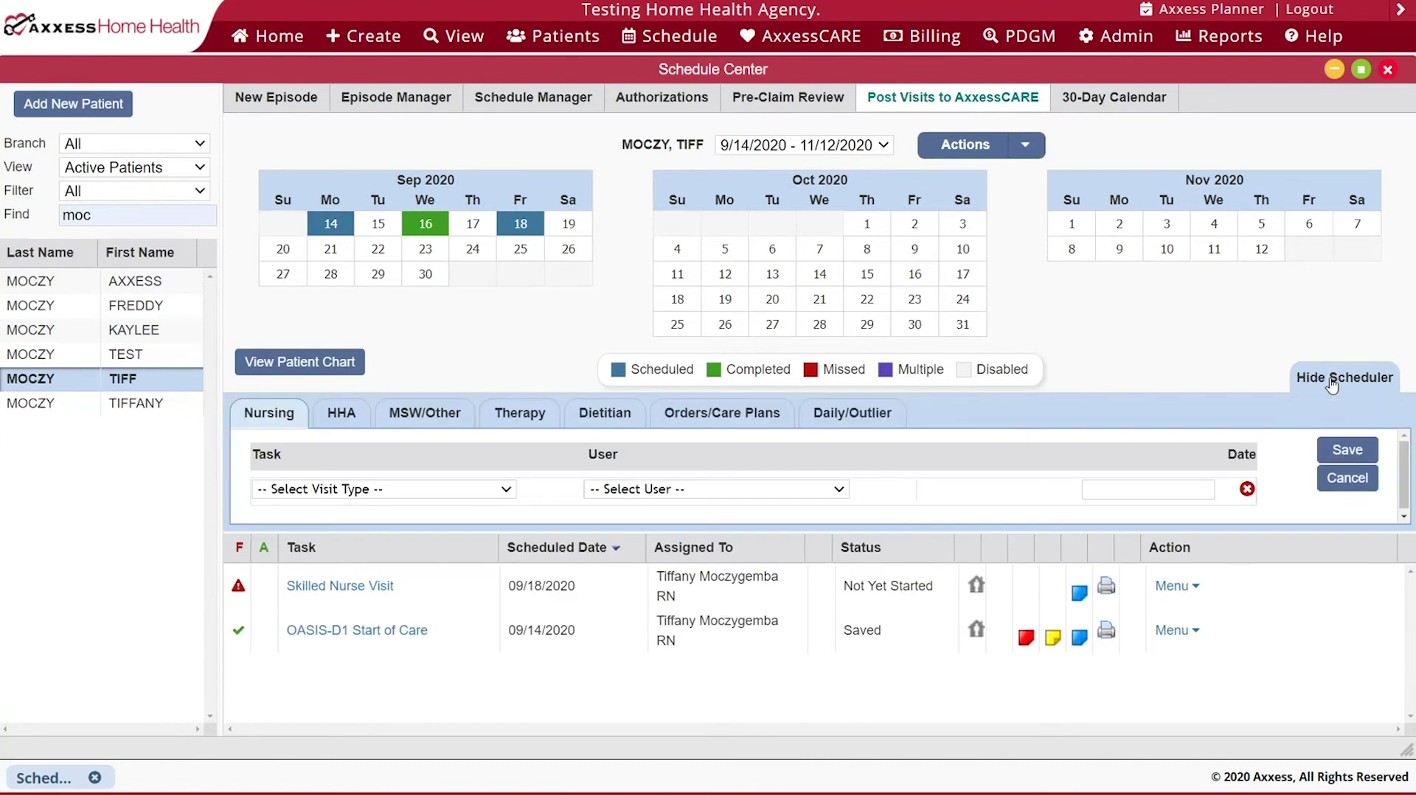
{"action": "left_click", "coordinate": [335, 415]}
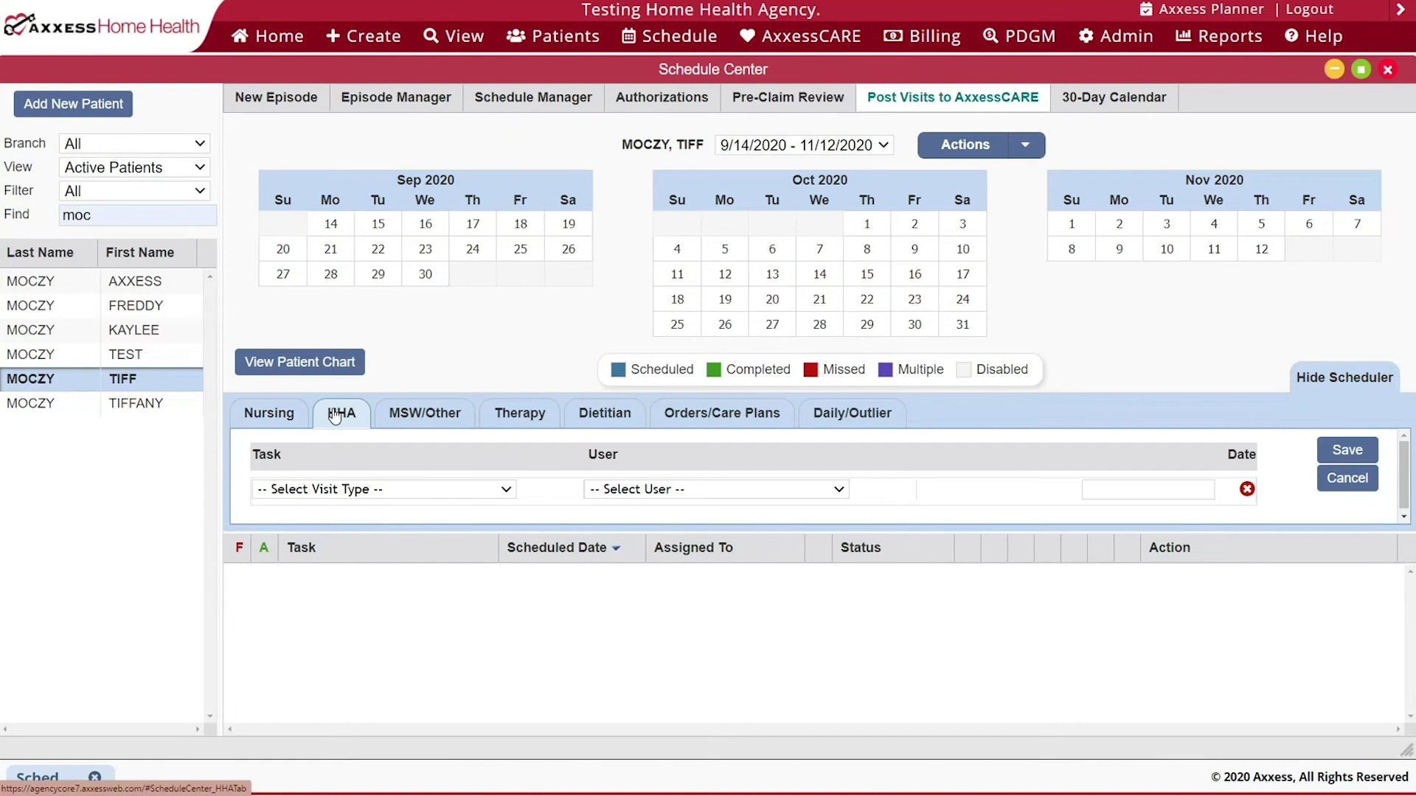
{"action": "left_click", "coordinate": [407, 419]}
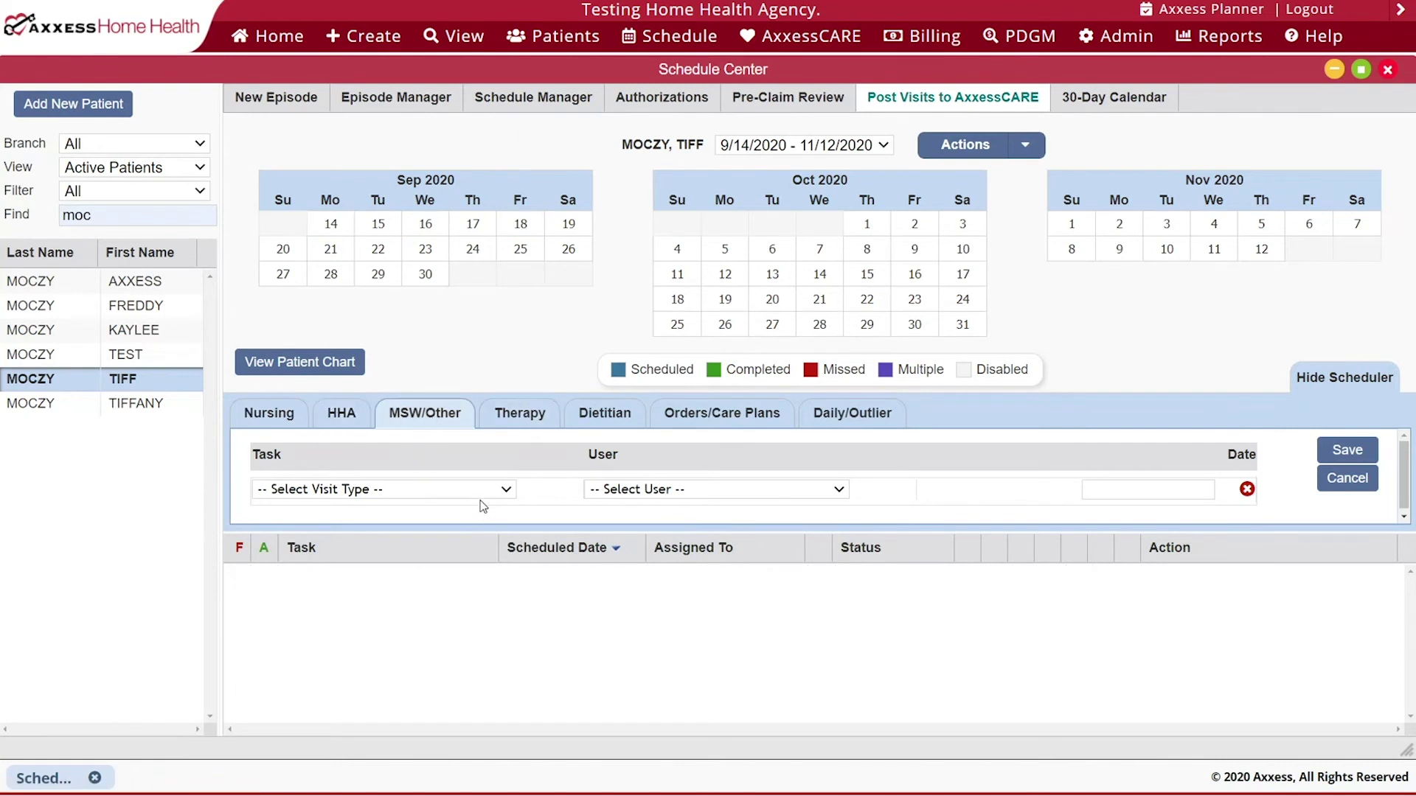
{"action": "left_click", "coordinate": [507, 490]}
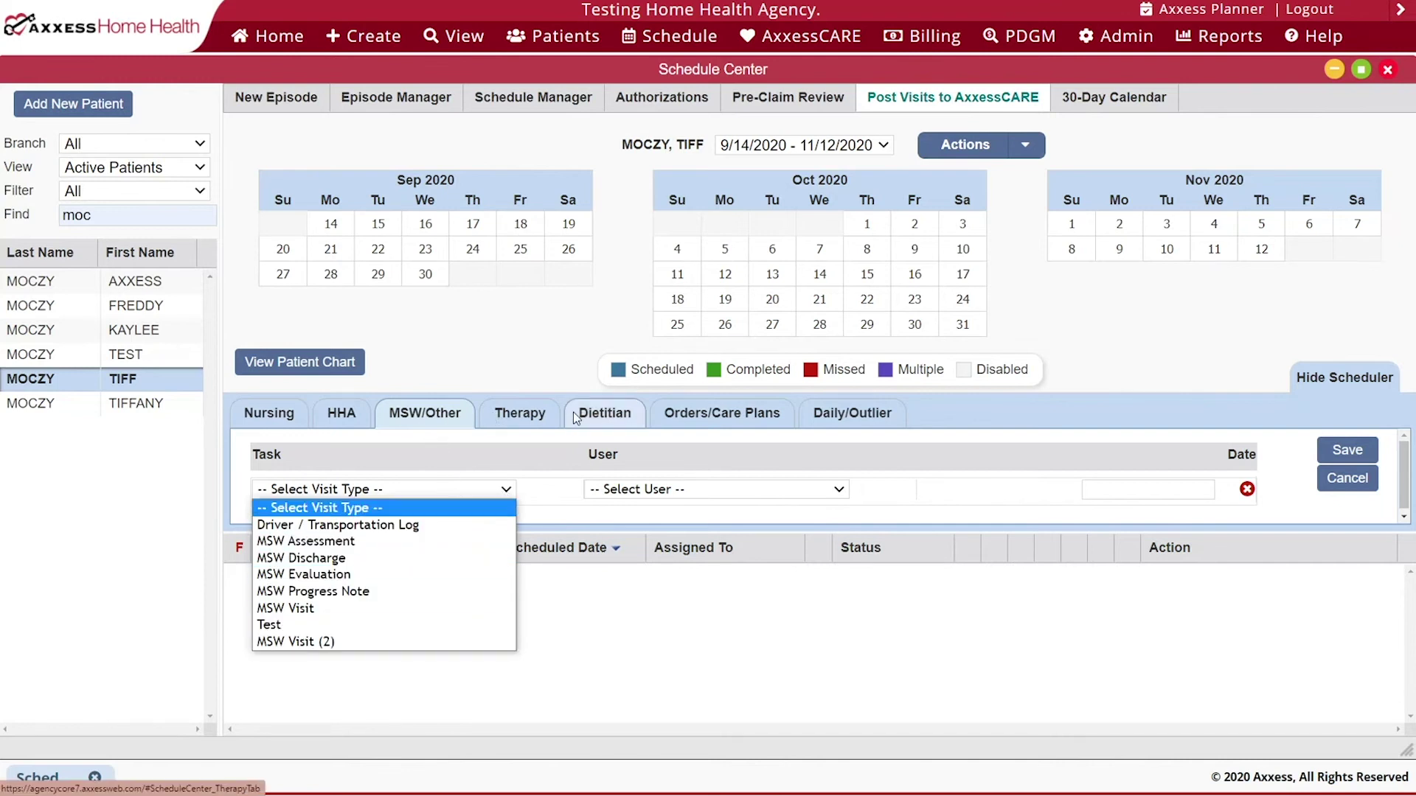
{"action": "left_click", "coordinate": [670, 424]}
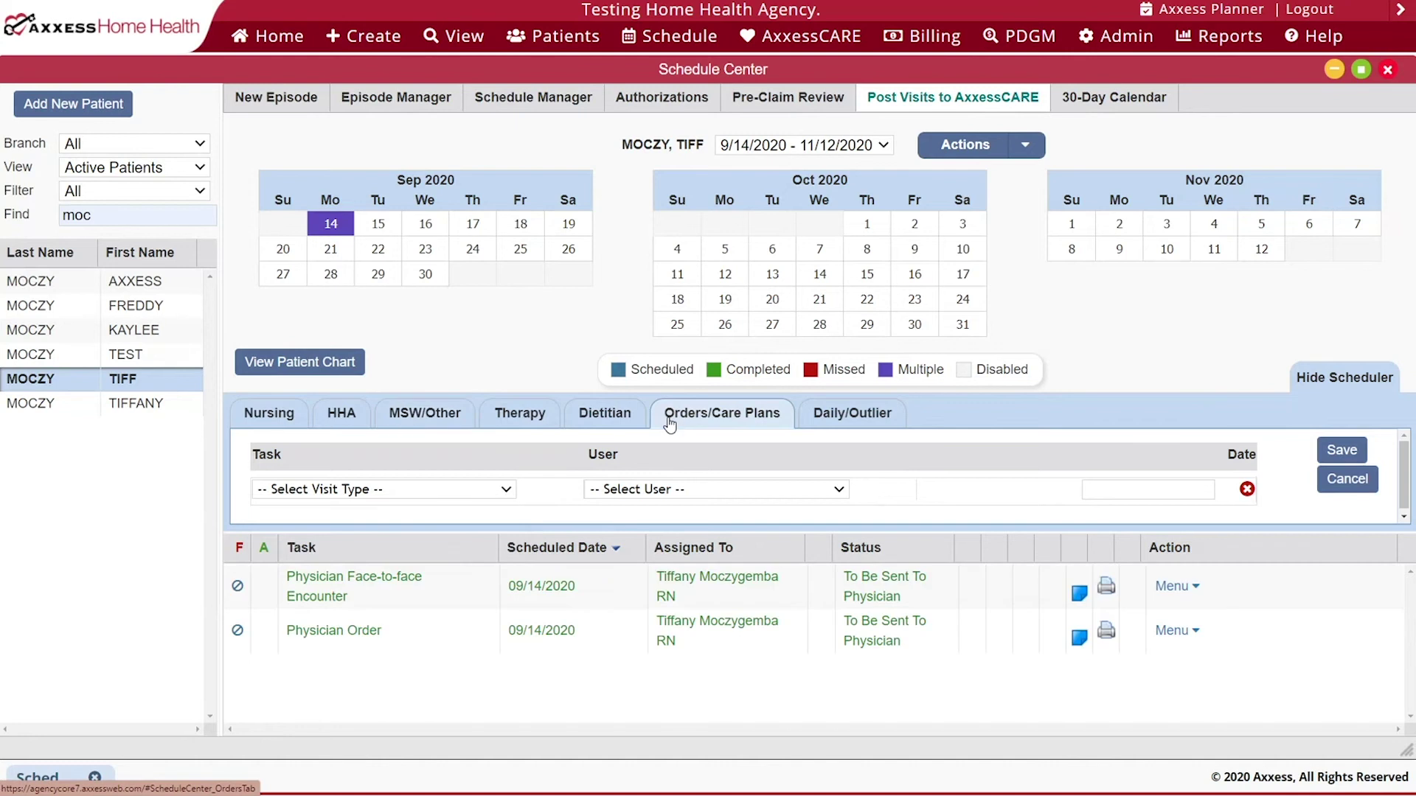
{"action": "left_click", "coordinate": [862, 426]}
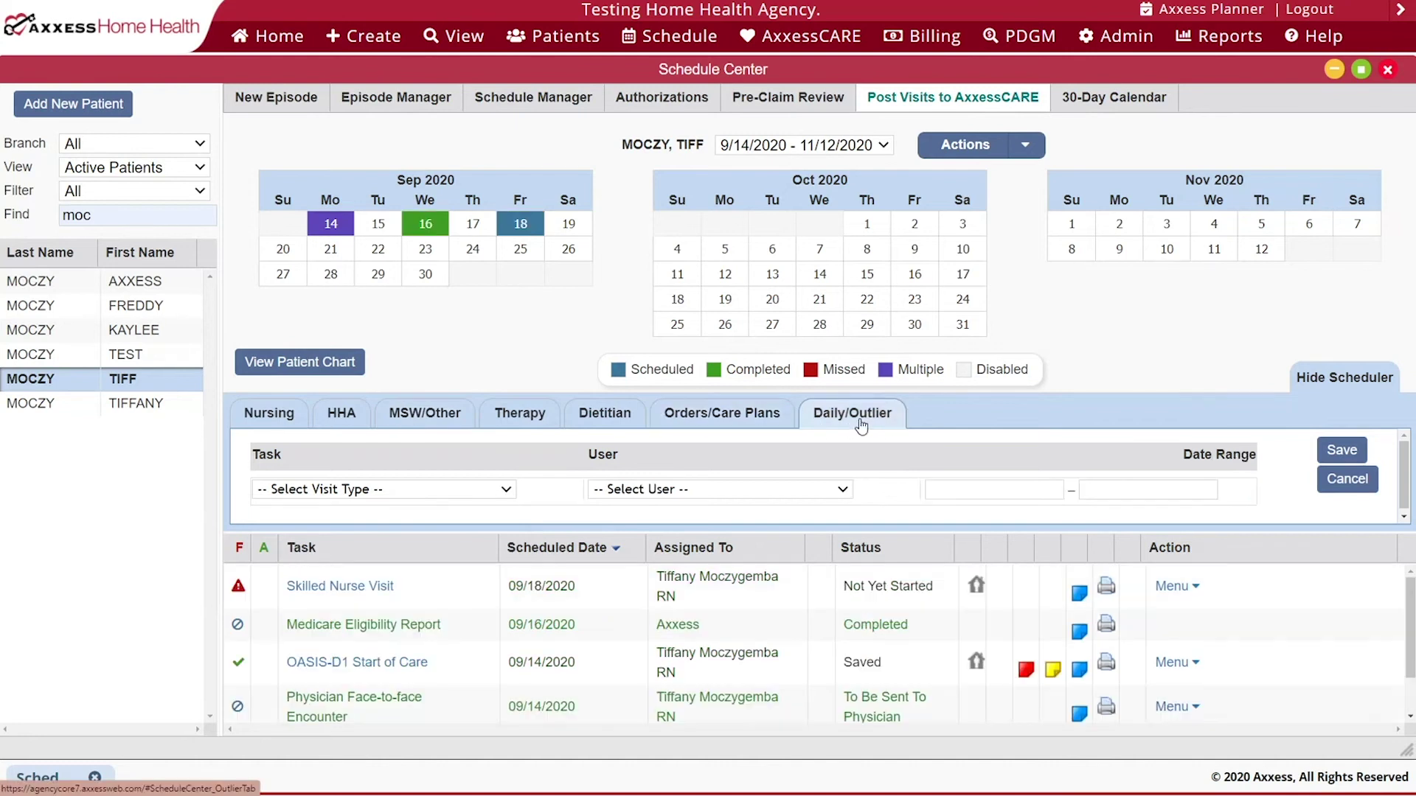
- Schedule daily HHA Visit (Generated Task) from 9/27/2020 to 10/3/2020, assigned to the RN
{"action": "left_click", "coordinate": [483, 493]}
{"action": "scroll", "coordinate": [484, 431], "scroll_direction": "down", "scroll_amount": 1}
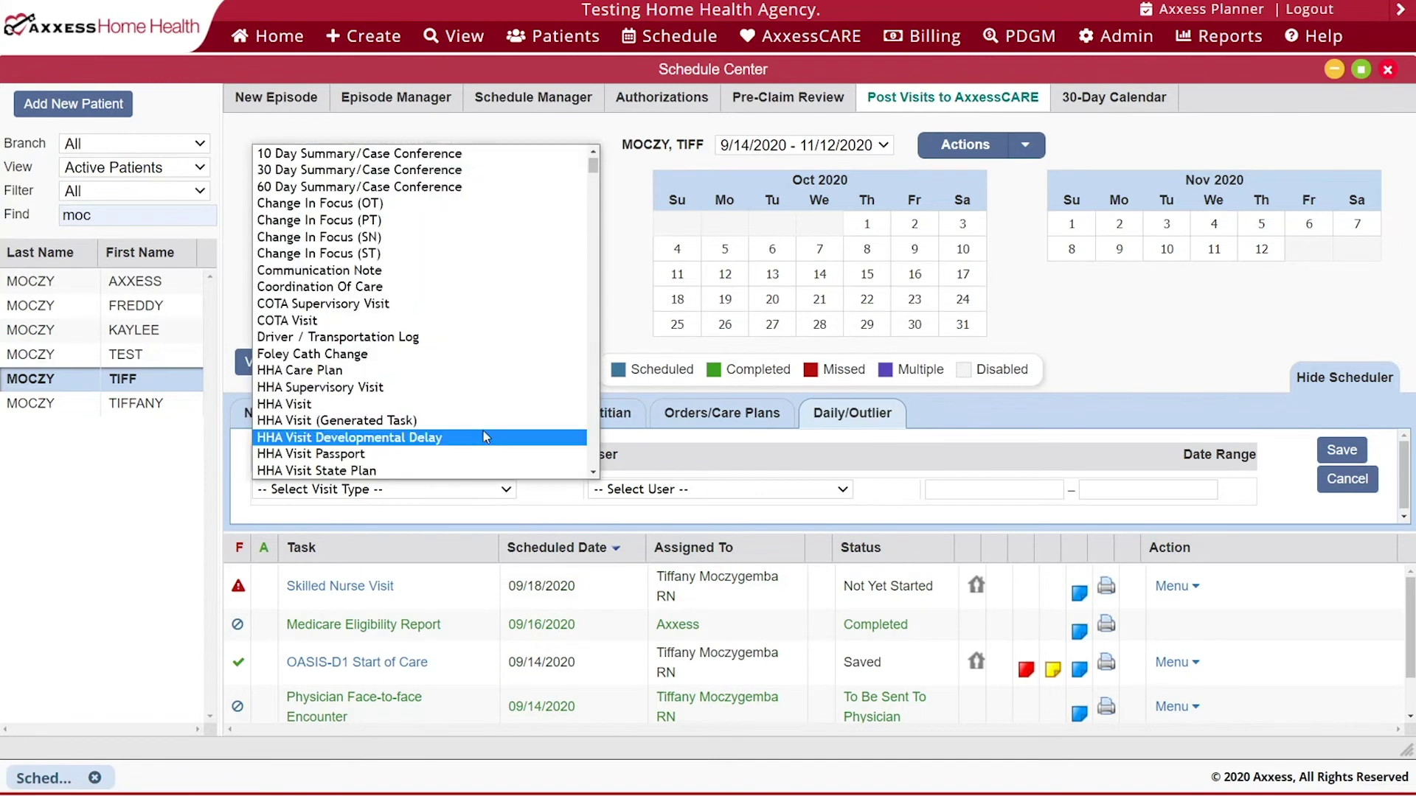
{"action": "left_click", "coordinate": [480, 415]}
{"action": "left_click", "coordinate": [728, 490]}
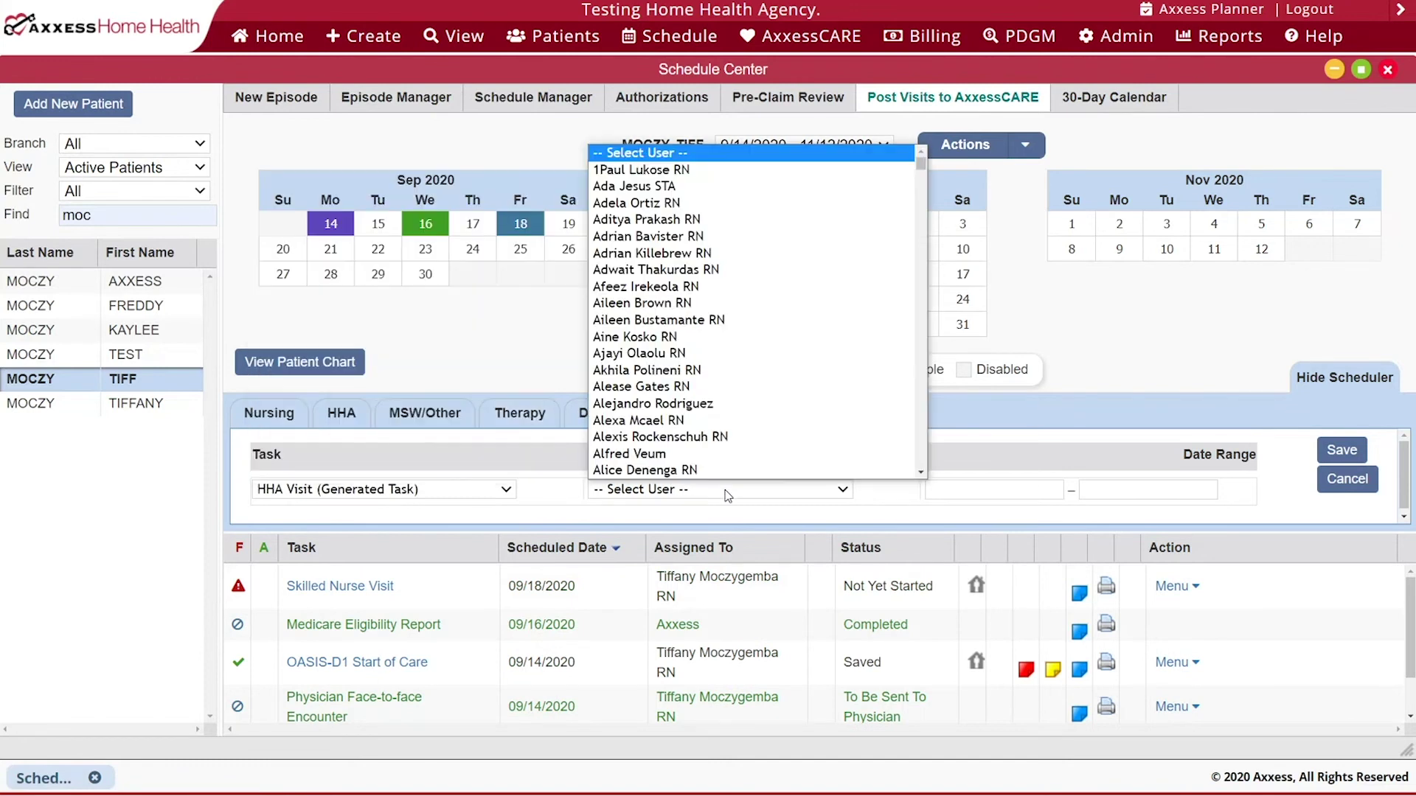
{"action": "type", "text": "tif"}
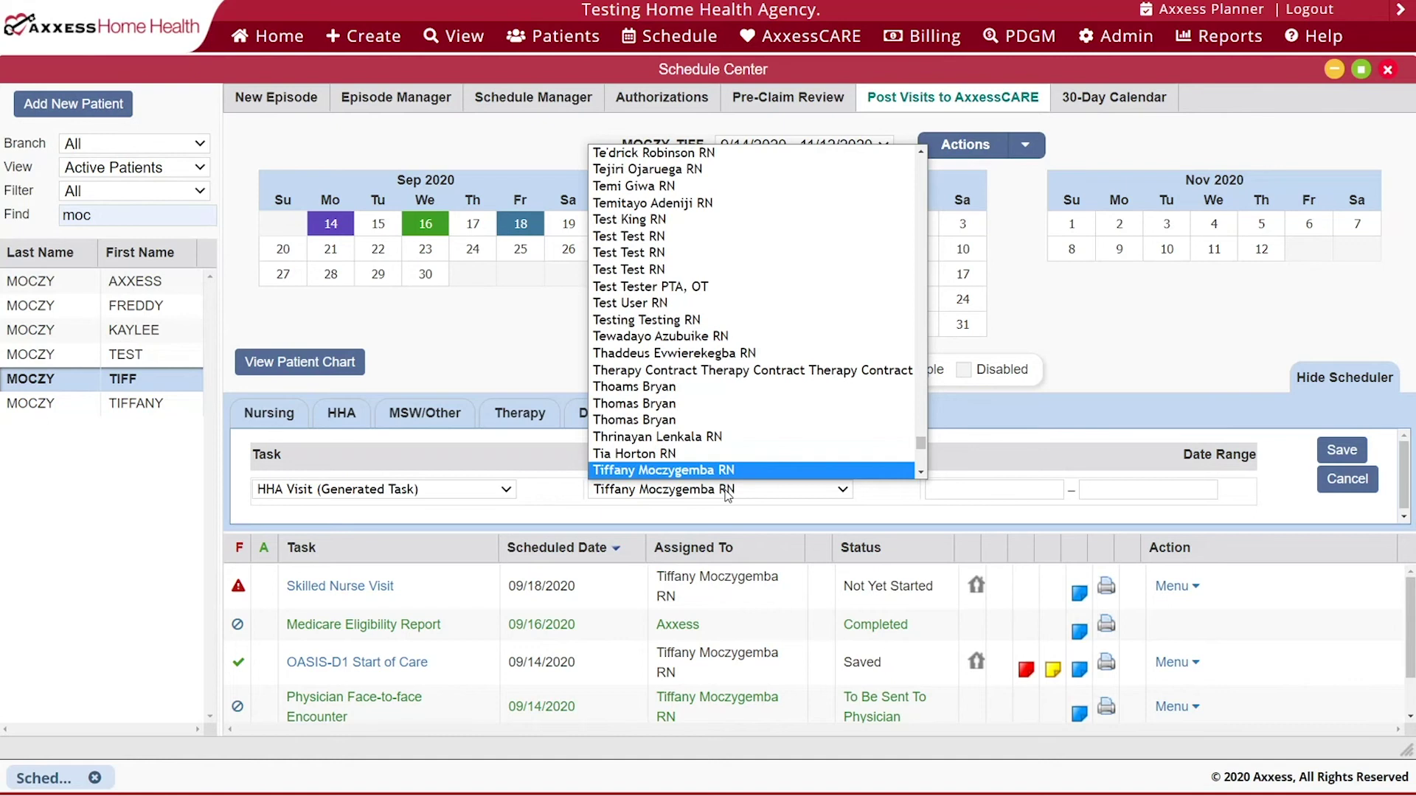
{"action": "key", "text": "Return"}
{"action": "left_click", "coordinate": [971, 489]}
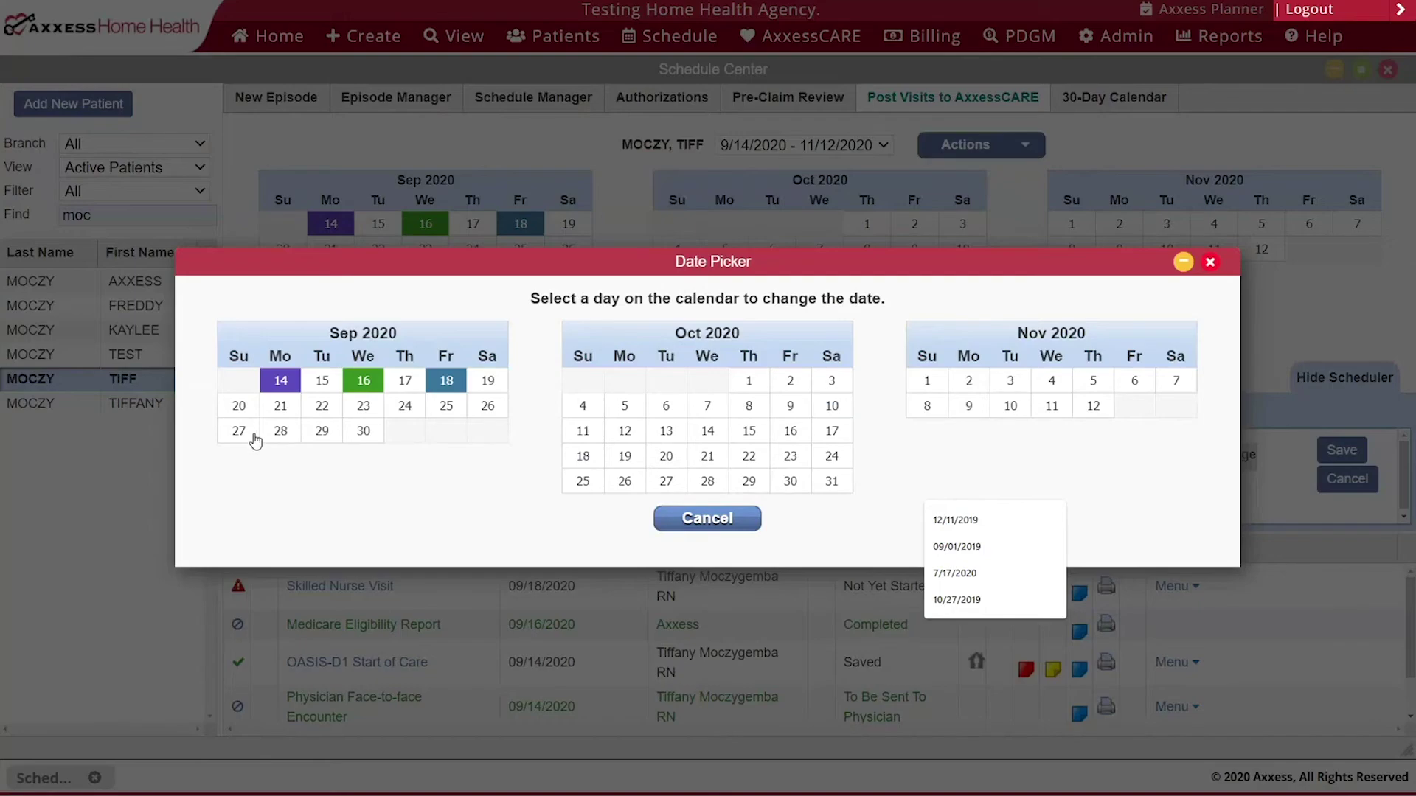
{"action": "left_click", "coordinate": [238, 431]}
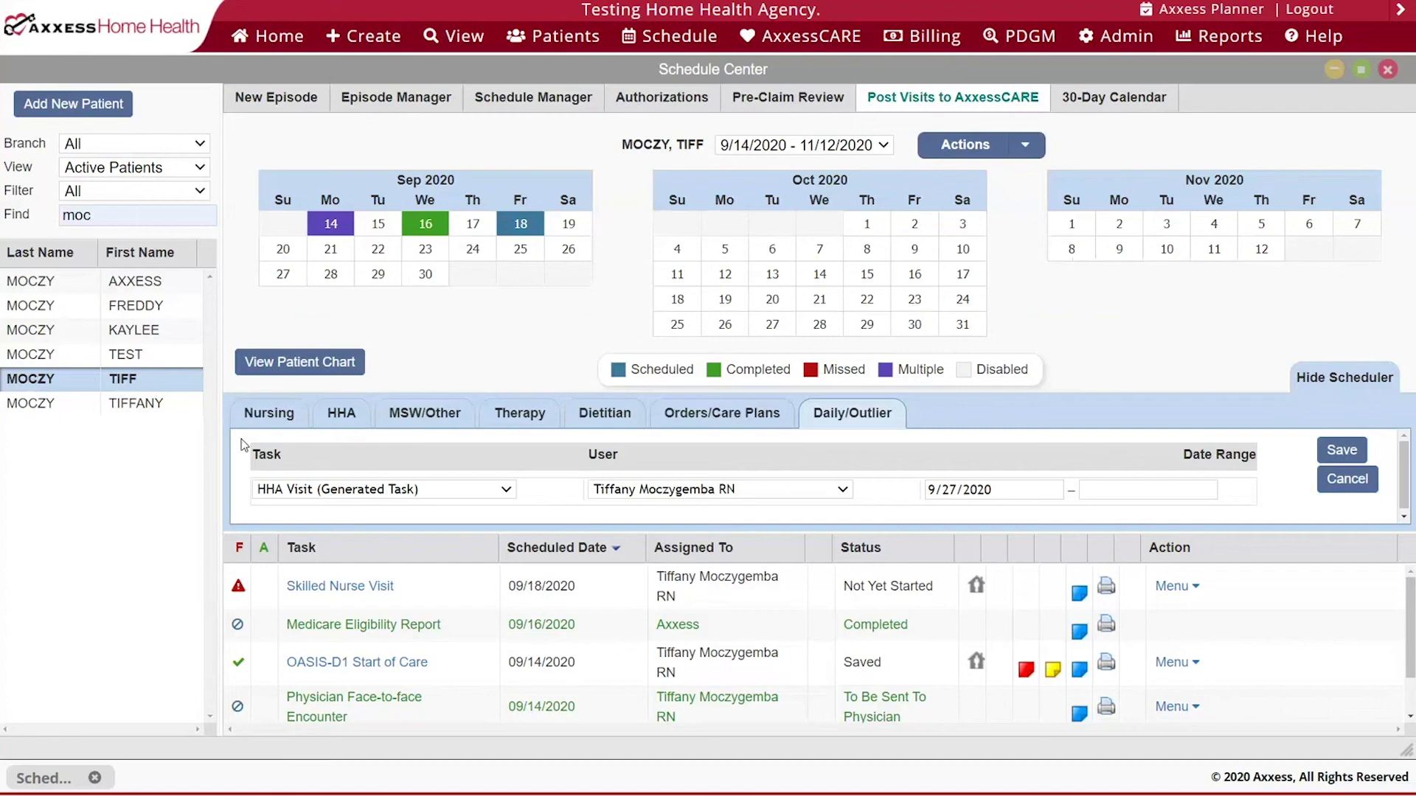
{"action": "left_click", "coordinate": [1106, 490]}
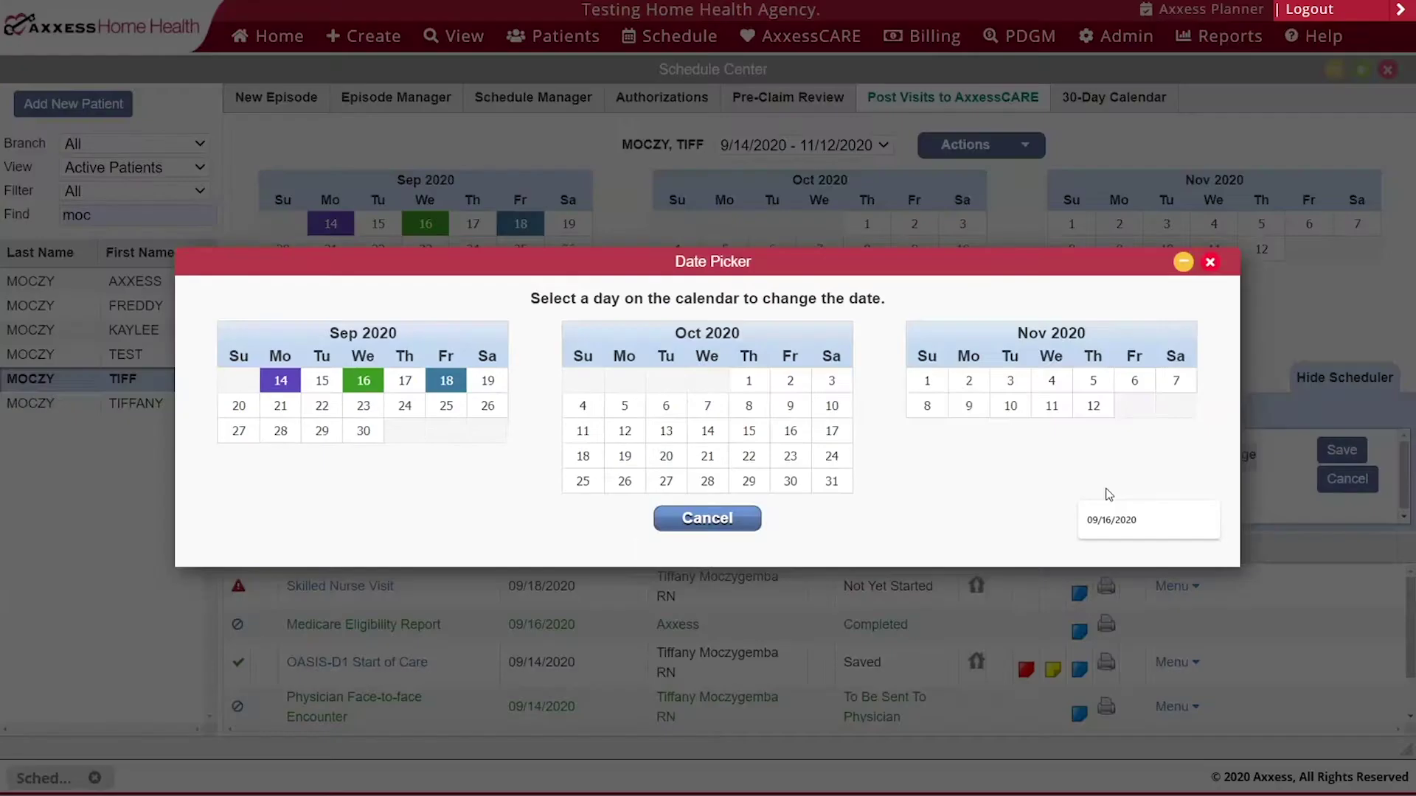
{"action": "left_click", "coordinate": [831, 380]}
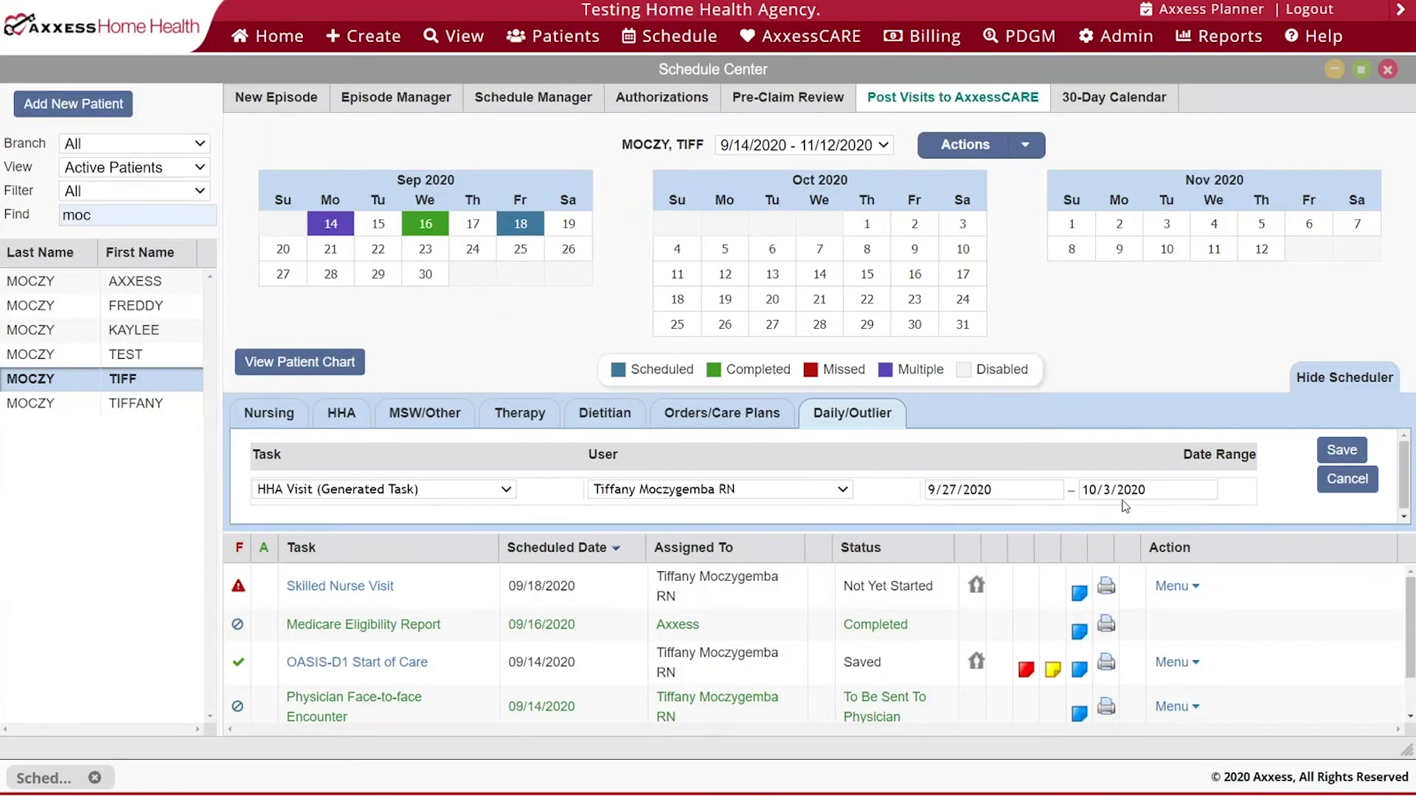
{"action": "left_click", "coordinate": [1331, 451]}
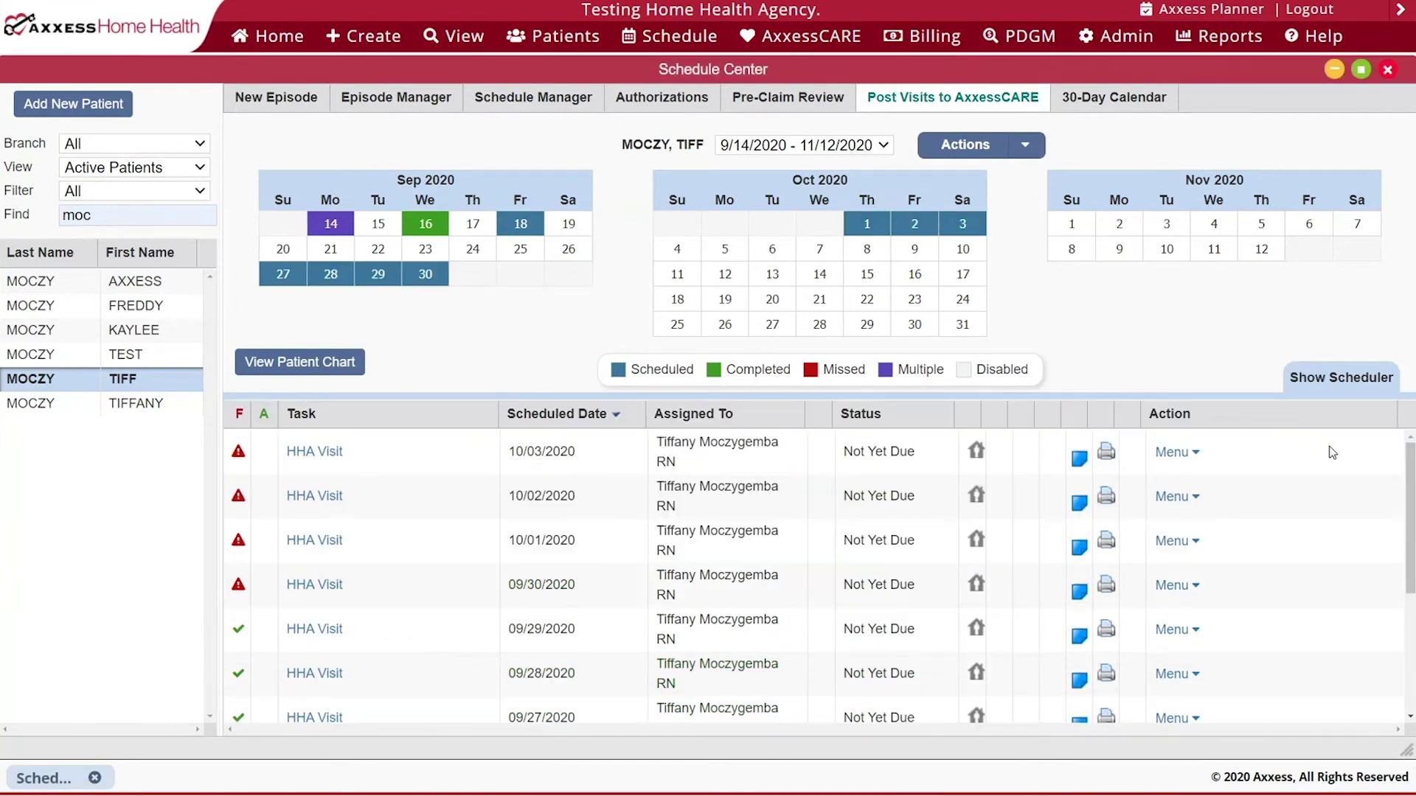
- Review the Home Health Aide visits, then hide the visit-entry panel to show the full task list
{"action": "left_click", "coordinate": [1331, 398]}
{"action": "left_click", "coordinate": [348, 423]}
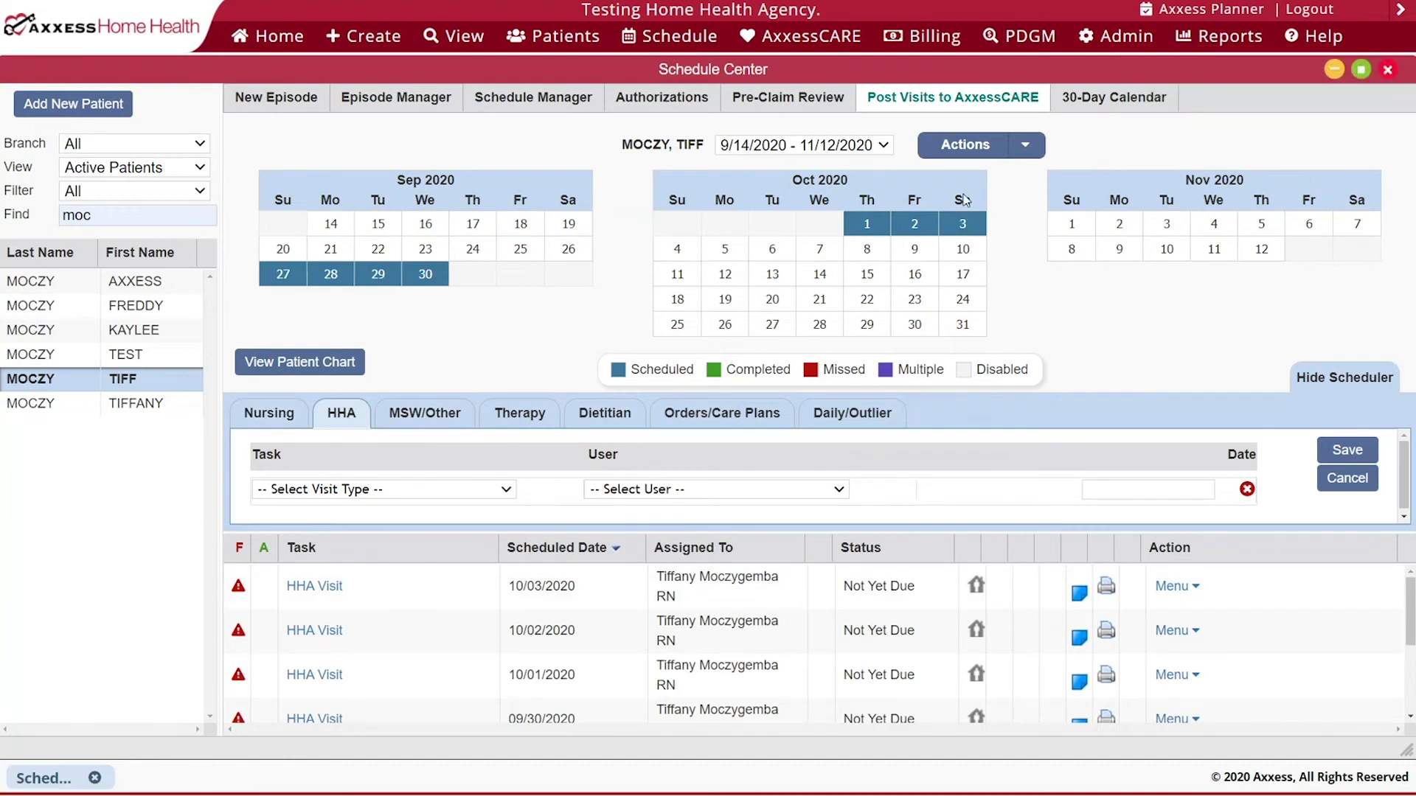
{"action": "mouse_move", "coordinate": [946, 231]}
{"action": "mouse_move", "coordinate": [236, 596]}
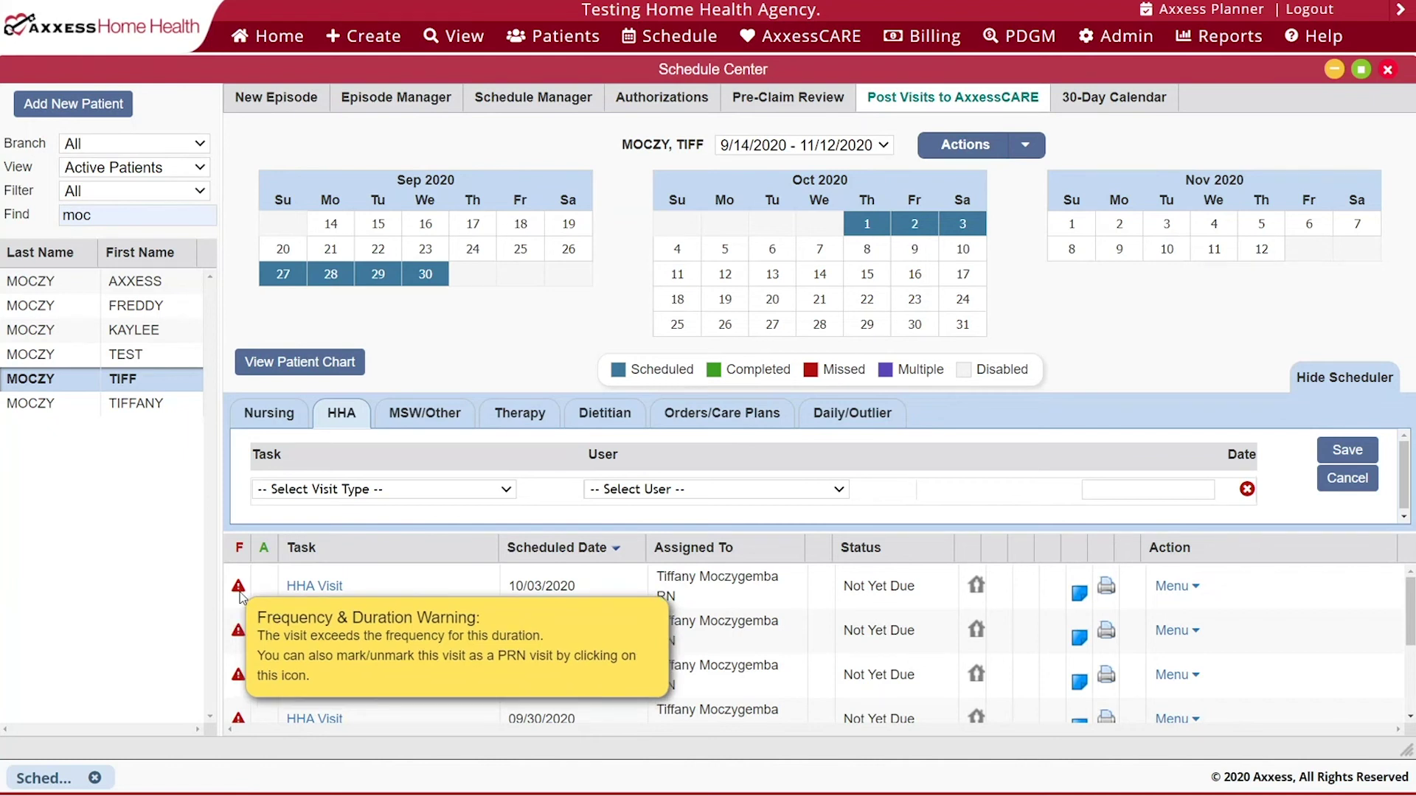
{"action": "left_click", "coordinate": [1347, 478]}
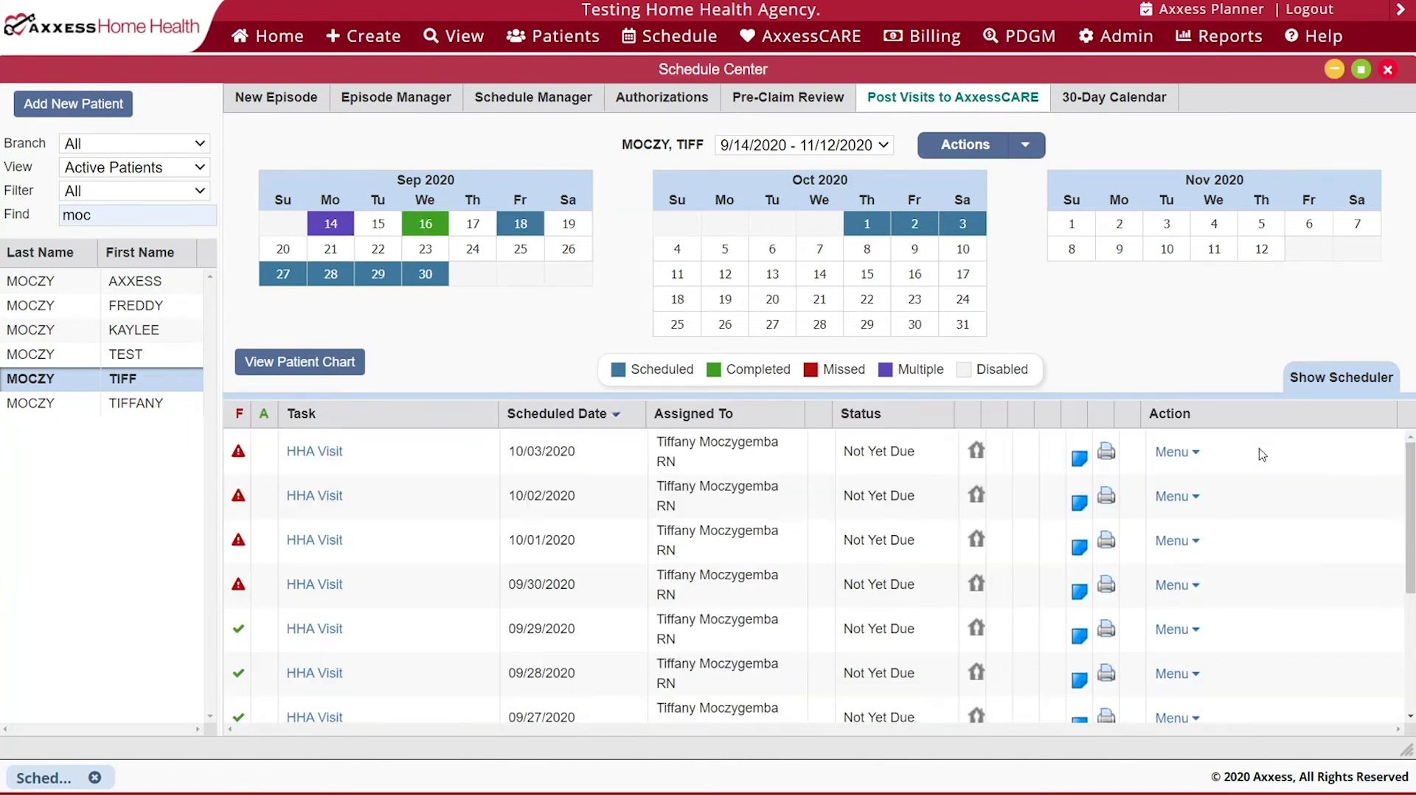
{"action": "left_click", "coordinate": [271, 105]}
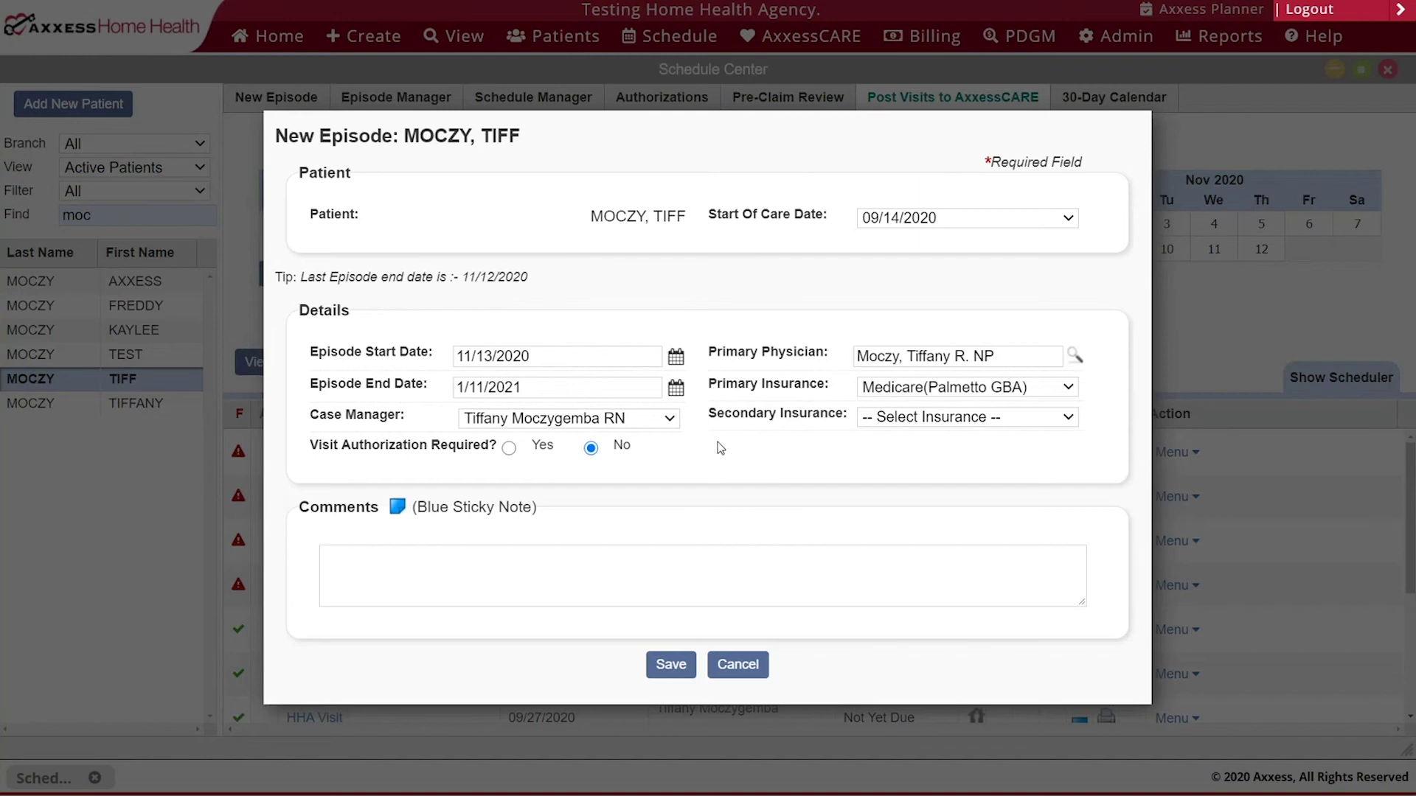
{"action": "left_click", "coordinate": [338, 555]}
{"action": "type", "text": "Gate code is 123"}
{"action": "left_click", "coordinate": [686, 667]}
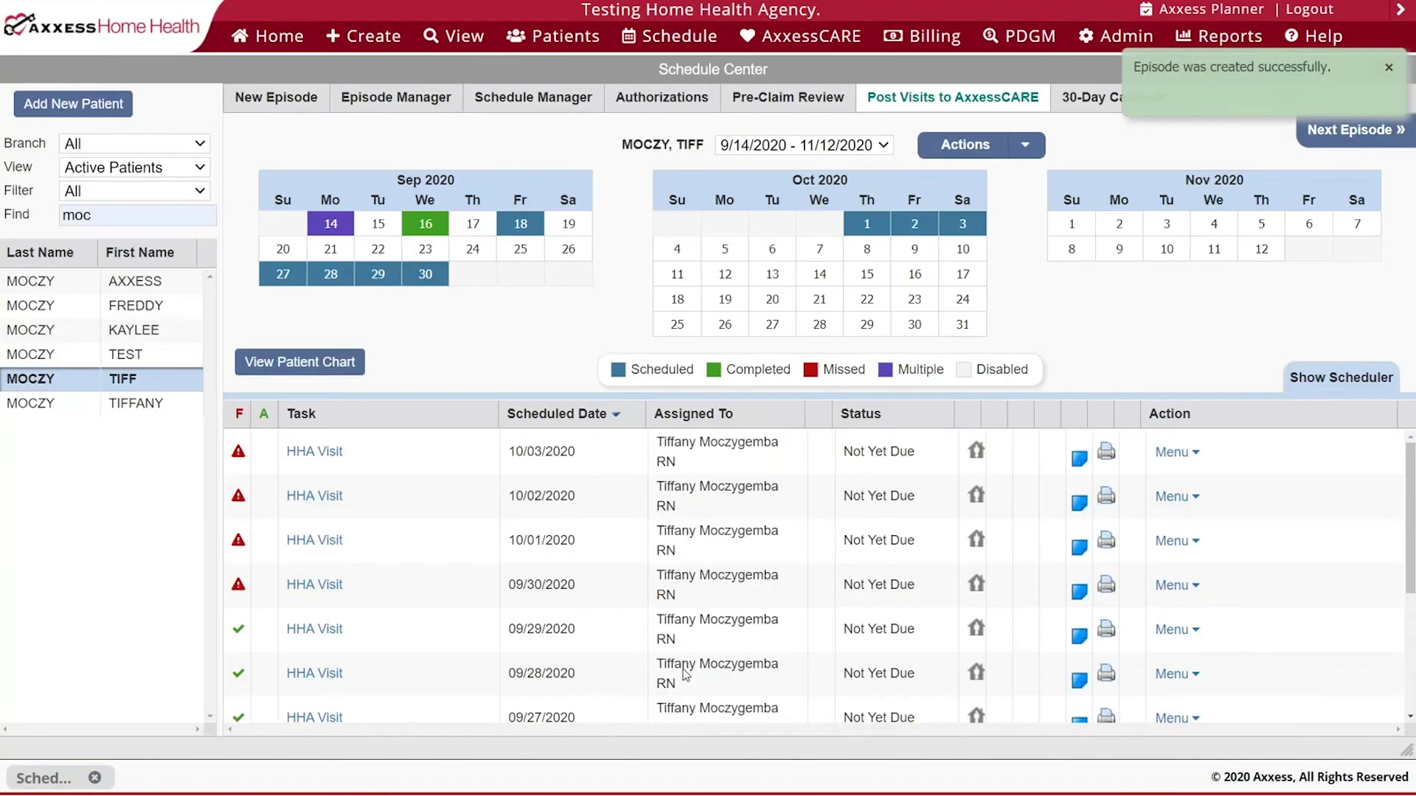
- Open the episode's Visit Log from Episode Manager and maximize it
{"action": "left_click", "coordinate": [372, 102]}
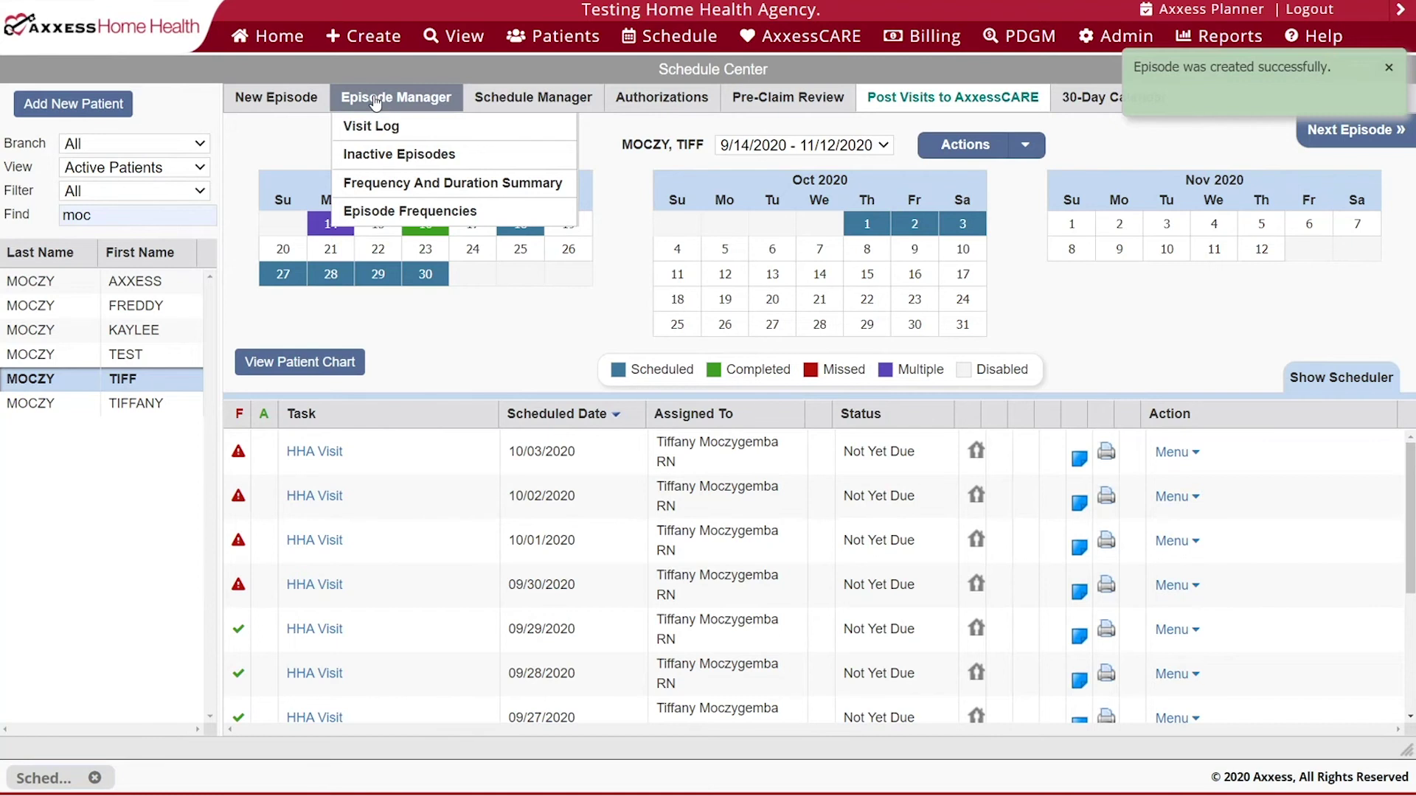
{"action": "left_click", "coordinate": [384, 126]}
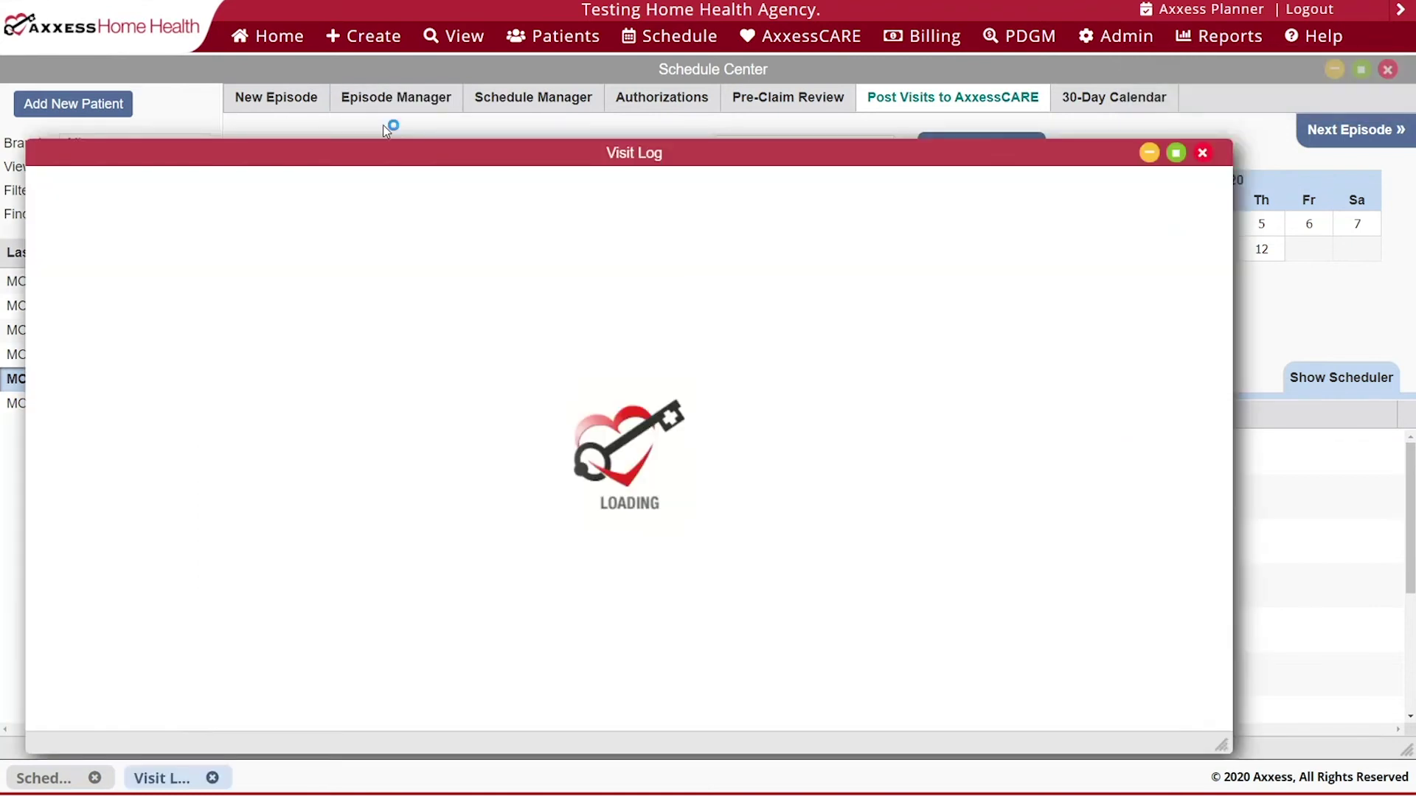
{"action": "left_click", "coordinate": [1176, 154]}
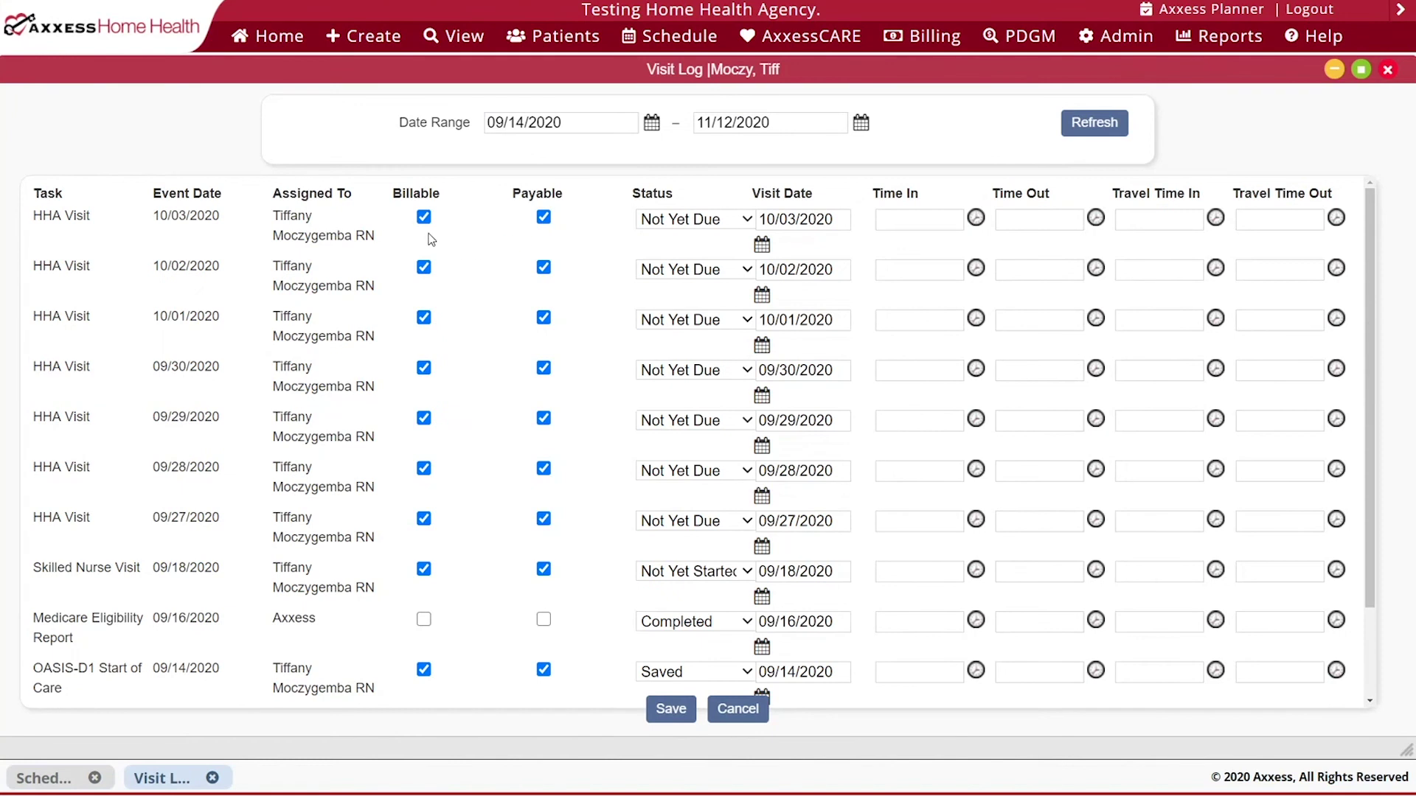
- Mark the 10/03/2020 HHA Visit Completed, time in 07:00 AM, time out 08:15 AM, and save
{"action": "left_click", "coordinate": [546, 219]}
{"action": "left_click", "coordinate": [545, 220]}
{"action": "left_click", "coordinate": [746, 220]}
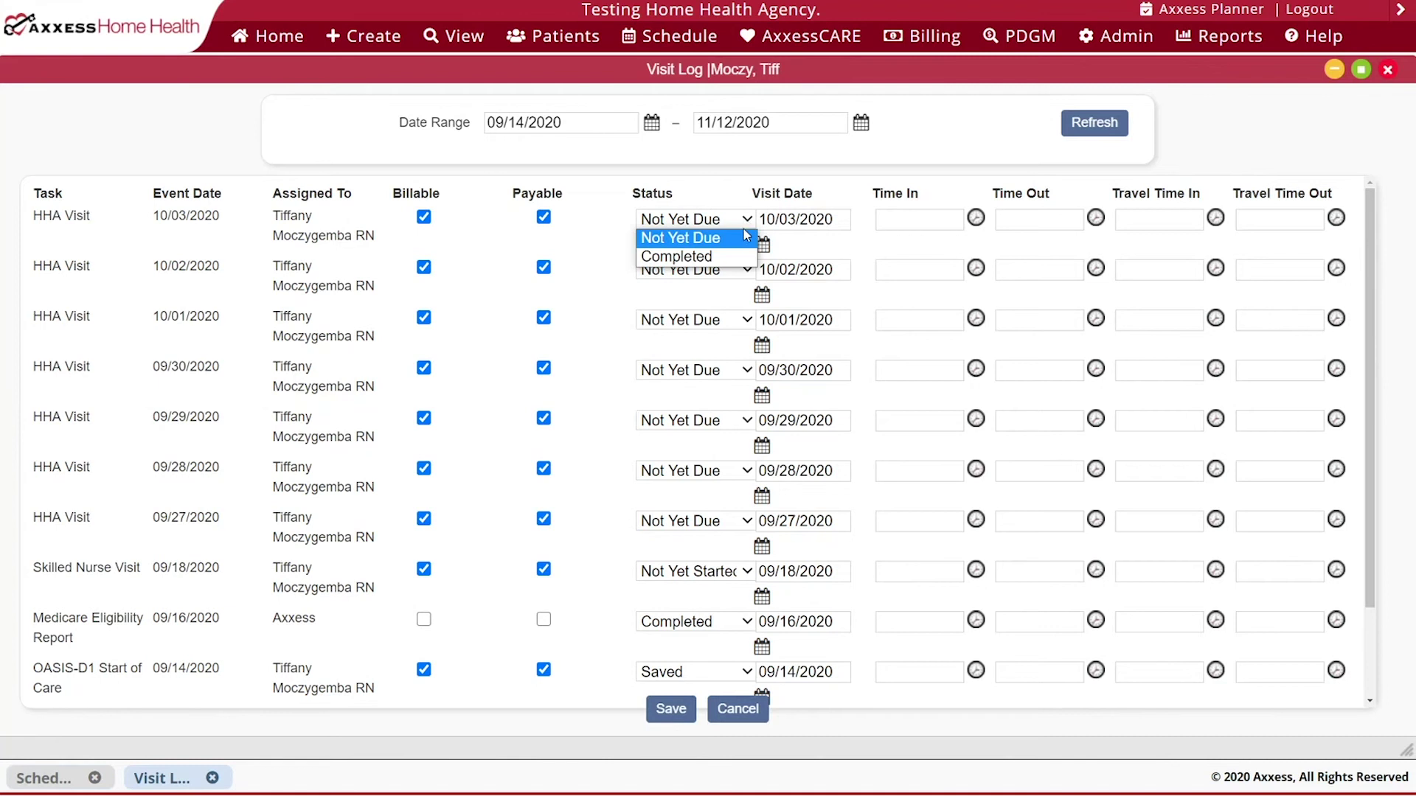
{"action": "left_click", "coordinate": [728, 258]}
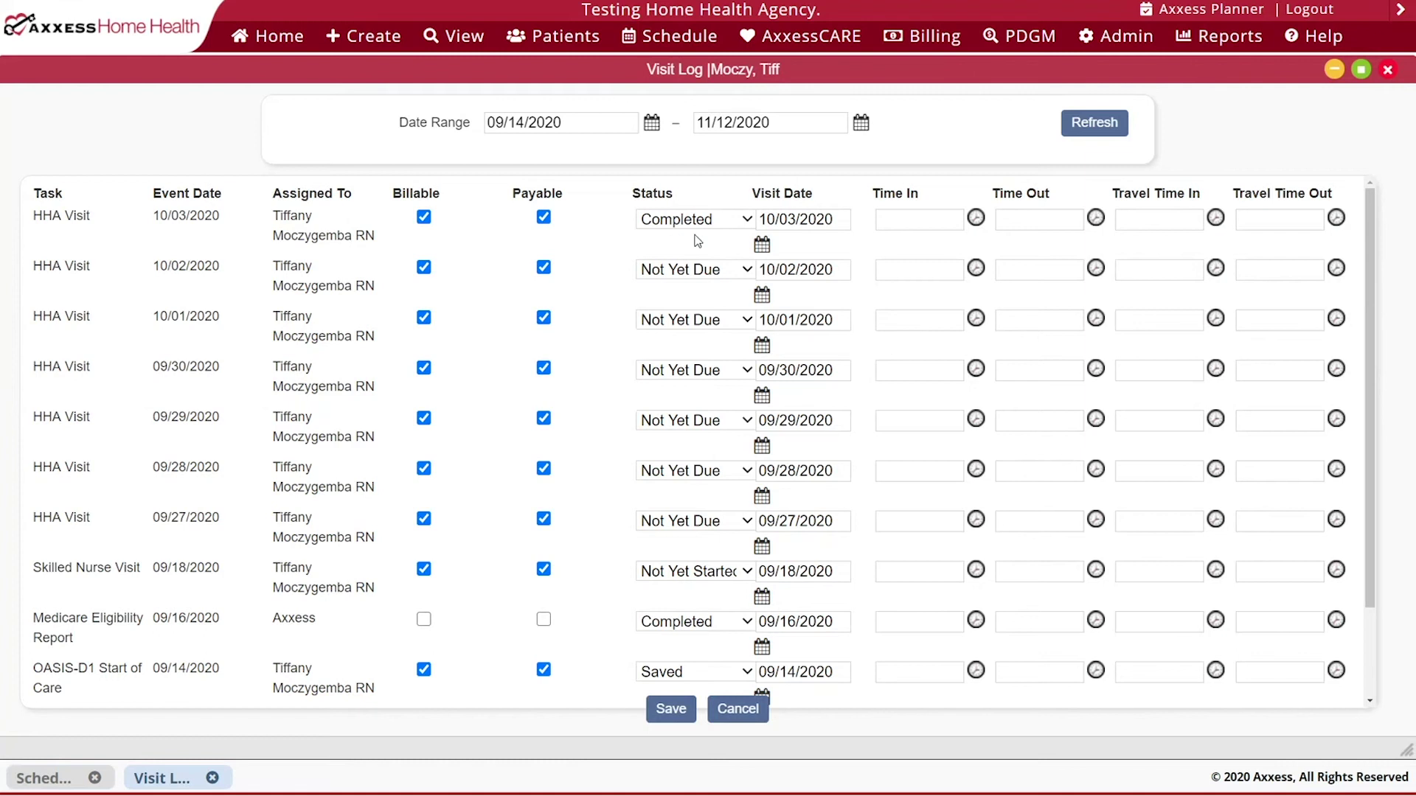
{"action": "left_click", "coordinate": [912, 220]}
{"action": "left_click", "coordinate": [922, 255]}
{"action": "left_click", "coordinate": [1040, 222]}
{"action": "left_click", "coordinate": [1040, 502]}
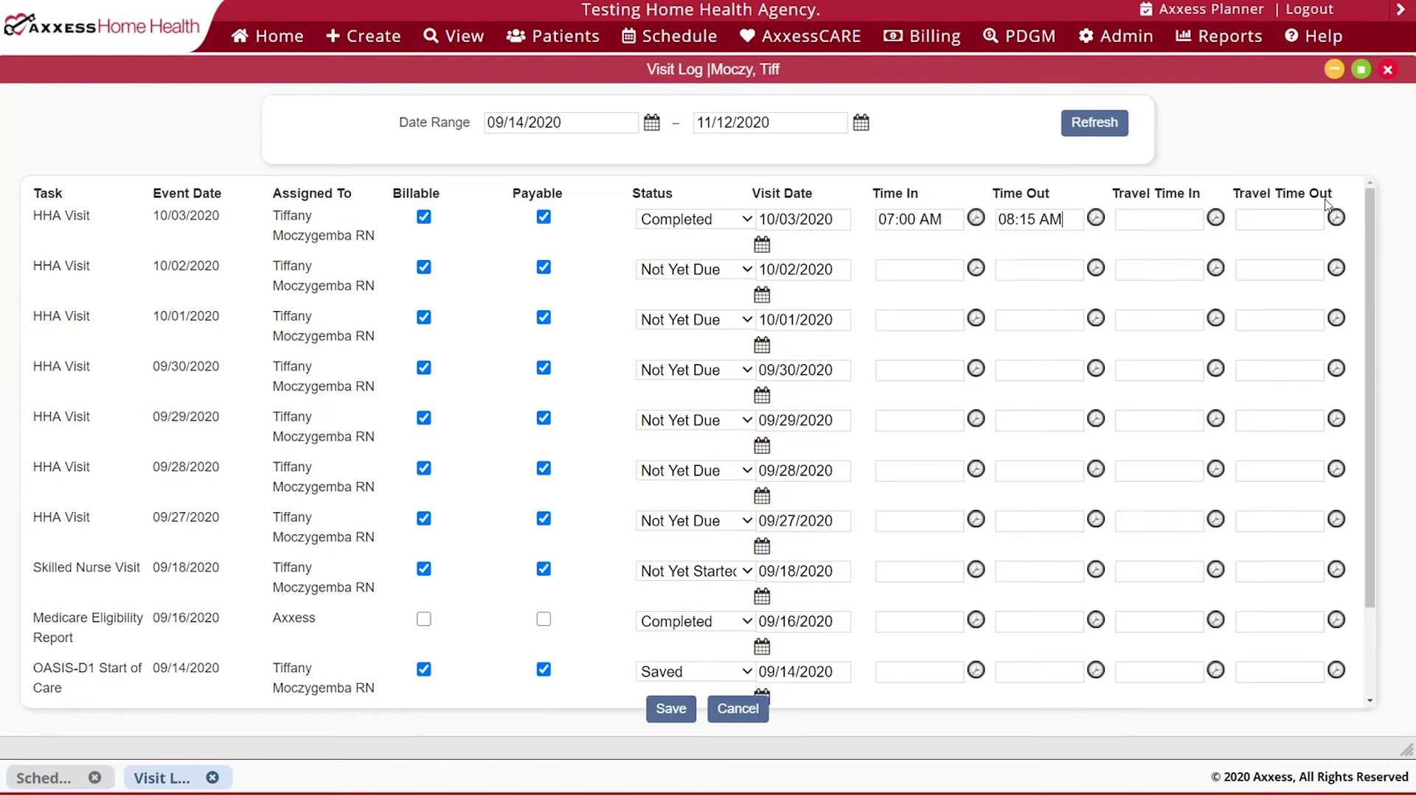
{"action": "left_click", "coordinate": [671, 709]}
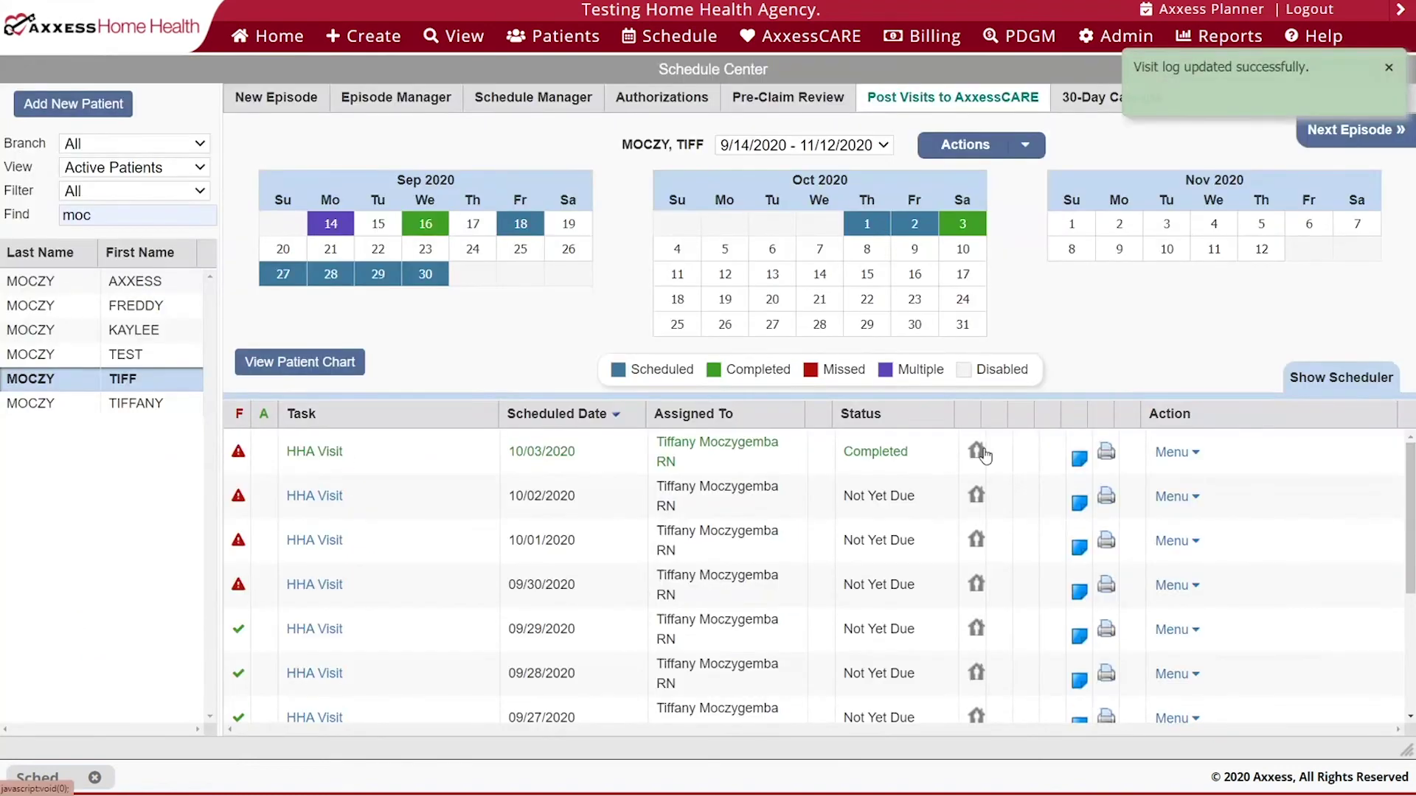
- Confirm the patient has no inactive episodes, then open the Frequency And Duration Summary
{"action": "left_click", "coordinate": [404, 114]}
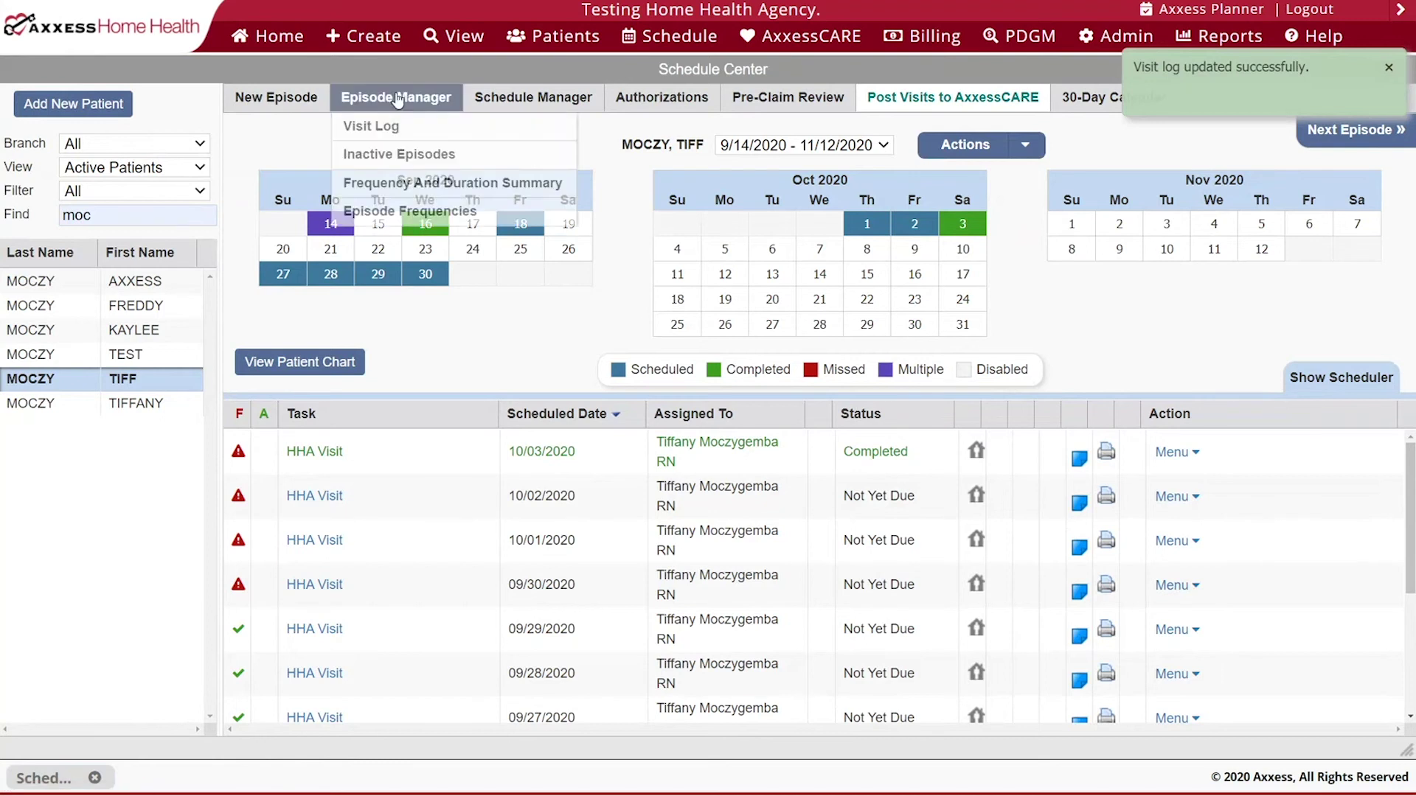
{"action": "left_click", "coordinate": [399, 162]}
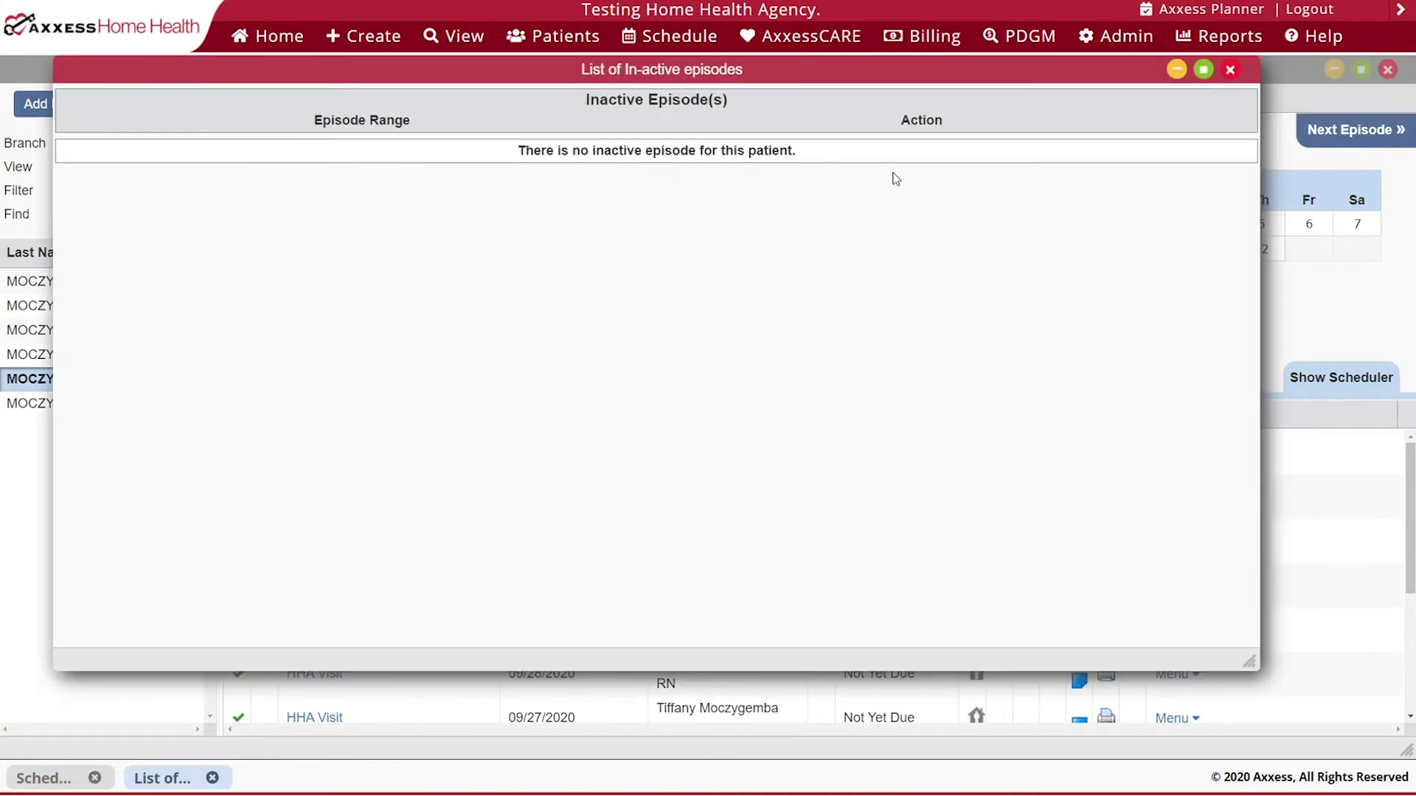
{"action": "left_click", "coordinate": [1229, 70]}
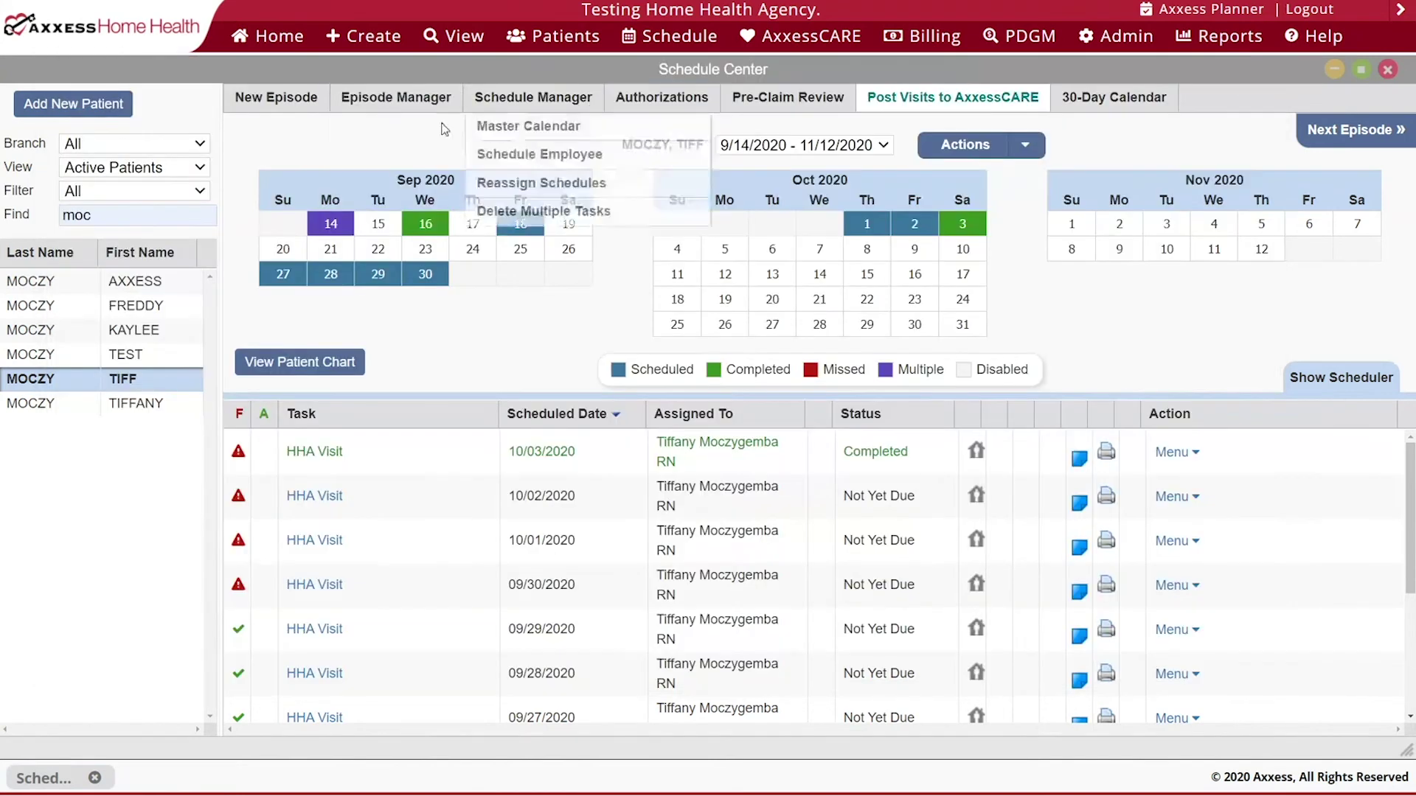
{"action": "mouse_move", "coordinate": [396, 97]}
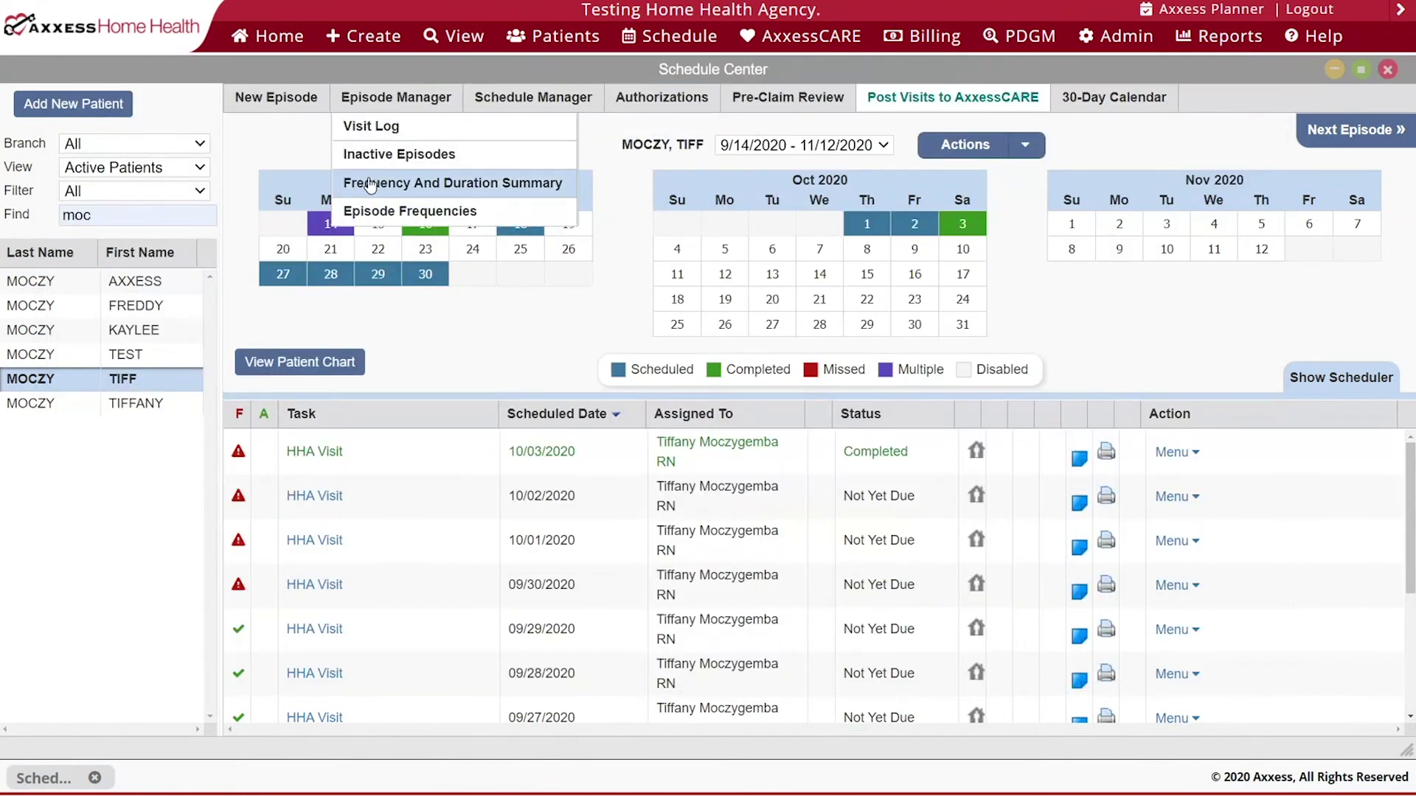
{"action": "left_click", "coordinate": [516, 189]}
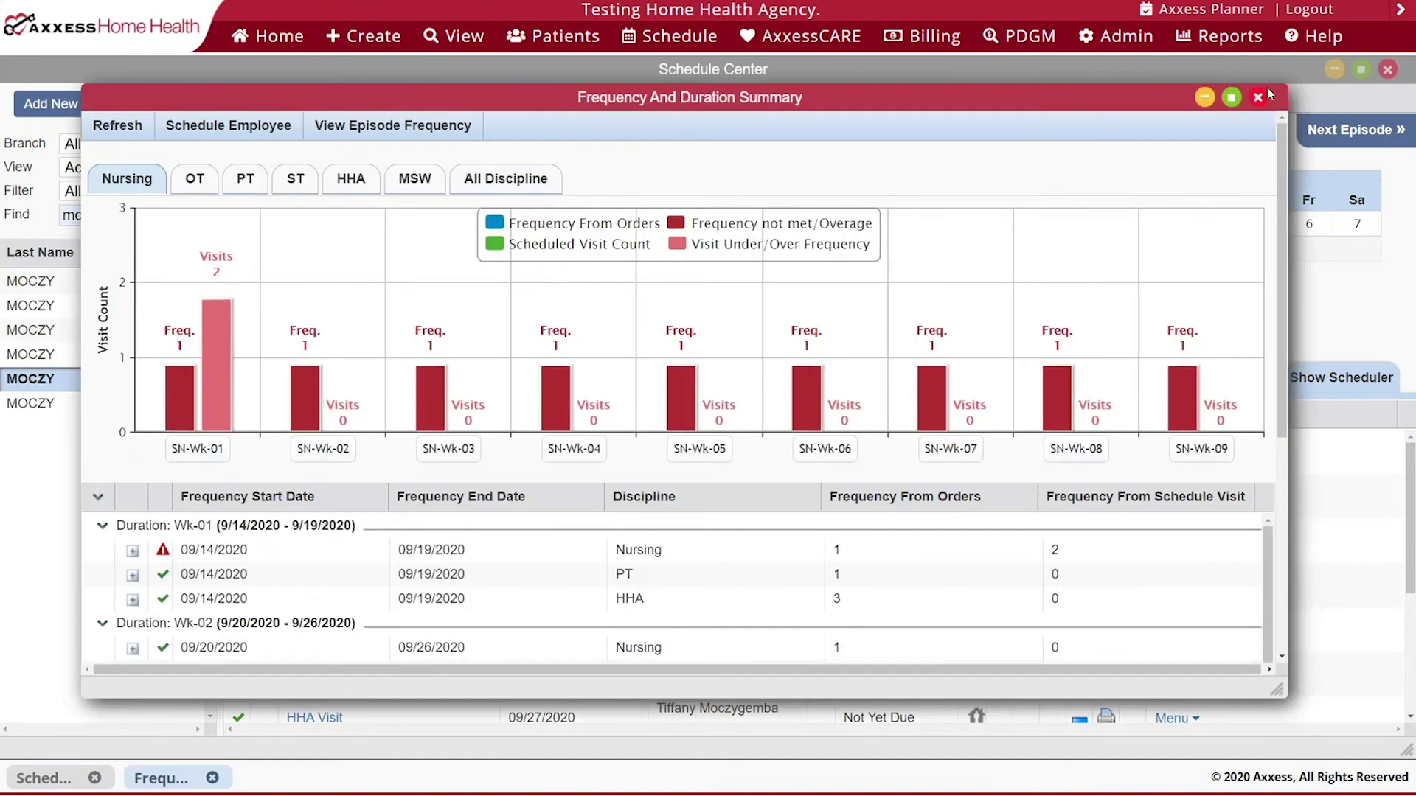
- Maximize the summary and delete the extra 09/18/2020 Skilled Nurse Visit from week 1 Nursing
{"action": "left_click", "coordinate": [1231, 97]}
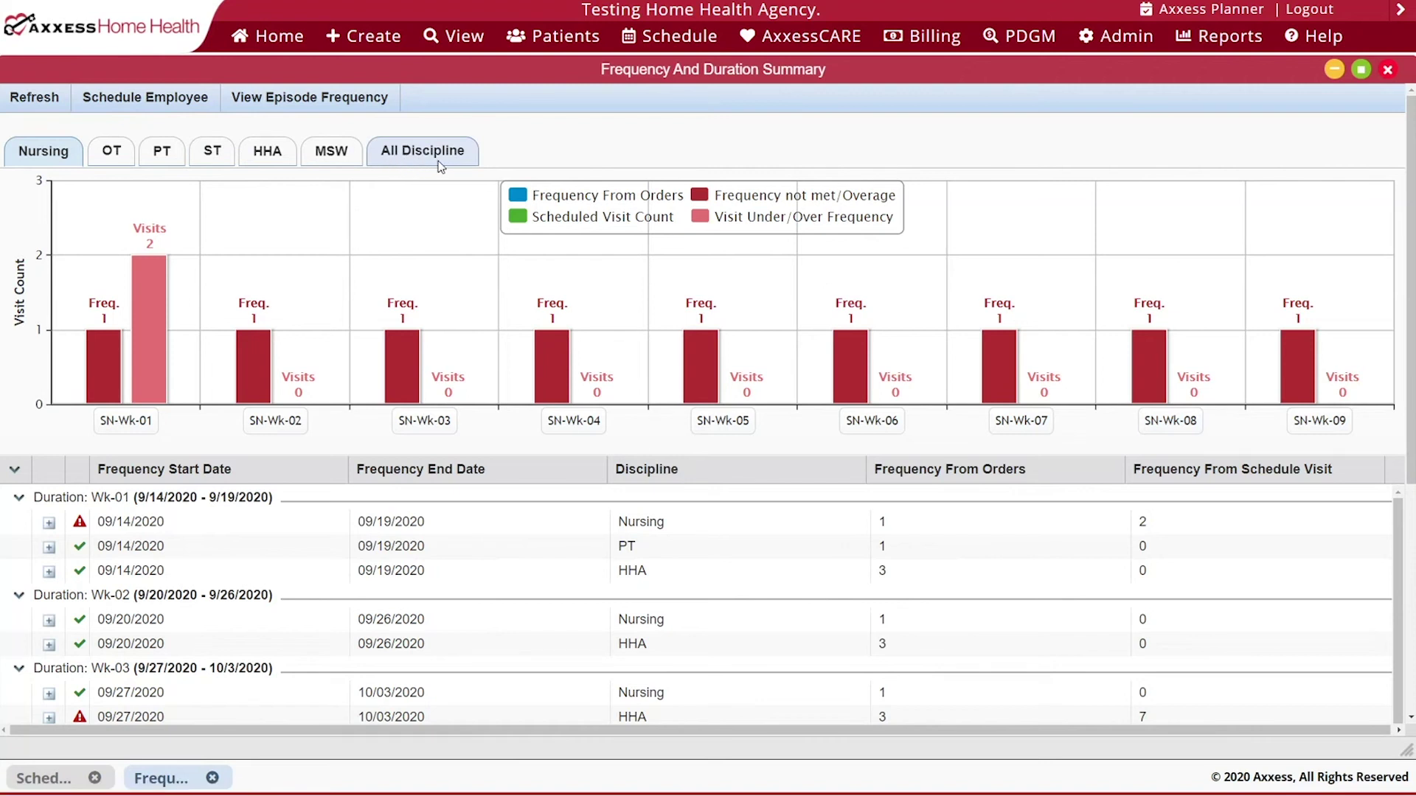
{"action": "scroll", "coordinate": [439, 166], "scroll_direction": "down", "scroll_amount": 2}
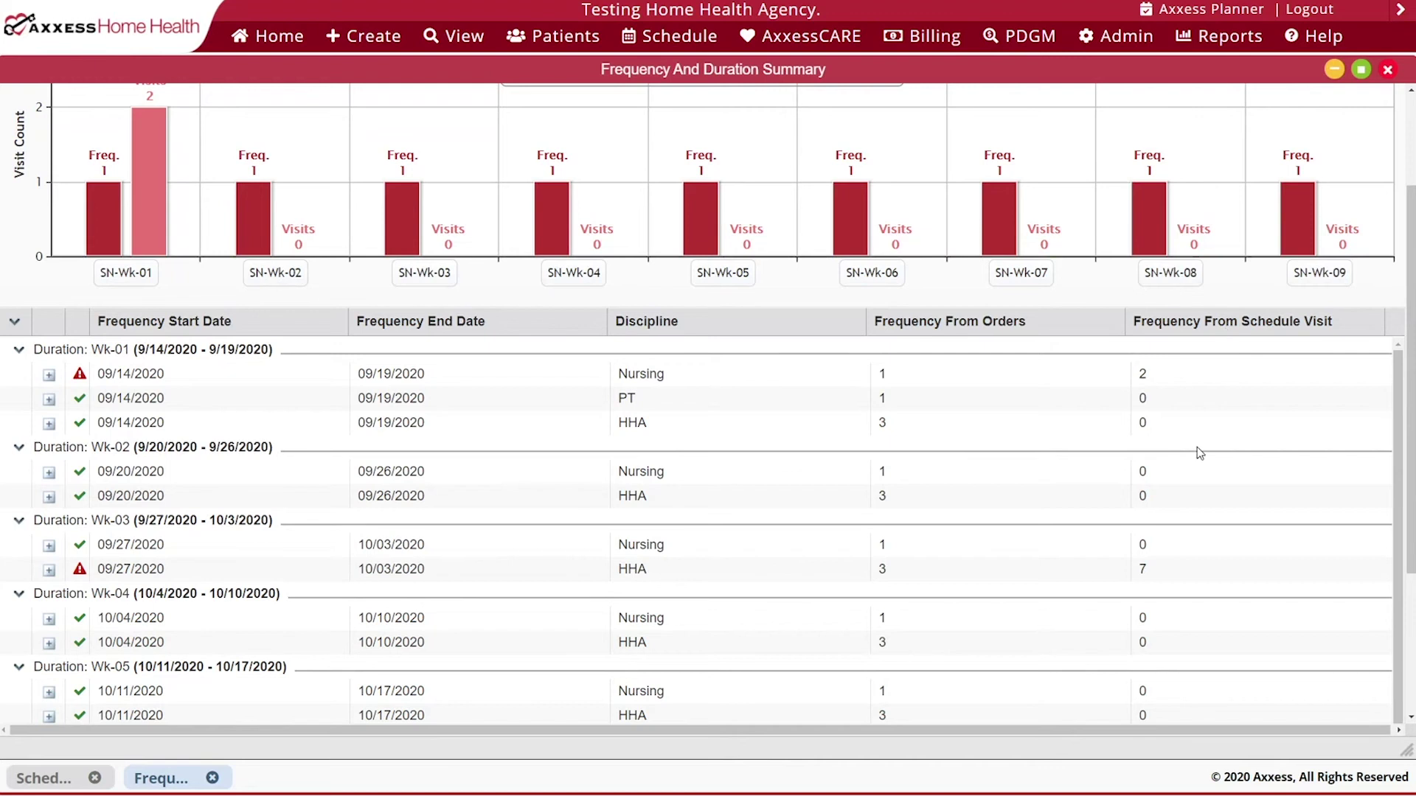
{"action": "left_click", "coordinate": [50, 377]}
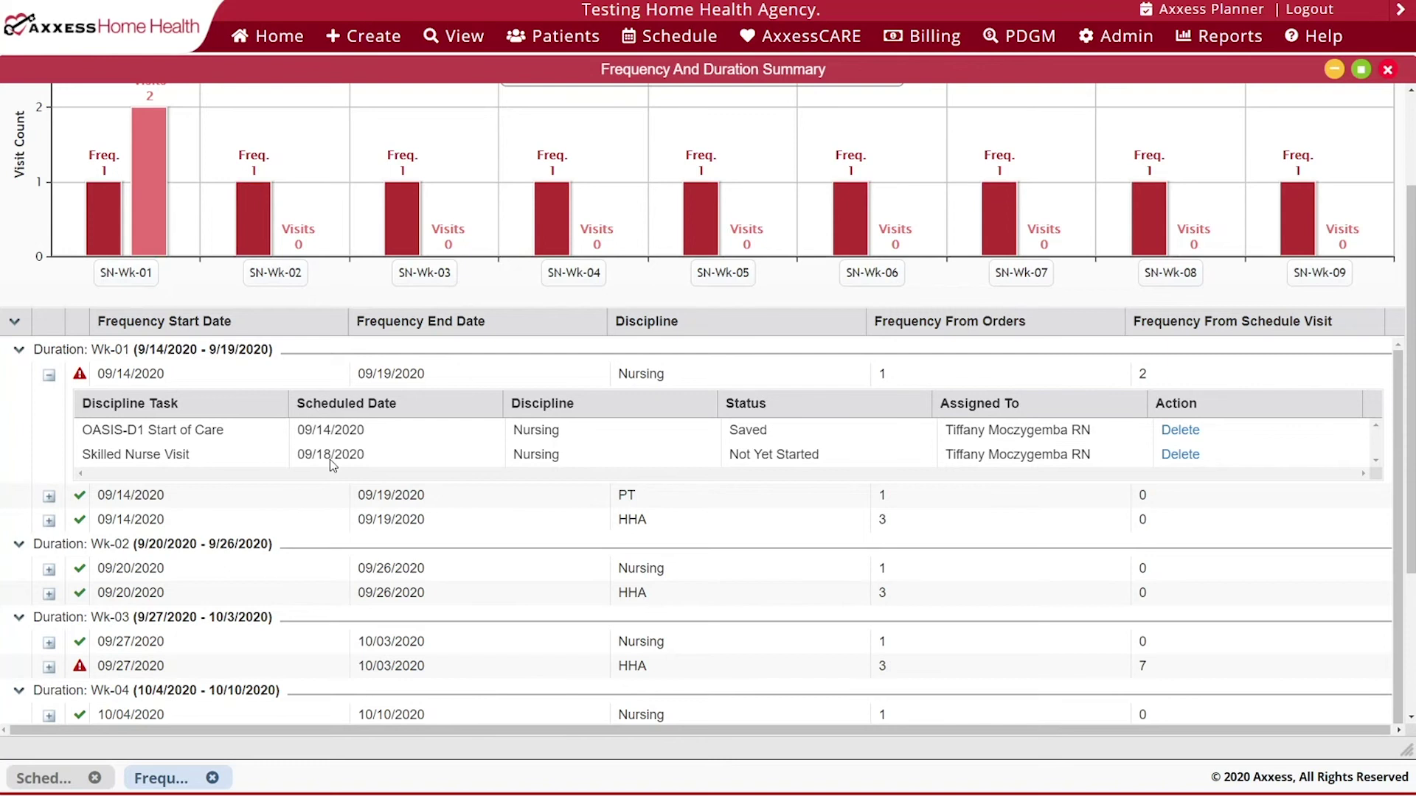
{"action": "left_click", "coordinate": [1180, 455]}
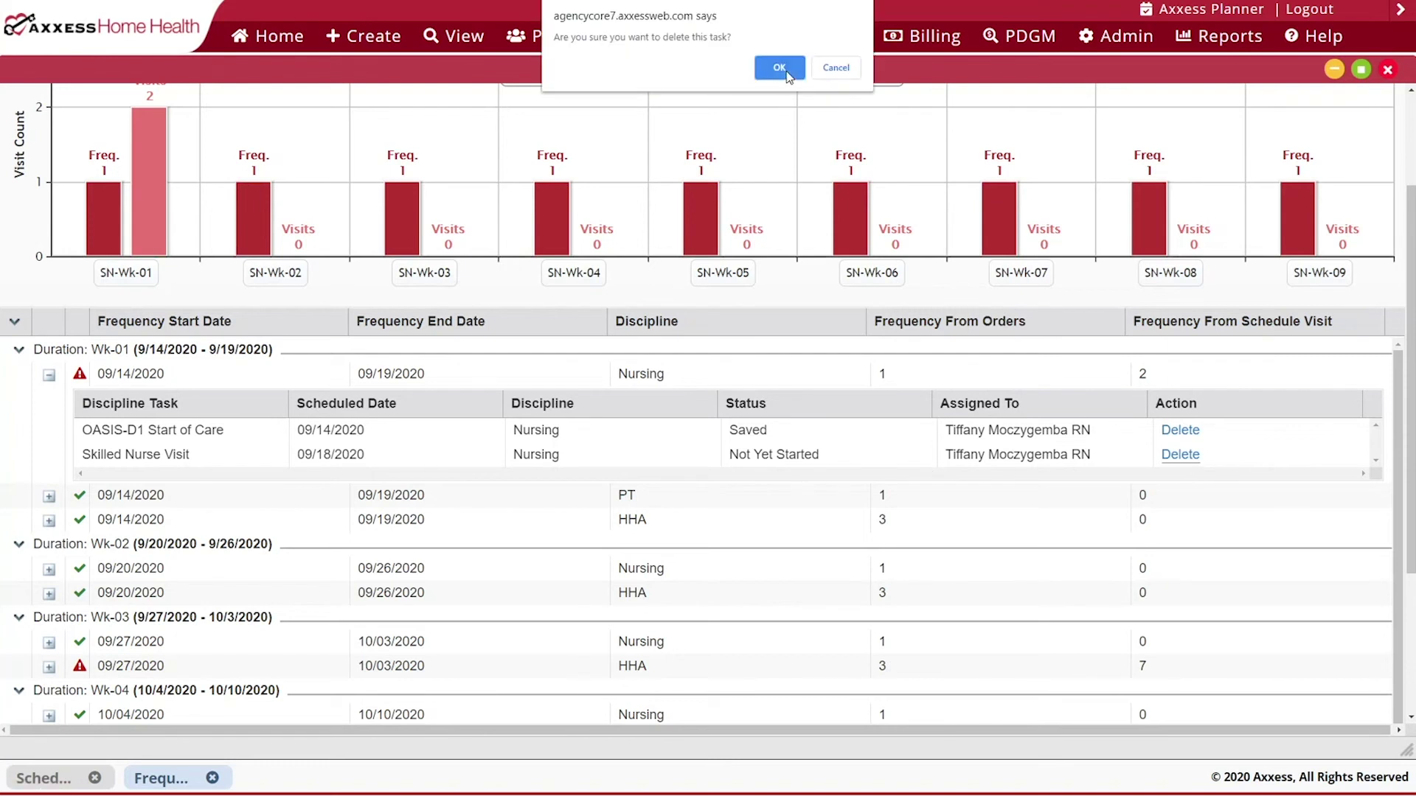
{"action": "left_click", "coordinate": [779, 68]}
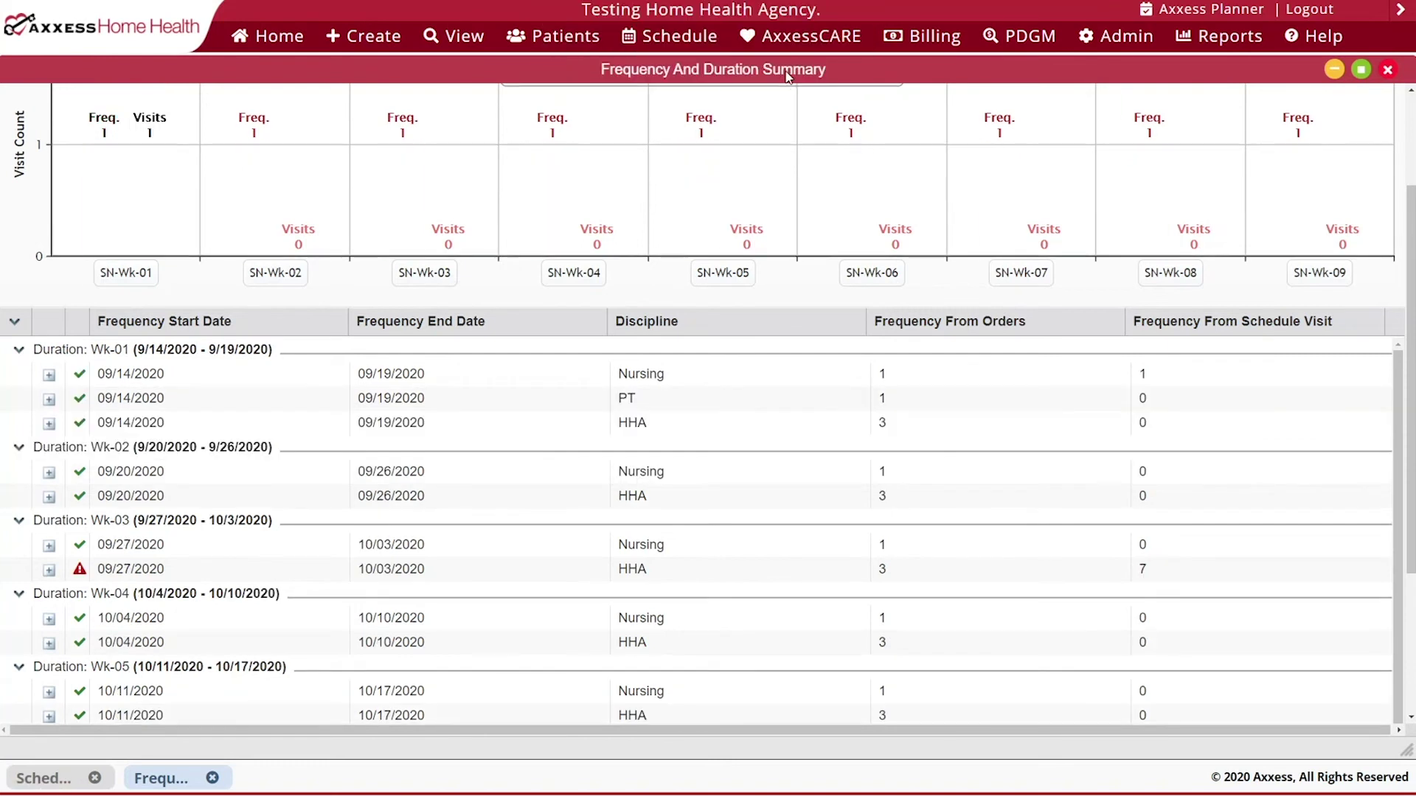
- Expand and collapse the week 1 PT and week 3 HHA rows to review their visits
{"action": "mouse_move", "coordinate": [88, 233]}
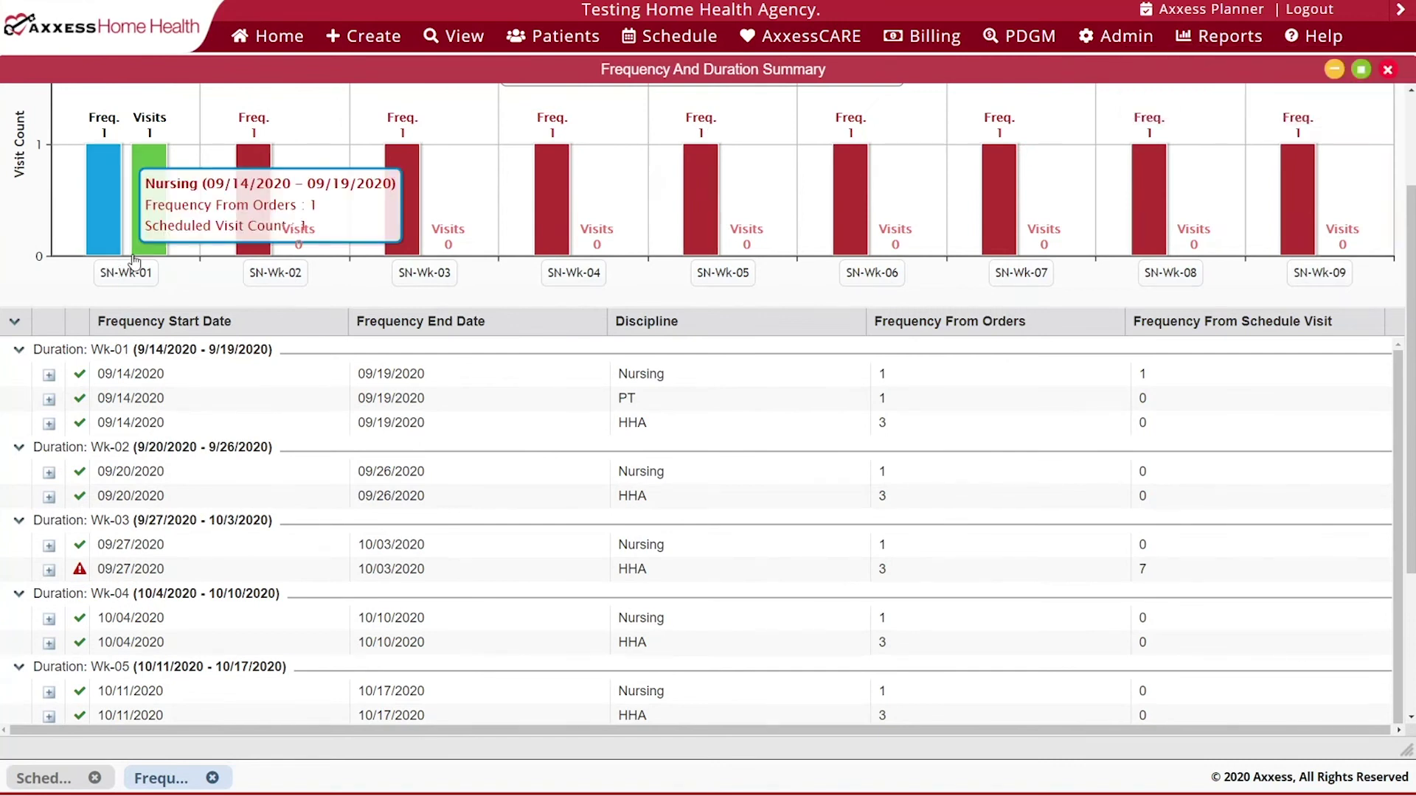
{"action": "left_click", "coordinate": [48, 400]}
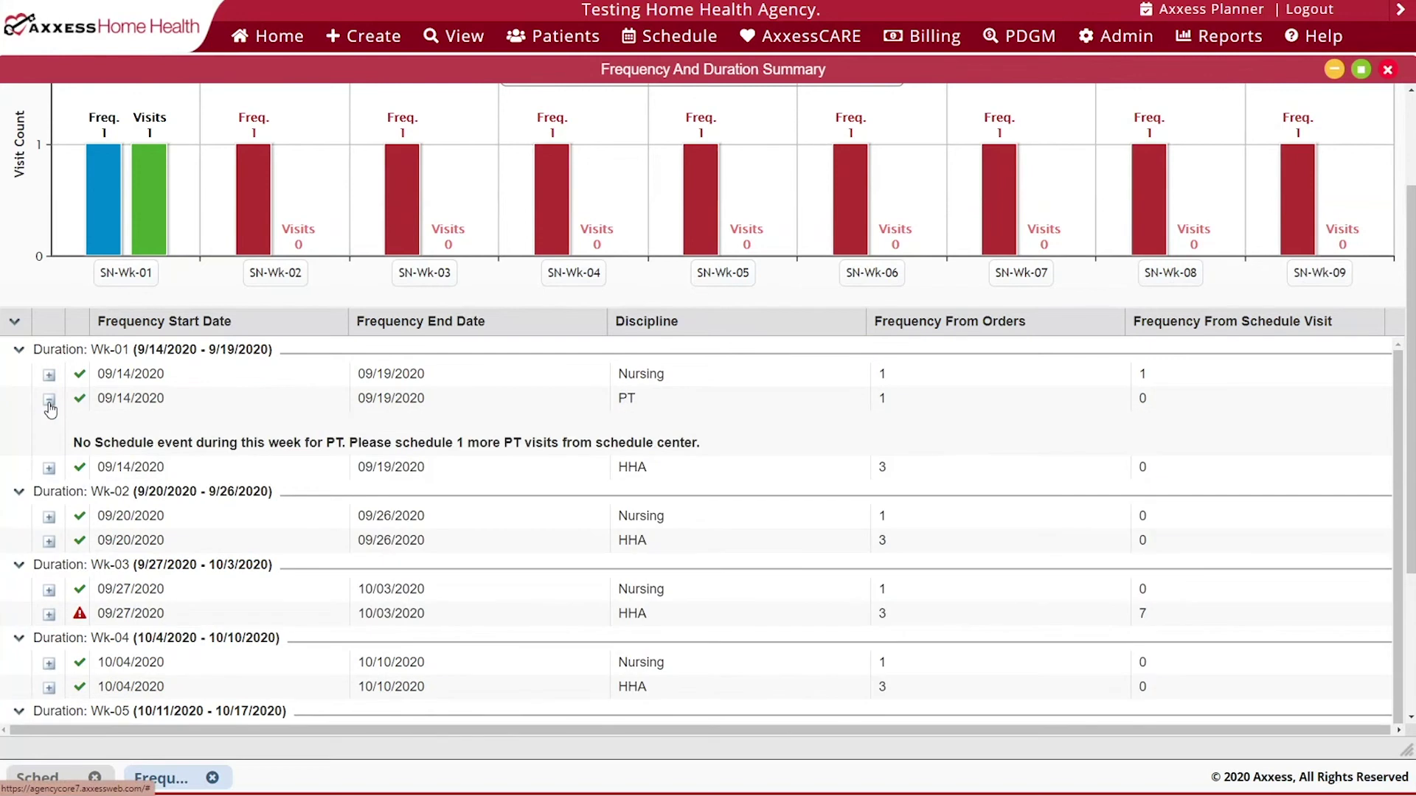
{"action": "left_click", "coordinate": [48, 402]}
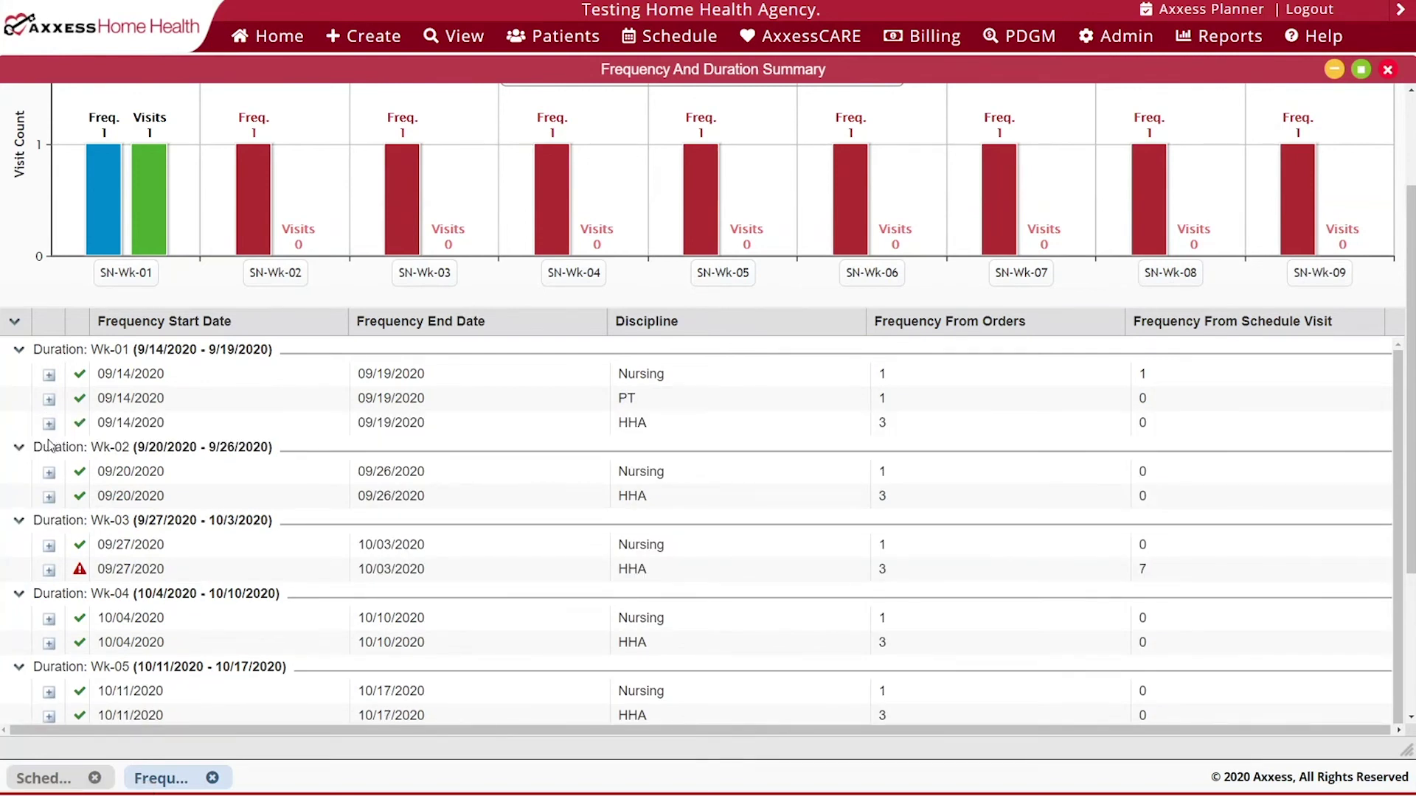
{"action": "scroll", "coordinate": [49, 445], "scroll_direction": "down", "scroll_amount": 1}
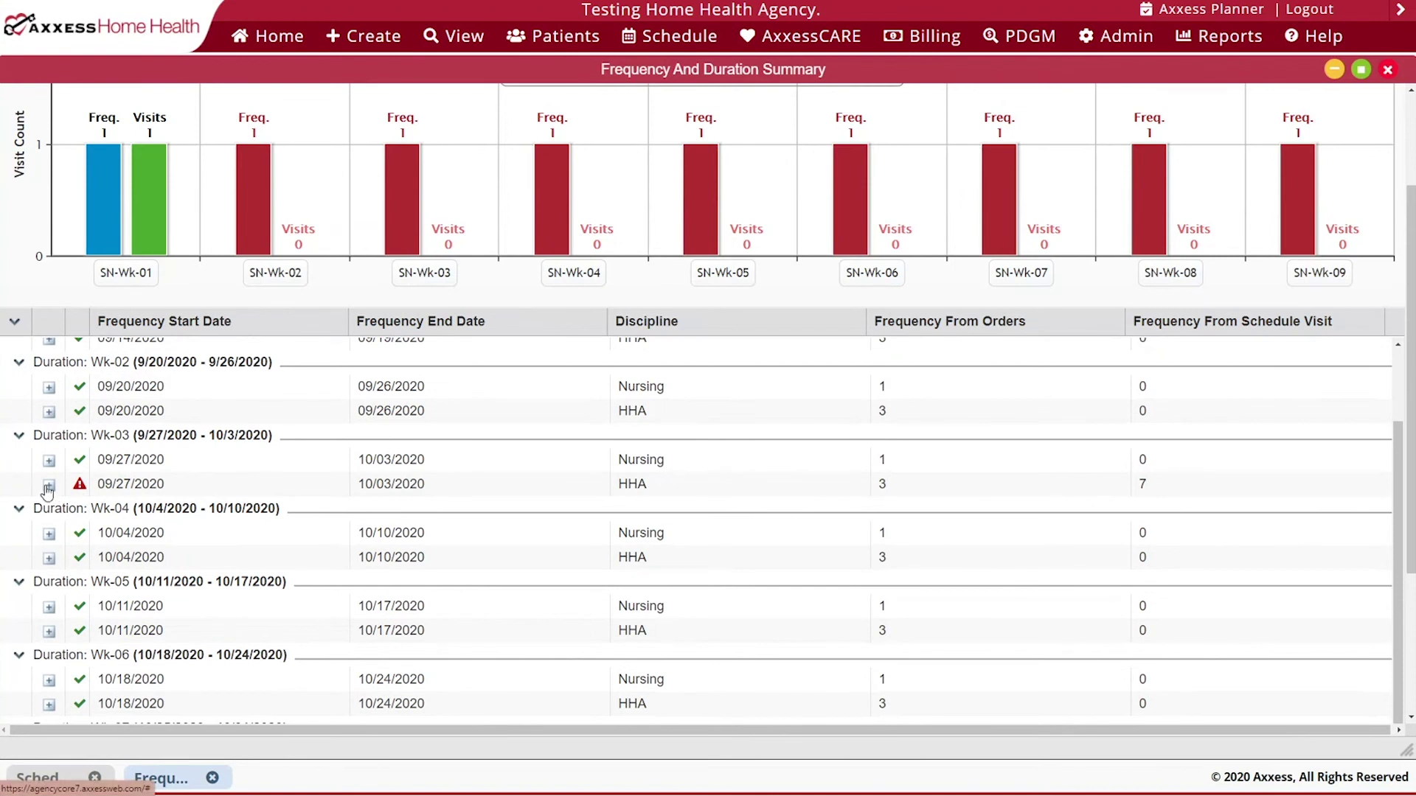
{"action": "left_click", "coordinate": [49, 485]}
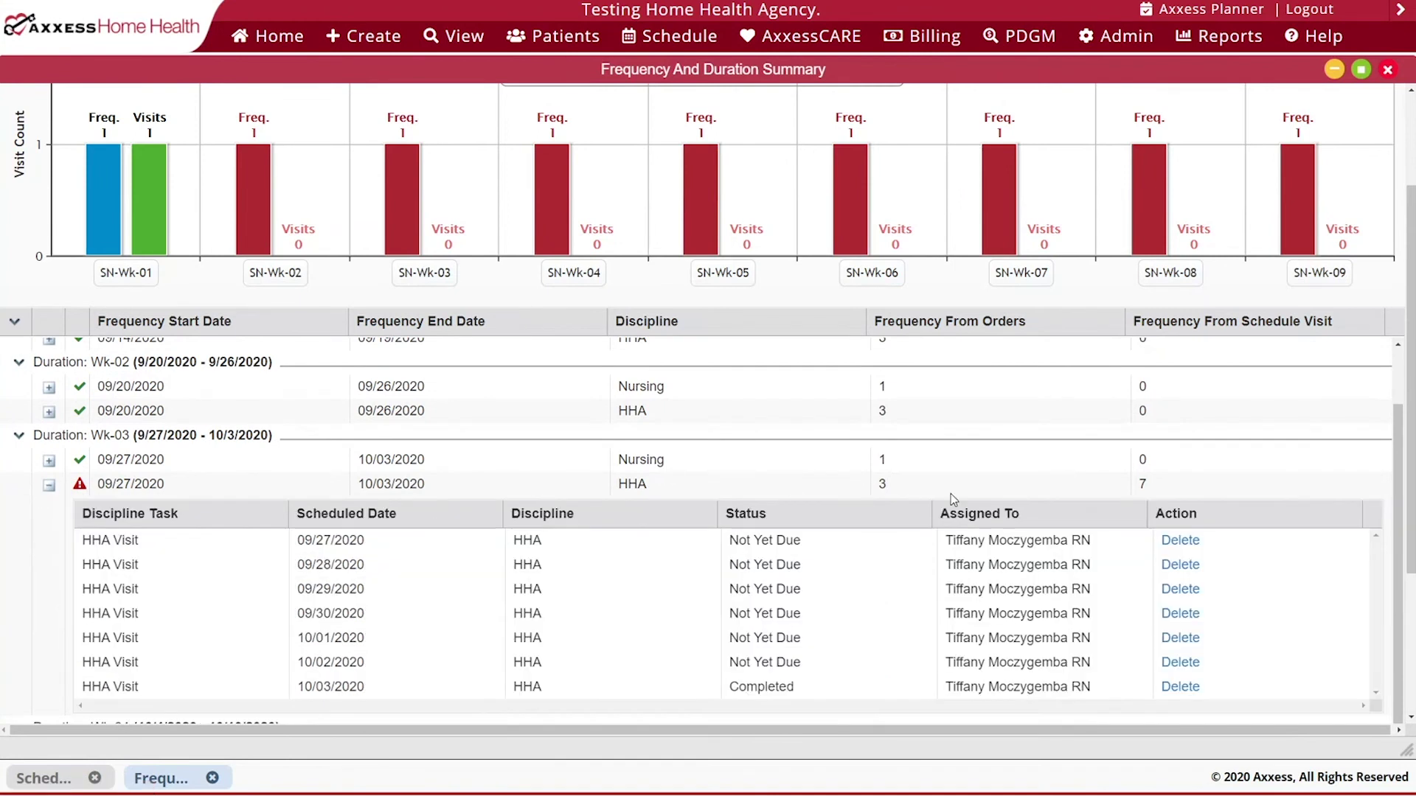
{"action": "scroll", "coordinate": [884, 493], "scroll_direction": "down", "scroll_amount": 1}
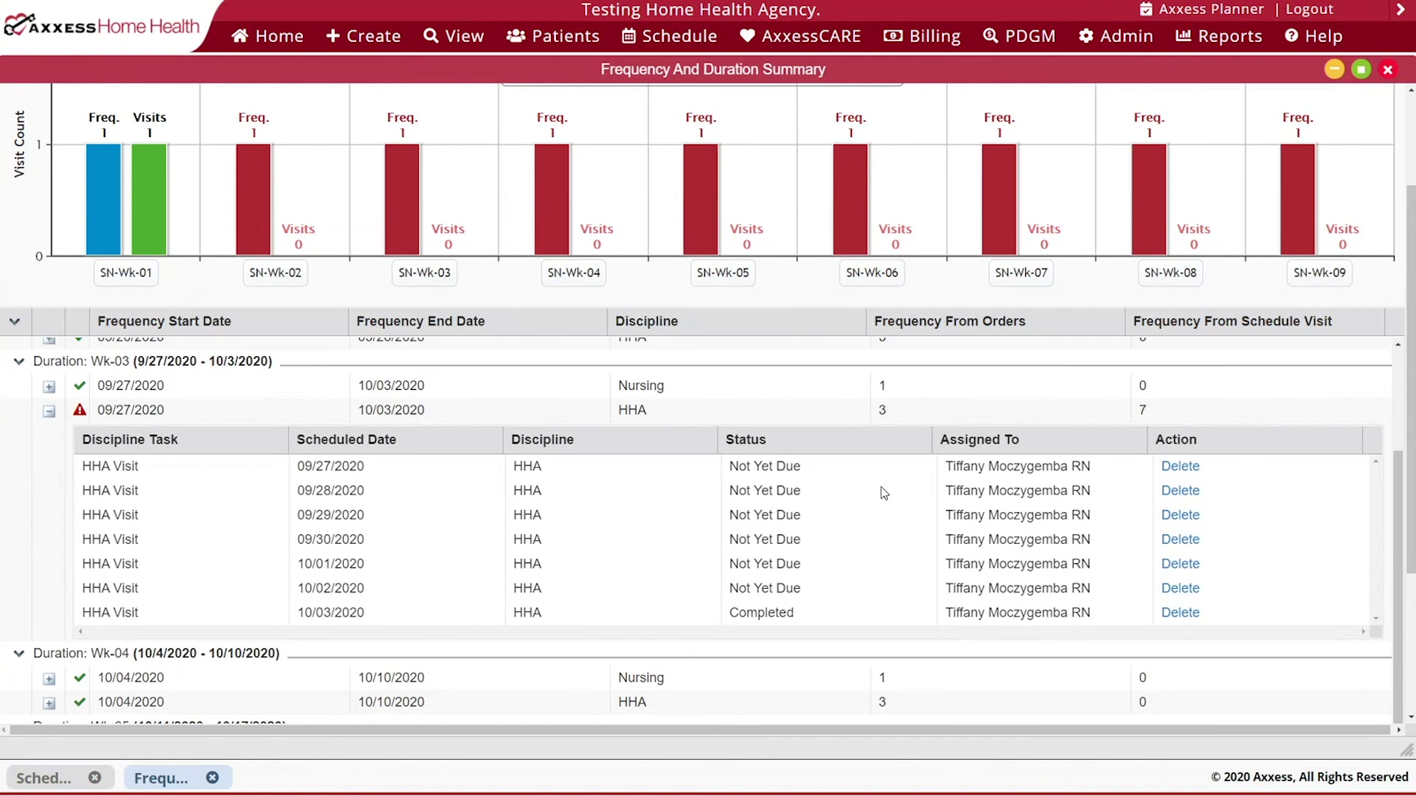
{"action": "scroll", "coordinate": [884, 492], "scroll_direction": "up", "scroll_amount": 2}
{"action": "left_click", "coordinate": [48, 558]}
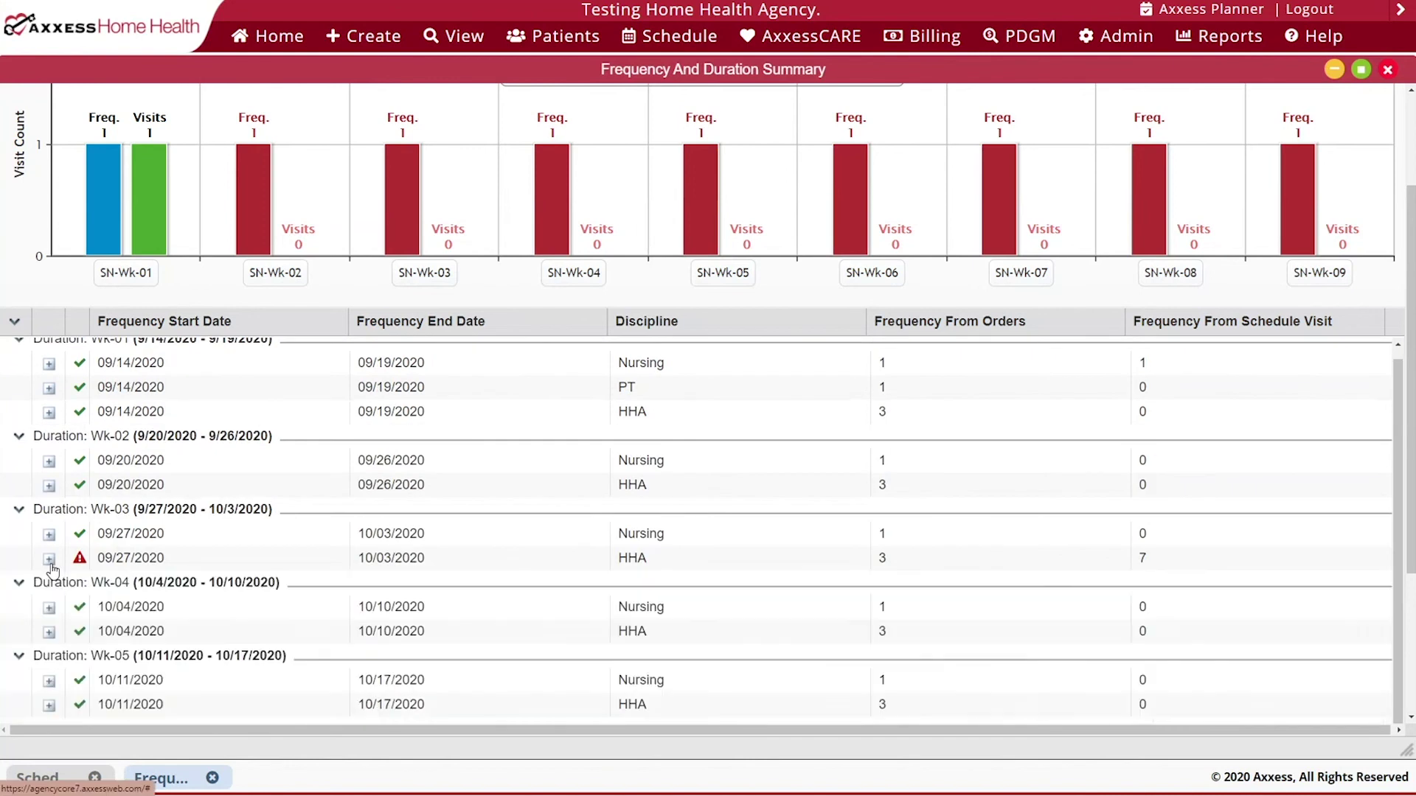
{"action": "scroll", "coordinate": [292, 537], "scroll_direction": "up", "scroll_amount": 3}
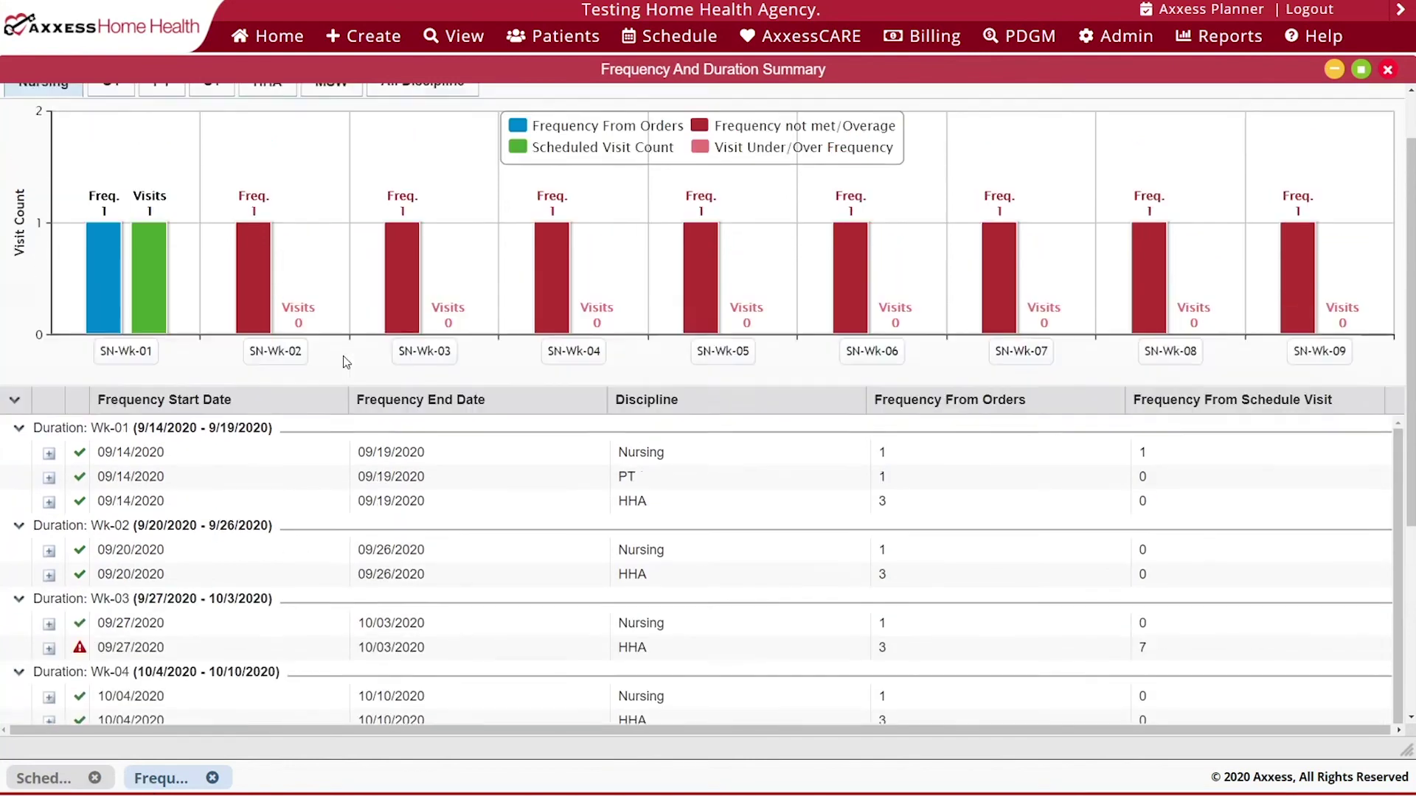
{"action": "scroll", "coordinate": [346, 362], "scroll_direction": "up", "scroll_amount": 1}
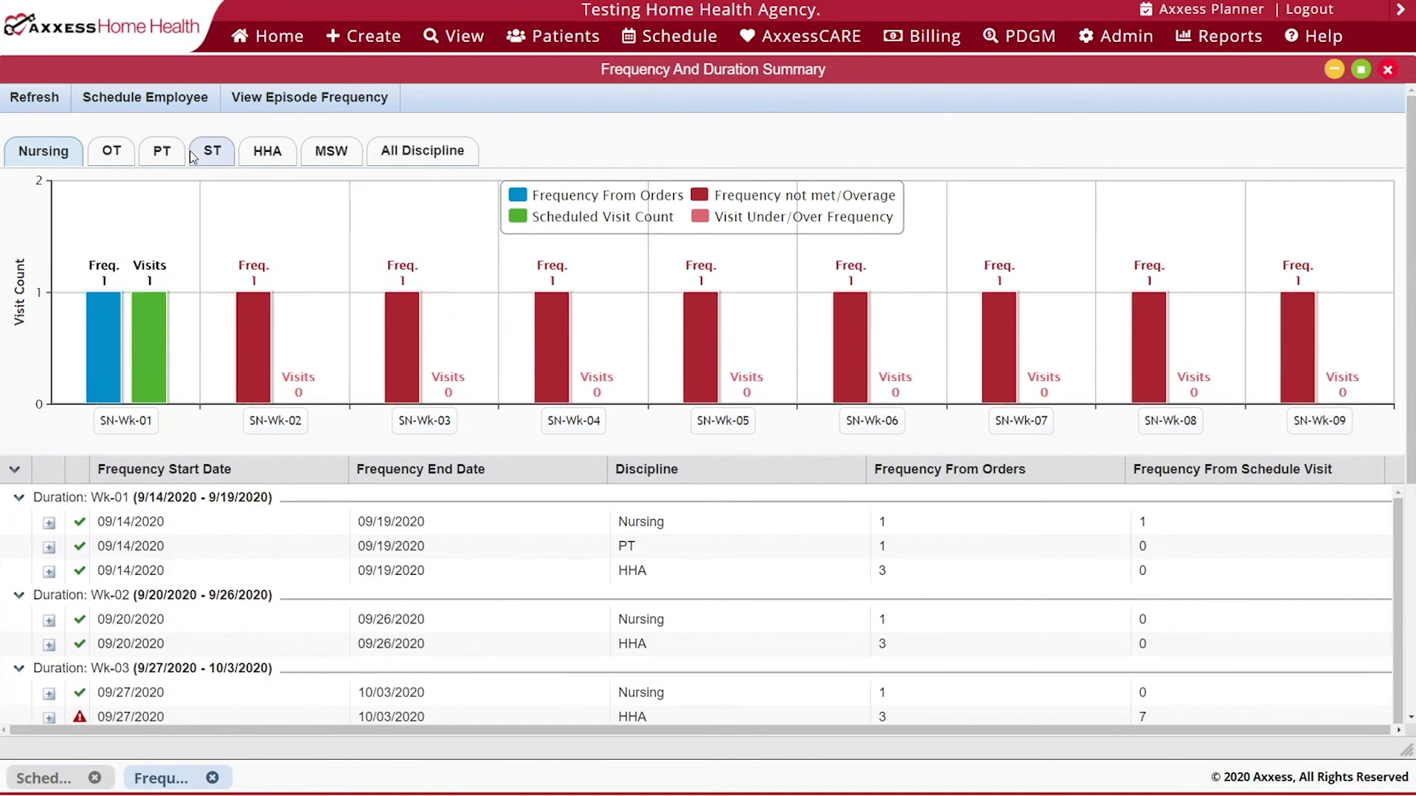
- Switch the chart through PT, HHA and All Discipline, then open the Quick Employee Scheduler
{"action": "left_click", "coordinate": [164, 152]}
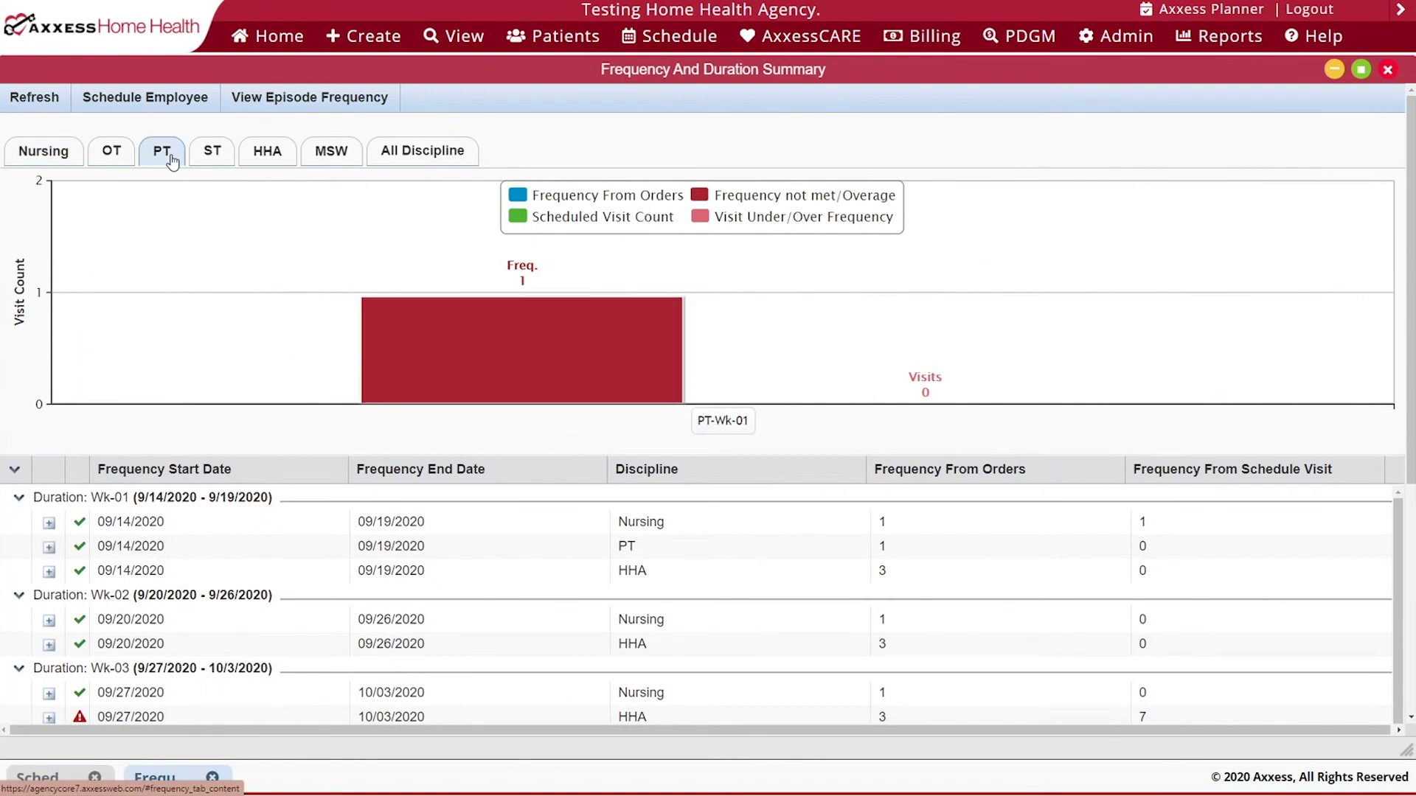
{"action": "left_click", "coordinate": [271, 154]}
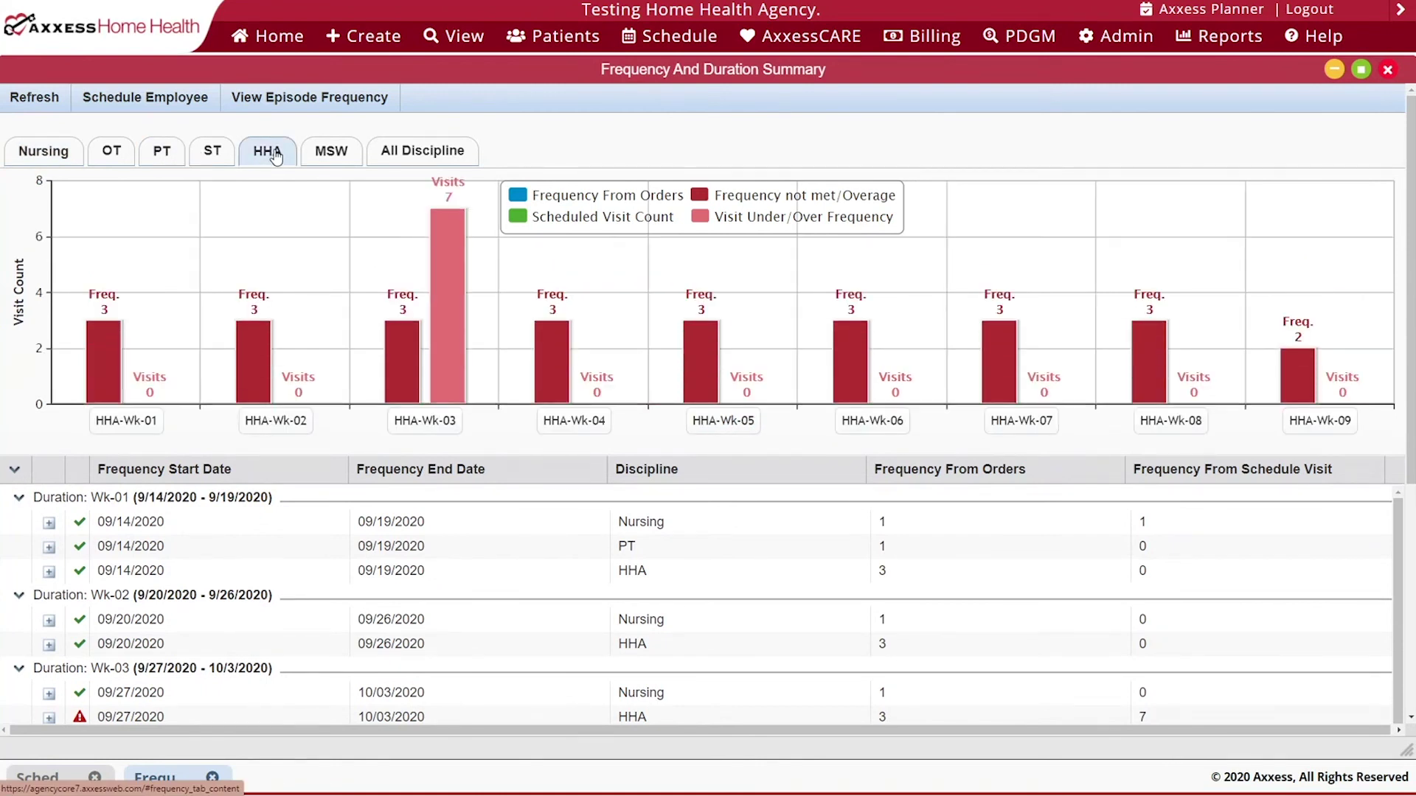
{"action": "mouse_move", "coordinate": [448, 221]}
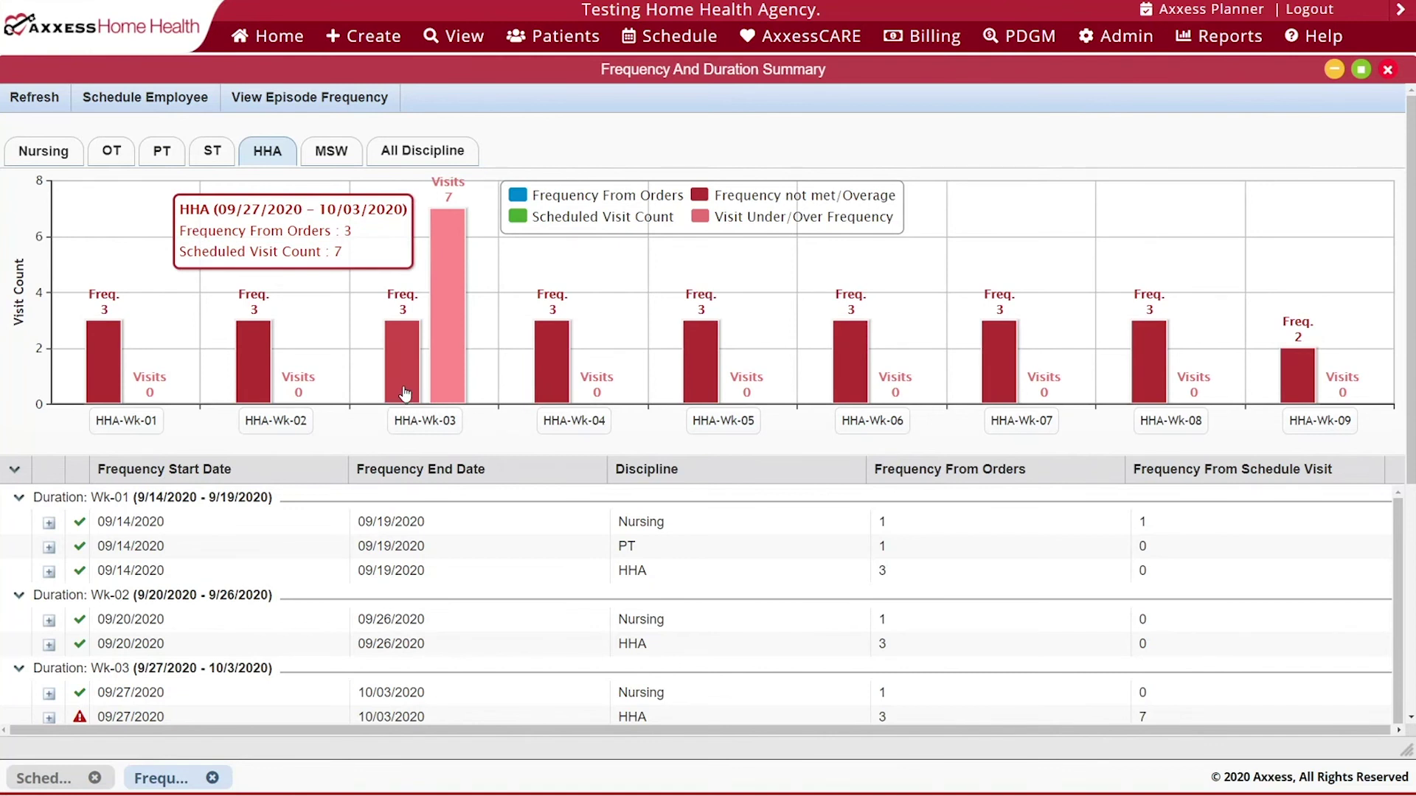
{"action": "left_click", "coordinate": [402, 159]}
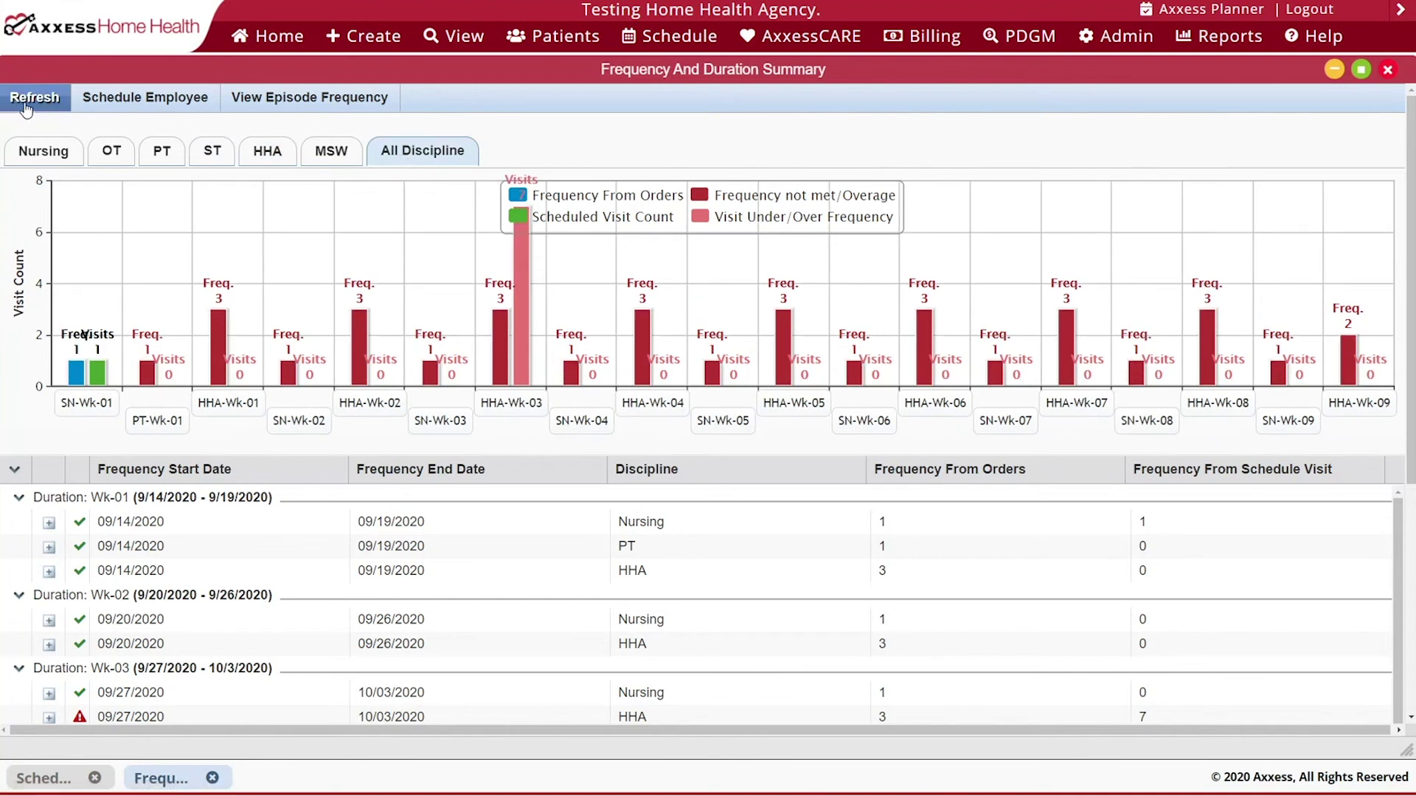
{"action": "left_click", "coordinate": [163, 107]}
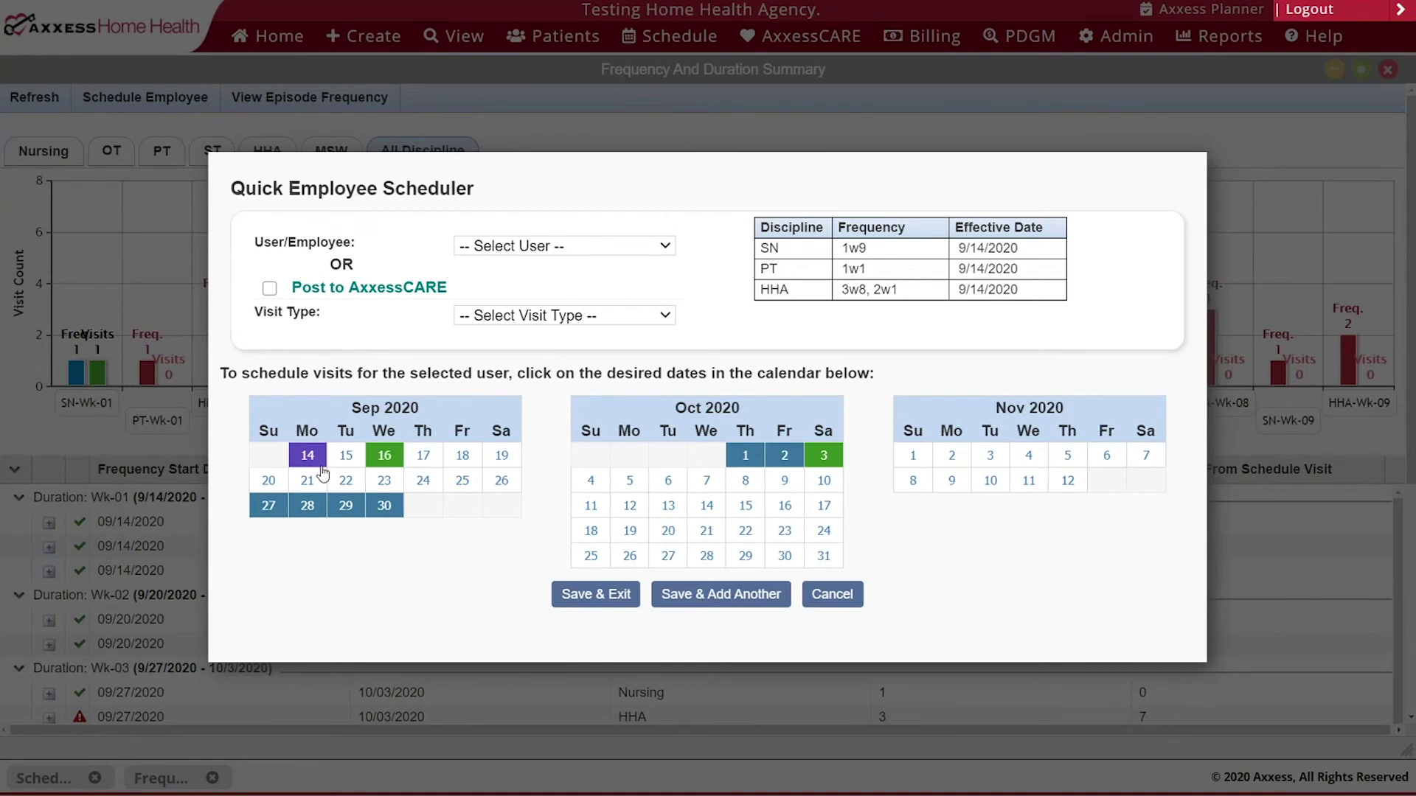
- Select the nurse as the employee with visit type Skilled Nurse Visit
{"action": "mouse_move", "coordinate": [313, 465]}
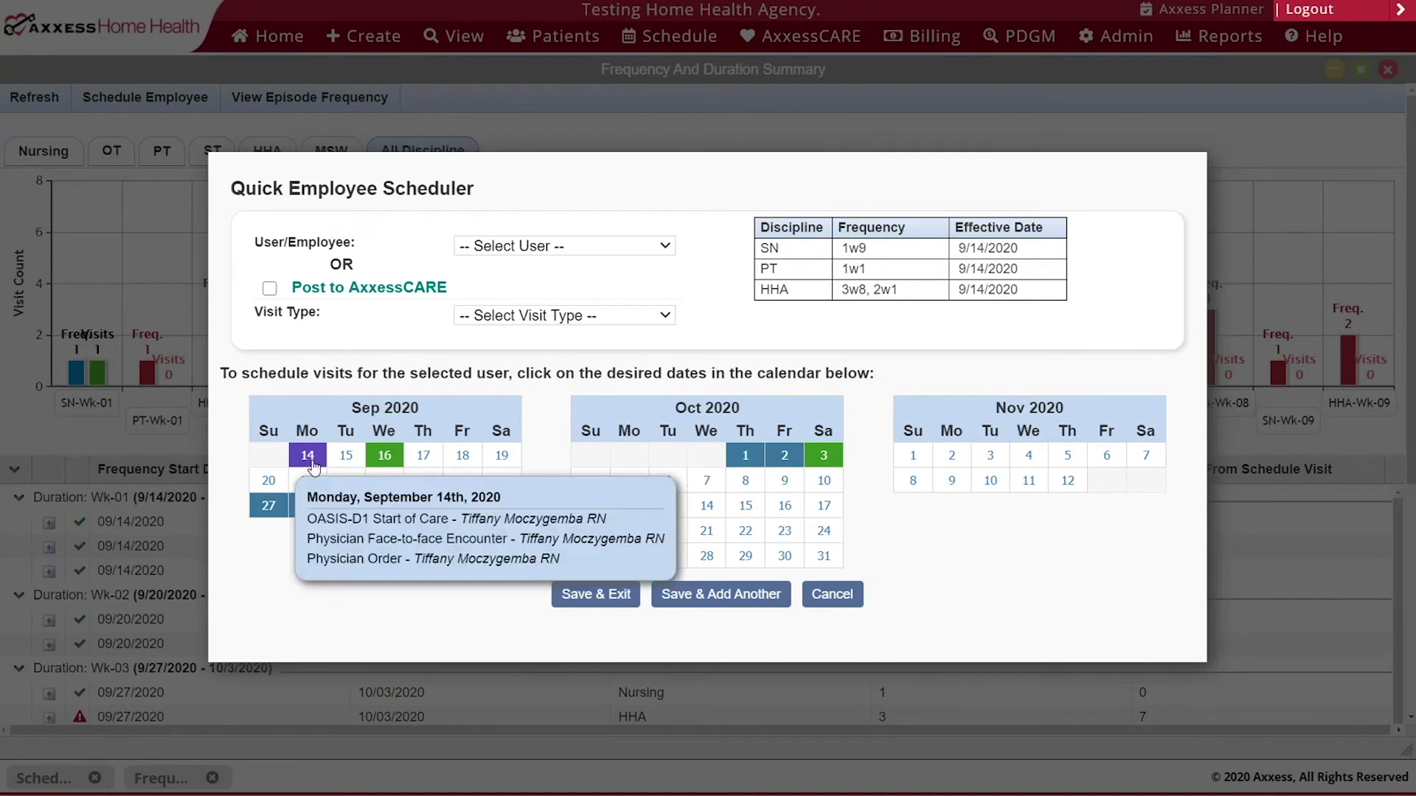
{"action": "left_click", "coordinate": [494, 249]}
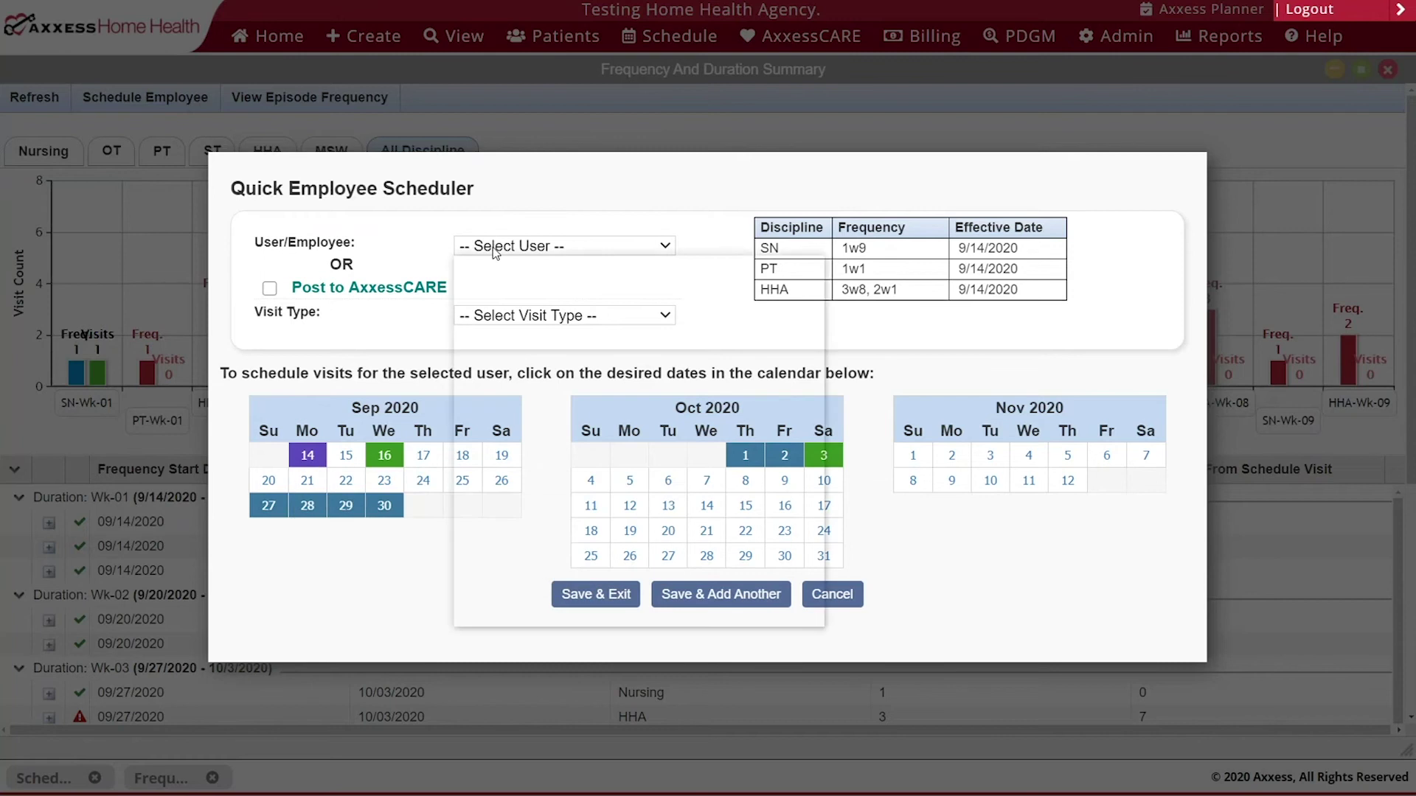
{"action": "type", "text": "tif"}
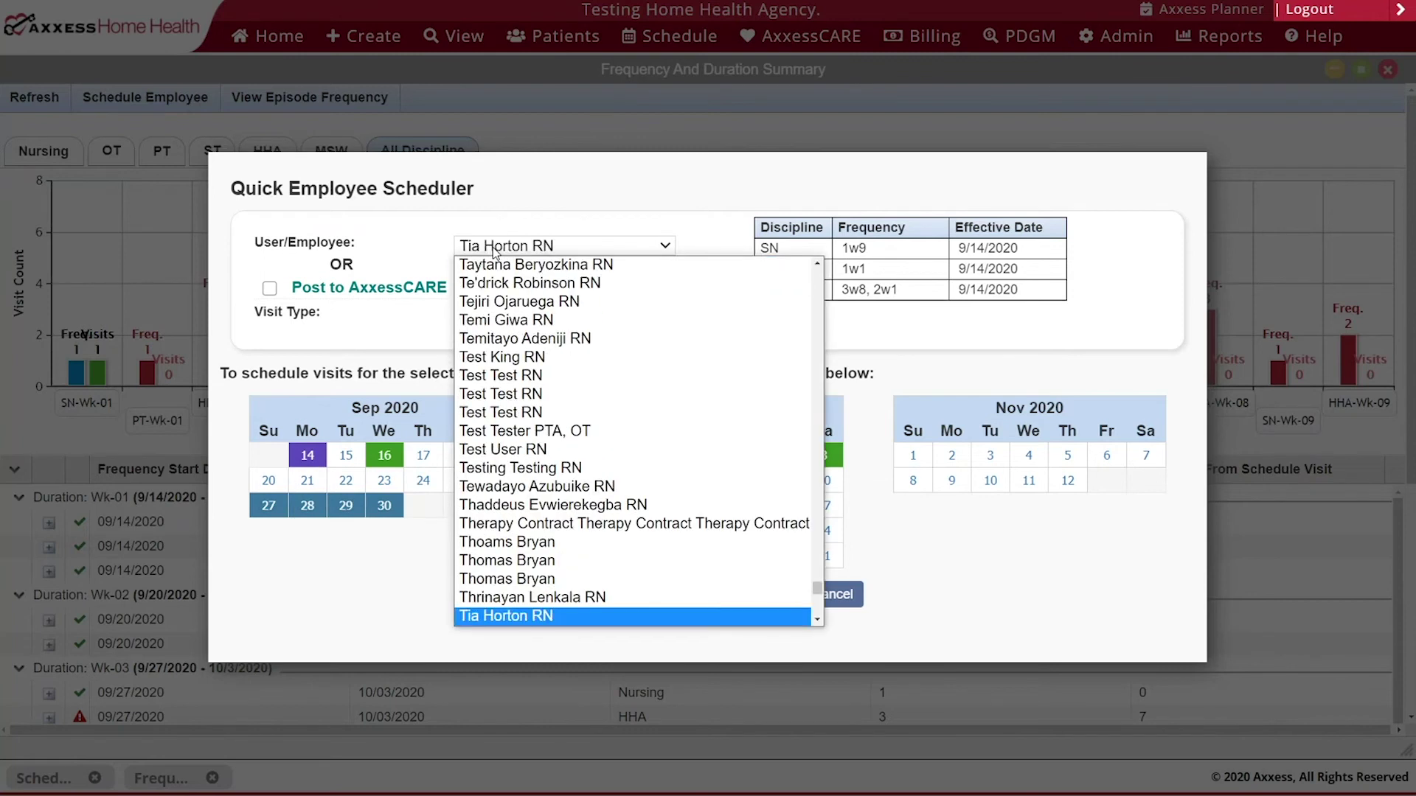
{"action": "key", "text": "Return"}
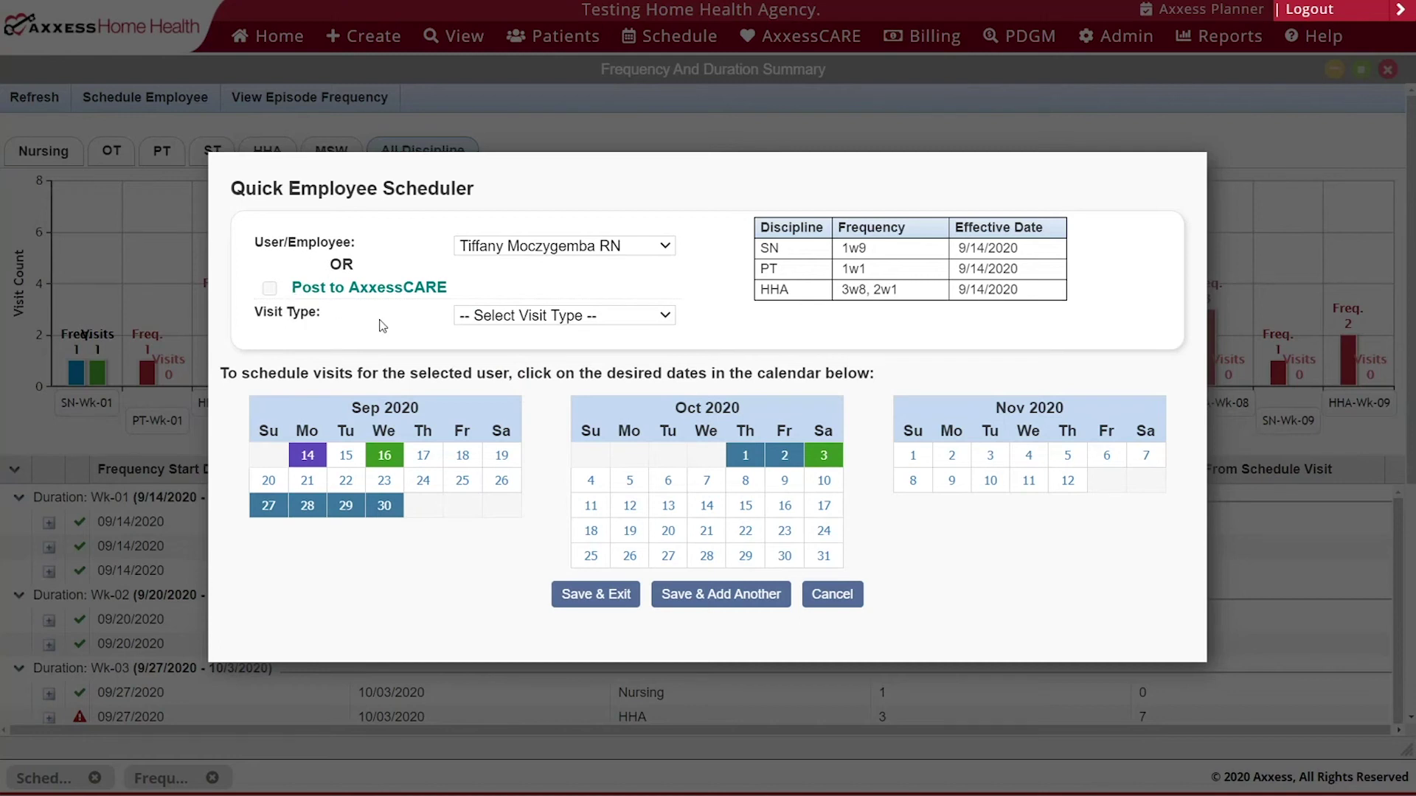
{"action": "left_click", "coordinate": [515, 317]}
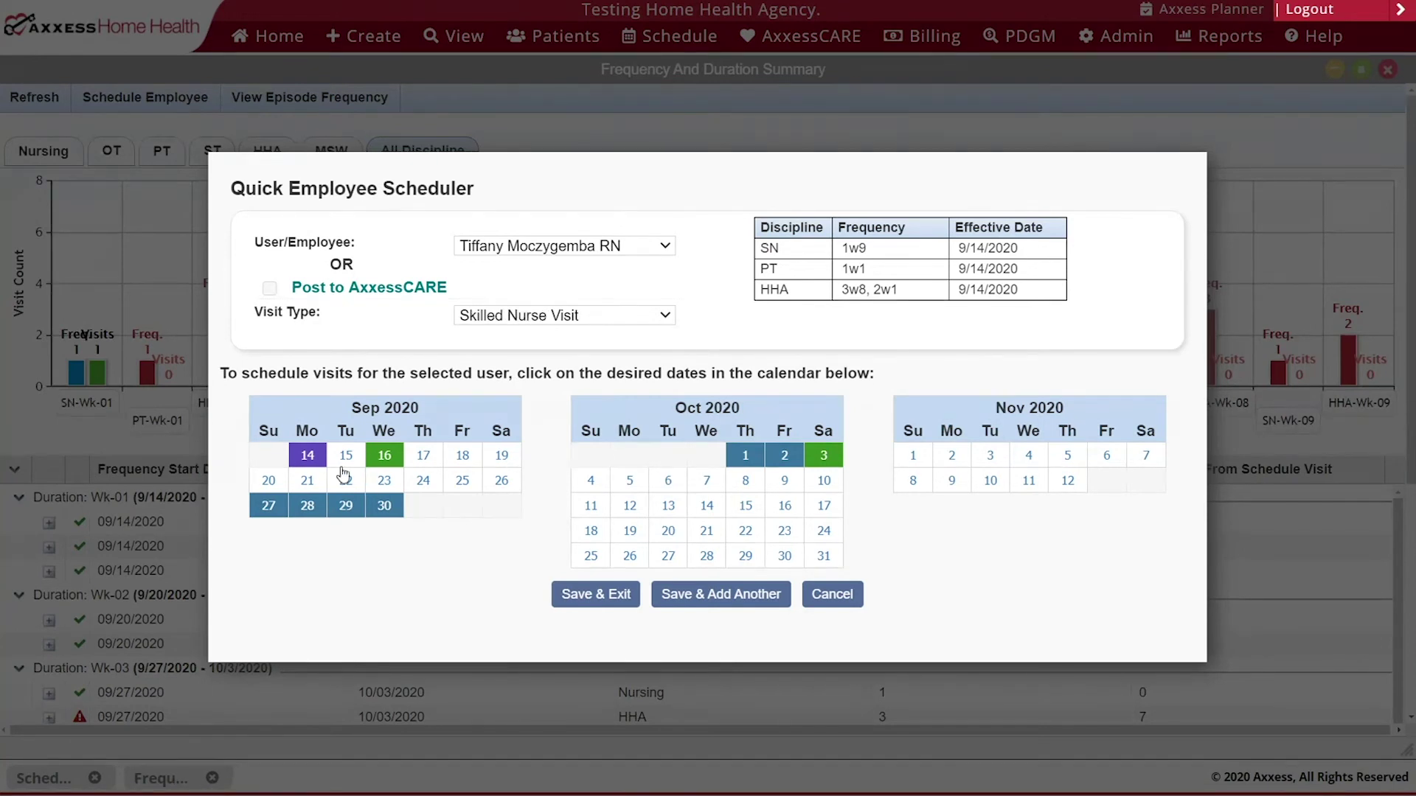
- Schedule the Mondays Sep 21 through Nov 2 and save with Save & Add Another
{"action": "left_click", "coordinate": [309, 483]}
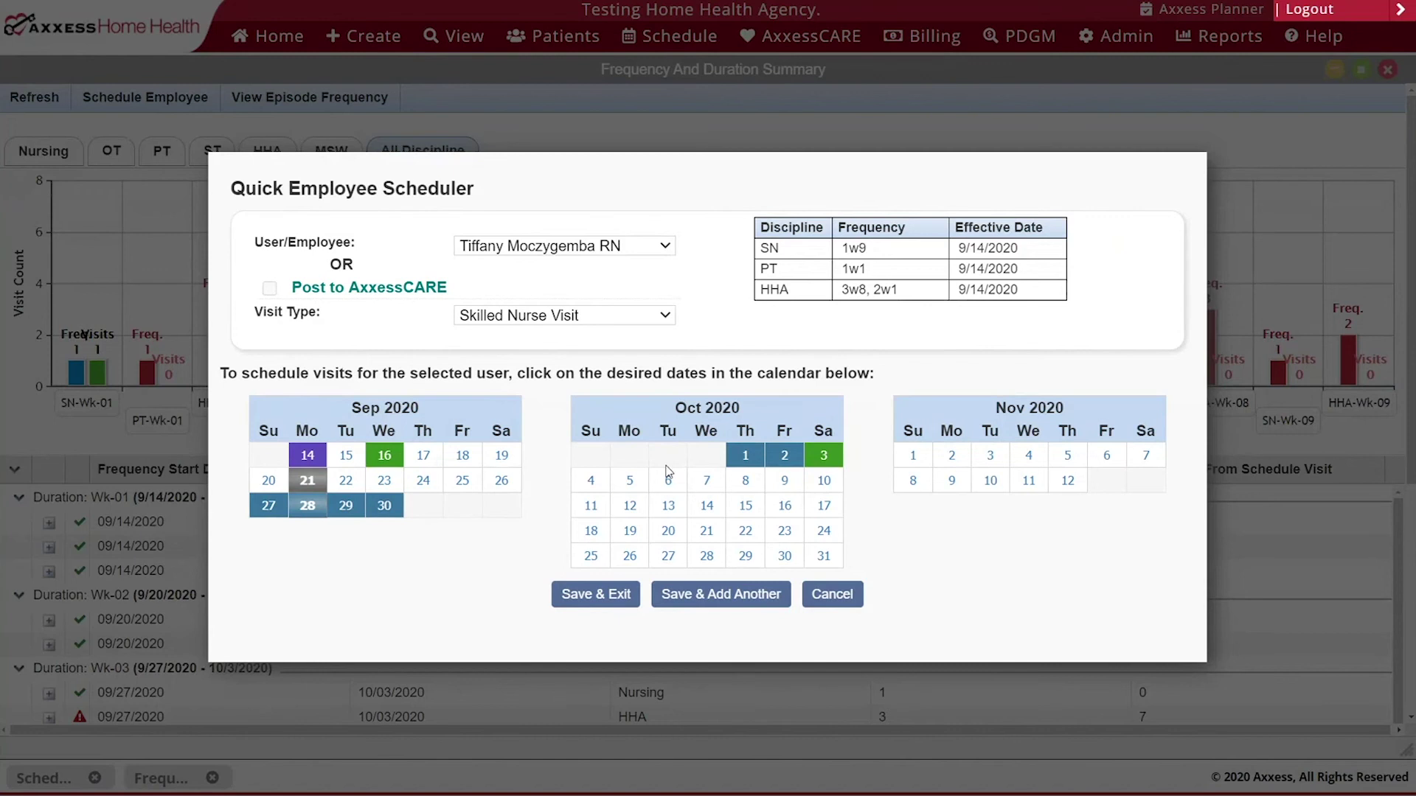
{"action": "left_click", "coordinate": [630, 480]}
{"action": "left_click", "coordinate": [629, 505]}
{"action": "left_click", "coordinate": [629, 530]}
{"action": "left_click", "coordinate": [639, 554]}
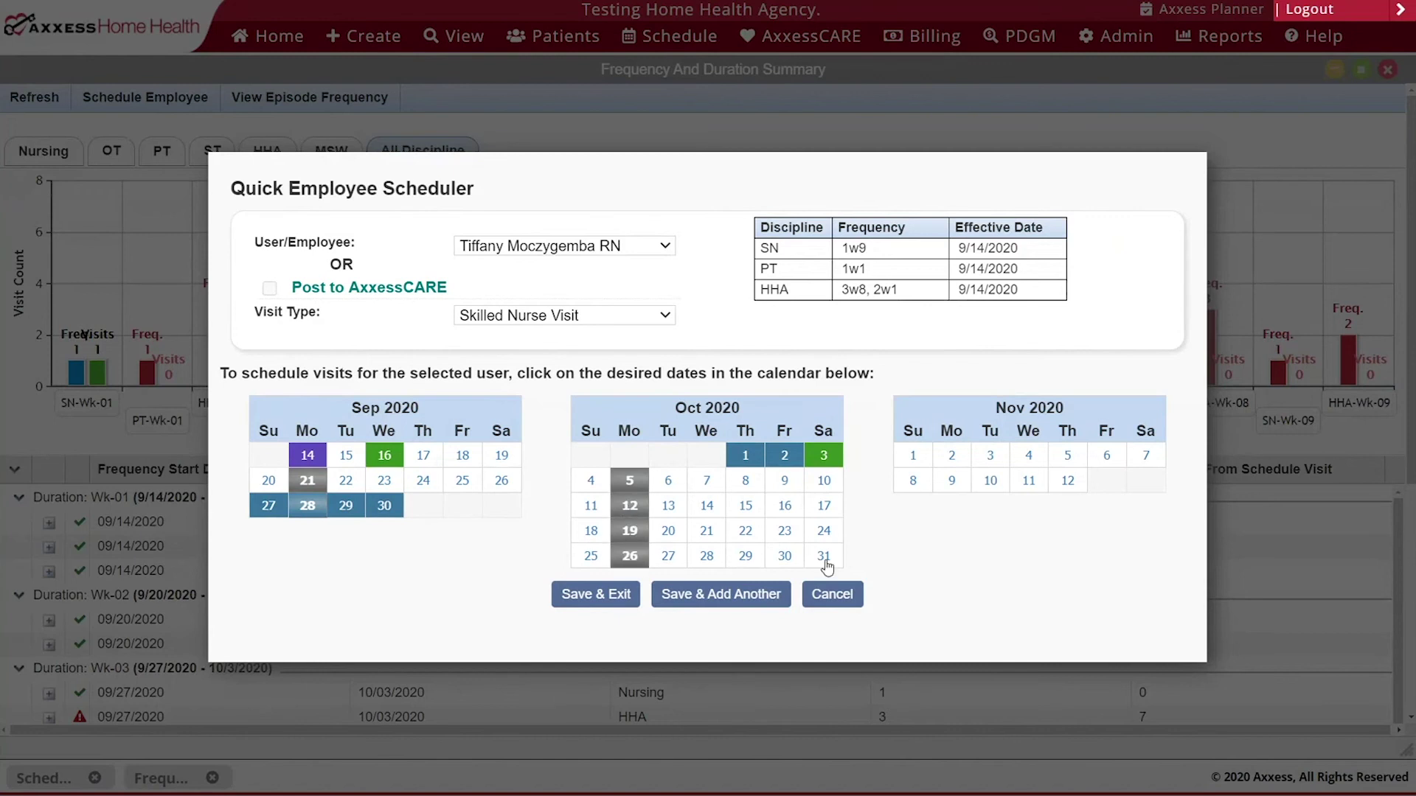
{"action": "left_click", "coordinate": [952, 457]}
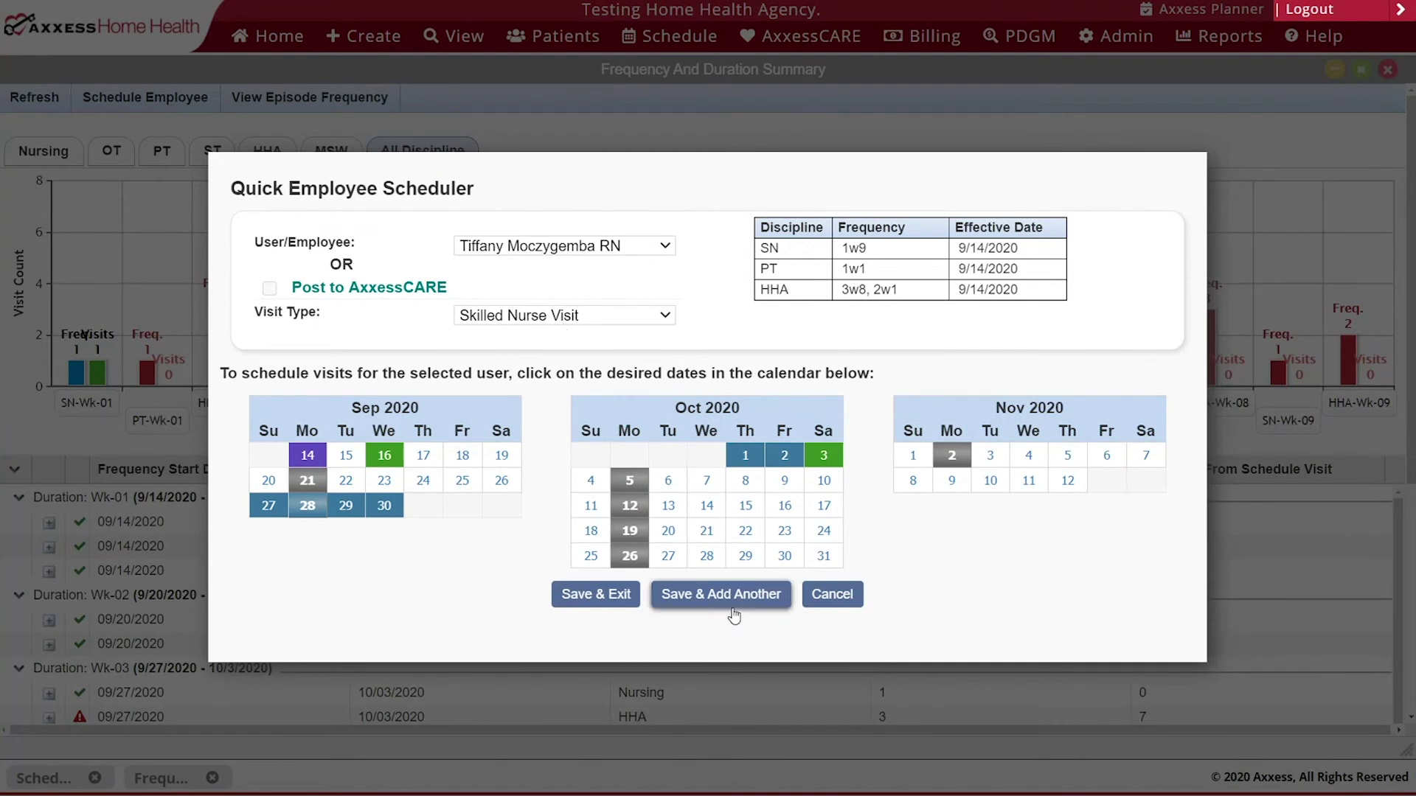
{"action": "left_click", "coordinate": [722, 595]}
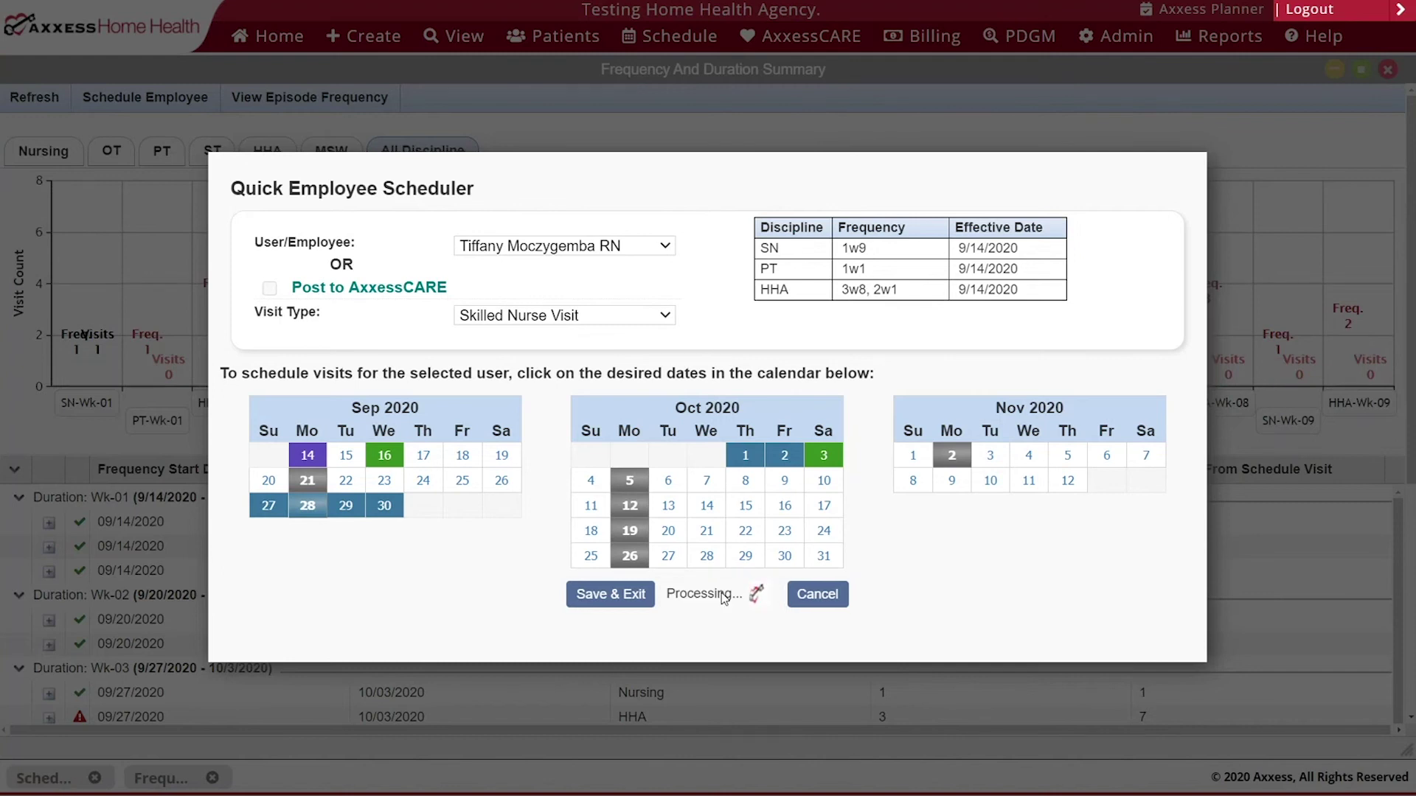
{"action": "left_click", "coordinate": [596, 248]}
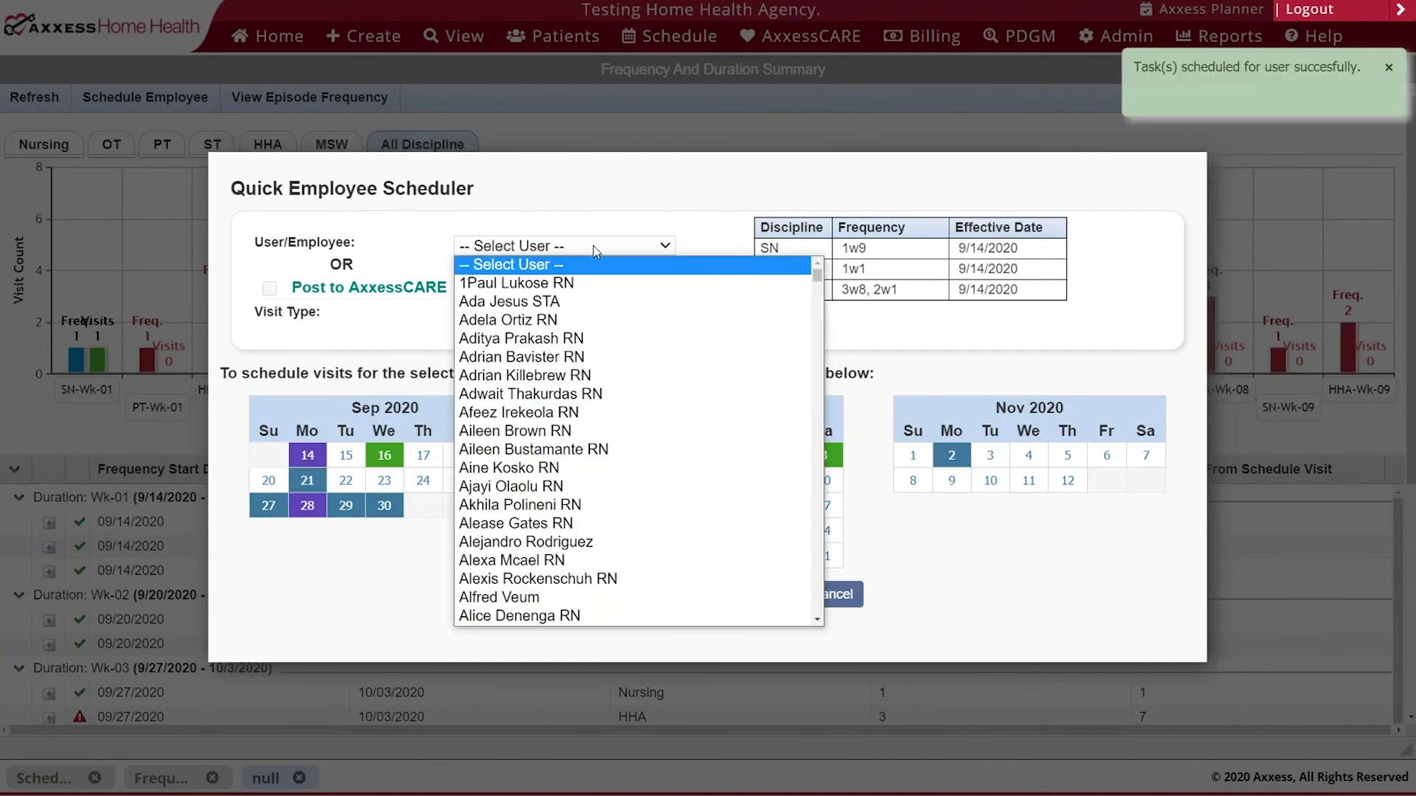
- Schedule an OASIS-D1 Recertification for the same nurse on Nov 9 and save and exit
{"action": "type", "text": "ti"}
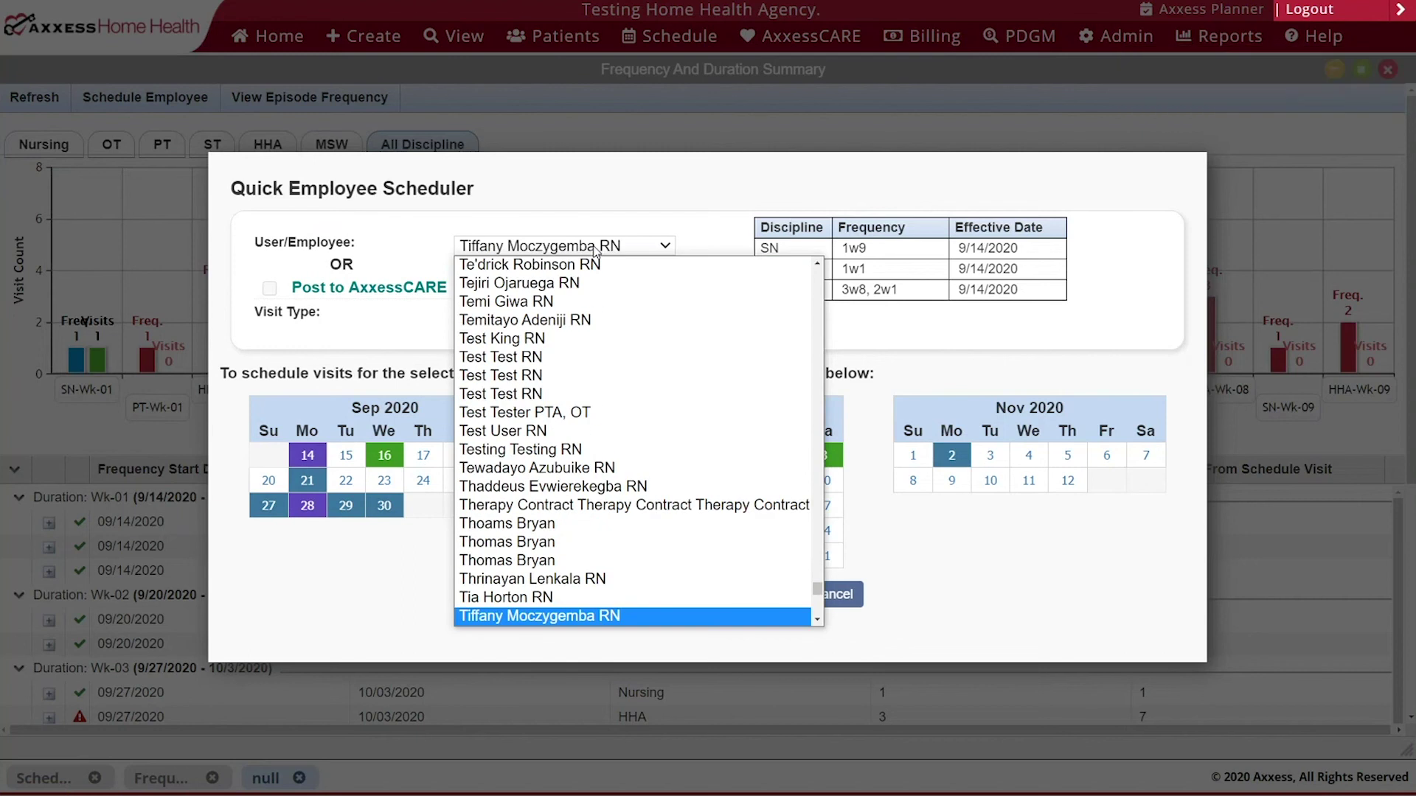
{"action": "key", "text": "Return"}
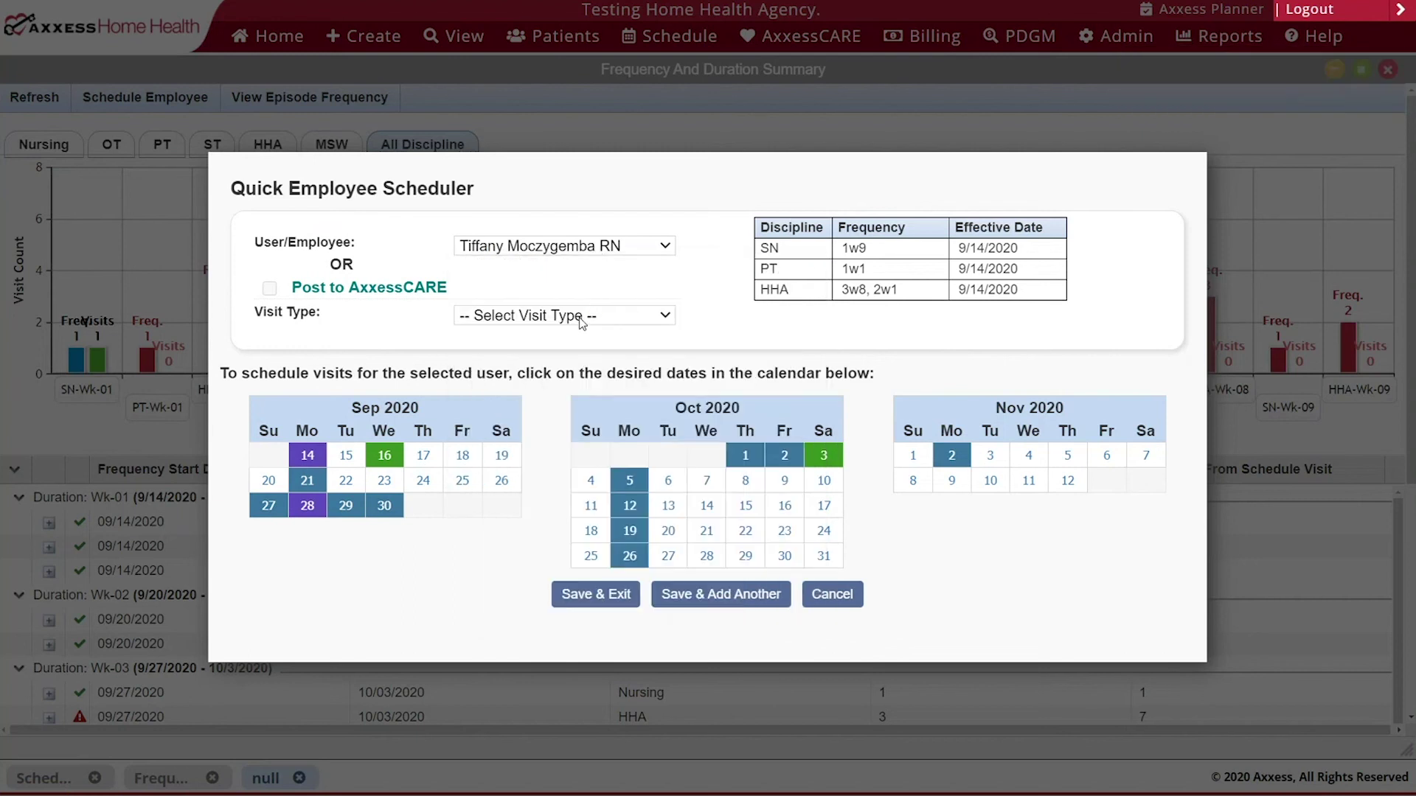
{"action": "left_click", "coordinate": [583, 321]}
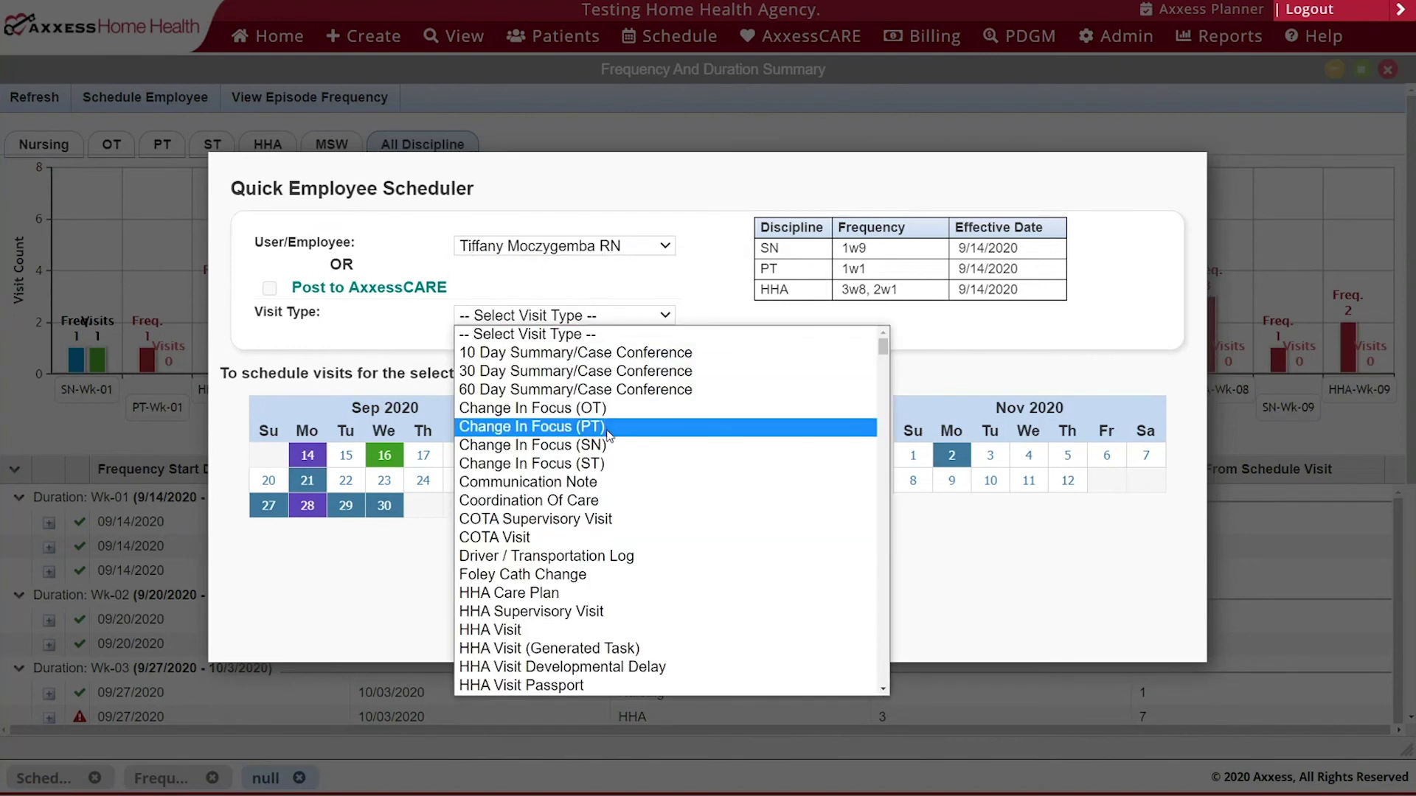
{"action": "scroll", "coordinate": [581, 428], "scroll_direction": "down", "scroll_amount": 10}
{"action": "scroll", "coordinate": [581, 427], "scroll_direction": "up", "scroll_amount": 5}
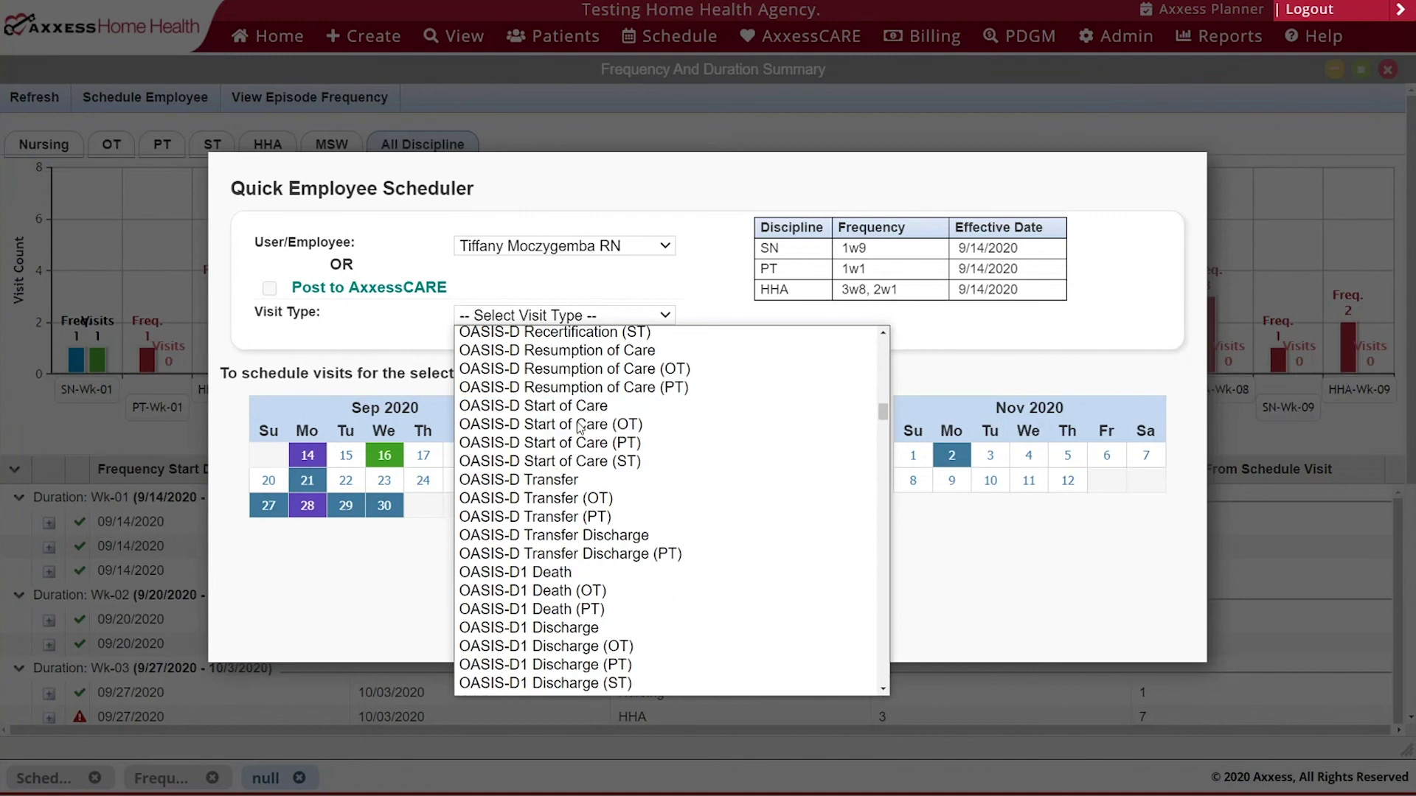
{"action": "scroll", "coordinate": [575, 472], "scroll_direction": "down", "scroll_amount": 5}
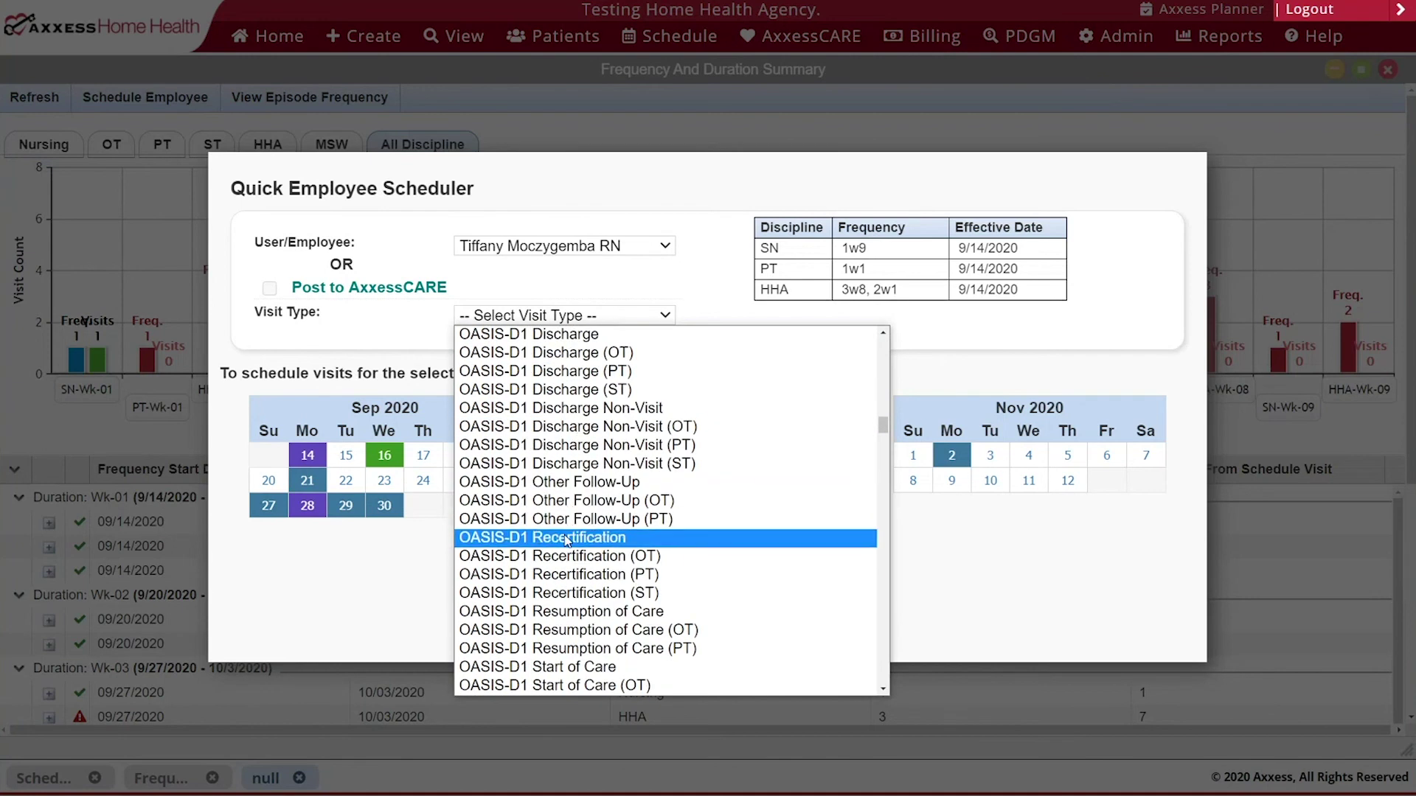
{"action": "left_click", "coordinate": [566, 539]}
{"action": "left_click", "coordinate": [951, 480]}
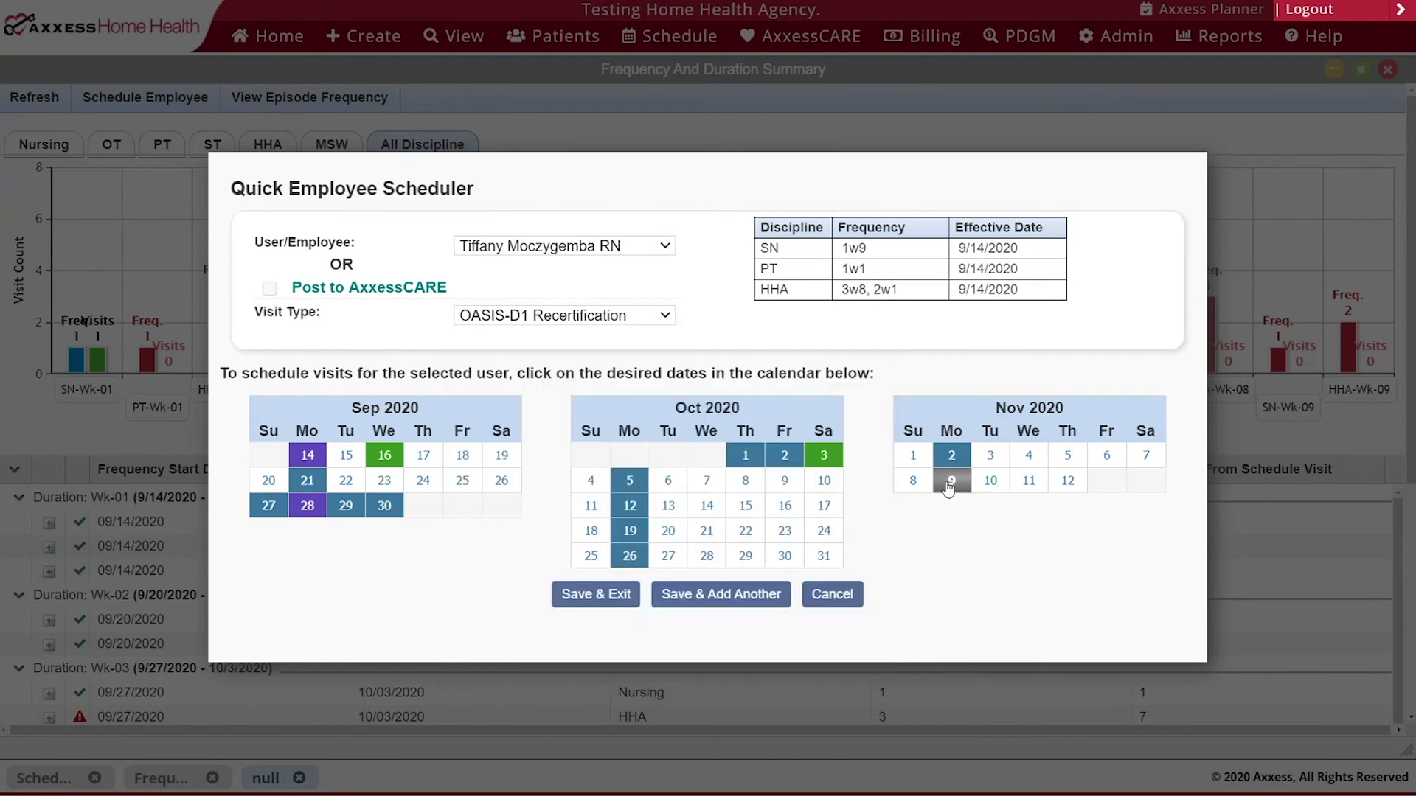
{"action": "left_click", "coordinate": [583, 598]}
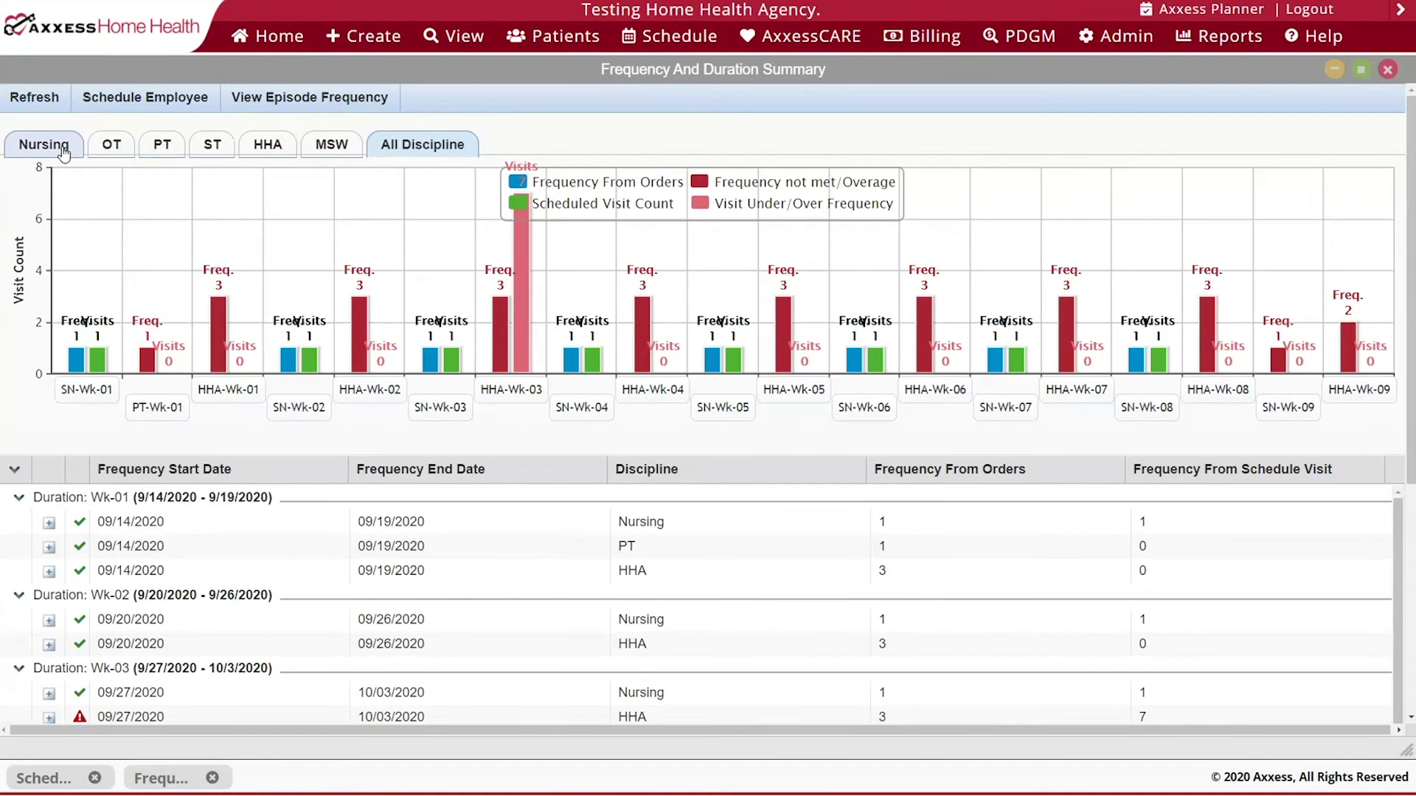
- Show the Nursing-only chart and check the scheduler calendar, closing it without changes
{"action": "left_click", "coordinate": [64, 152]}
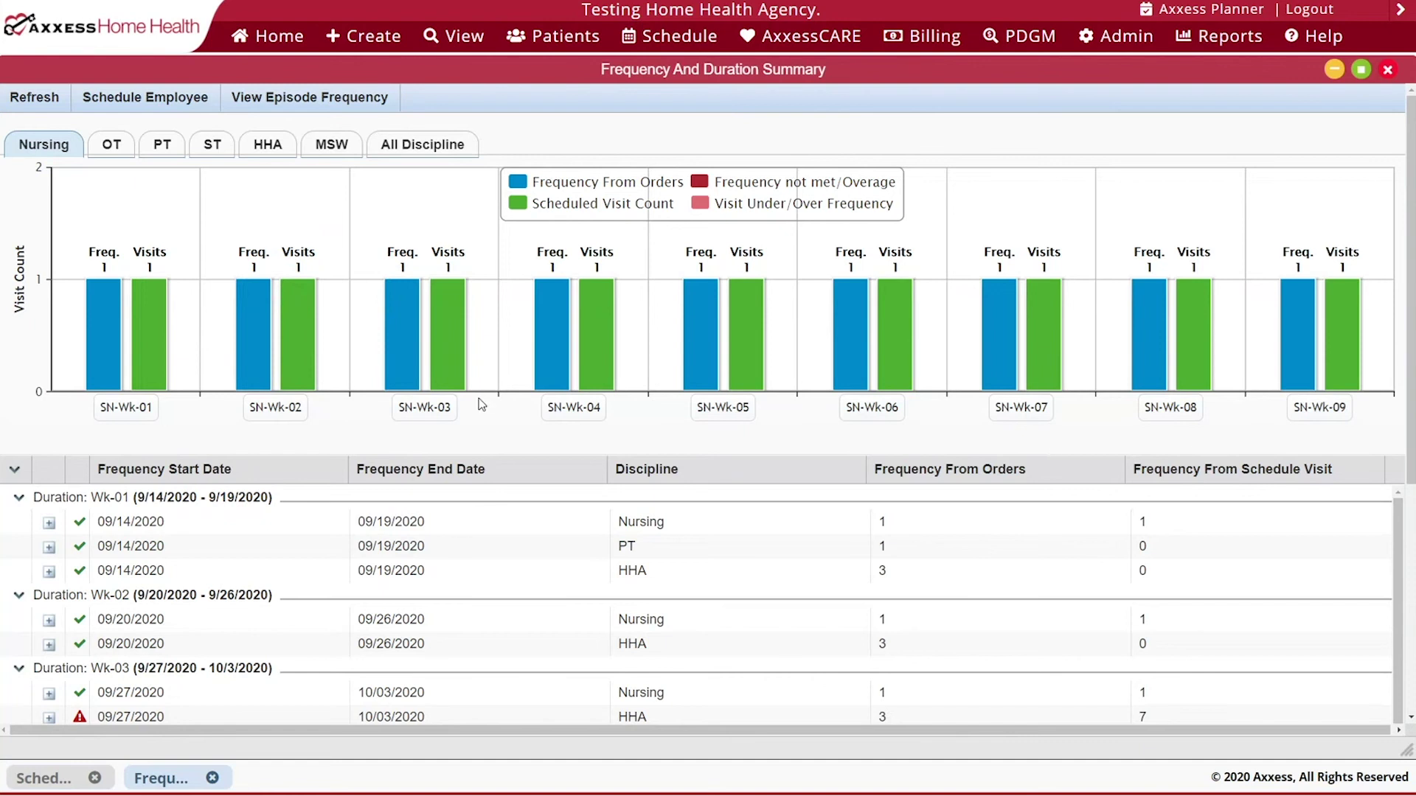
{"action": "left_click", "coordinate": [112, 103]}
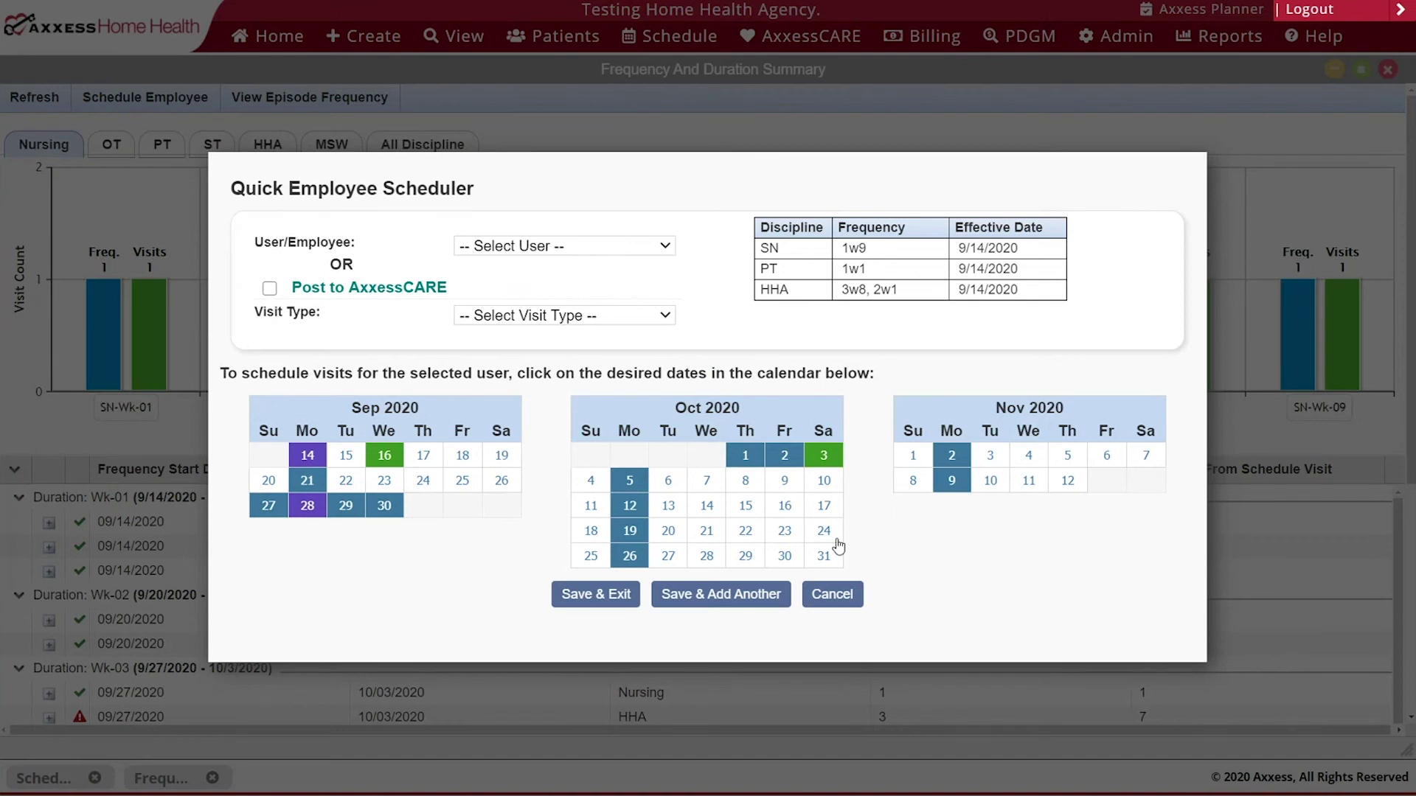
{"action": "left_click", "coordinate": [841, 597]}
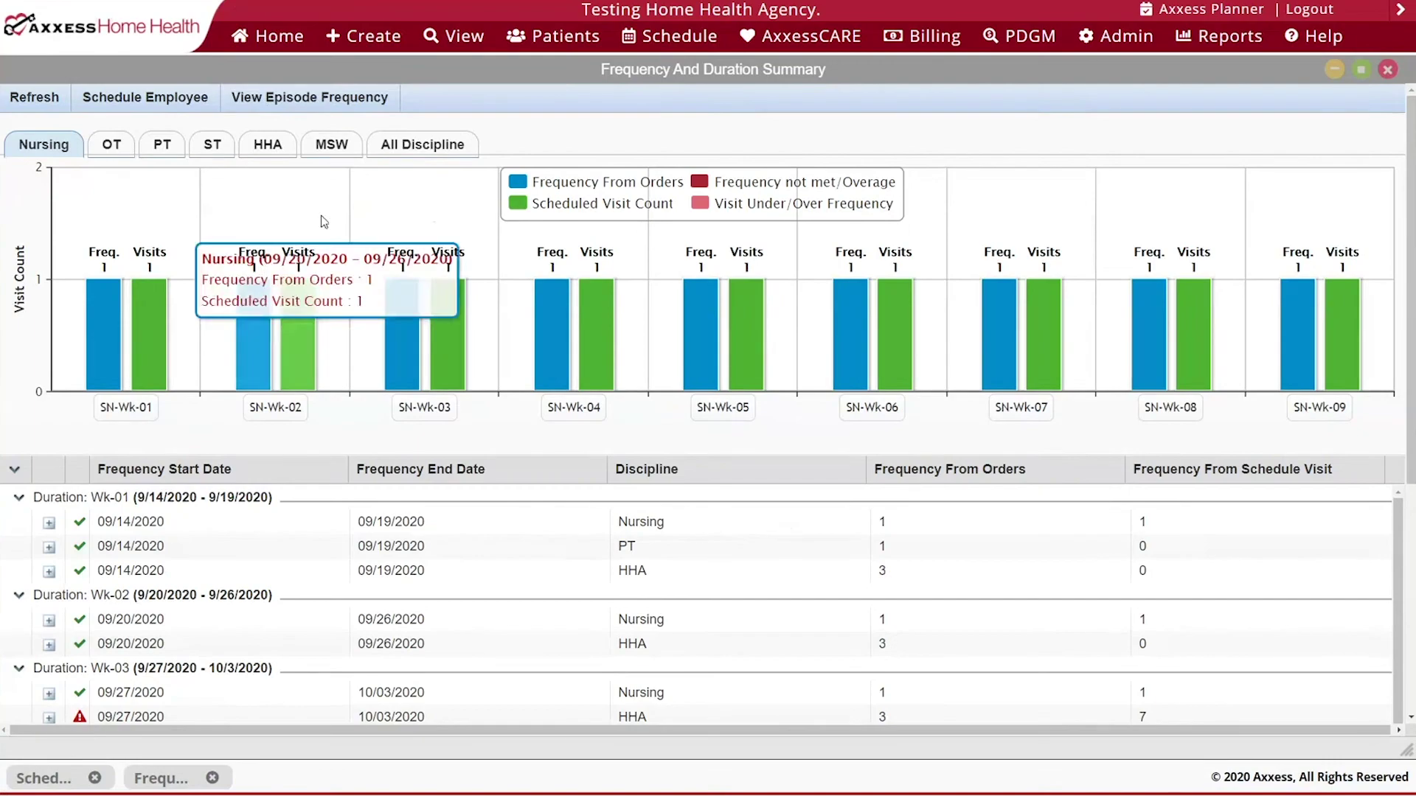
- Review the ordered episode frequencies, then close the Frequency And Duration Summary
{"action": "left_click", "coordinate": [299, 109]}
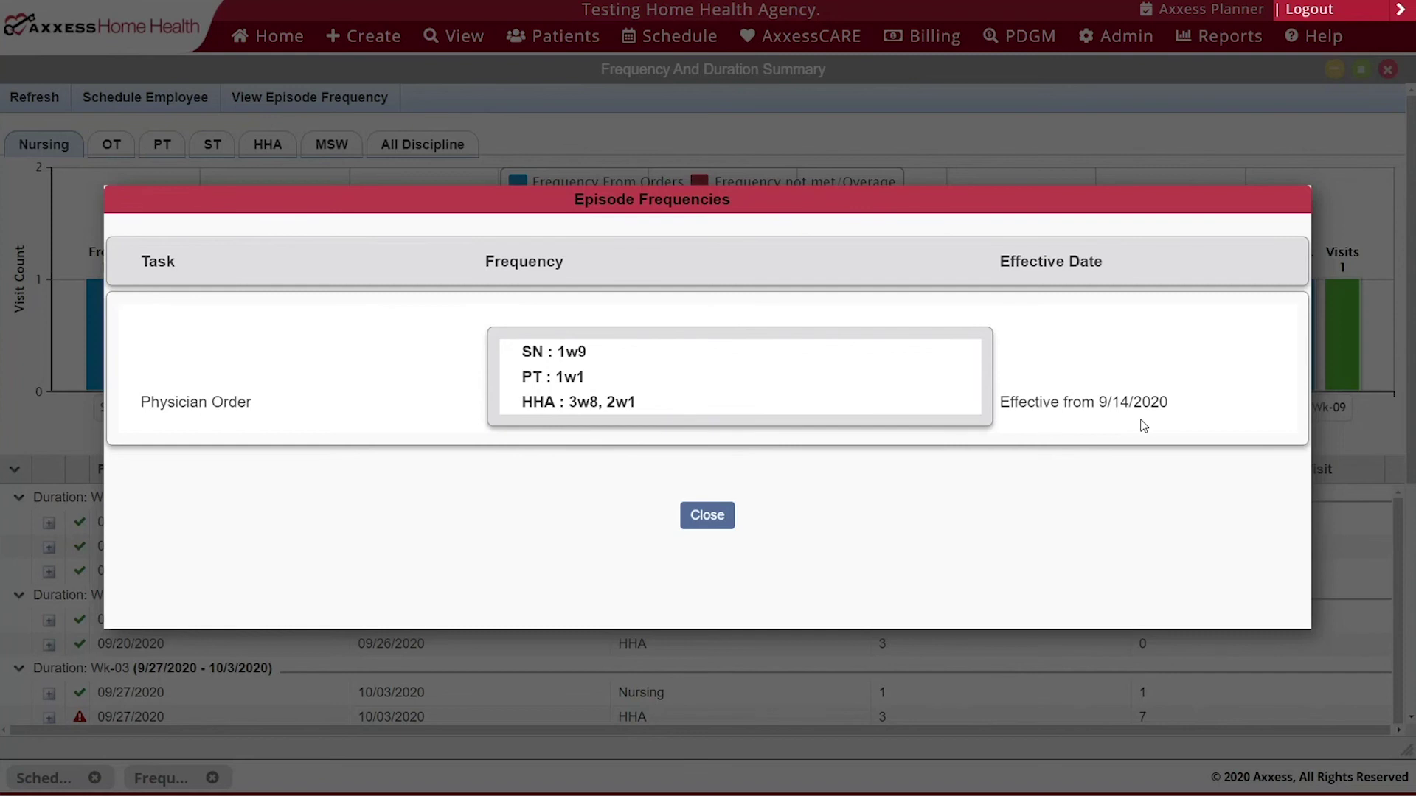
{"action": "left_click", "coordinate": [704, 515]}
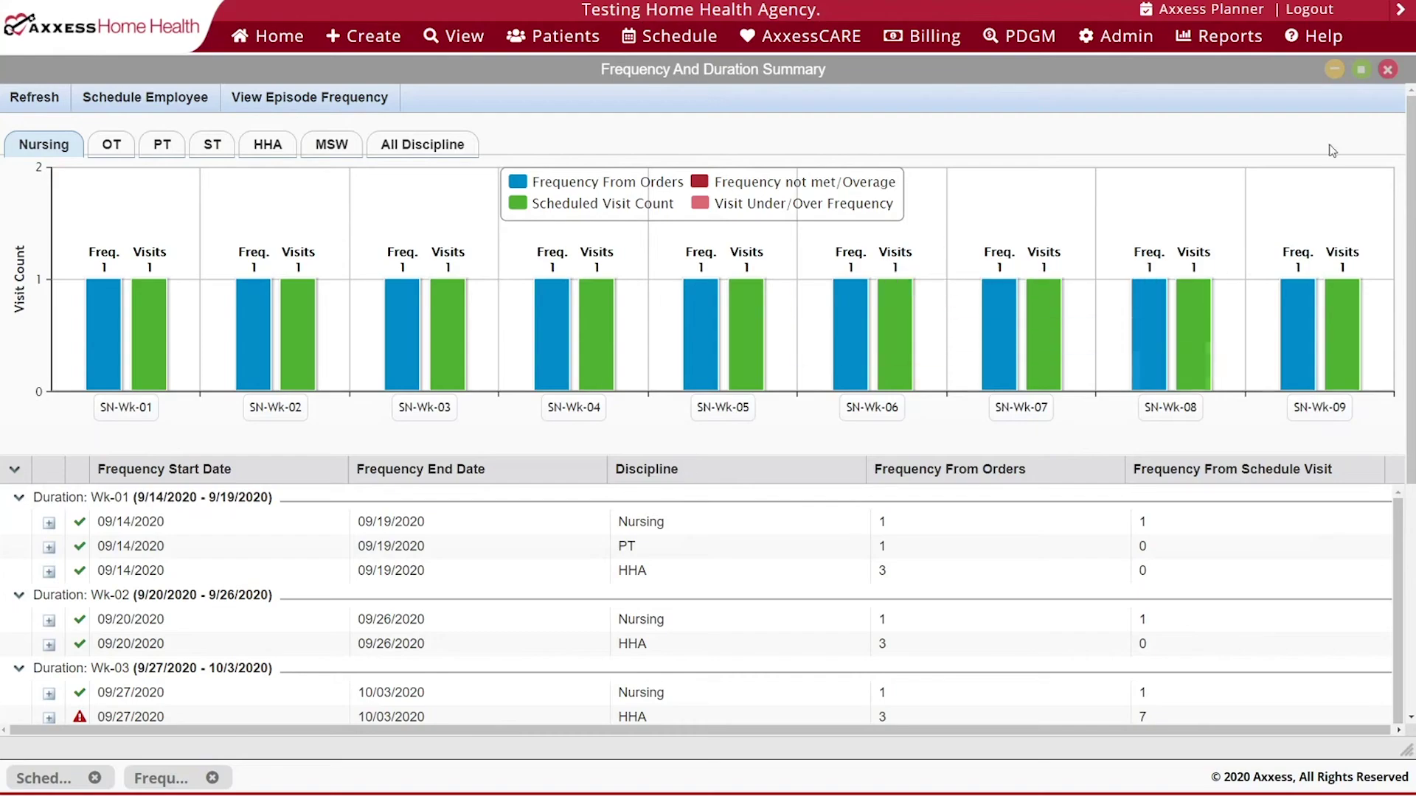
{"action": "left_click", "coordinate": [1387, 70]}
{"action": "mouse_move", "coordinate": [405, 104]}
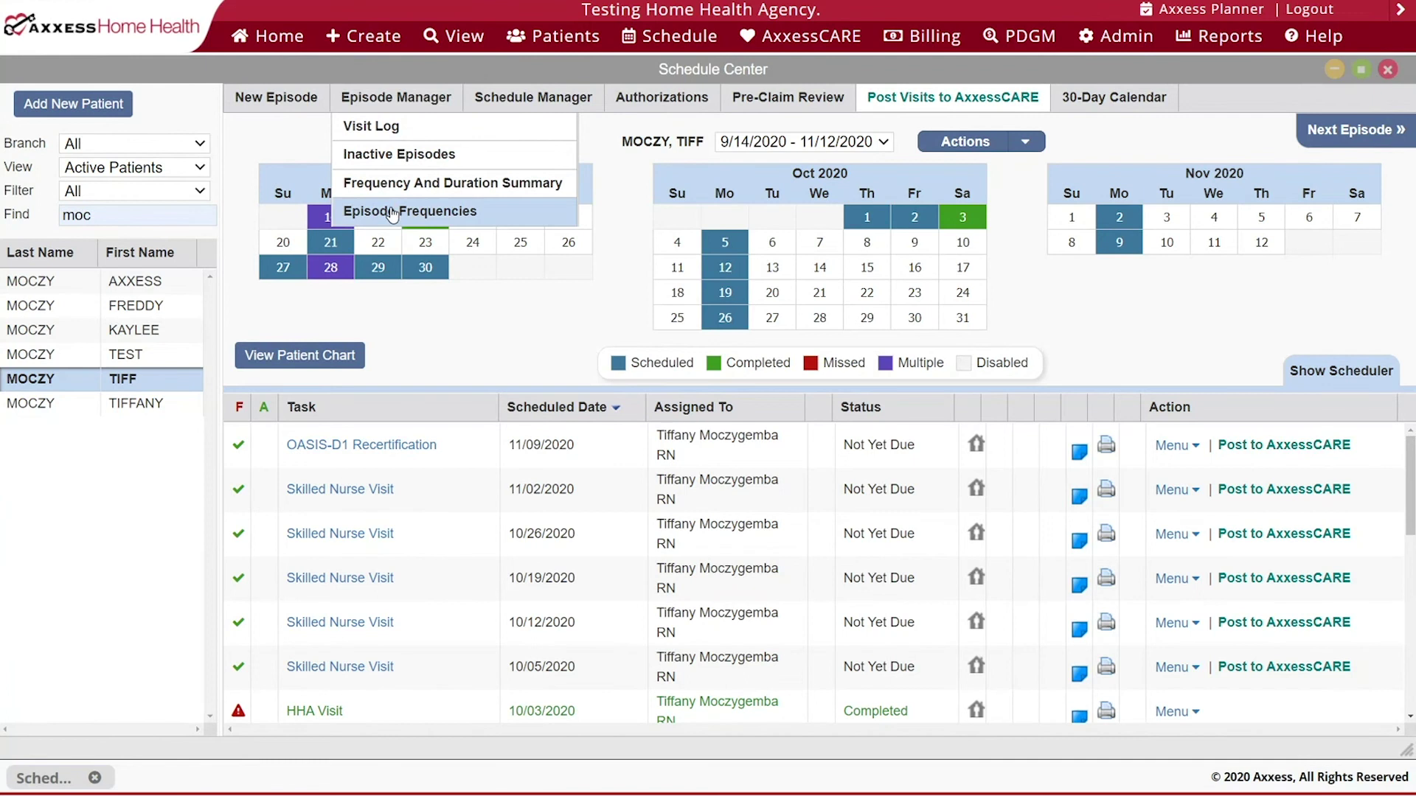
- Review the episode's visit counts (SN 7, HHA 7, others 0), then open the Master Calendar
{"action": "left_click", "coordinate": [392, 212]}
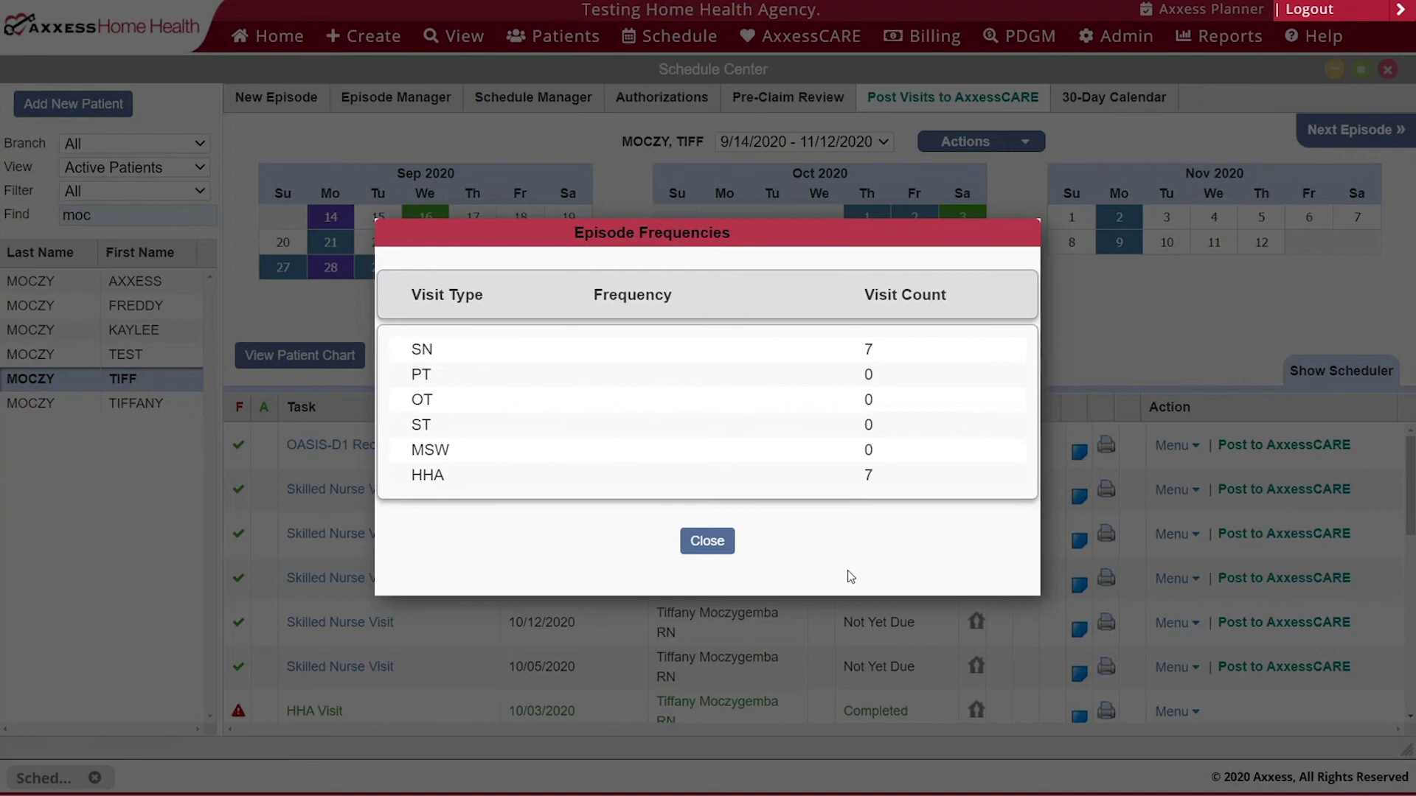
{"action": "left_click", "coordinate": [706, 541]}
{"action": "mouse_move", "coordinate": [525, 103]}
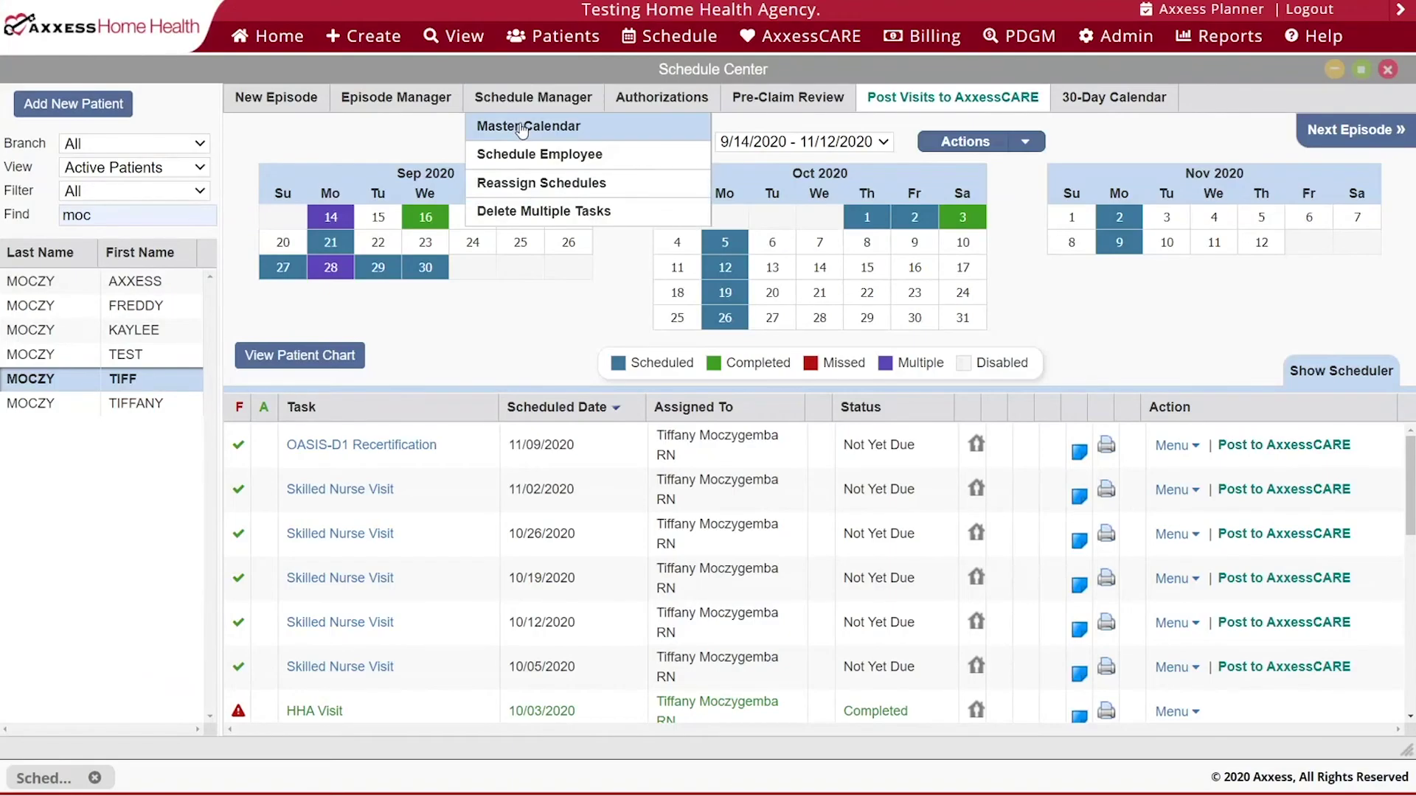
{"action": "left_click", "coordinate": [525, 126]}
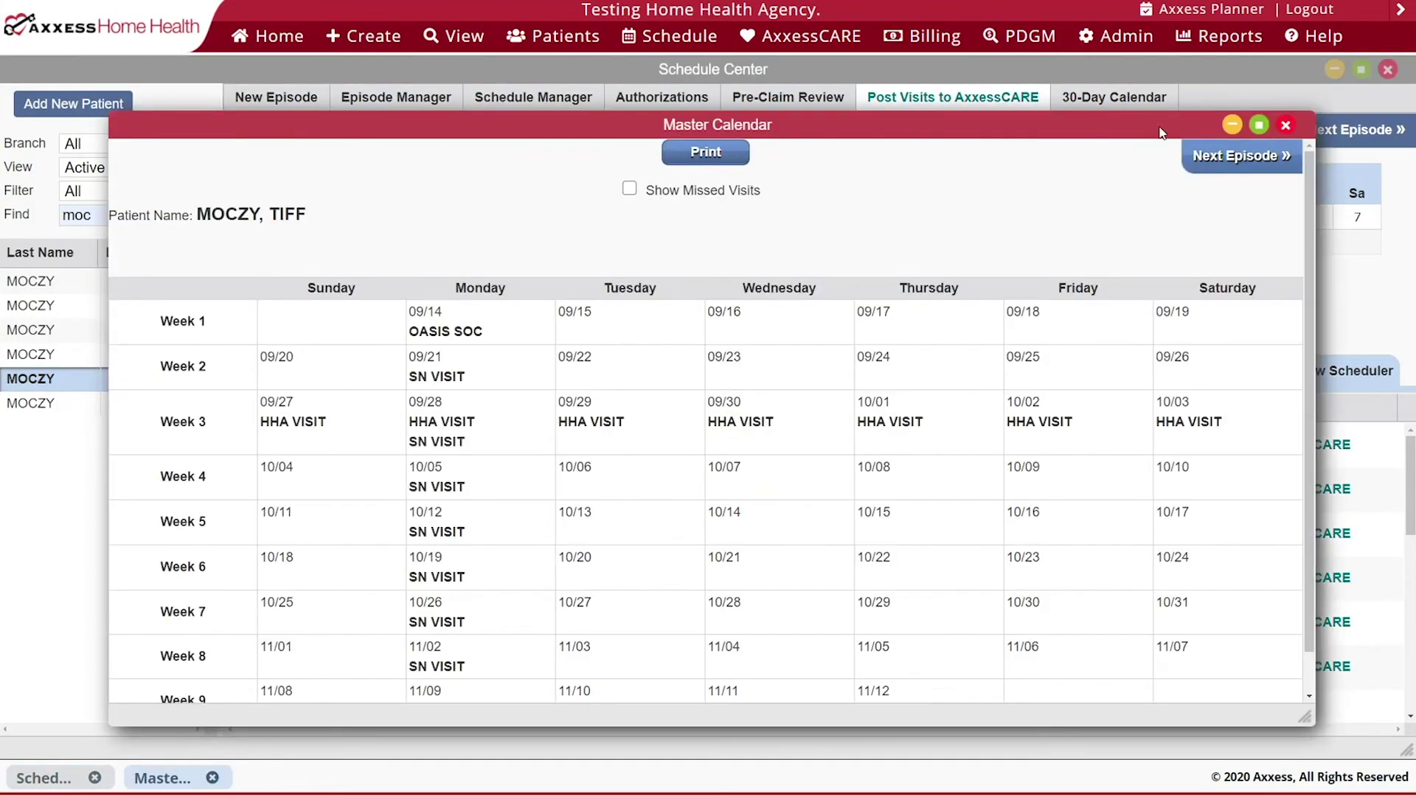
- Maximize the Master Calendar, inspect the scheduled visits, and include missed visits
{"action": "left_click", "coordinate": [1259, 124]}
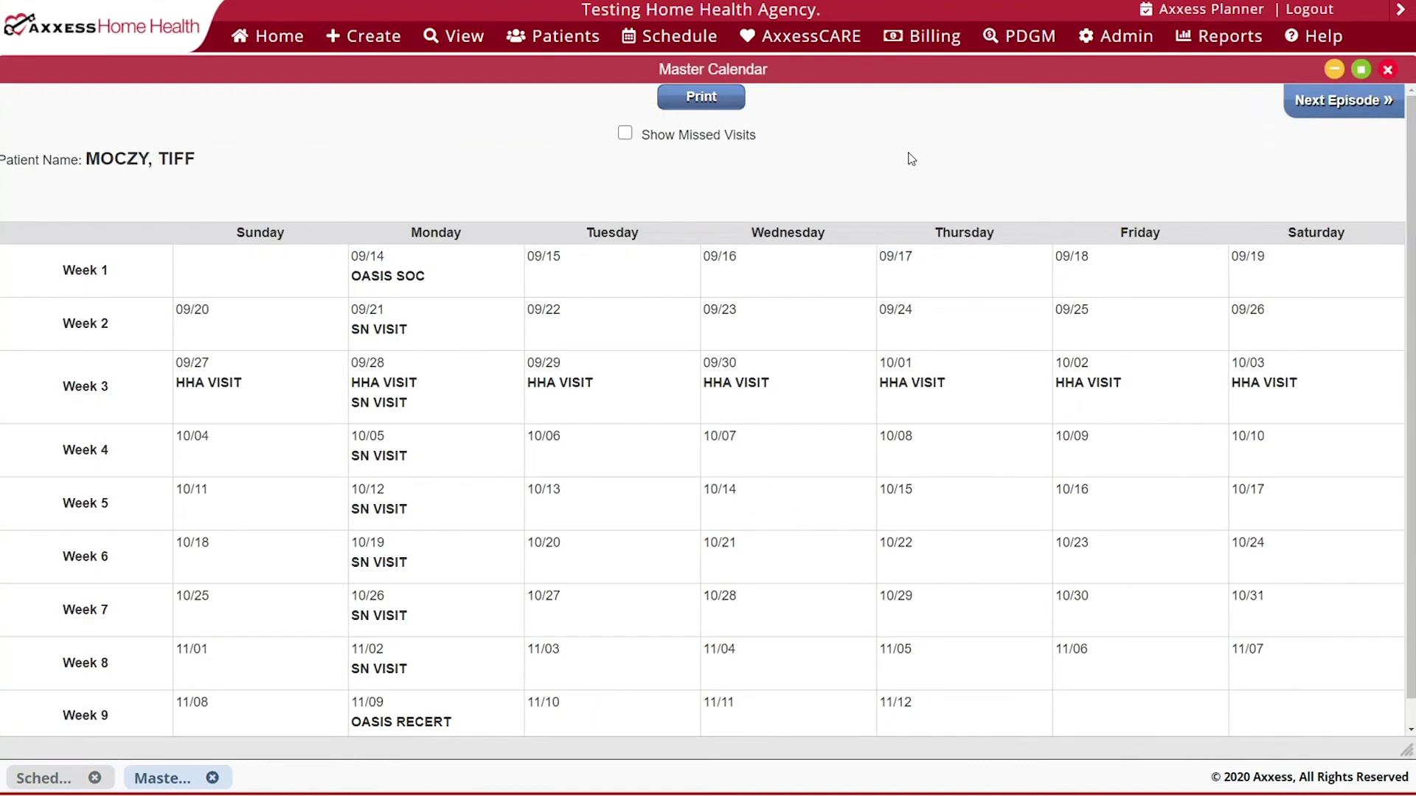
{"action": "mouse_move", "coordinate": [468, 278]}
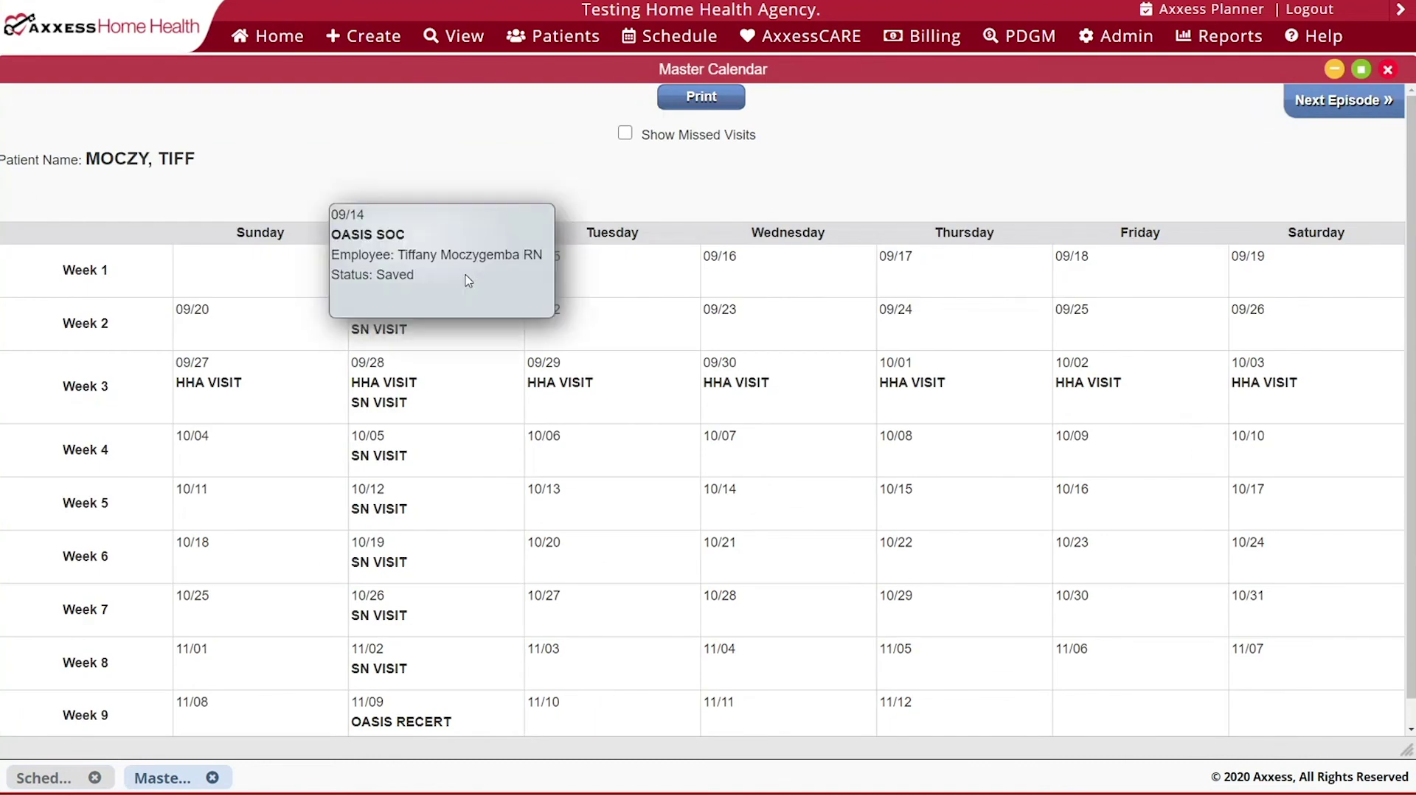
{"action": "mouse_move", "coordinate": [430, 392]}
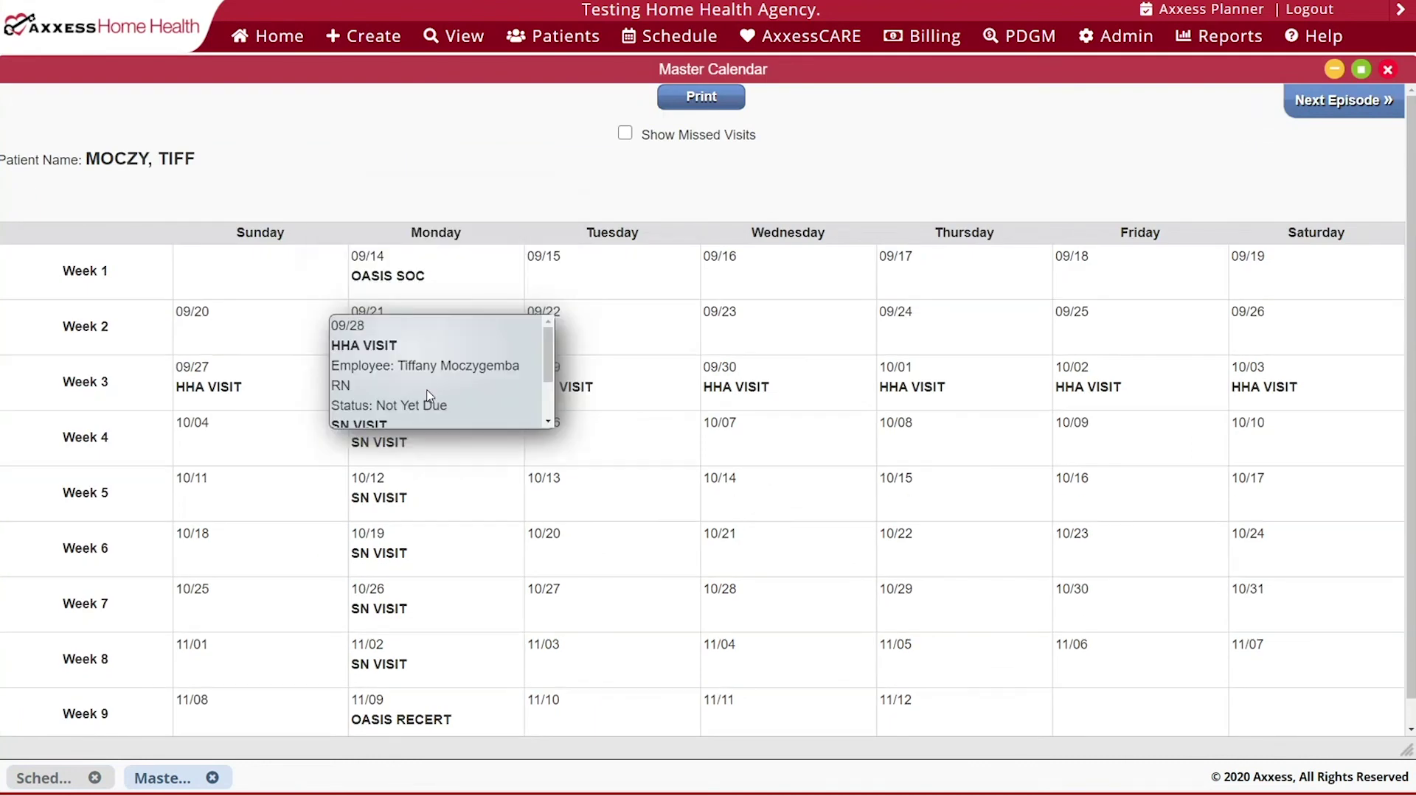
{"action": "mouse_move", "coordinate": [415, 479]}
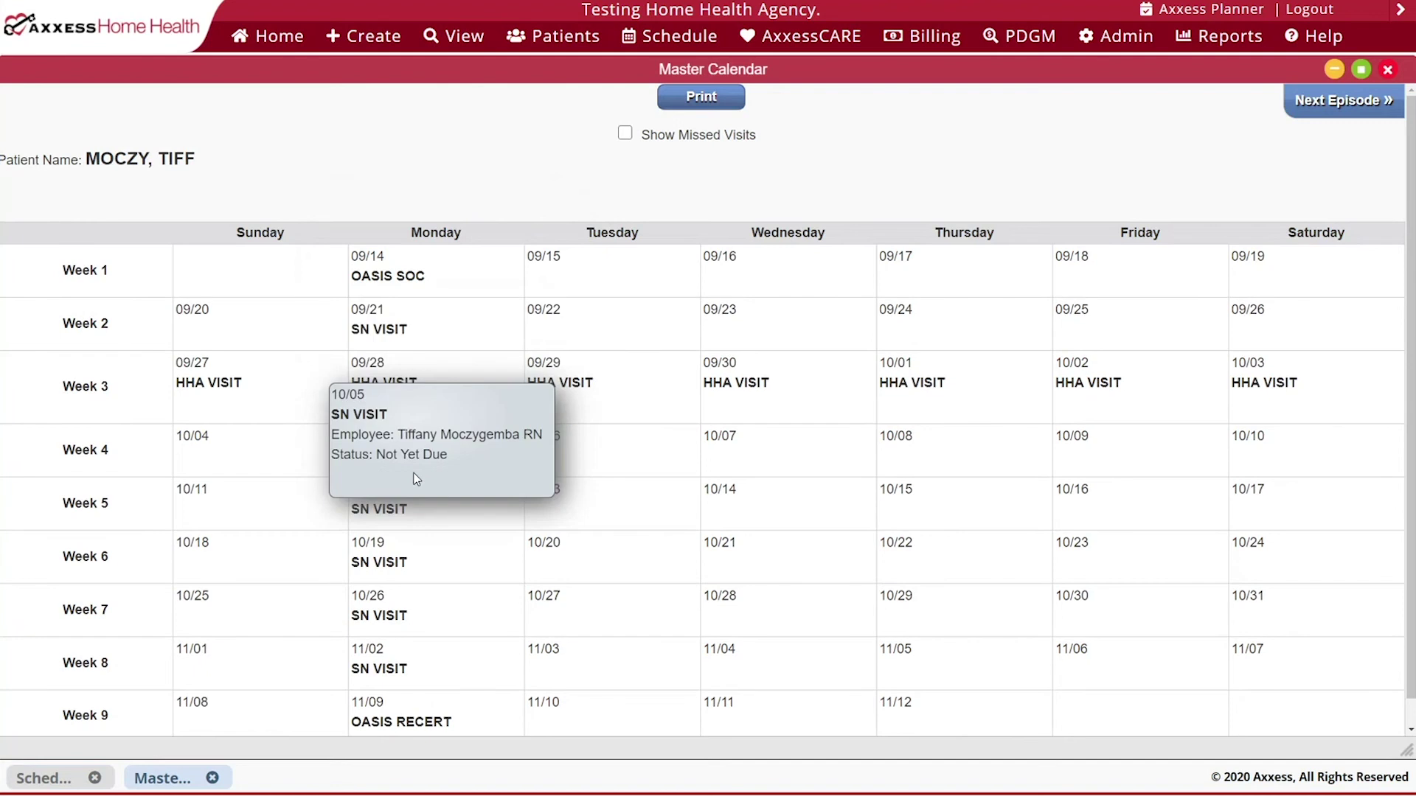
{"action": "mouse_move", "coordinate": [414, 509]}
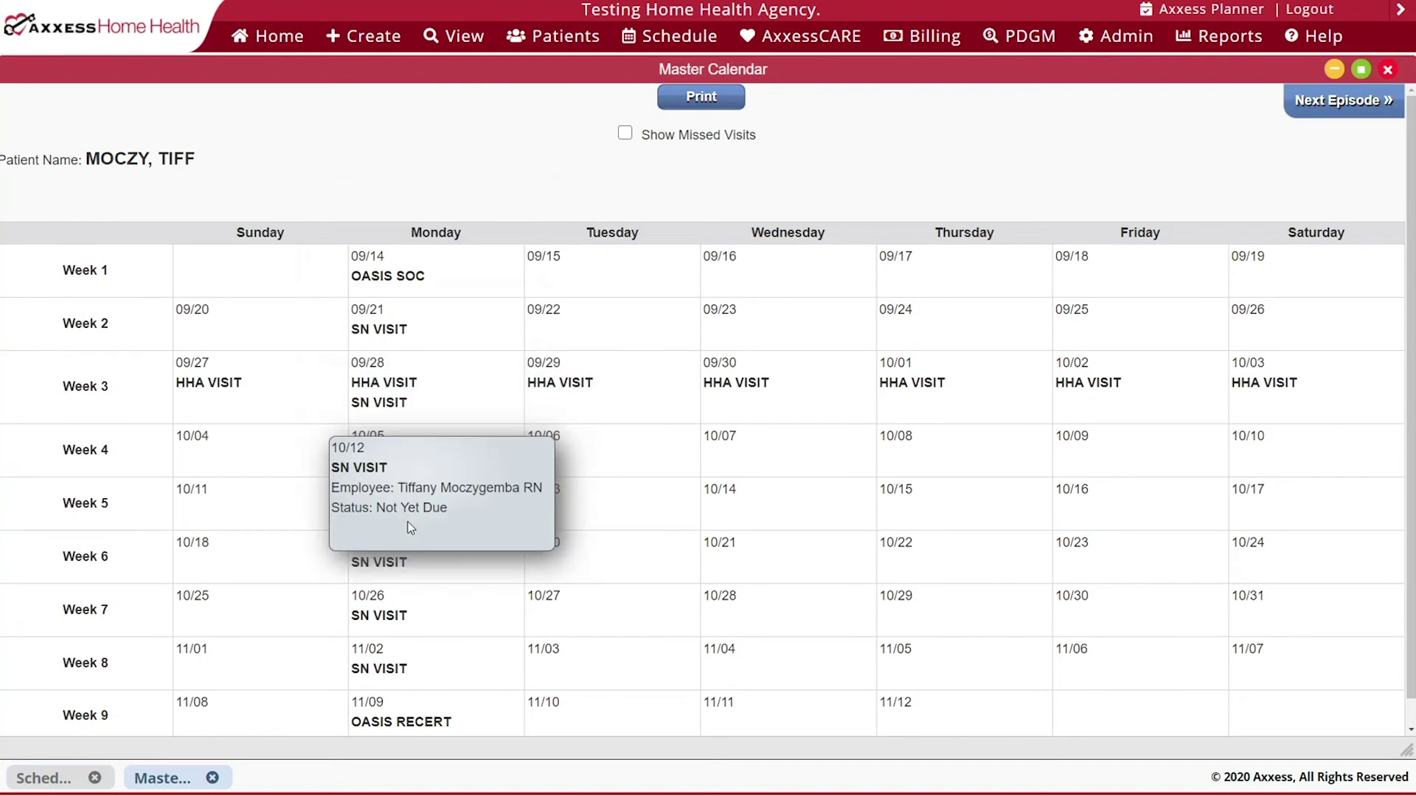
{"action": "left_click", "coordinate": [625, 136]}
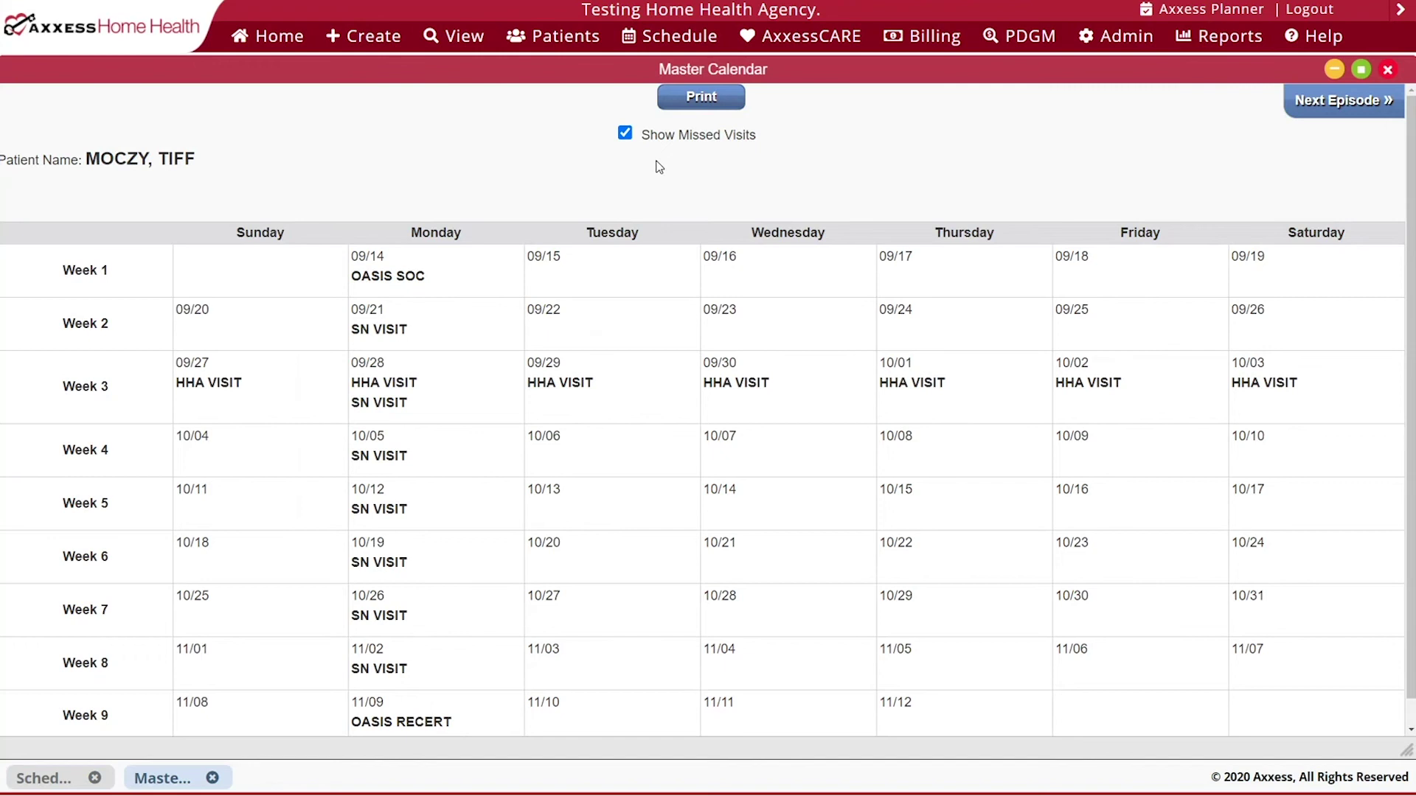
- Print the calendar to PDF, check the empty next episode from 11/13, then close it
{"action": "left_click", "coordinate": [690, 103]}
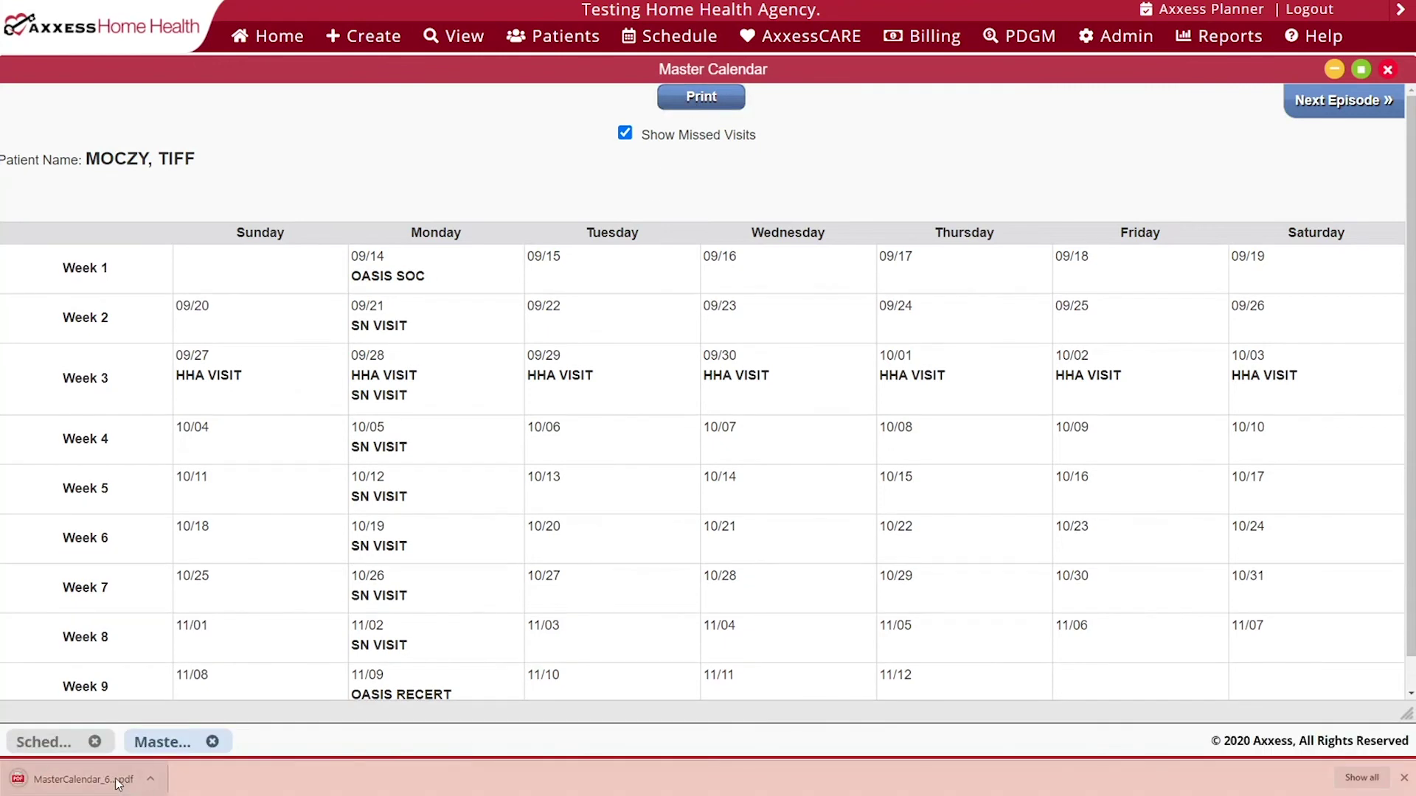
{"action": "left_click", "coordinate": [118, 784]}
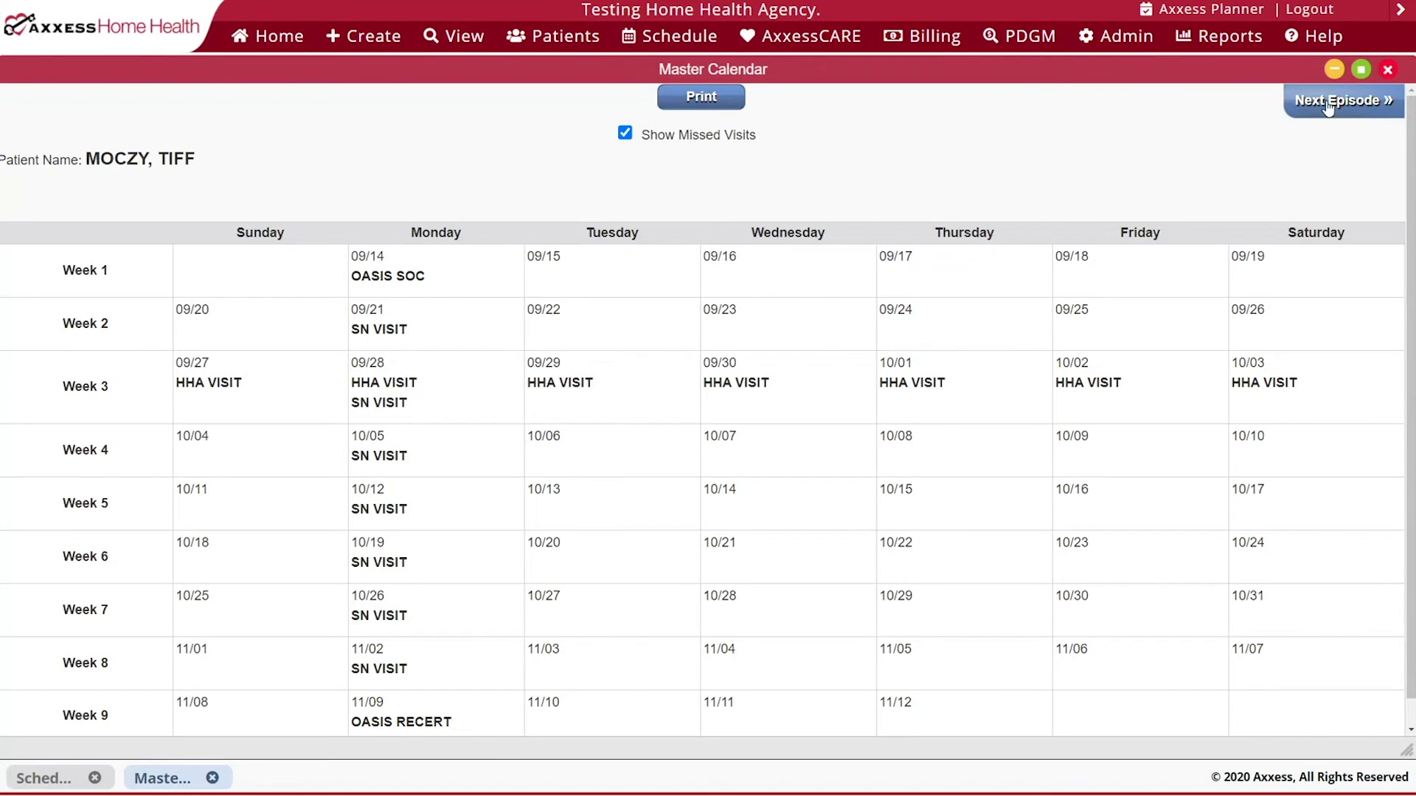
{"action": "left_click", "coordinate": [1327, 107]}
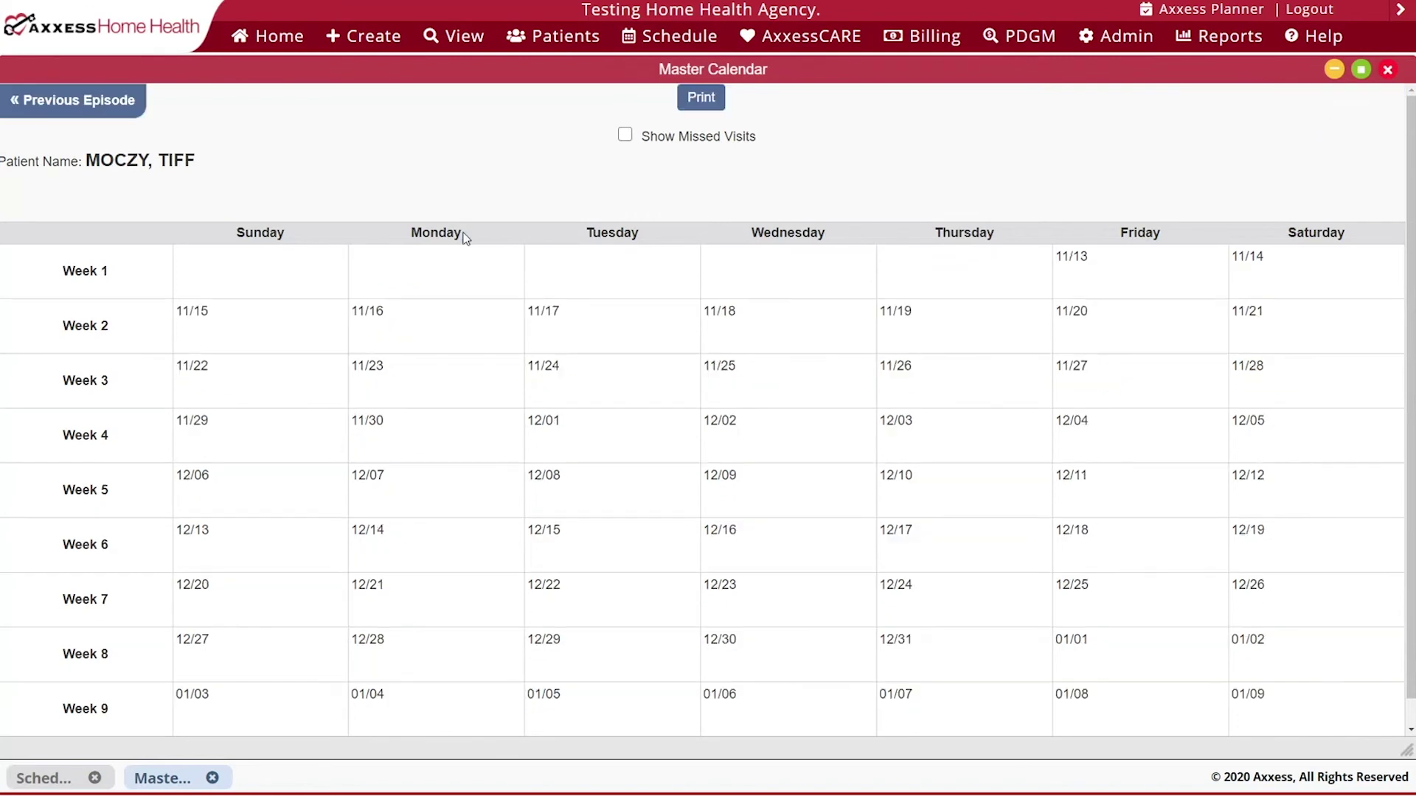
{"action": "left_click", "coordinate": [74, 103]}
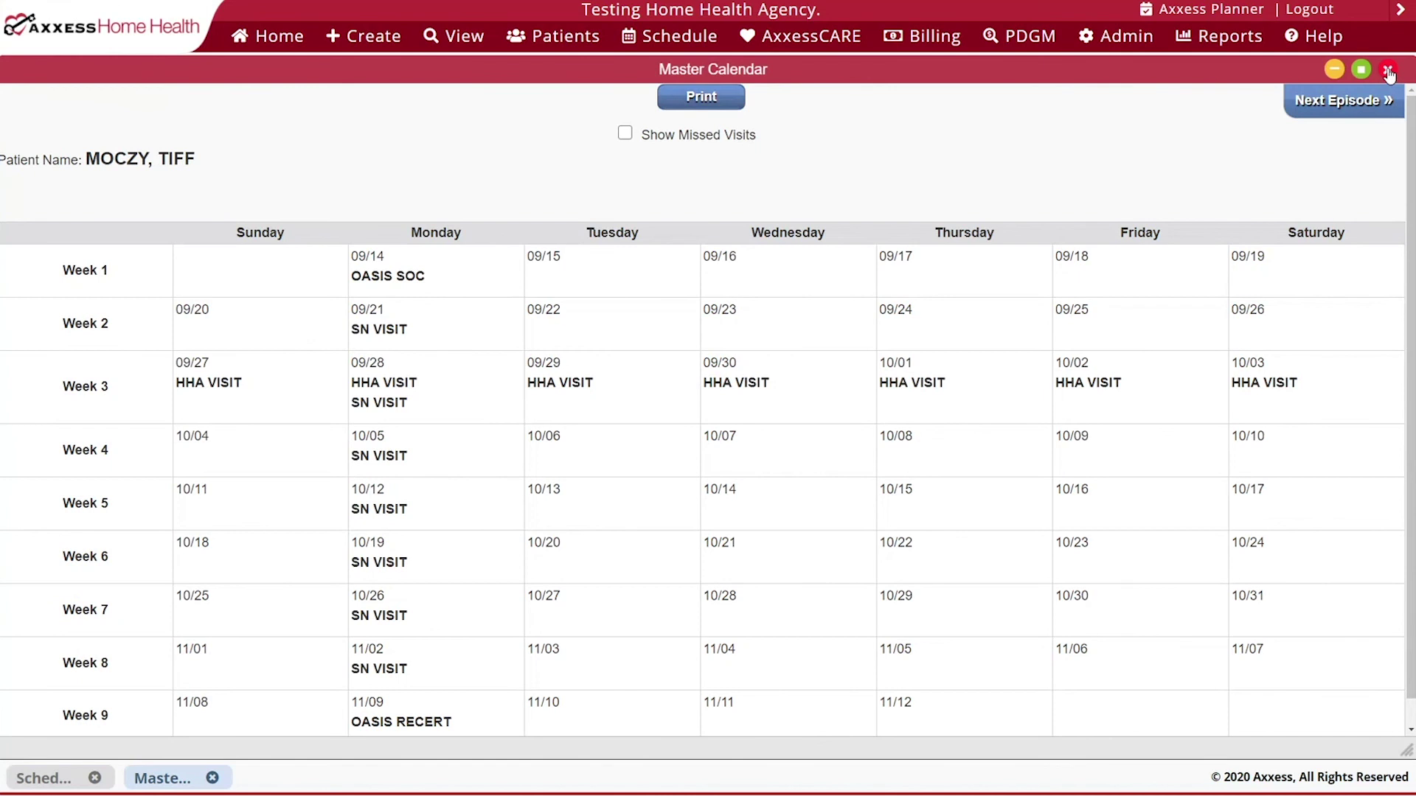
{"action": "left_click", "coordinate": [1388, 71]}
{"action": "mouse_move", "coordinate": [486, 114]}
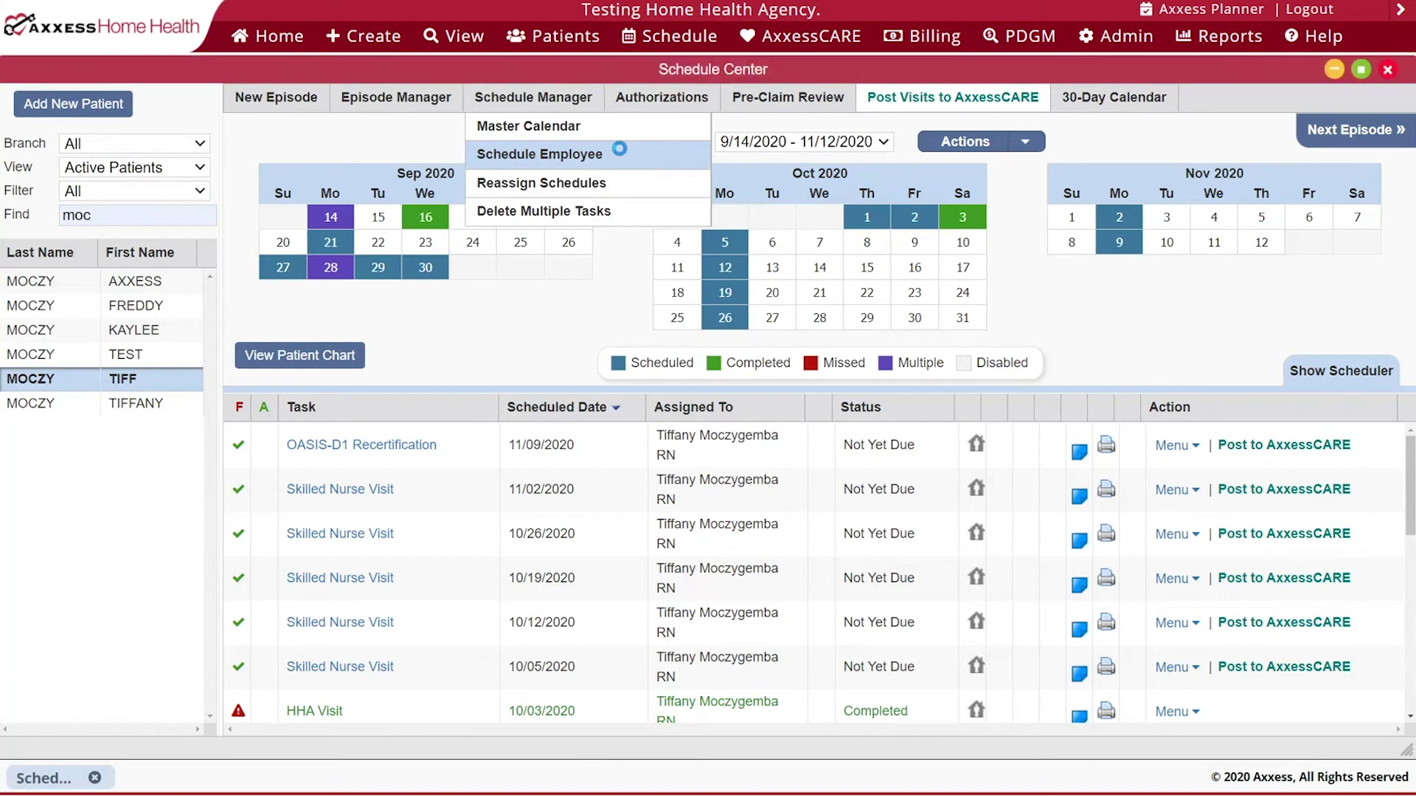
- Schedule HHA Visit (Generated Task) visits on October 7 and 9 for the existing nurse
{"action": "left_click", "coordinate": [620, 155]}
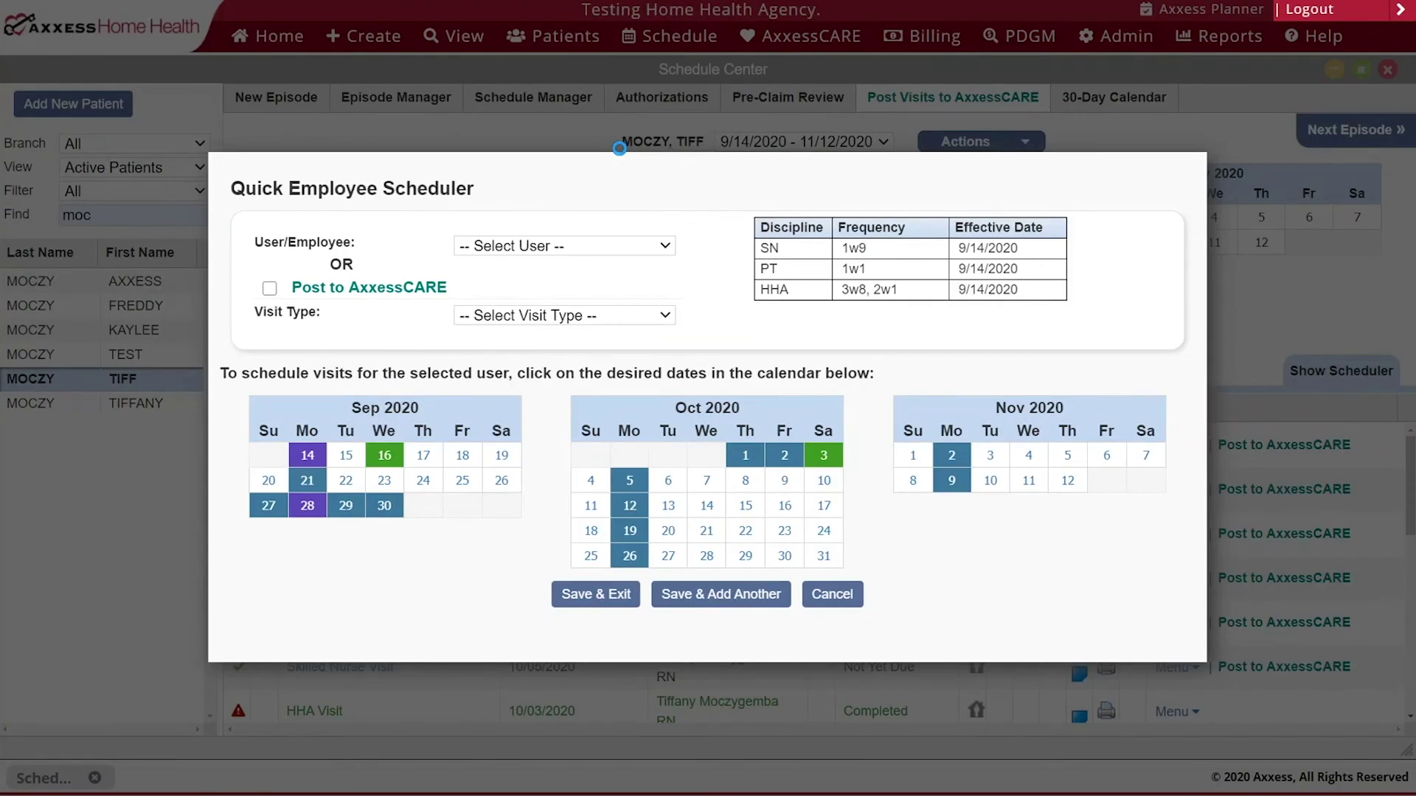
{"action": "left_click", "coordinate": [597, 251]}
{"action": "type", "text": "tif"}
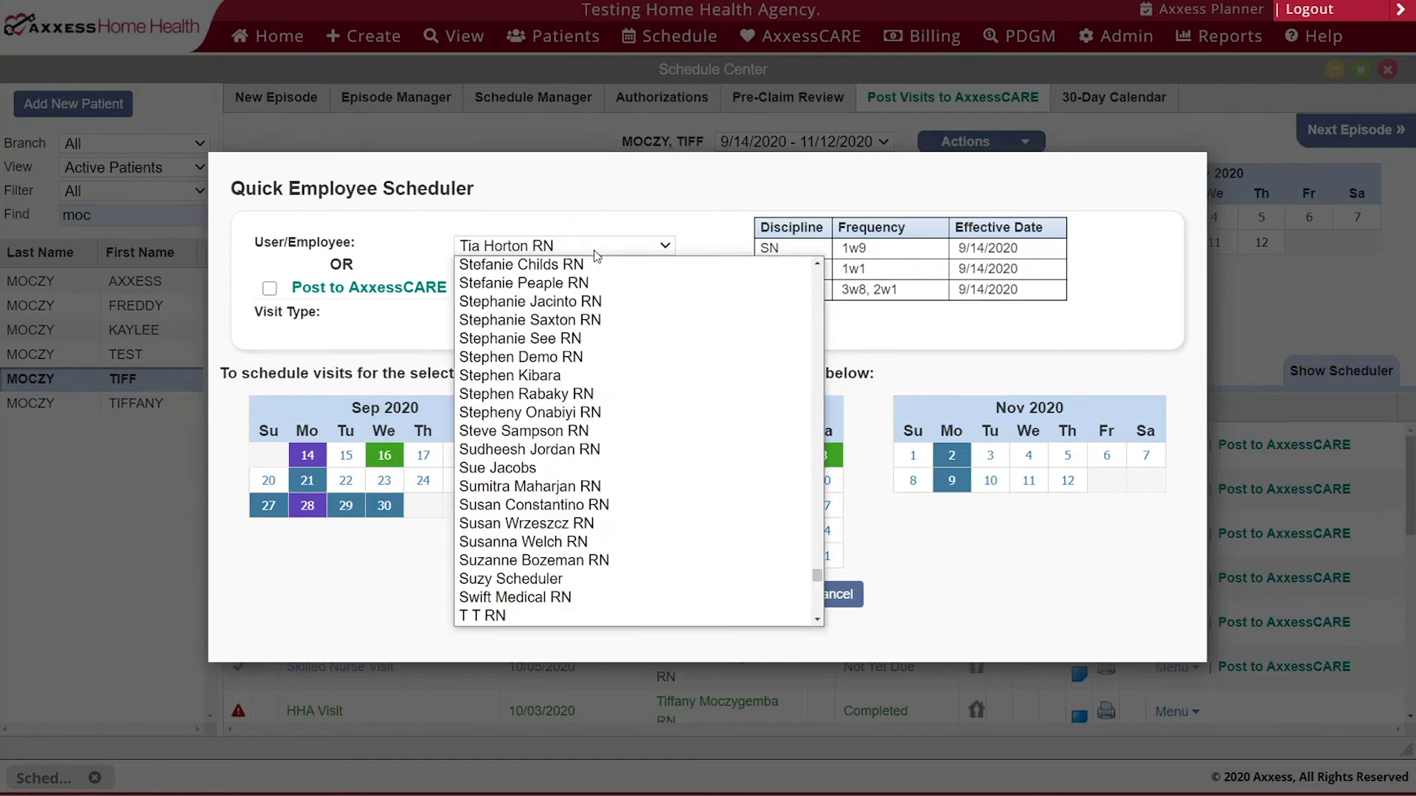
{"action": "key", "text": "Return"}
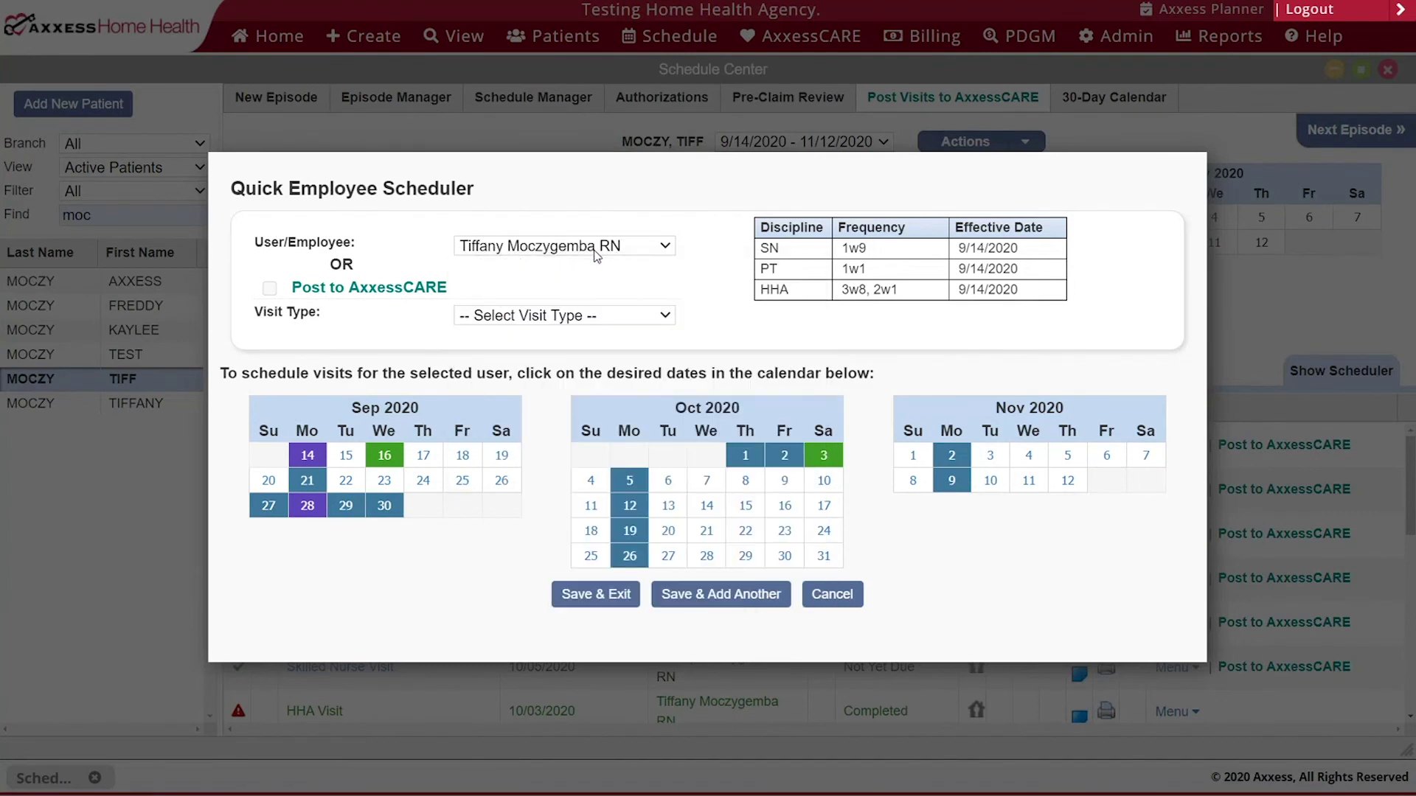
{"action": "left_click", "coordinate": [631, 315]}
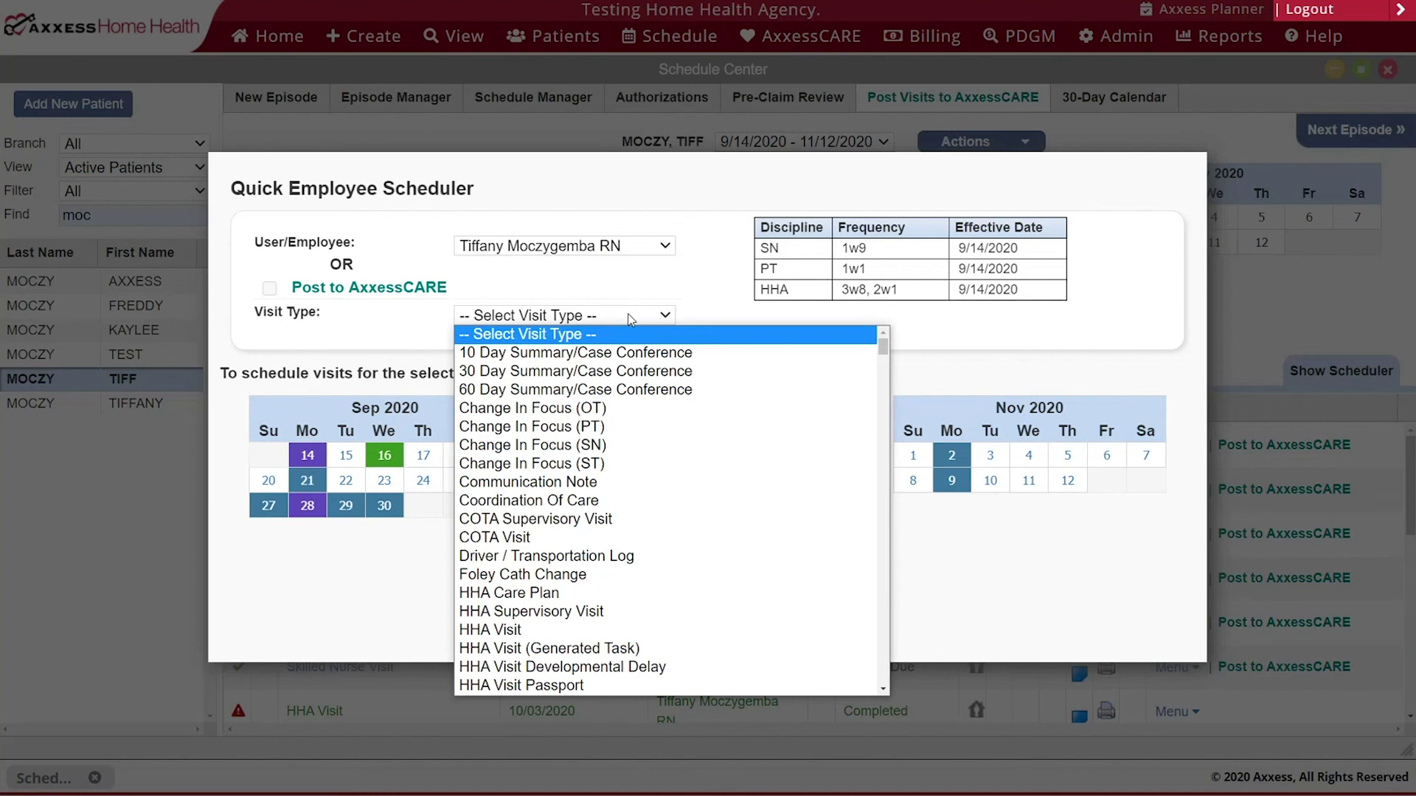
{"action": "left_click", "coordinate": [604, 648]}
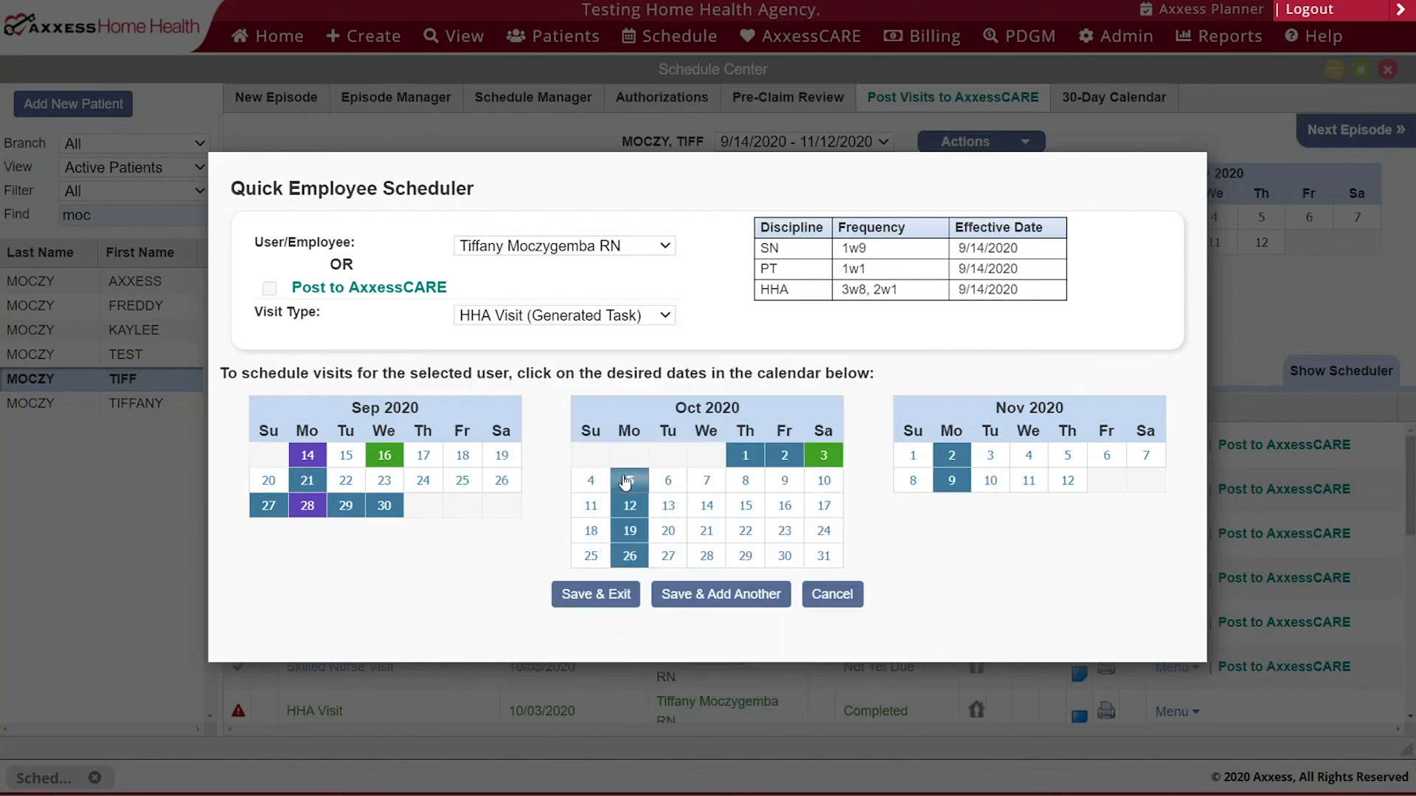
{"action": "left_click", "coordinate": [706, 483]}
{"action": "left_click", "coordinate": [783, 485]}
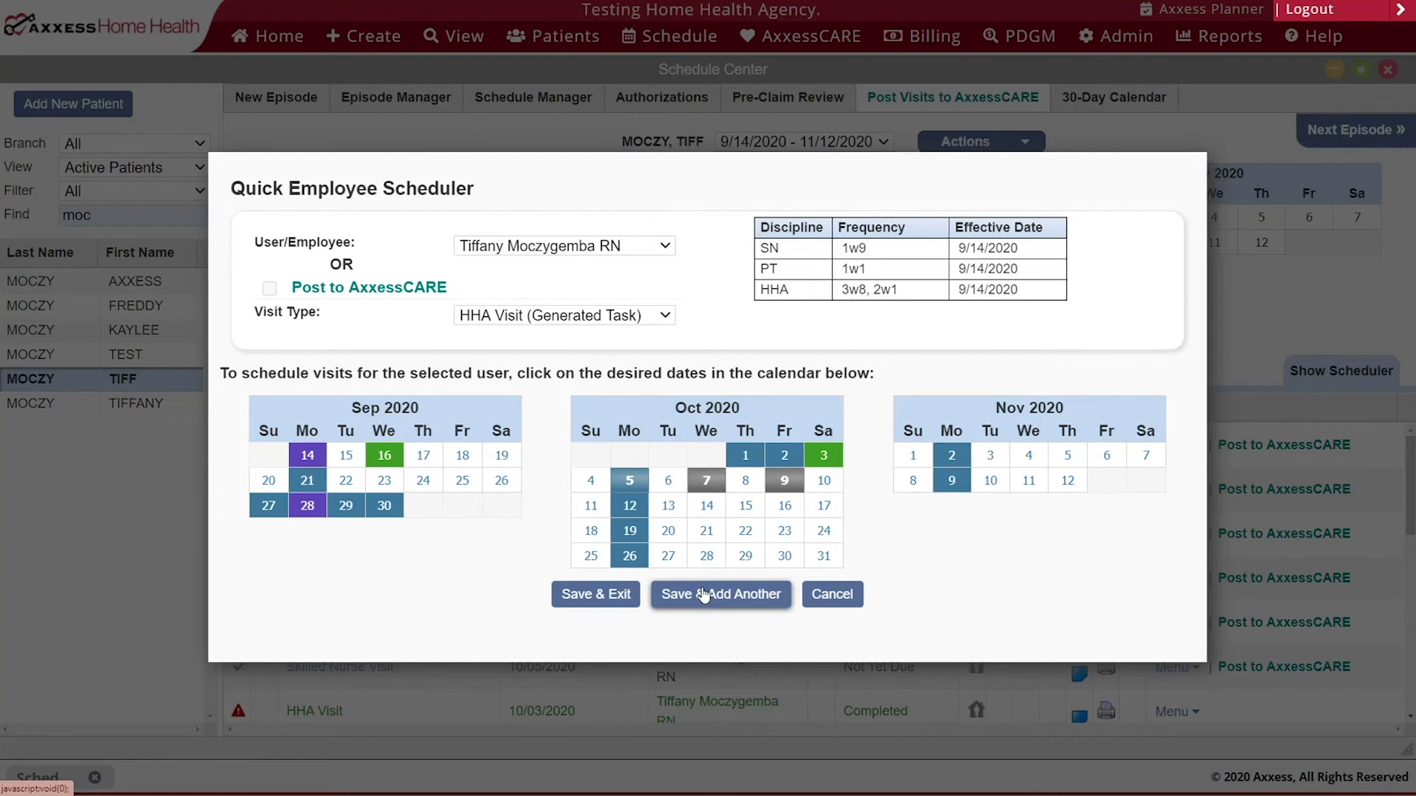
{"action": "left_click", "coordinate": [704, 595]}
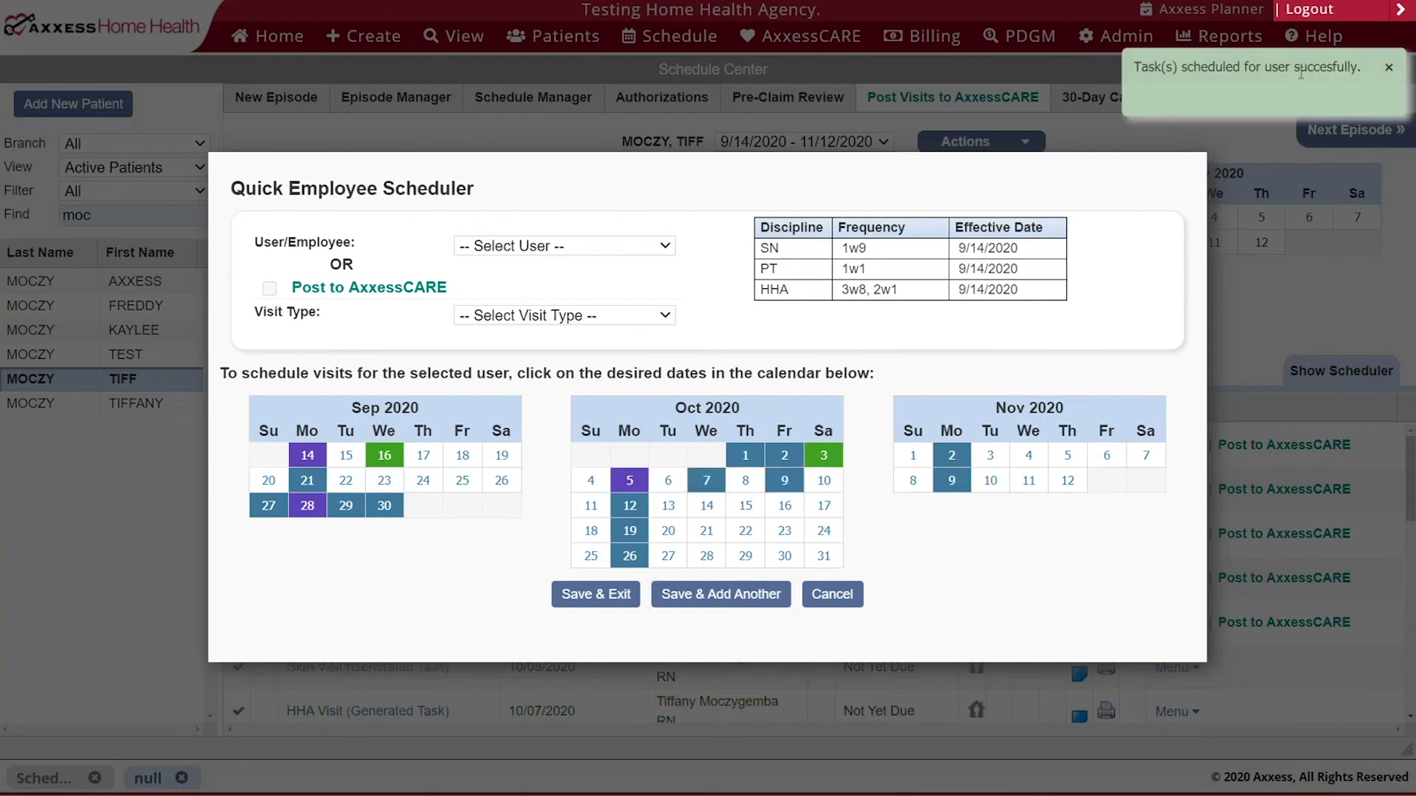
{"action": "left_click", "coordinate": [829, 594]}
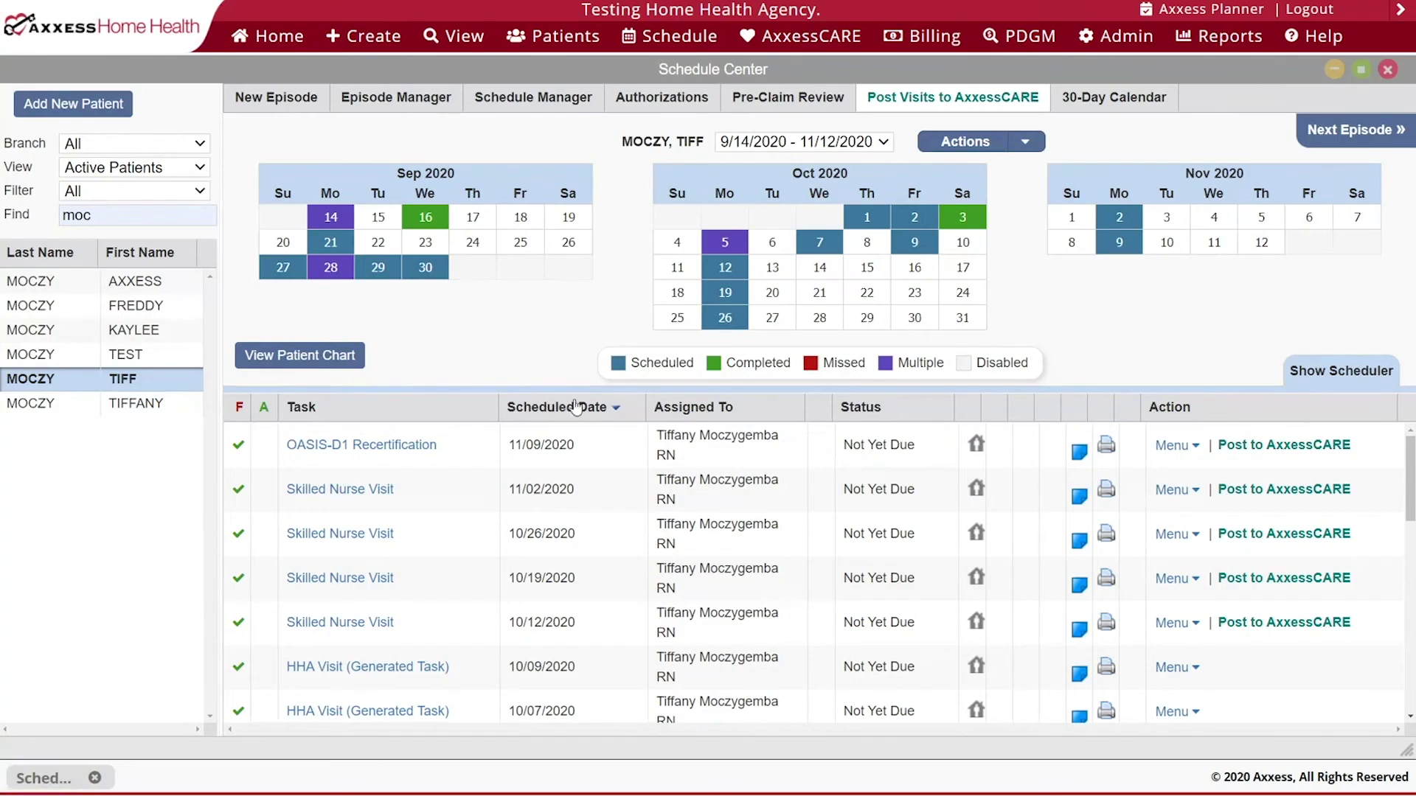
{"action": "left_click", "coordinate": [542, 103]}
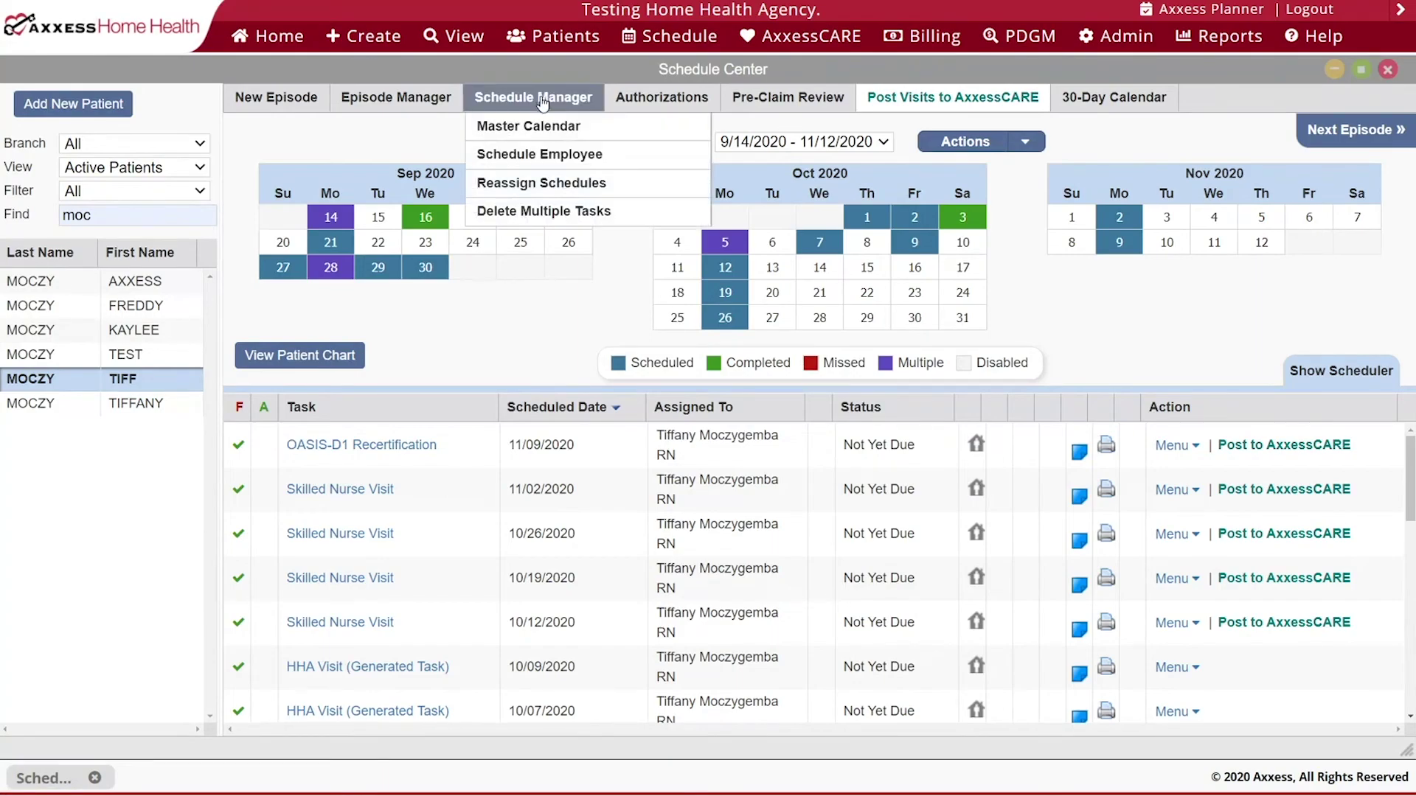
- Reassign the patient's 9/14–11/12/2020 tasks from the current nurse to a different RN
{"action": "left_click", "coordinate": [582, 186]}
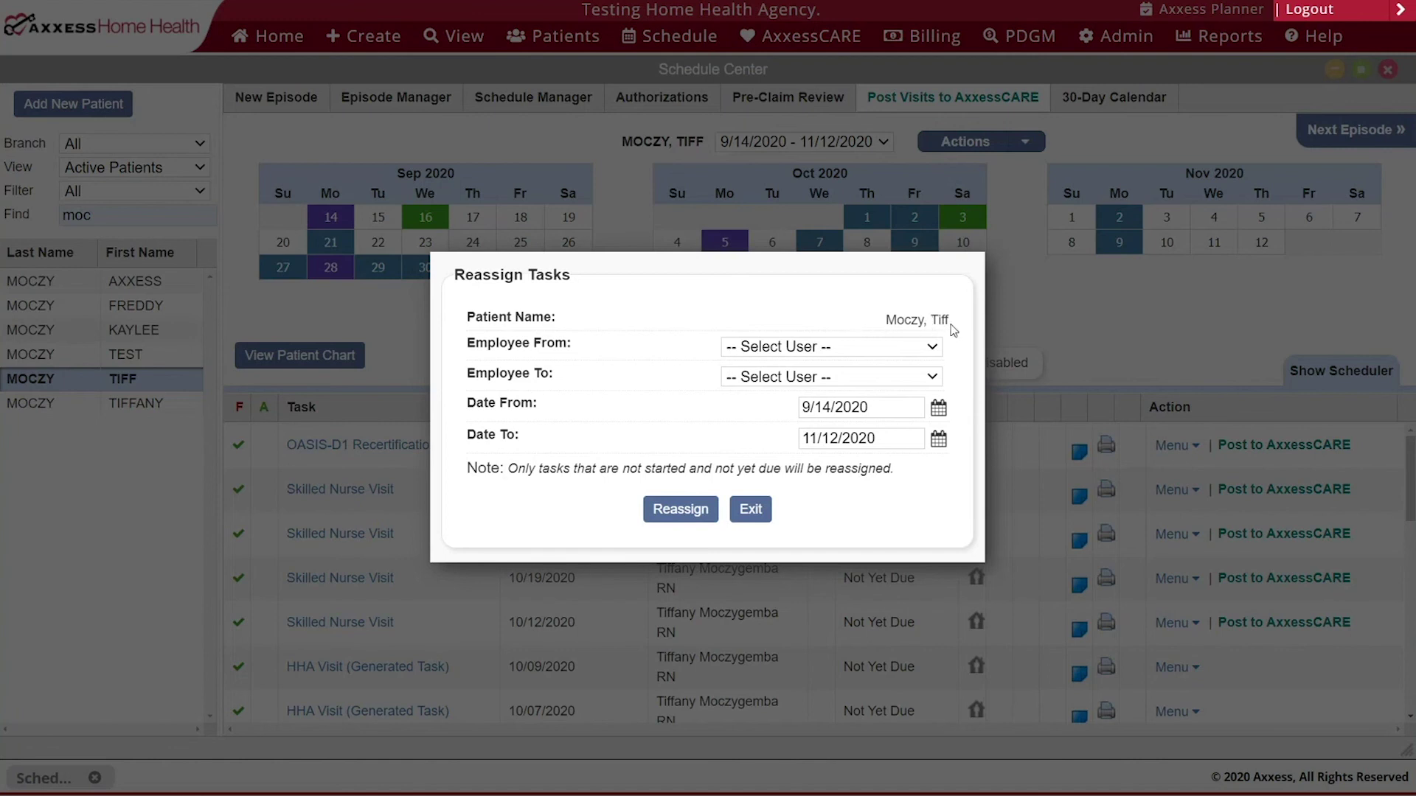
{"action": "left_click", "coordinate": [901, 354]}
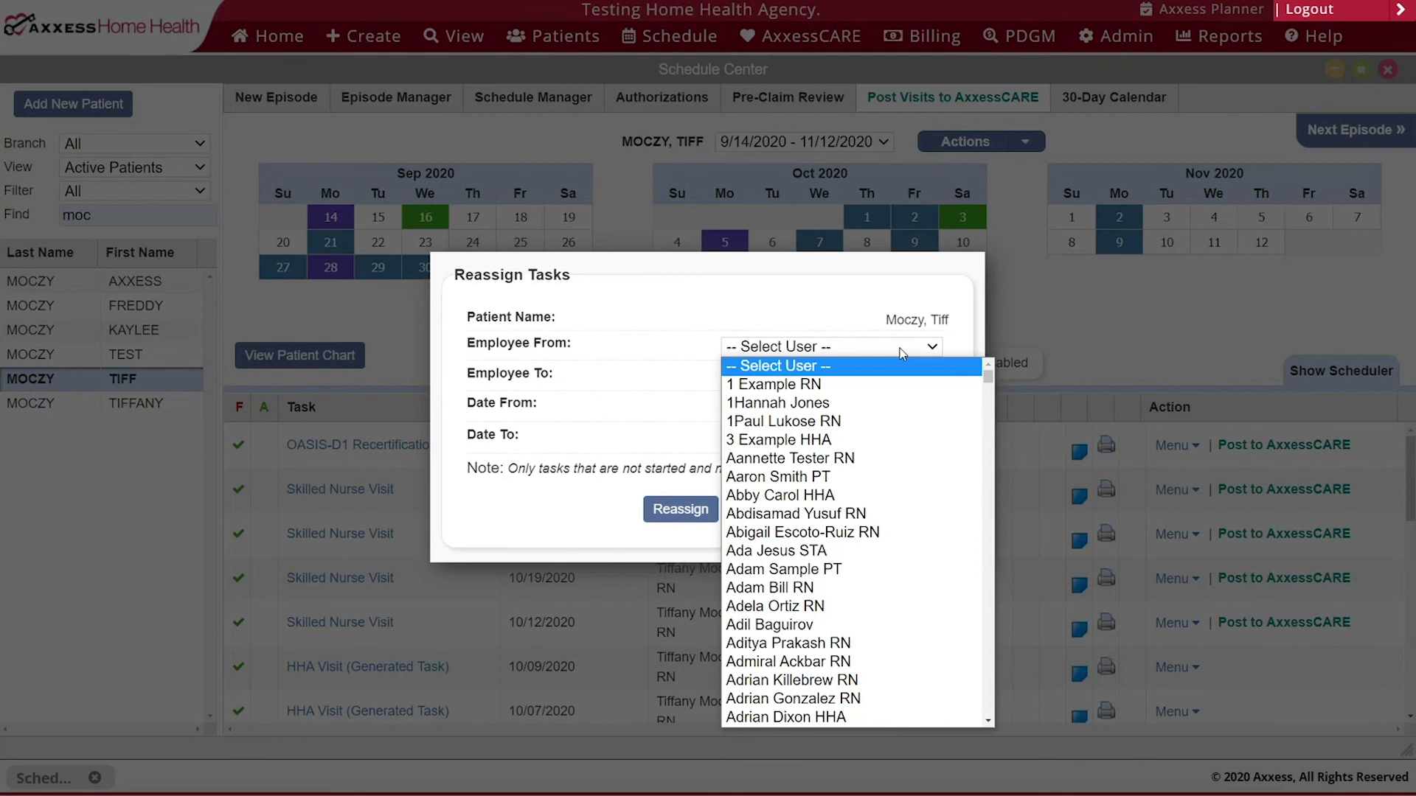
{"action": "type", "text": "tiff"}
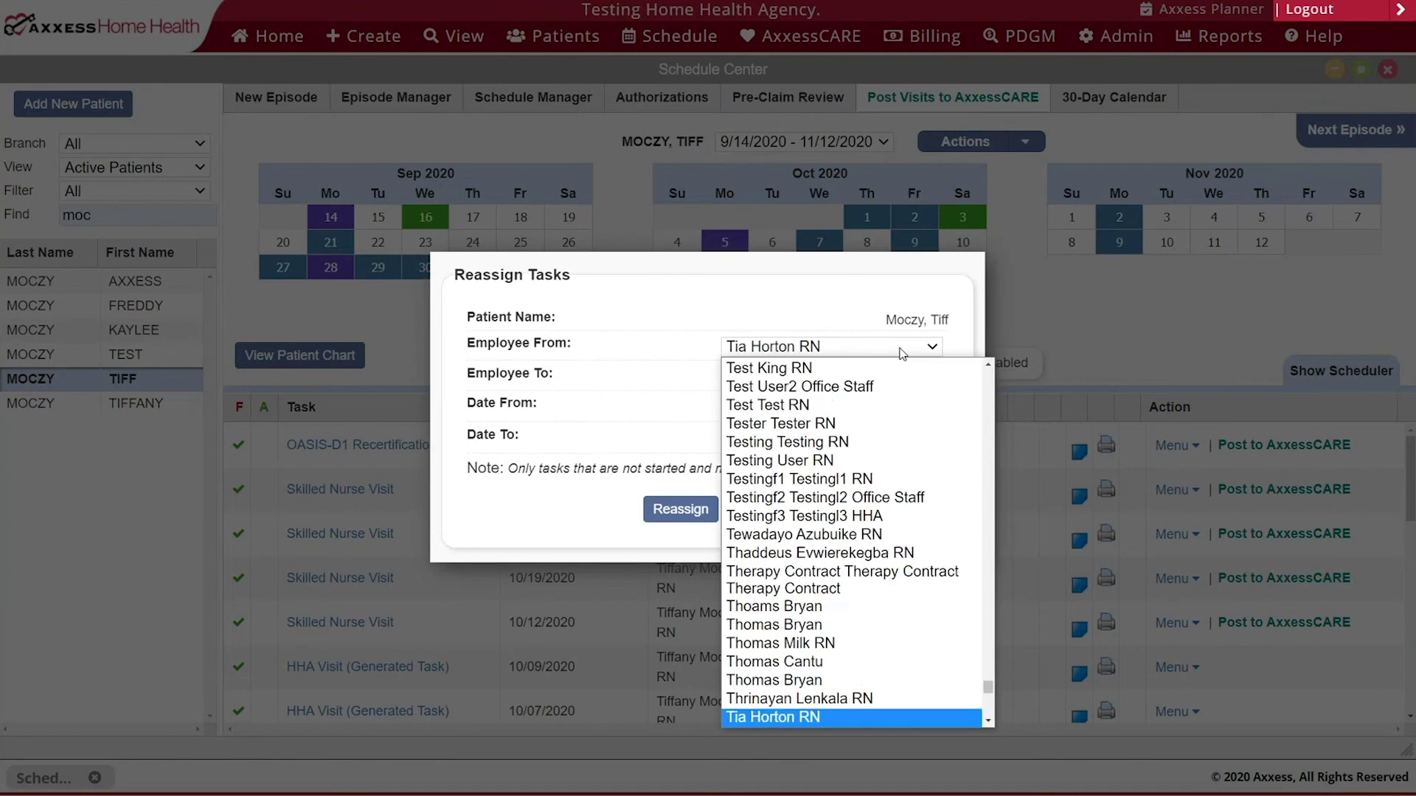
{"action": "key", "text": "Down"}
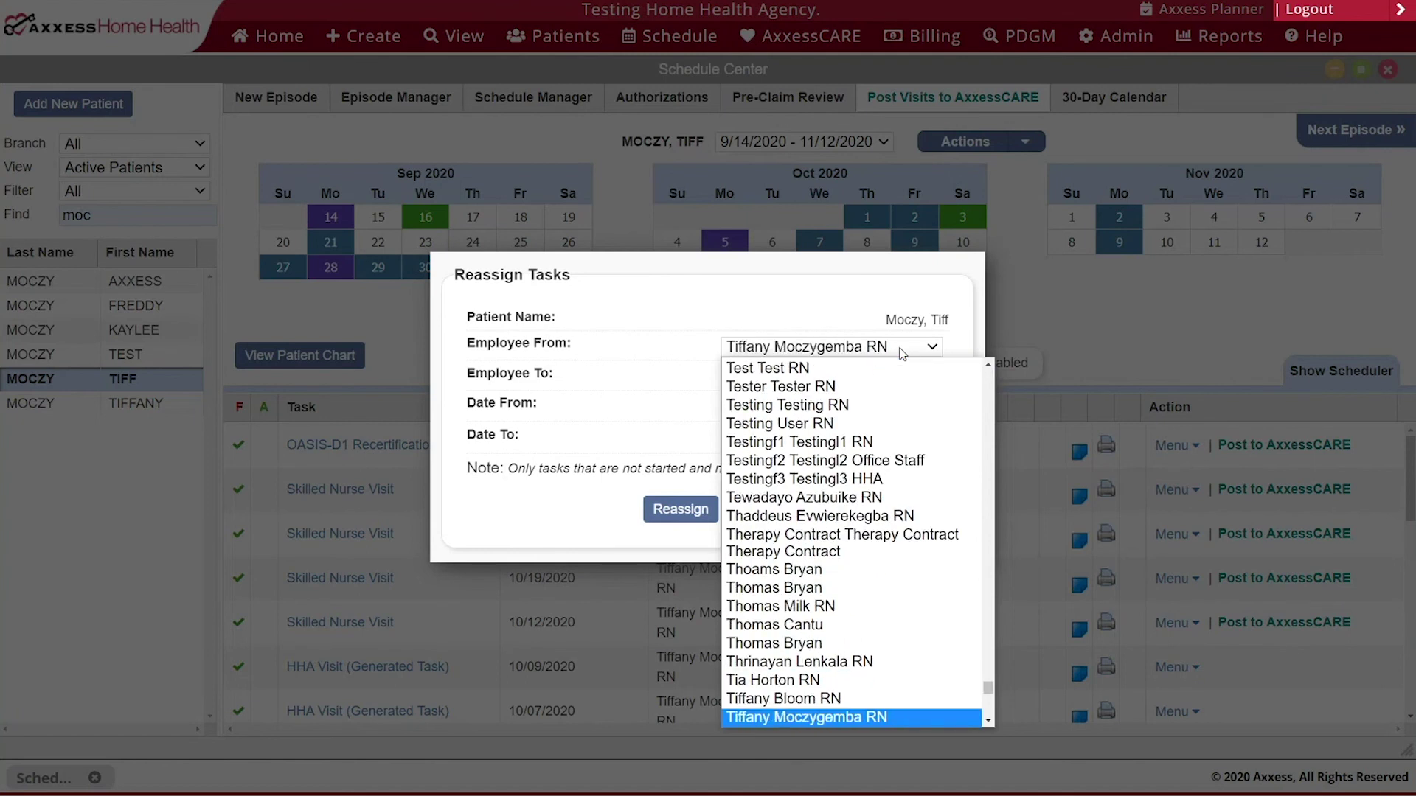
{"action": "key", "text": "Return"}
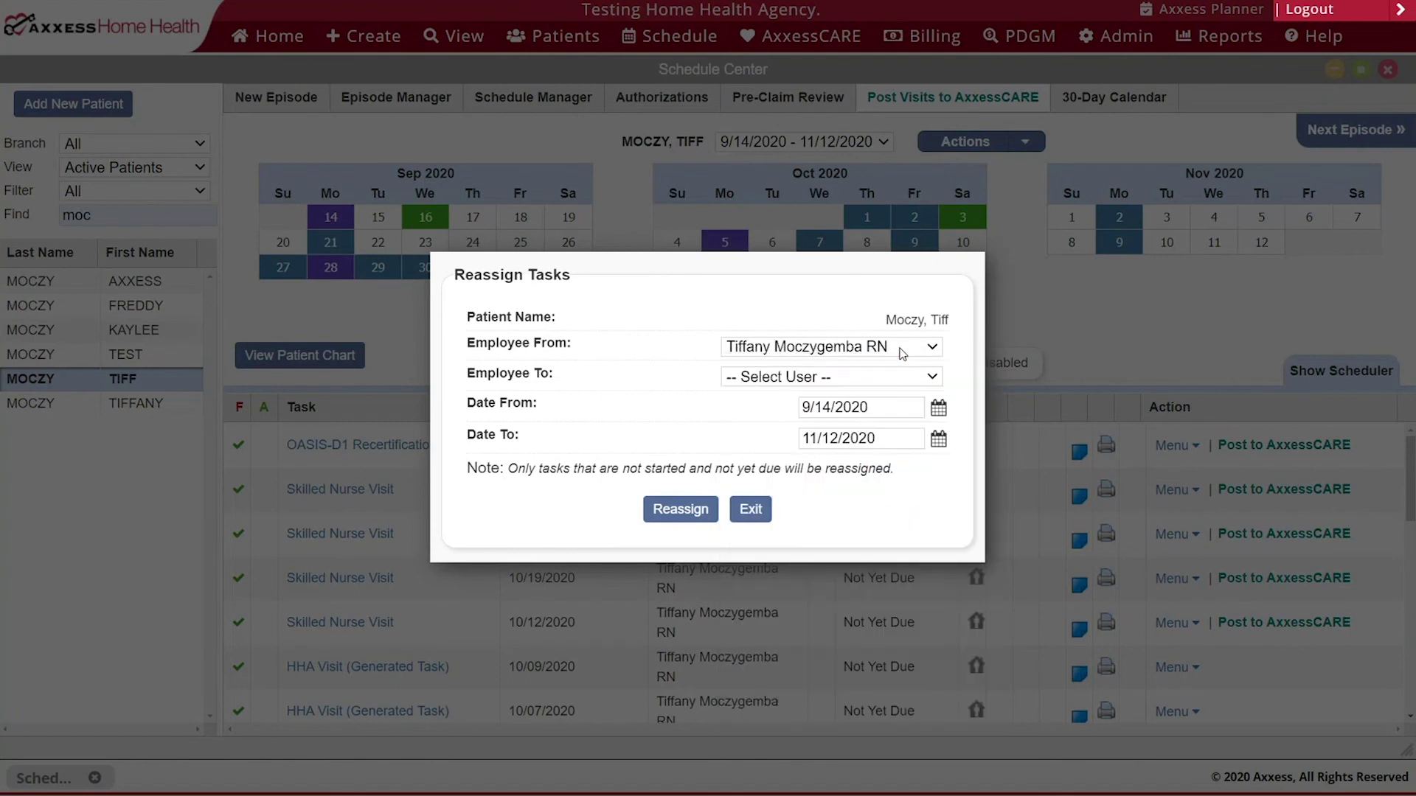
{"action": "left_click", "coordinate": [850, 379]}
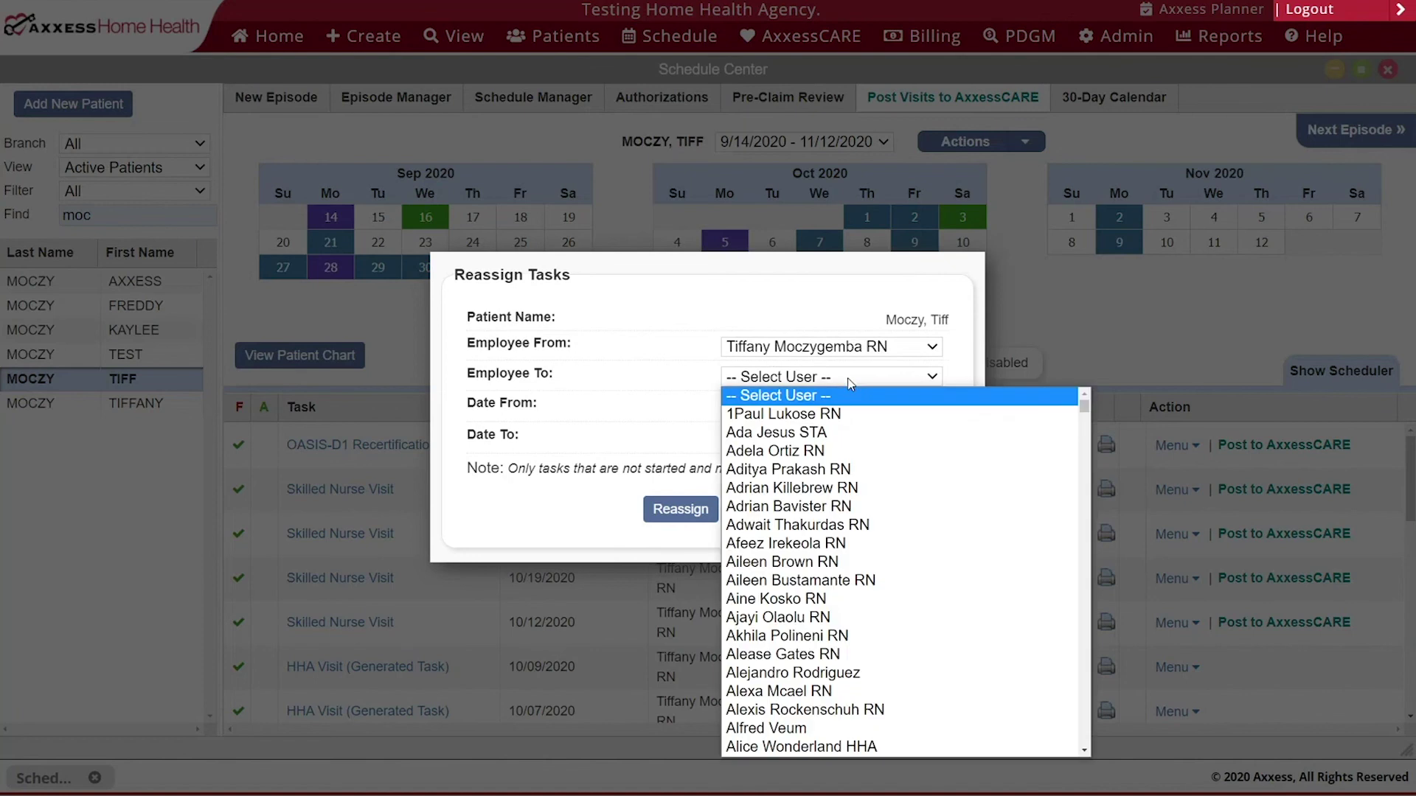
{"action": "type", "text": "bre"}
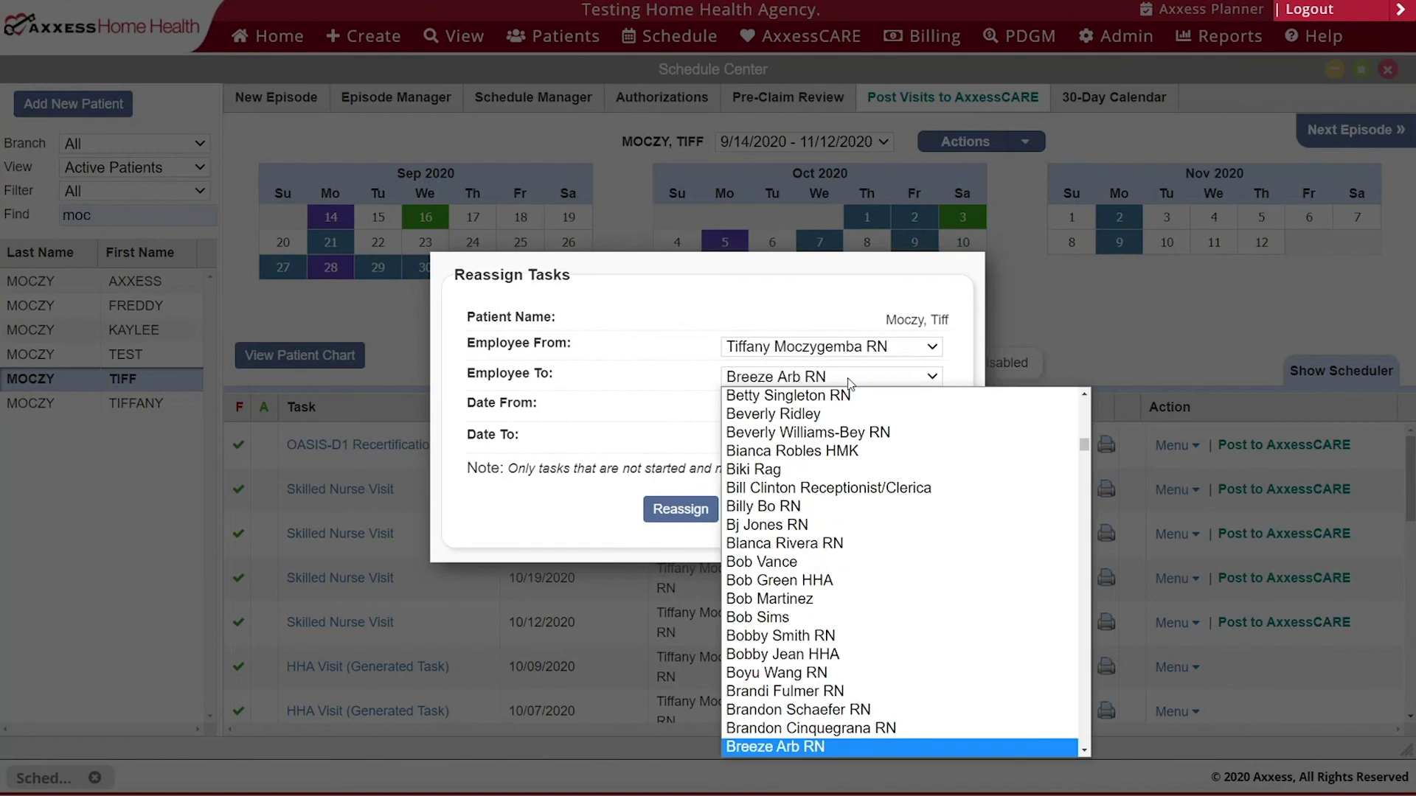
{"action": "key", "text": "Return"}
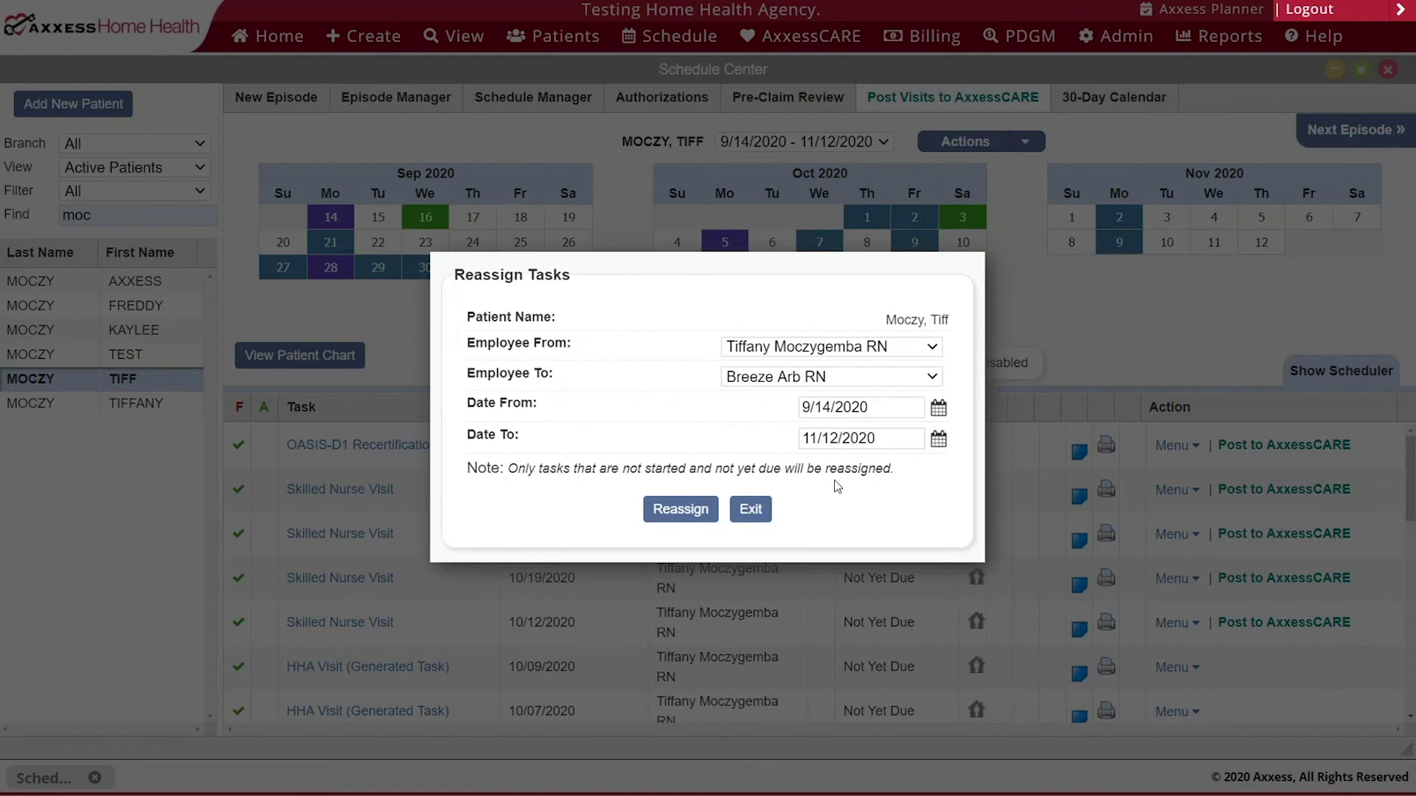
{"action": "left_click", "coordinate": [654, 517]}
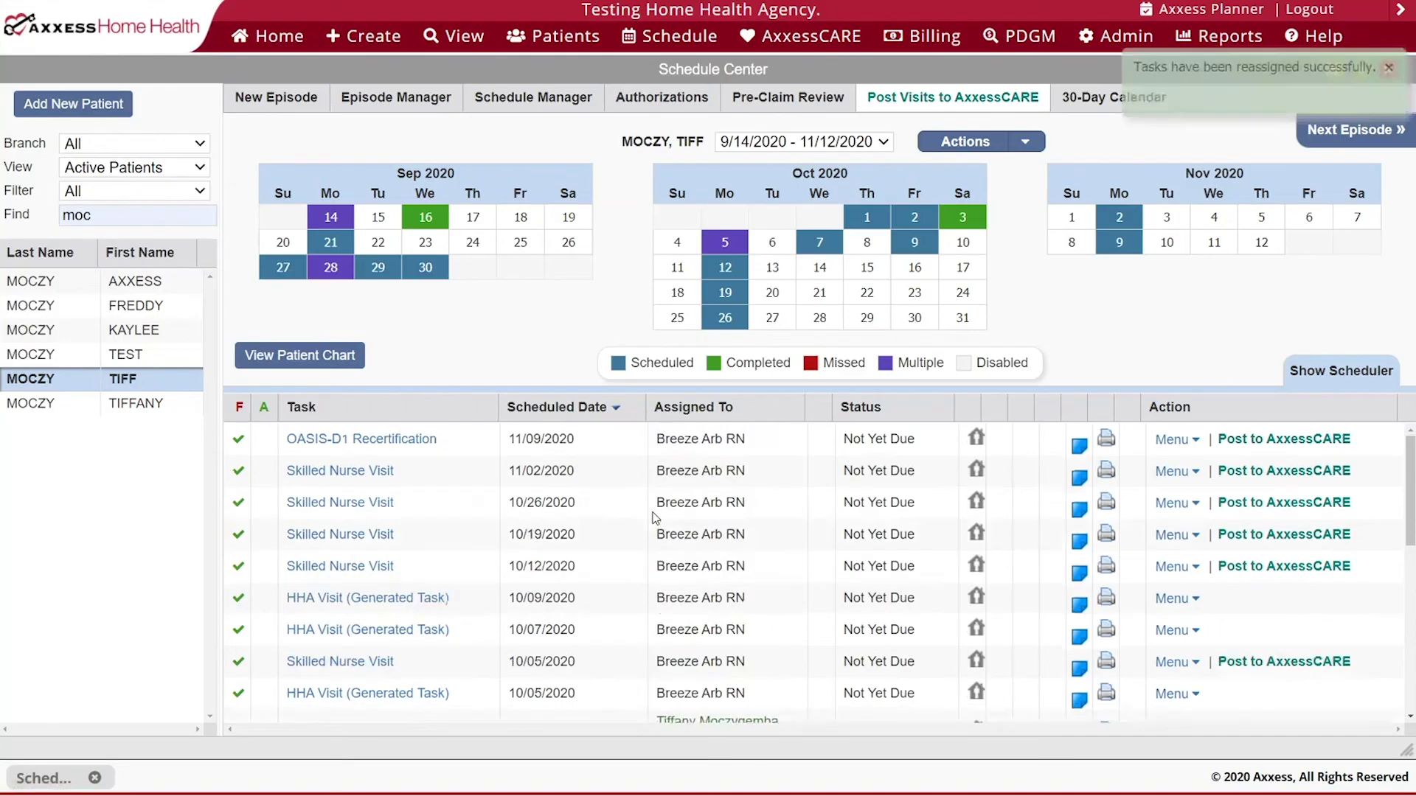
{"action": "scroll", "coordinate": [654, 513], "scroll_direction": "down", "scroll_amount": 3}
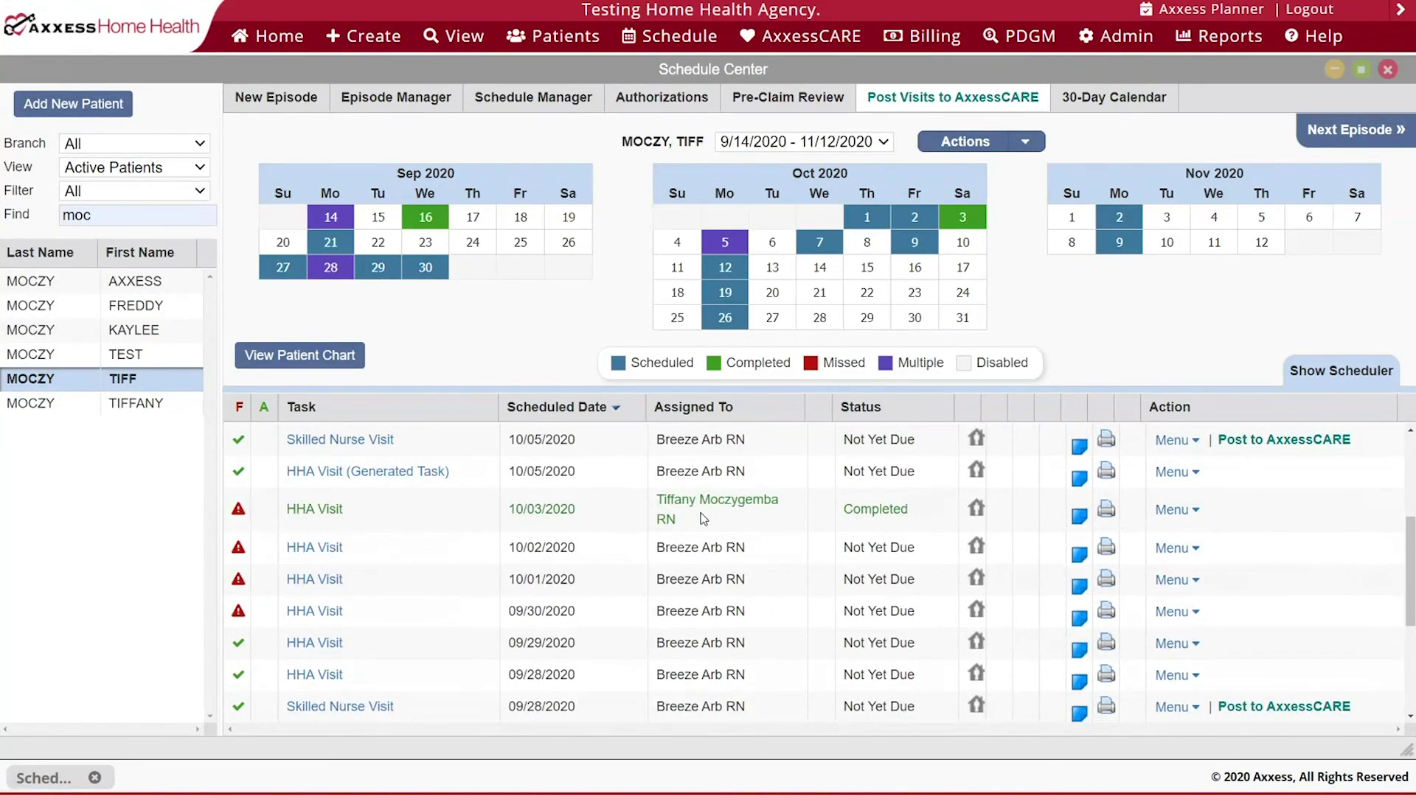
{"action": "scroll", "coordinate": [703, 518], "scroll_direction": "down", "scroll_amount": 3}
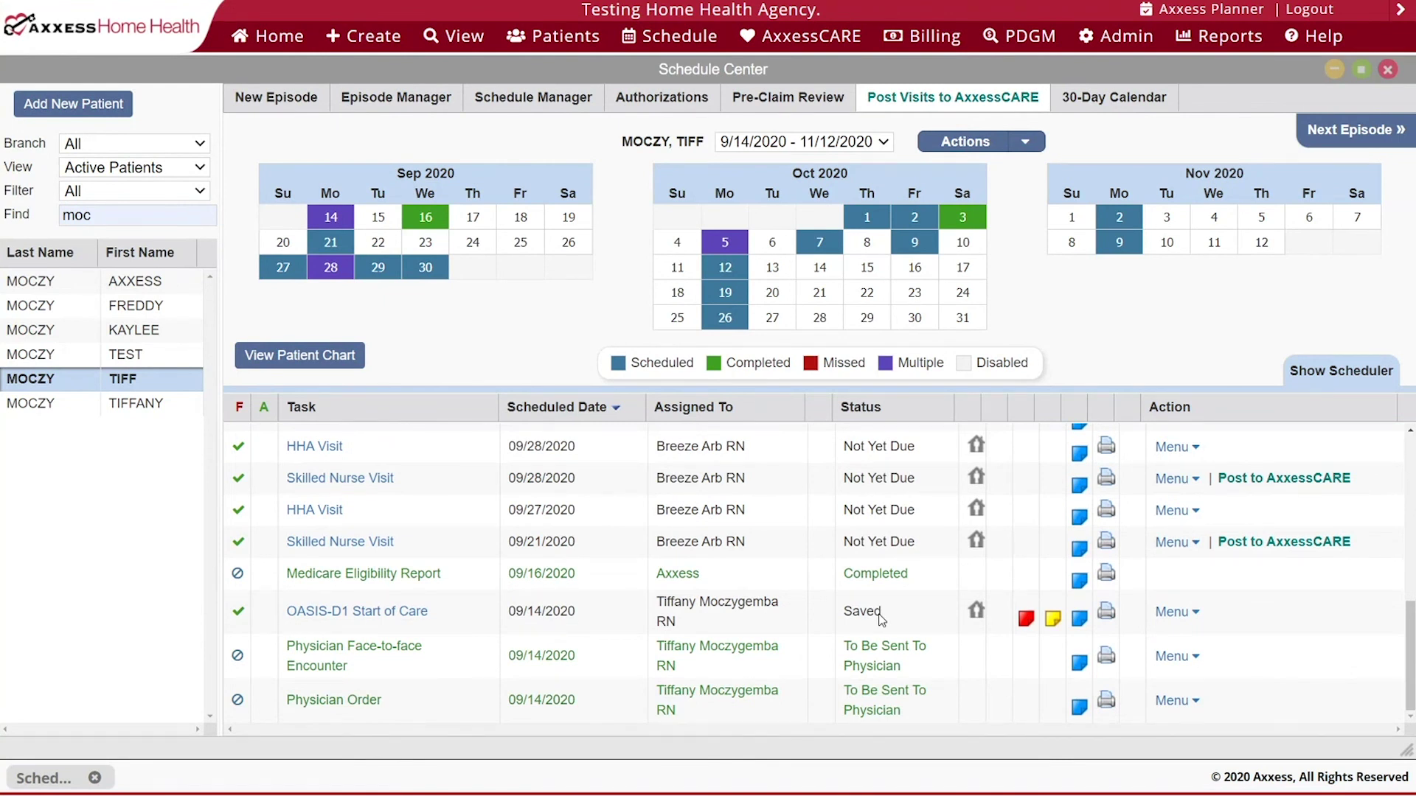
{"action": "mouse_move", "coordinate": [537, 112]}
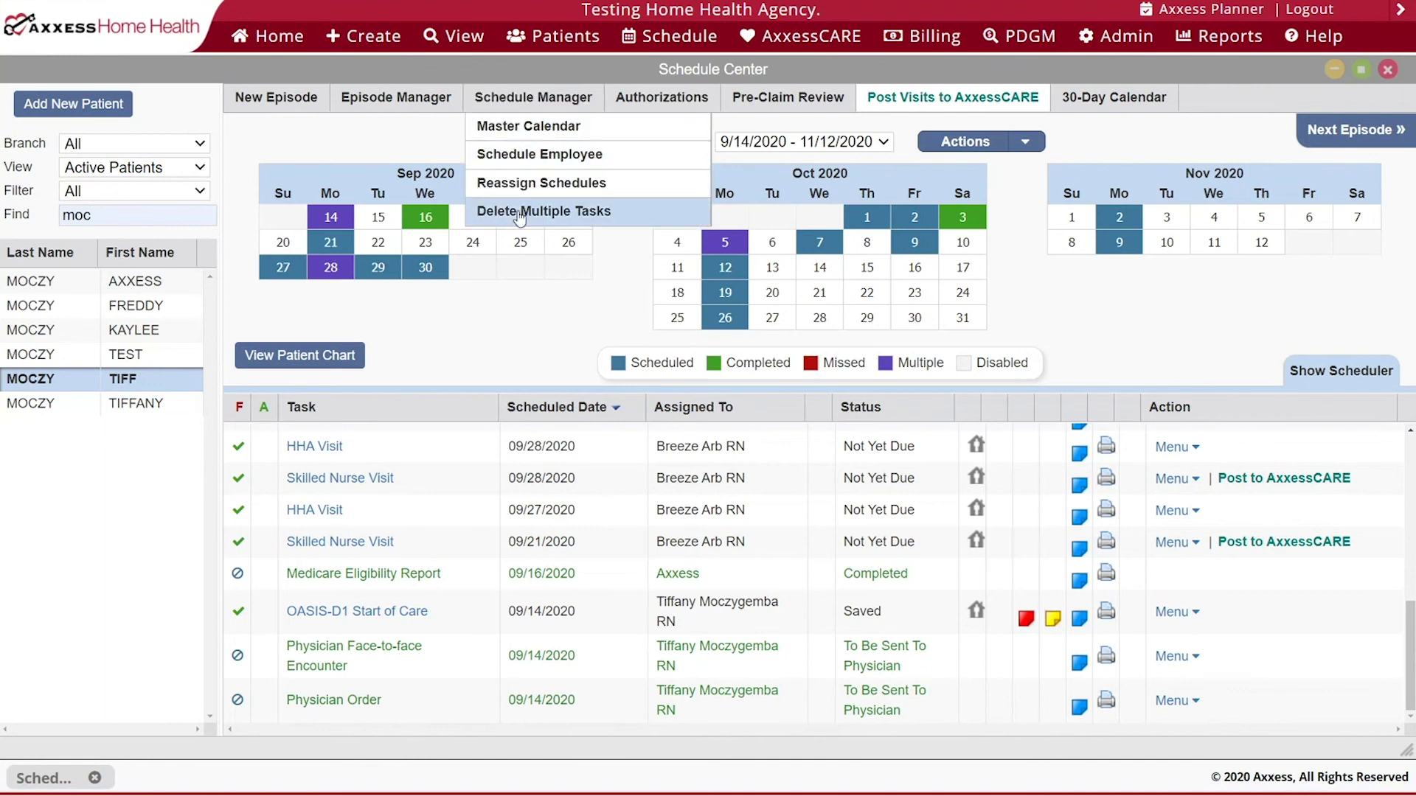
- Open Delete Multiple Tasks full-screen and sort the task list by task name
{"action": "left_click", "coordinate": [635, 225]}
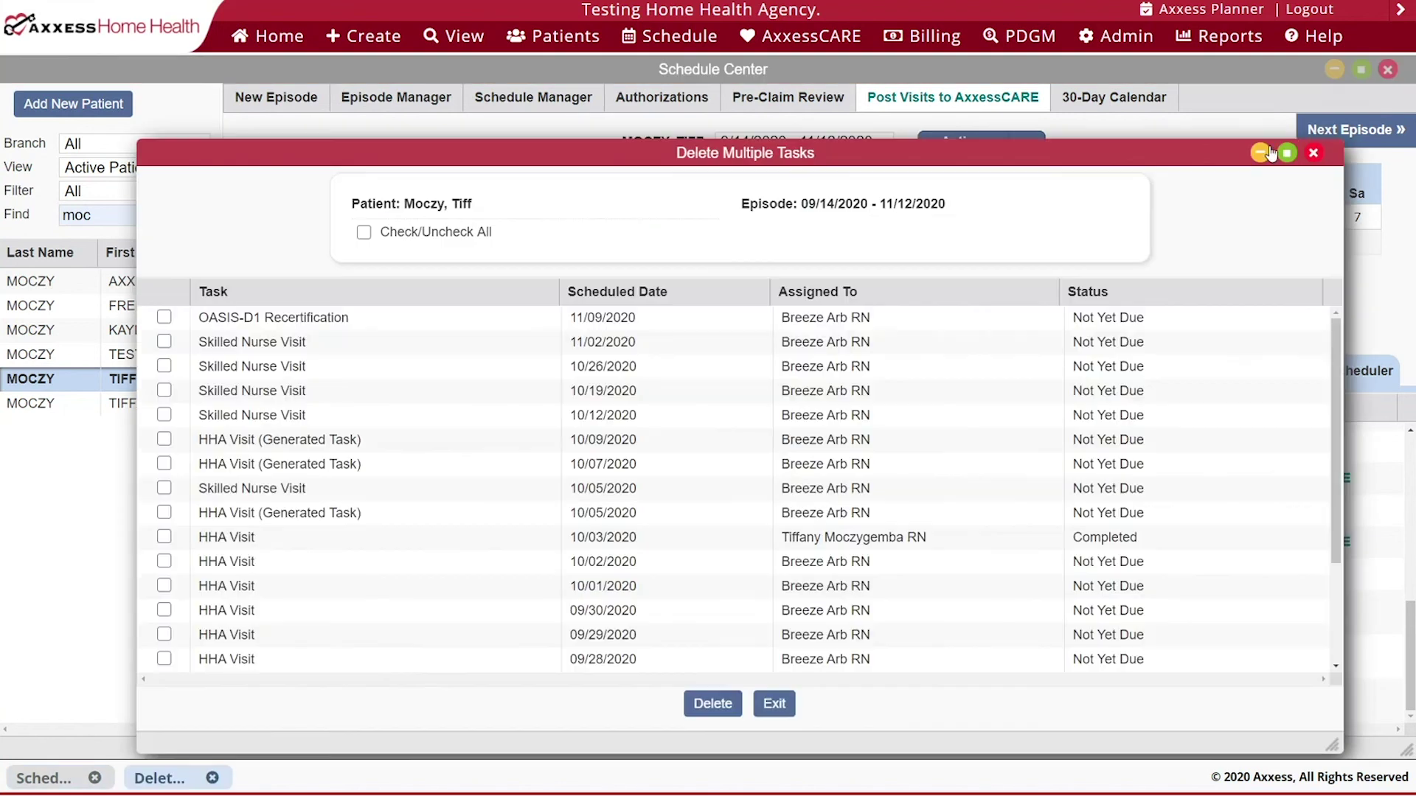
{"action": "left_click", "coordinate": [1287, 153]}
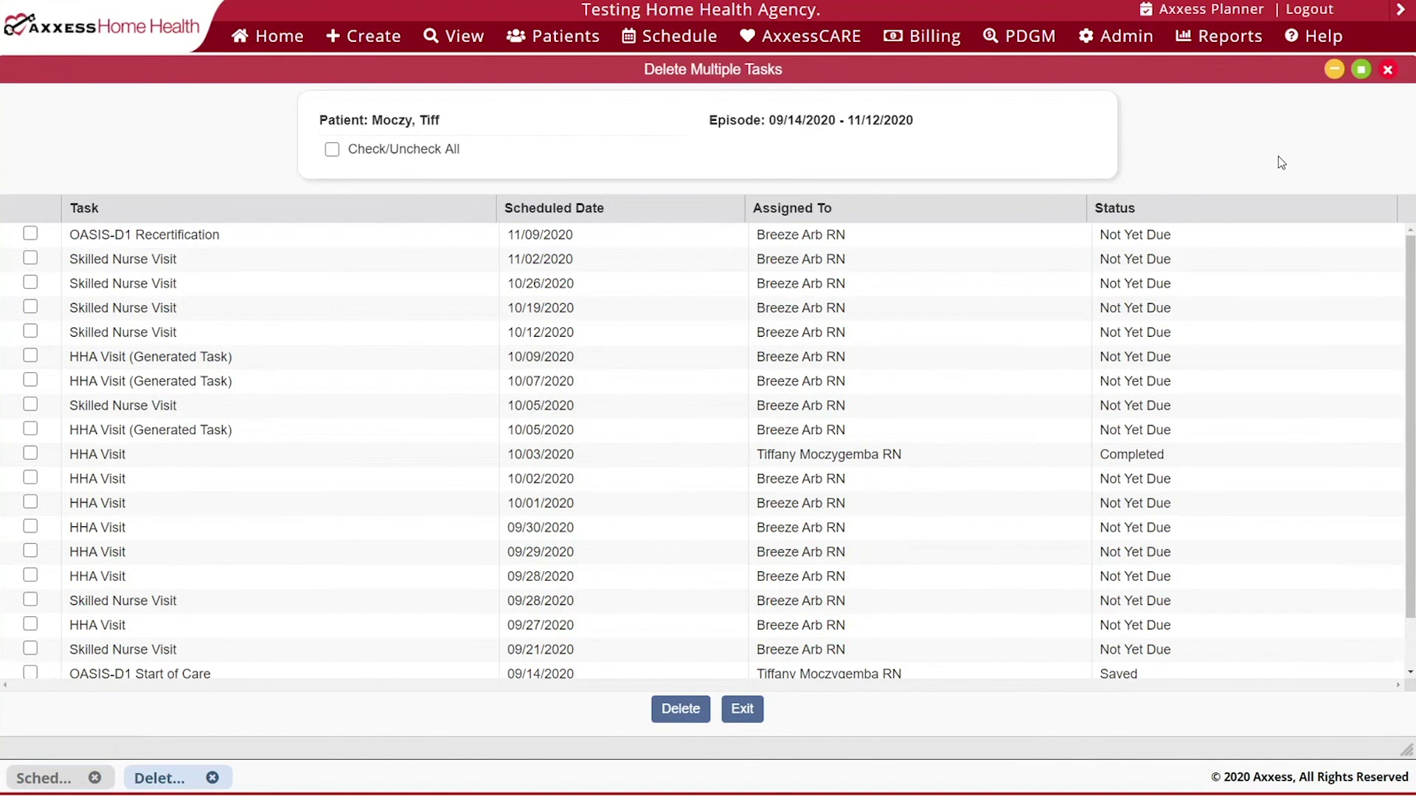
{"action": "left_click", "coordinate": [332, 149]}
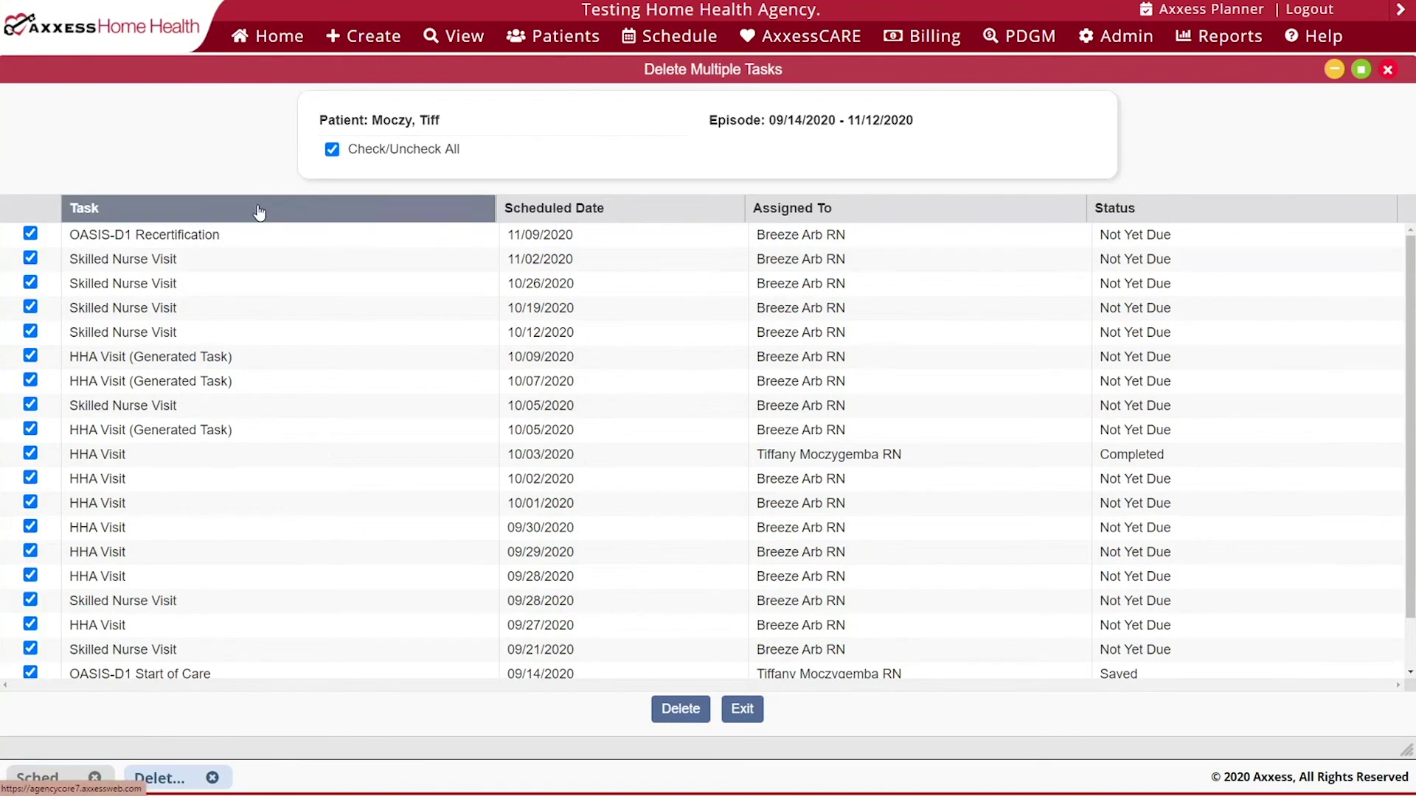
{"action": "left_click", "coordinate": [259, 212]}
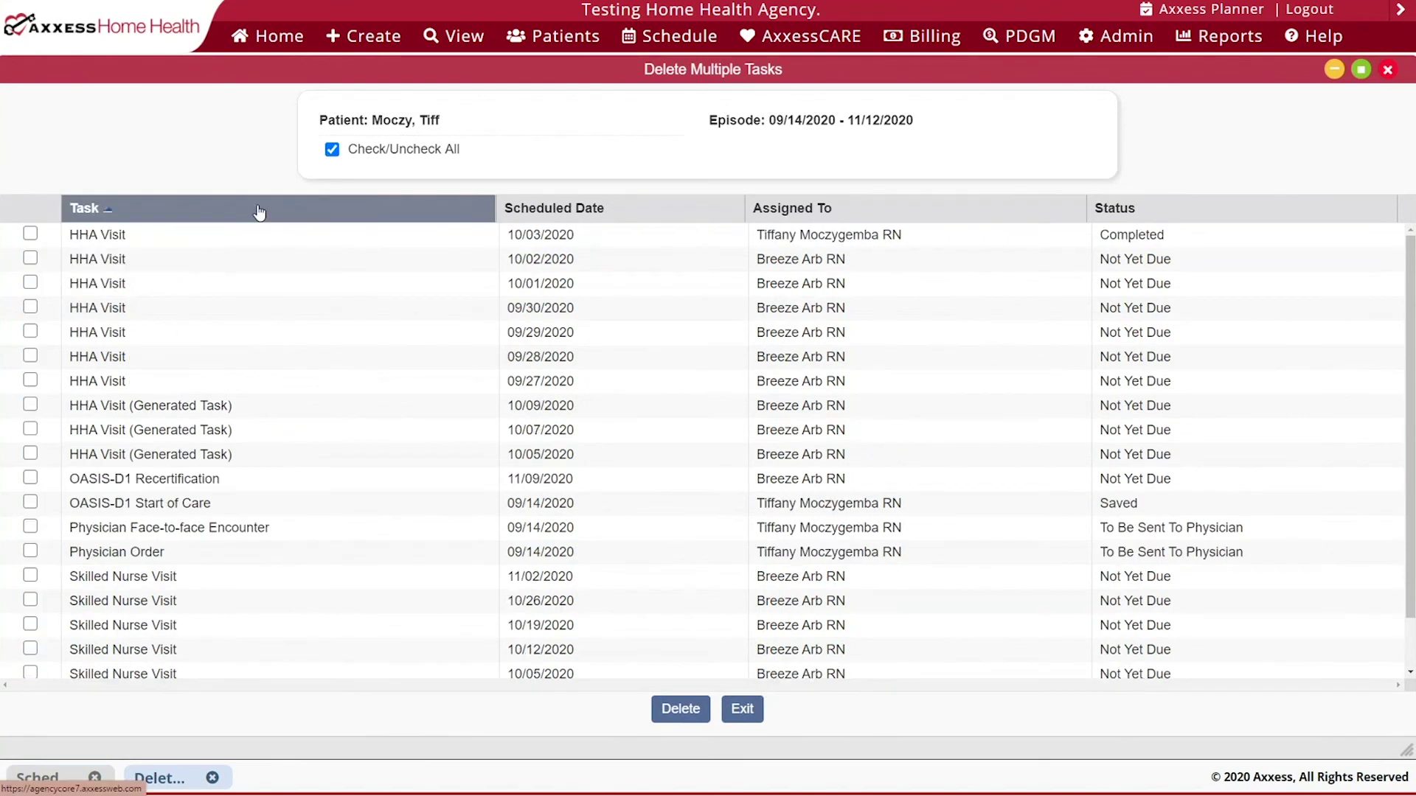
{"action": "left_click", "coordinate": [166, 211]}
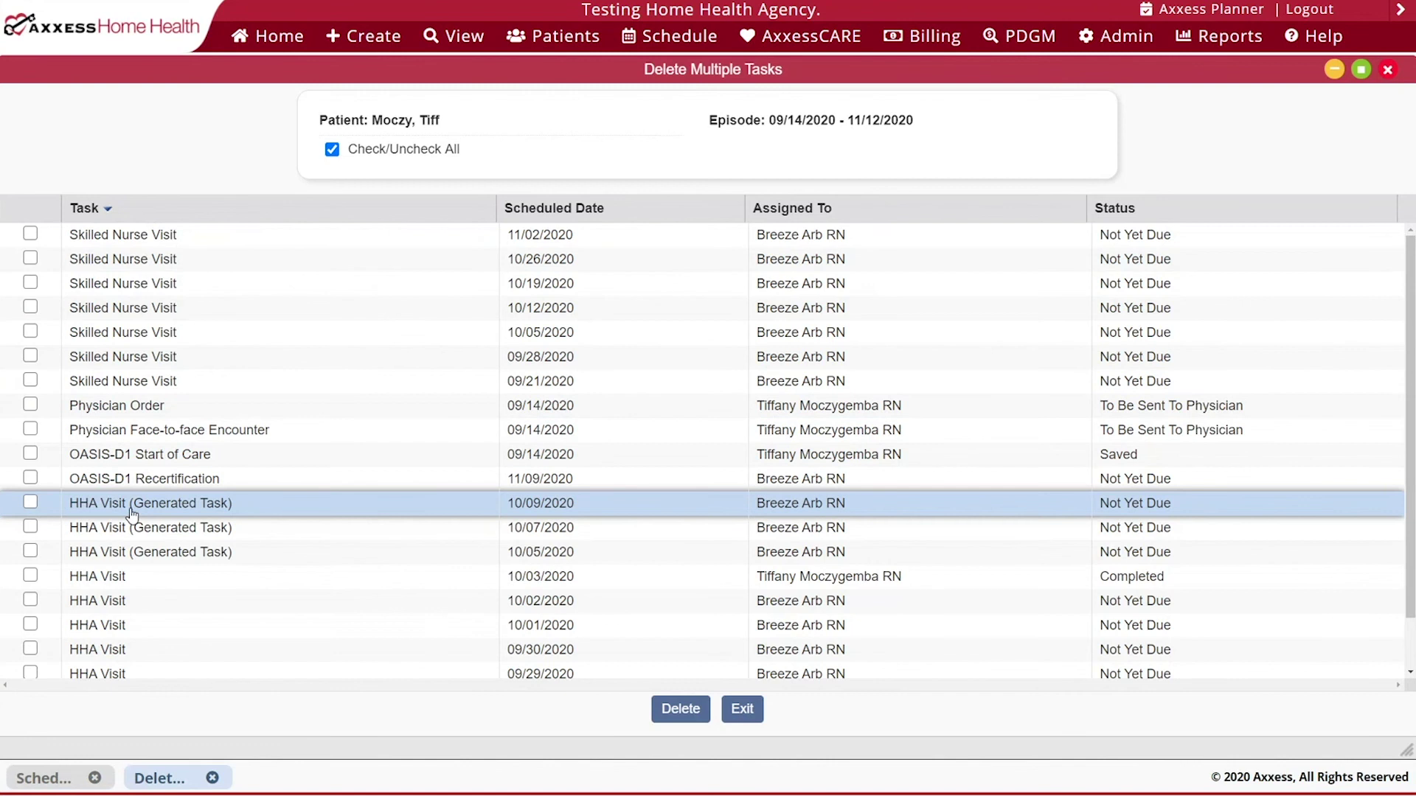
{"action": "scroll", "coordinate": [129, 656], "scroll_direction": "down", "scroll_amount": 1}
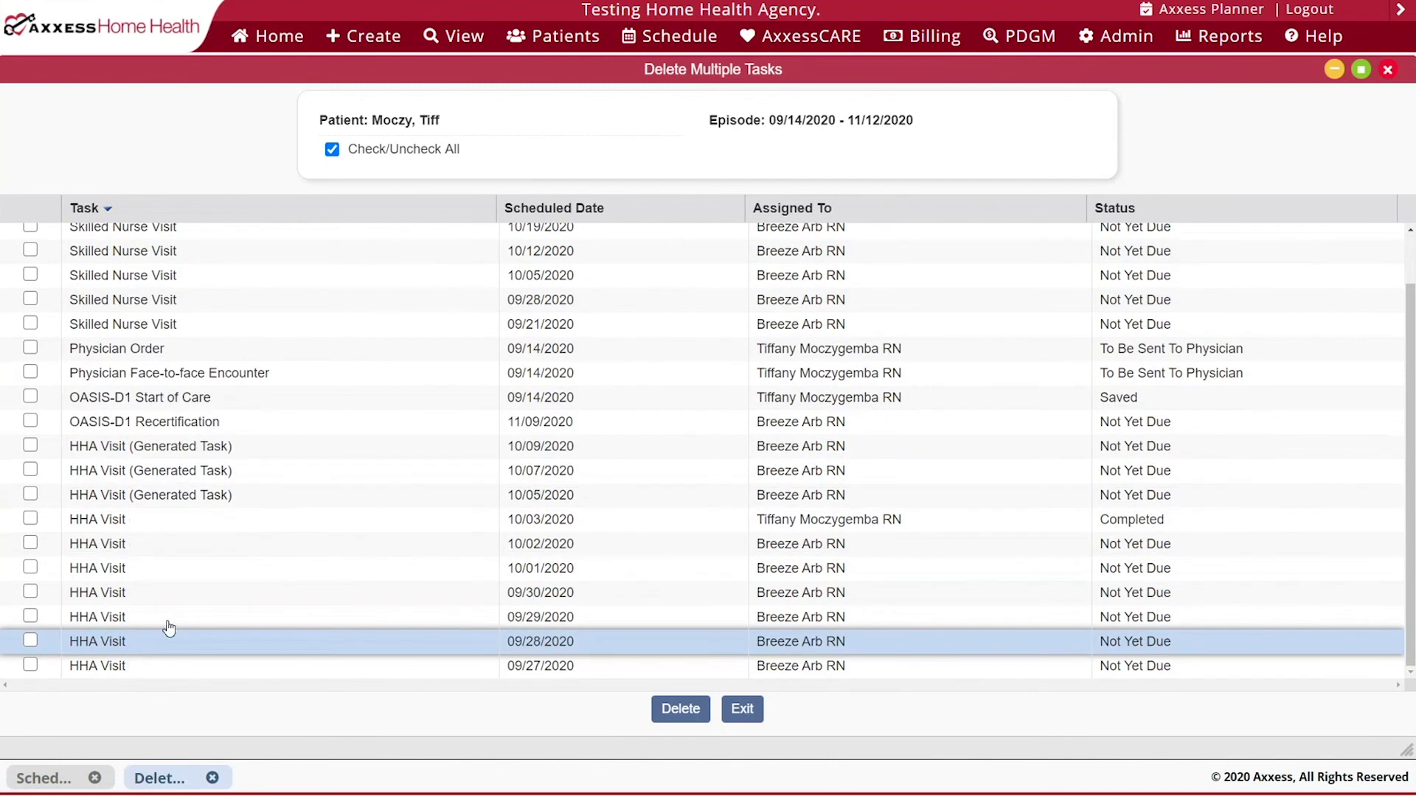
- Tick every HHA Visit and generated HHA task from 09/27 through 10/09
{"action": "left_click", "coordinate": [29, 445]}
{"action": "left_click", "coordinate": [30, 494]}
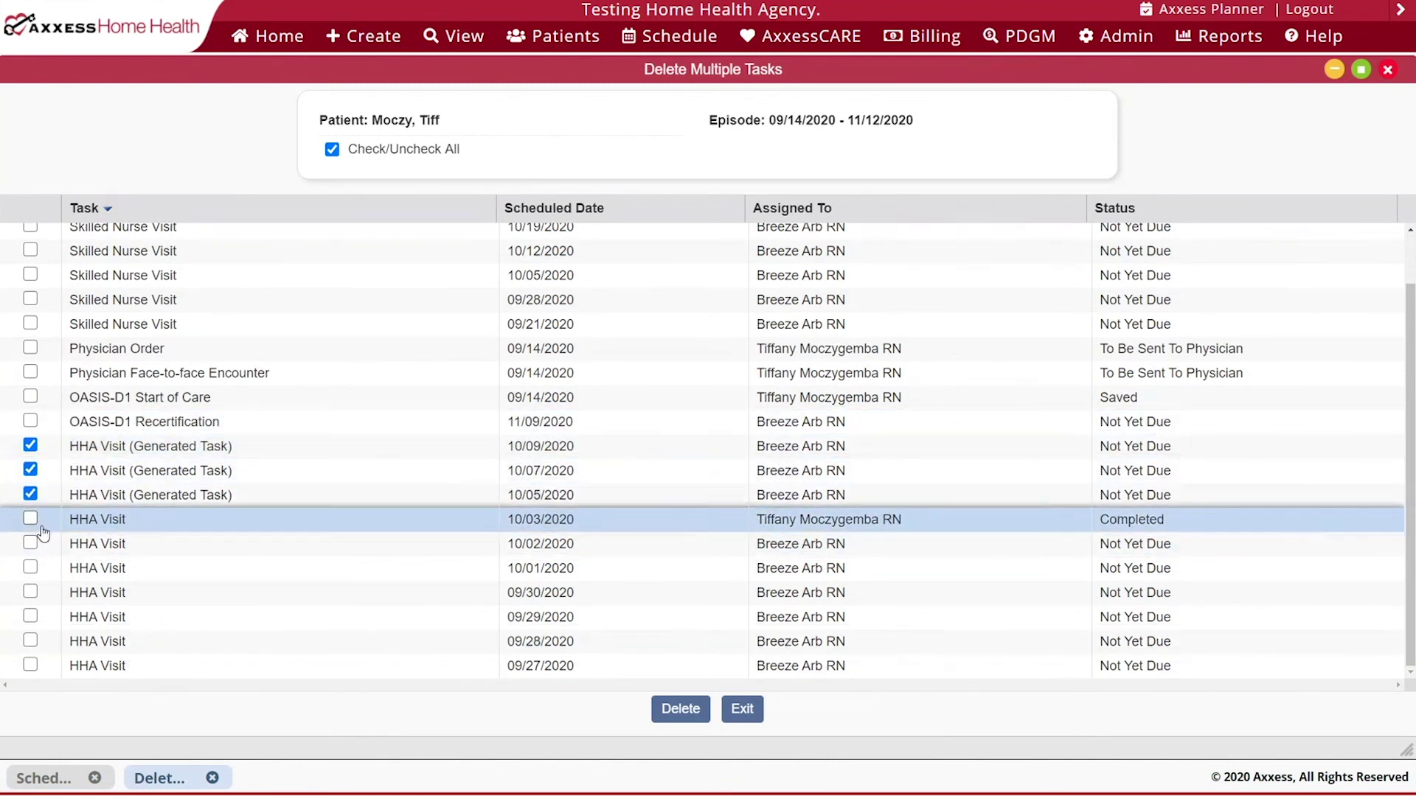
{"action": "left_click", "coordinate": [31, 519]}
{"action": "left_click", "coordinate": [31, 544]}
{"action": "left_click", "coordinate": [31, 568]}
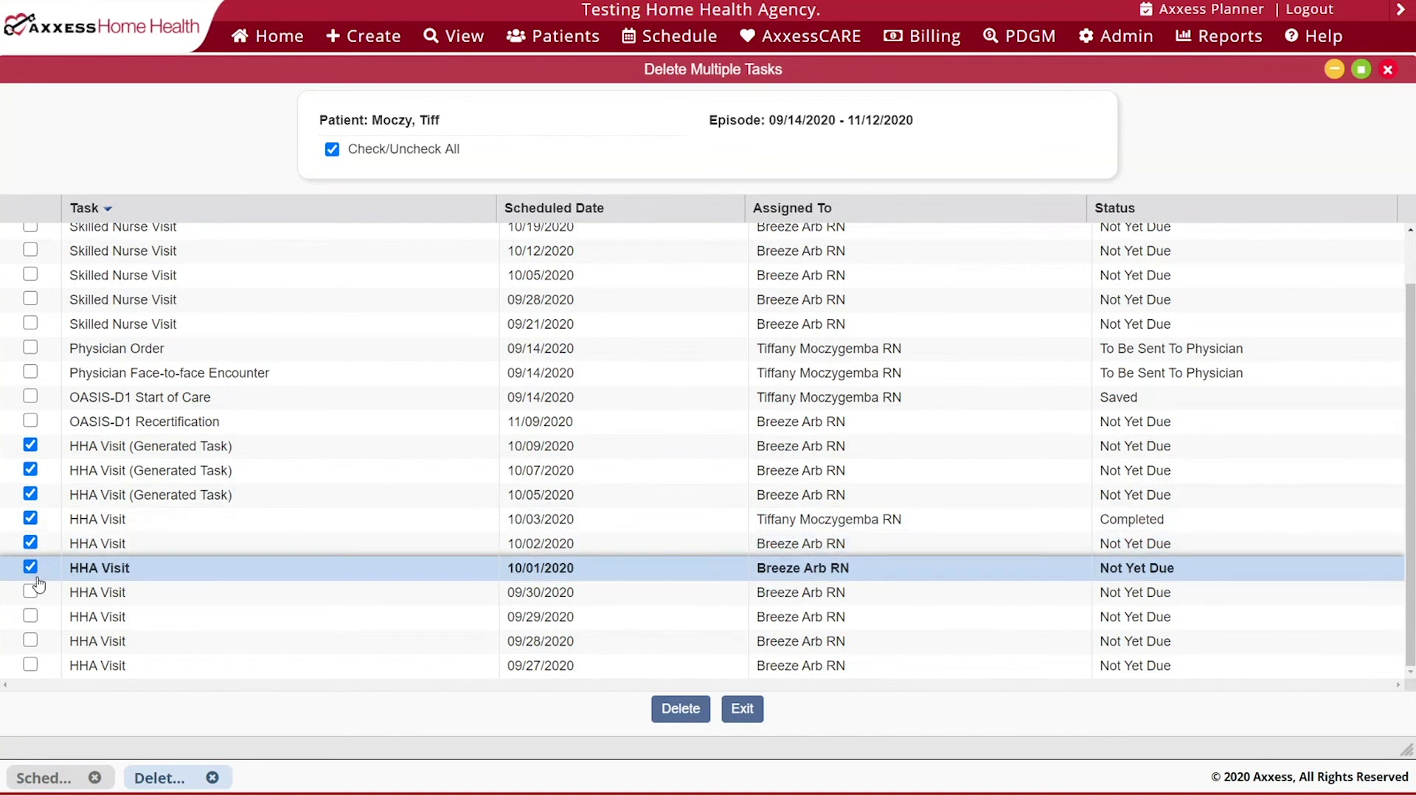
{"action": "left_click", "coordinate": [30, 591]}
{"action": "left_click", "coordinate": [31, 617]}
{"action": "left_click", "coordinate": [30, 640]}
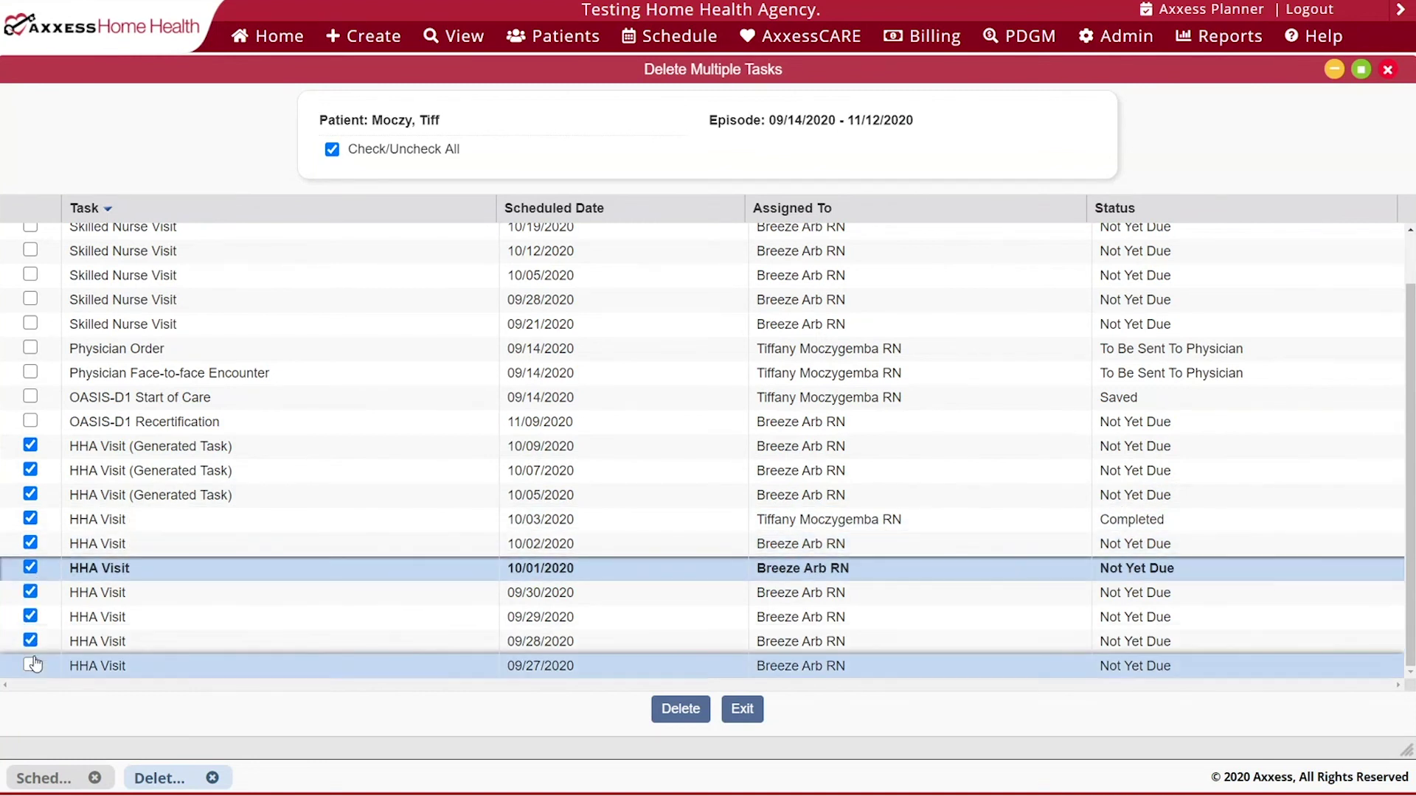
{"action": "left_click", "coordinate": [30, 665]}
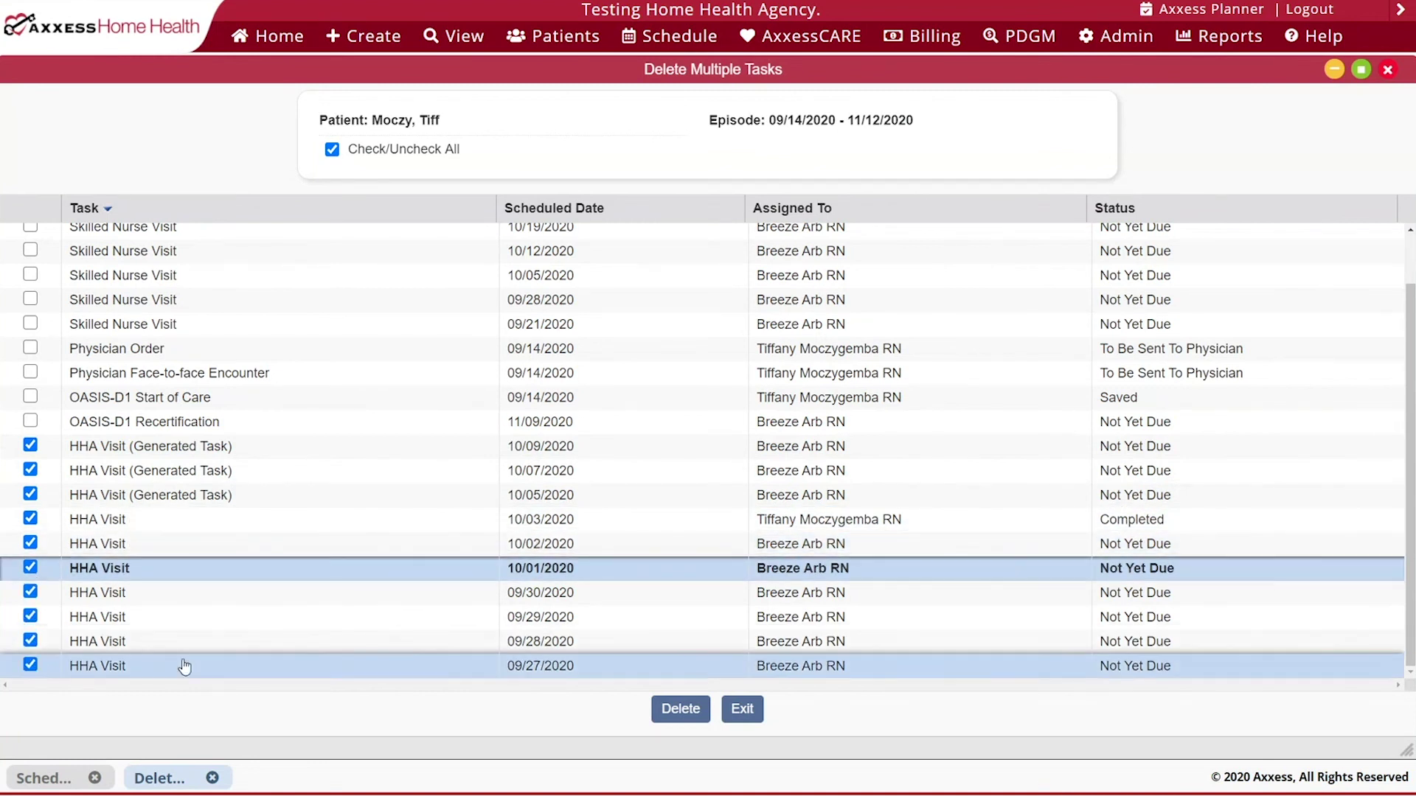
- Delete the checked HHA tasks, then view the scheduler's now-empty HHA list
{"action": "left_click", "coordinate": [680, 710]}
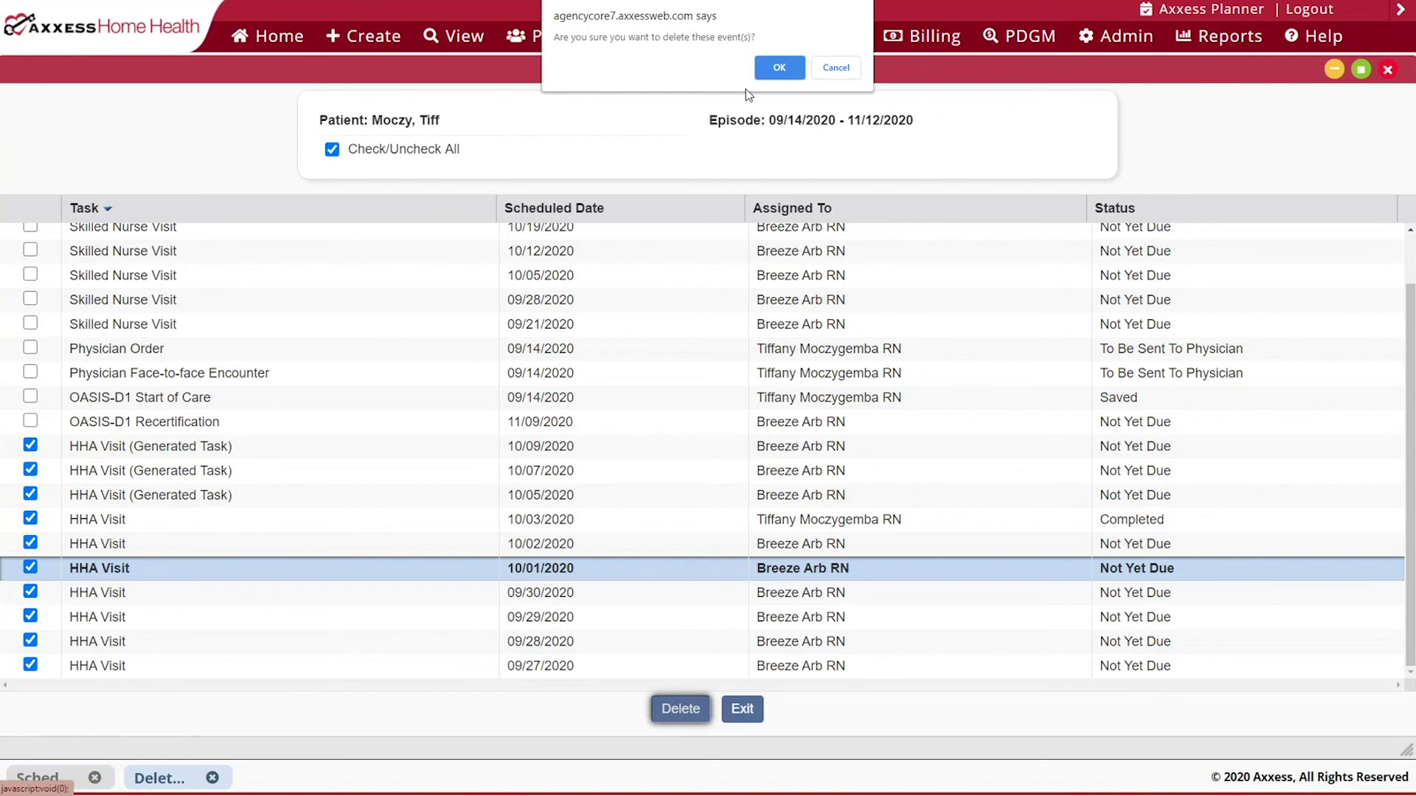
{"action": "left_click", "coordinate": [779, 68]}
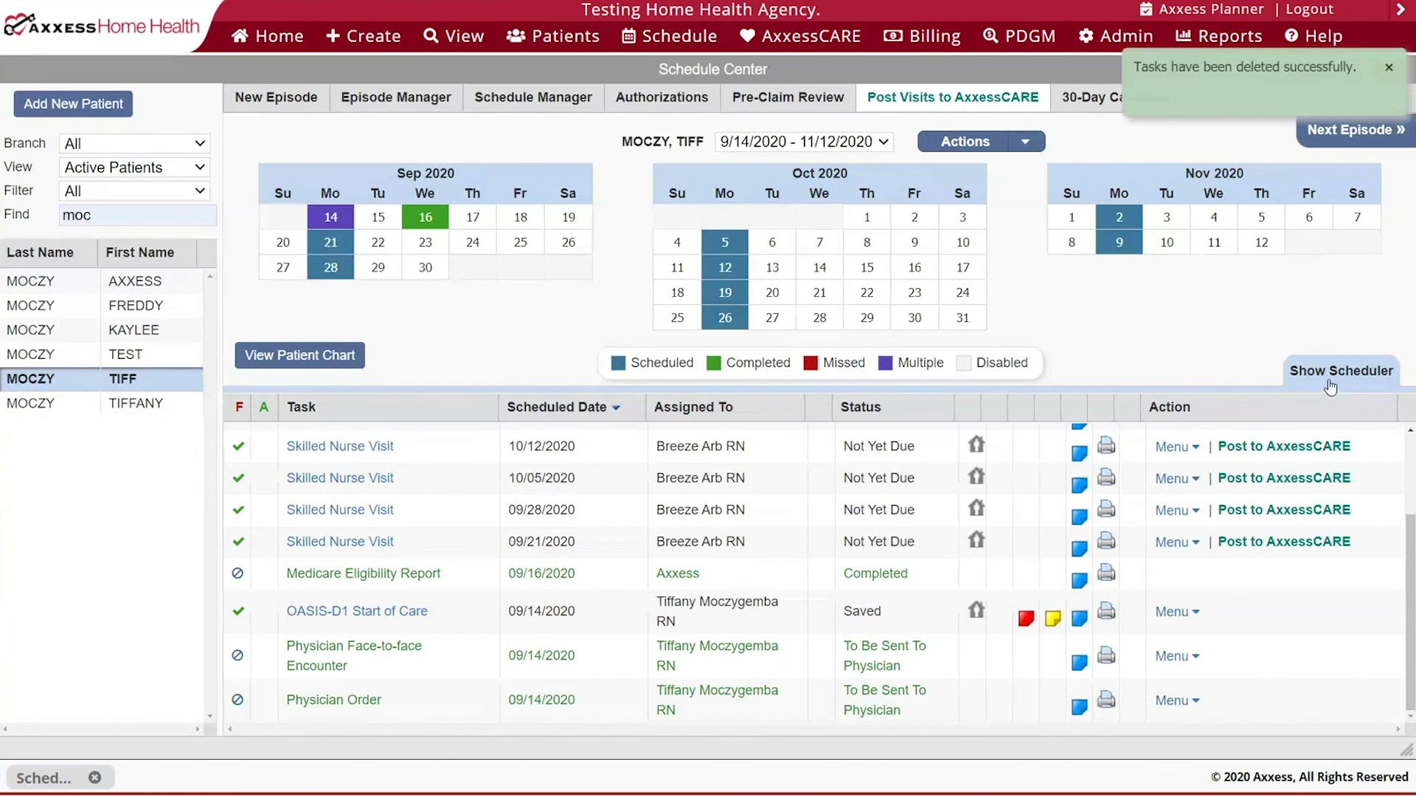
{"action": "left_click", "coordinate": [1330, 385]}
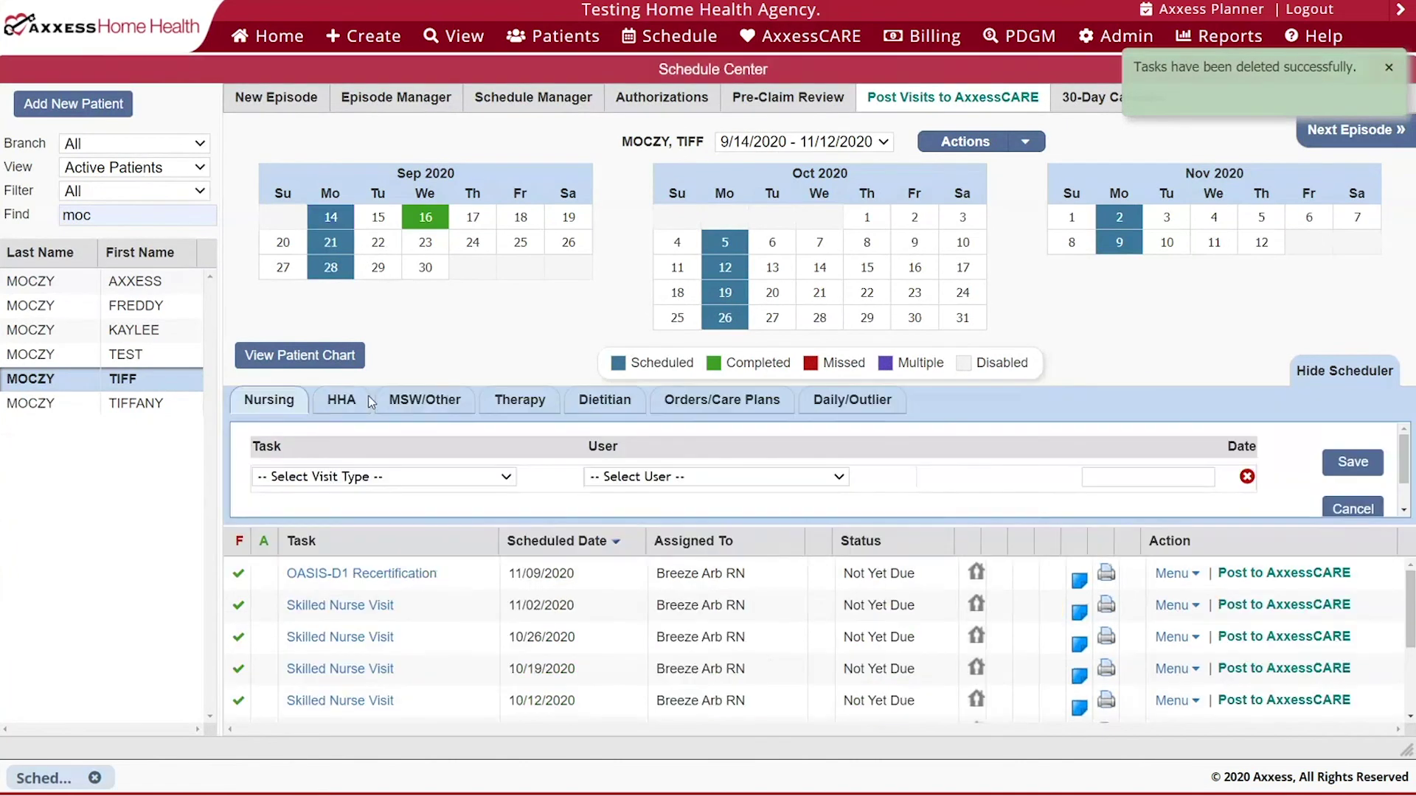
{"action": "left_click", "coordinate": [354, 403]}
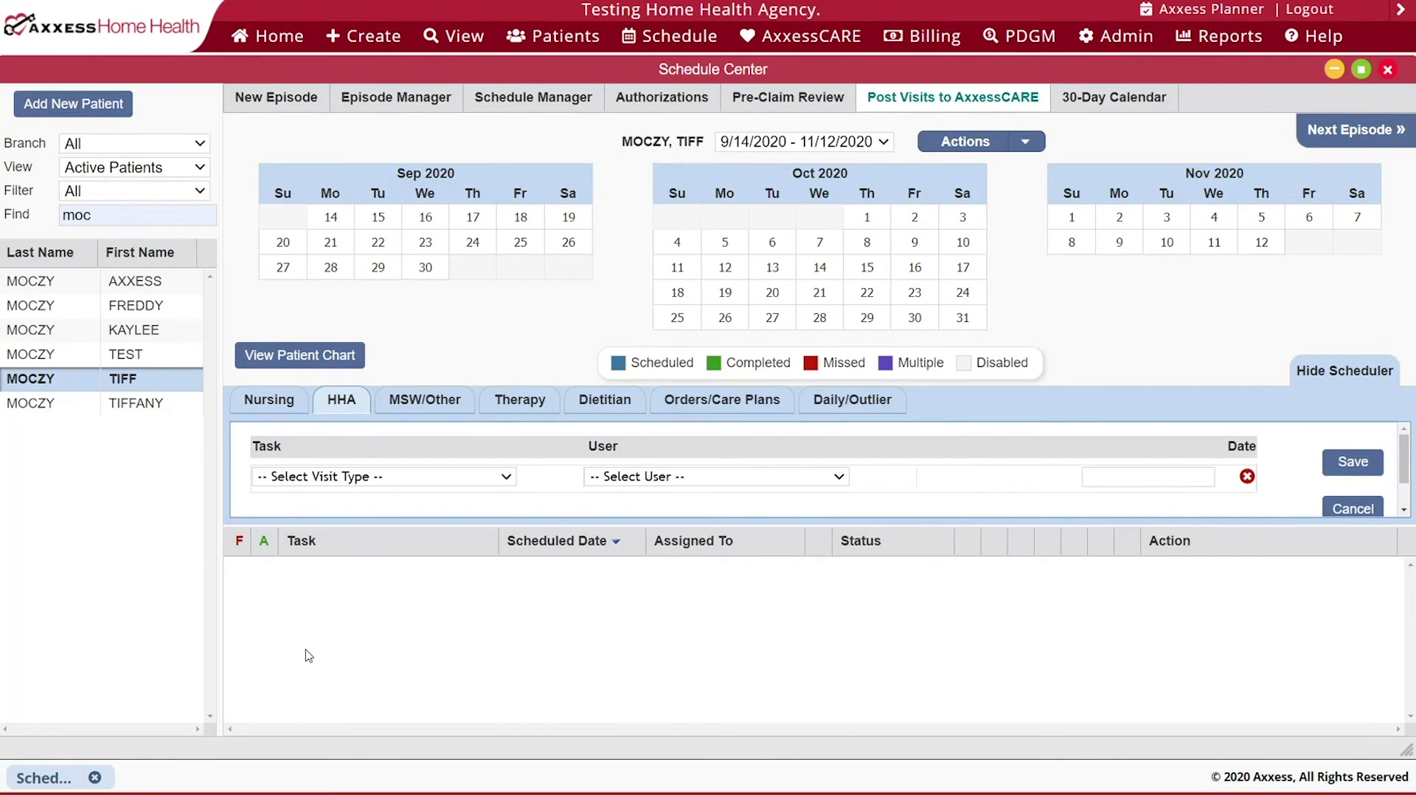
{"action": "left_click", "coordinate": [314, 363]}
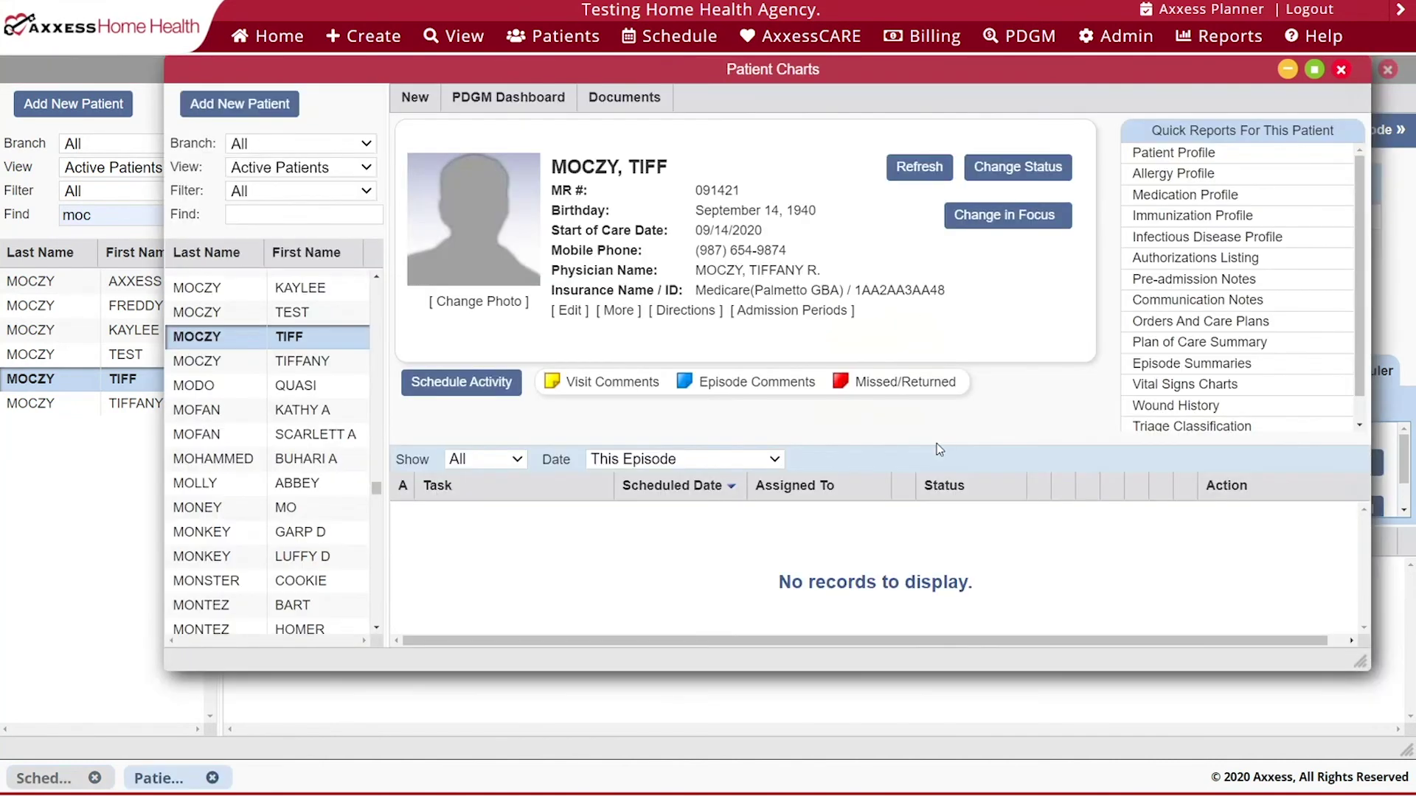
{"action": "scroll", "coordinate": [1302, 277], "scroll_direction": "down", "scroll_amount": 1}
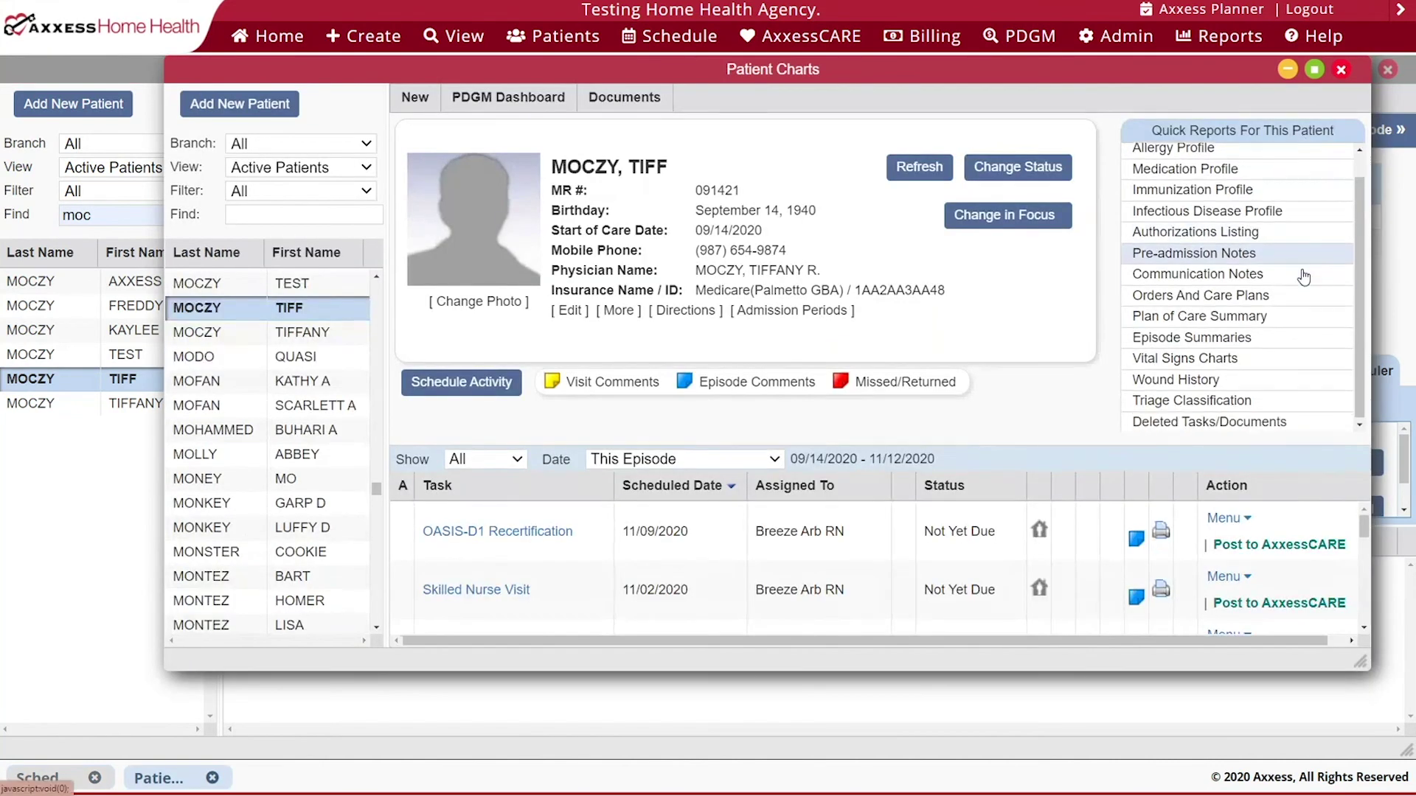
{"action": "left_click", "coordinate": [1196, 420]}
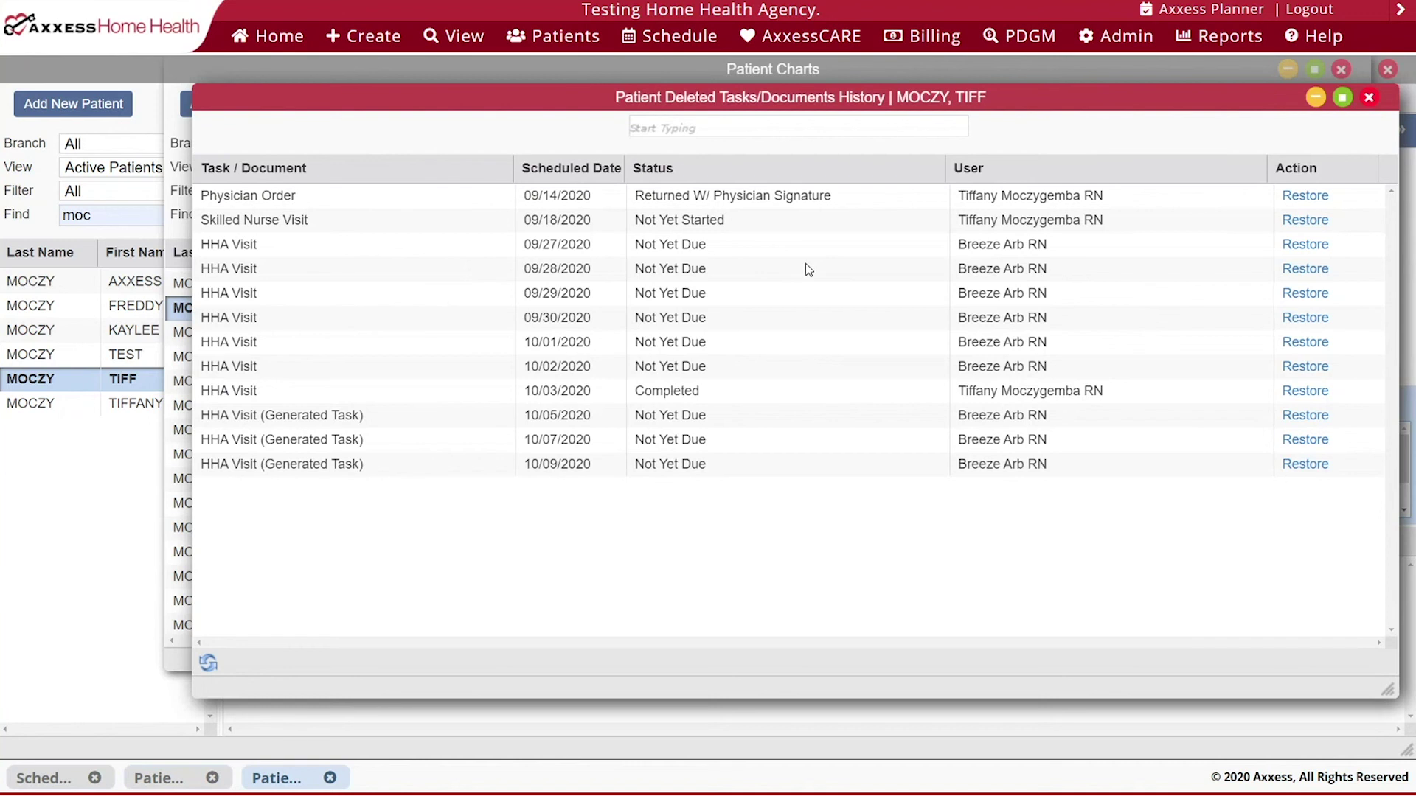
{"action": "left_click", "coordinate": [1369, 98]}
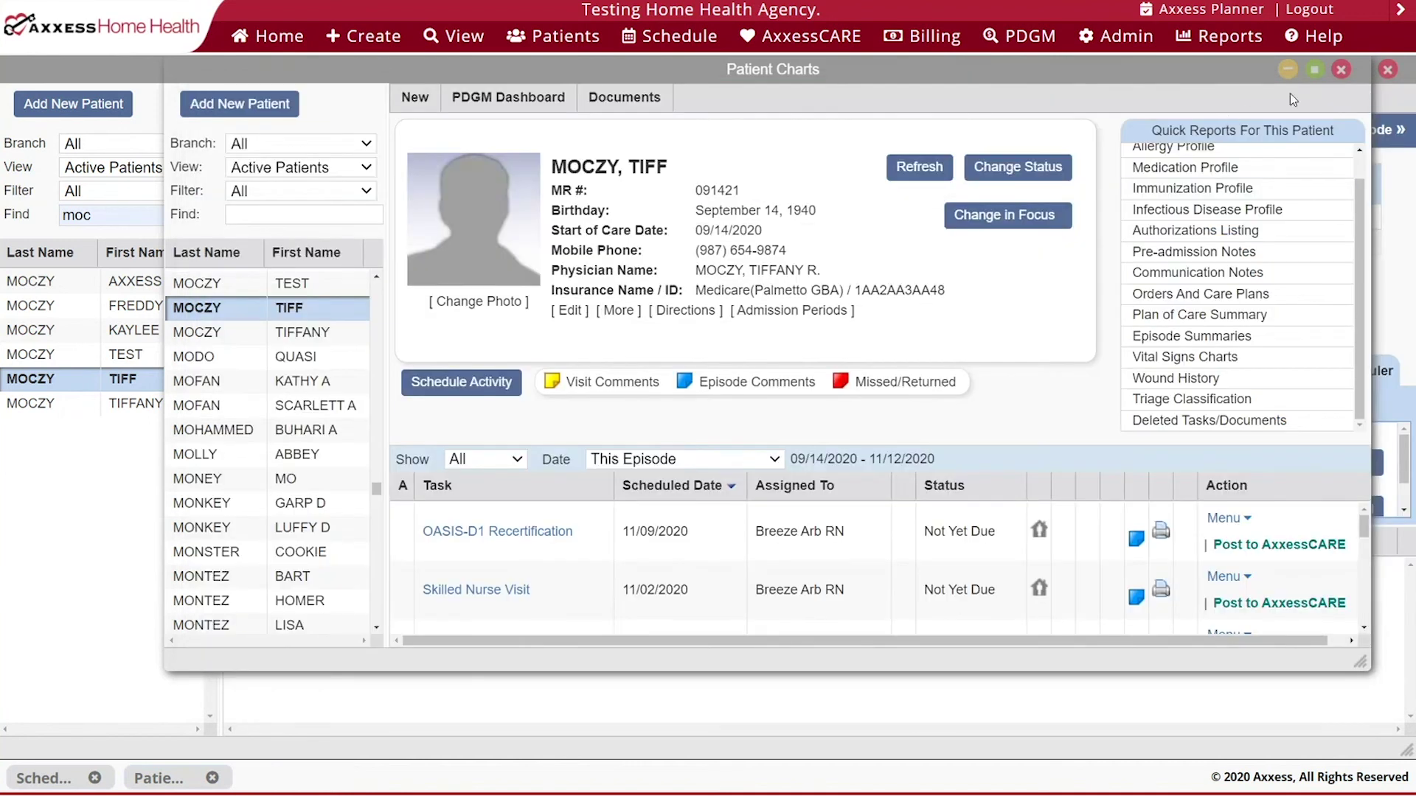
{"action": "left_click", "coordinate": [1341, 71]}
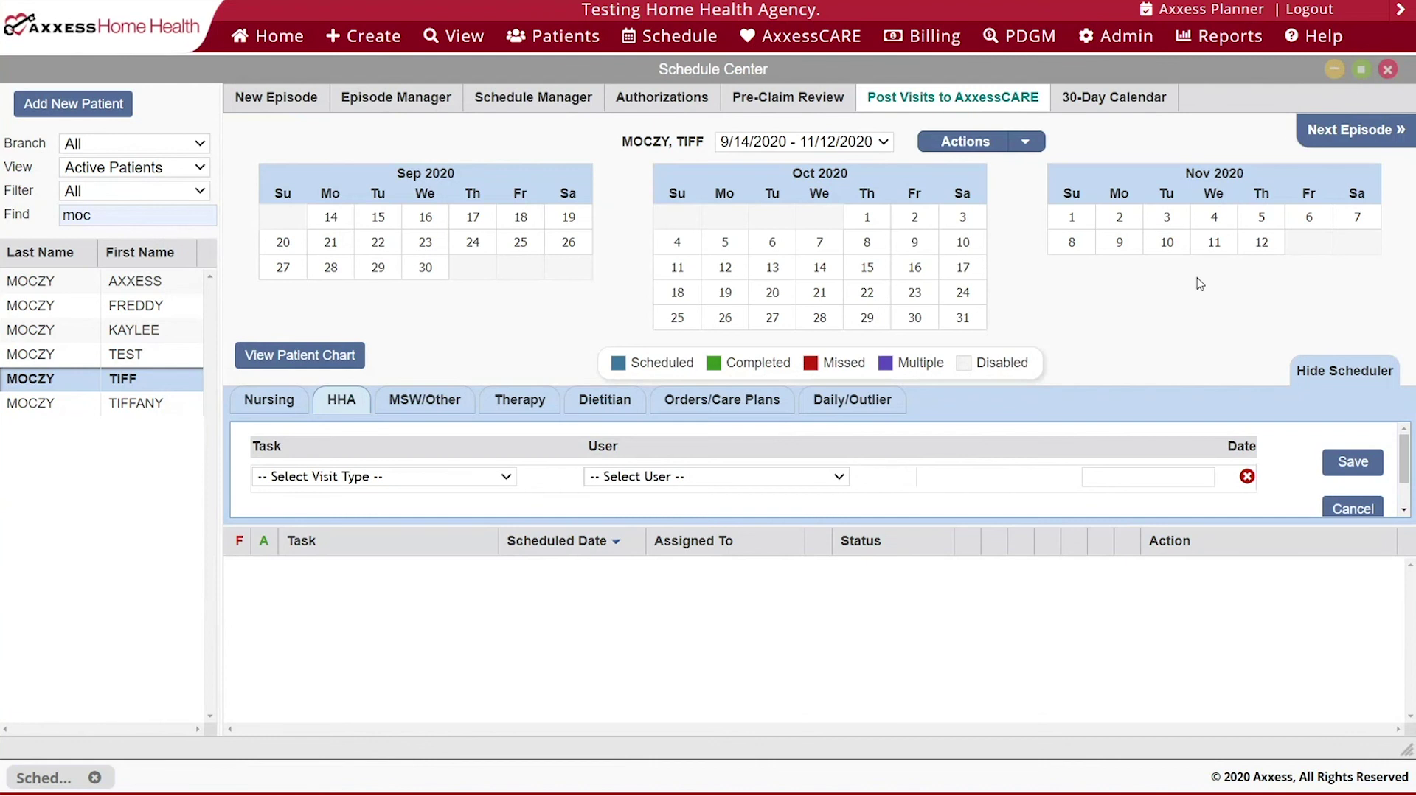
- Open the 30-Day Calendar full-screen, keeping the 09/14/2020 episode and First 30 Days period
{"action": "left_click", "coordinate": [565, 102]}
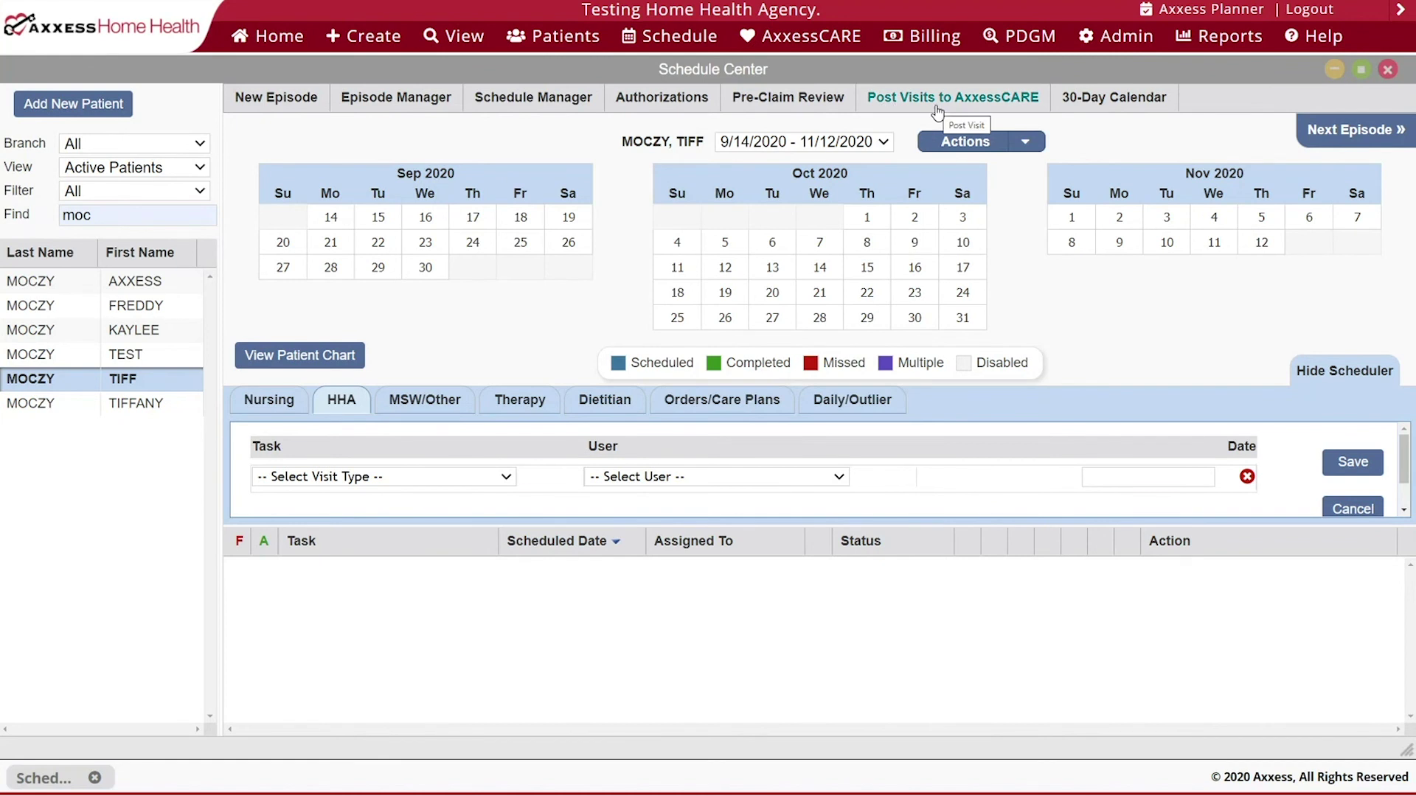
{"action": "left_click", "coordinate": [1093, 109]}
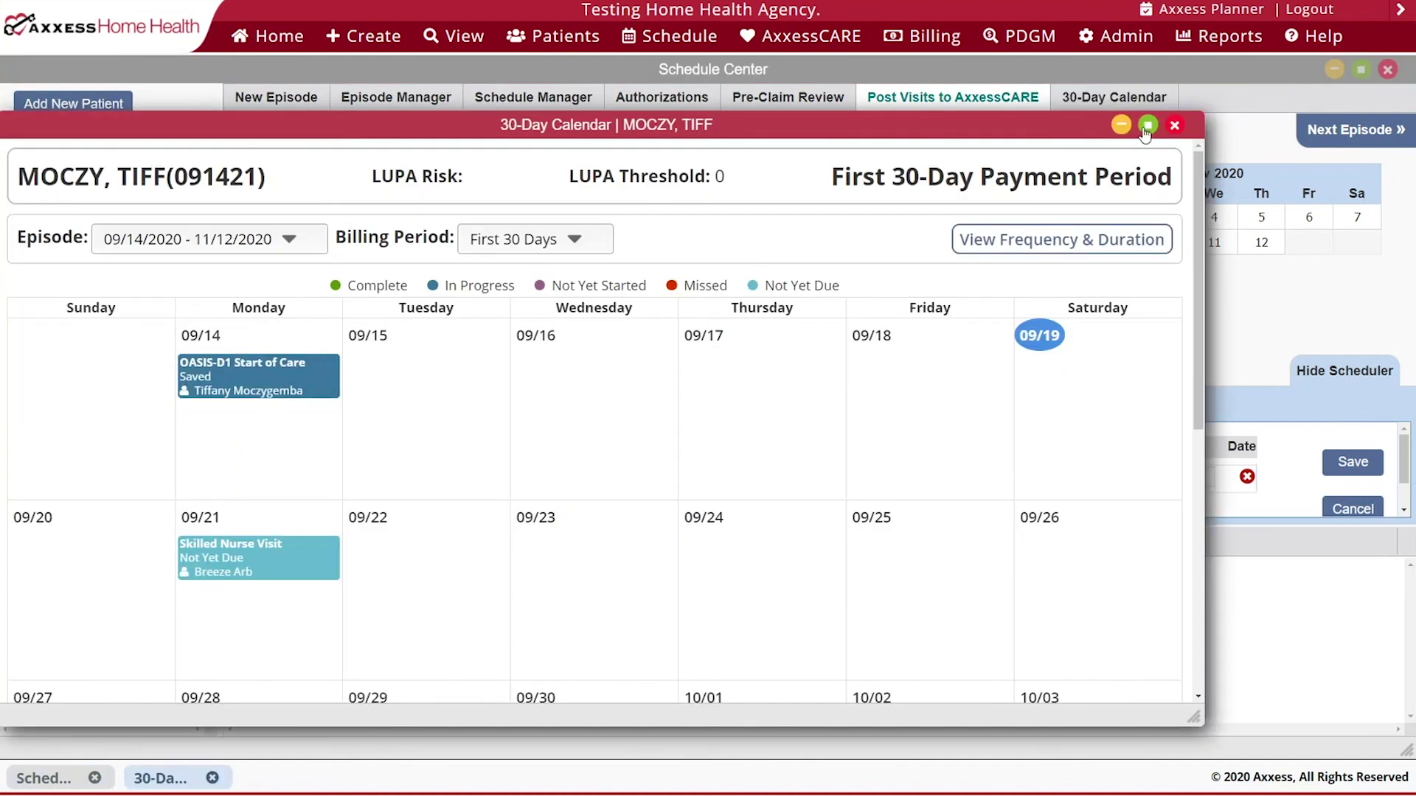
{"action": "left_click", "coordinate": [1147, 127]}
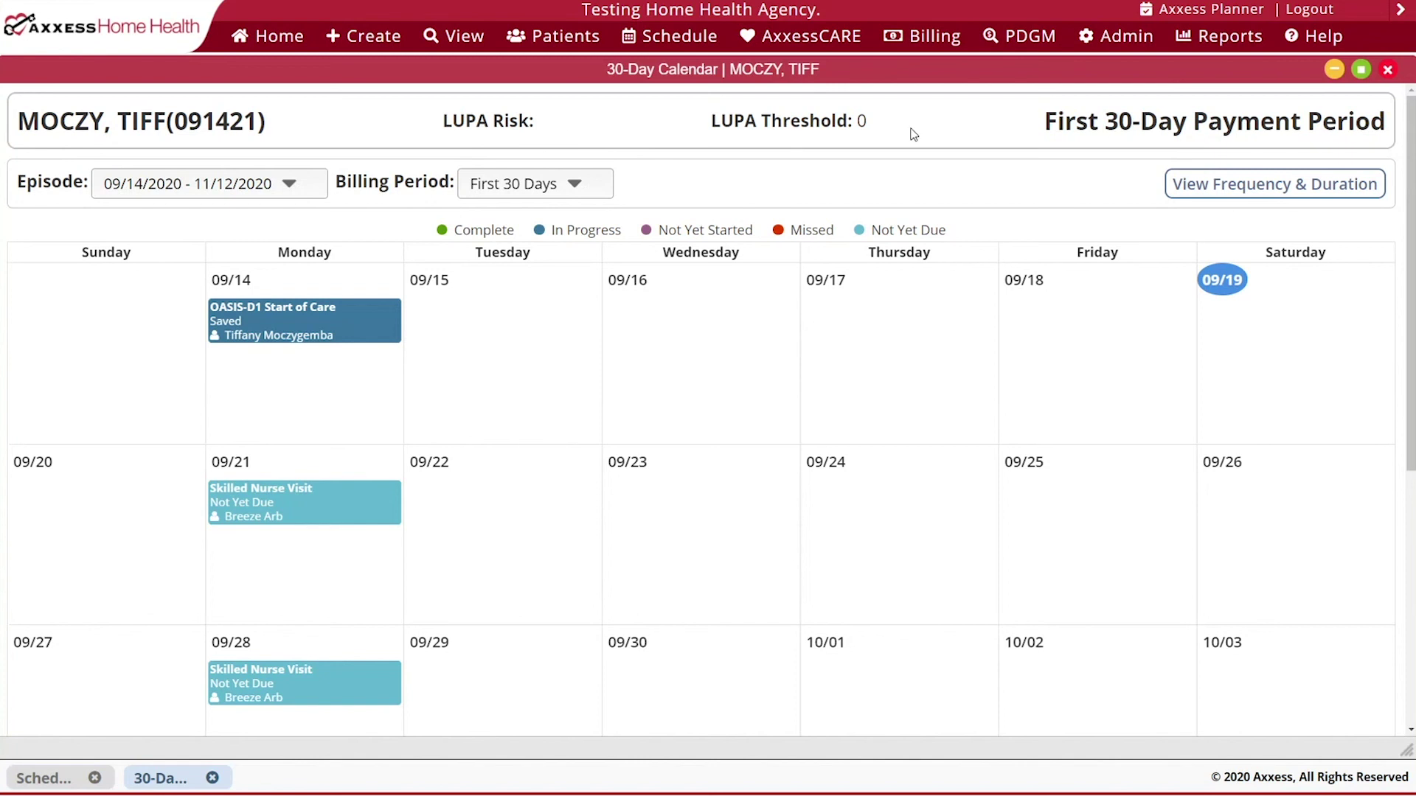
{"action": "left_click", "coordinate": [293, 184]}
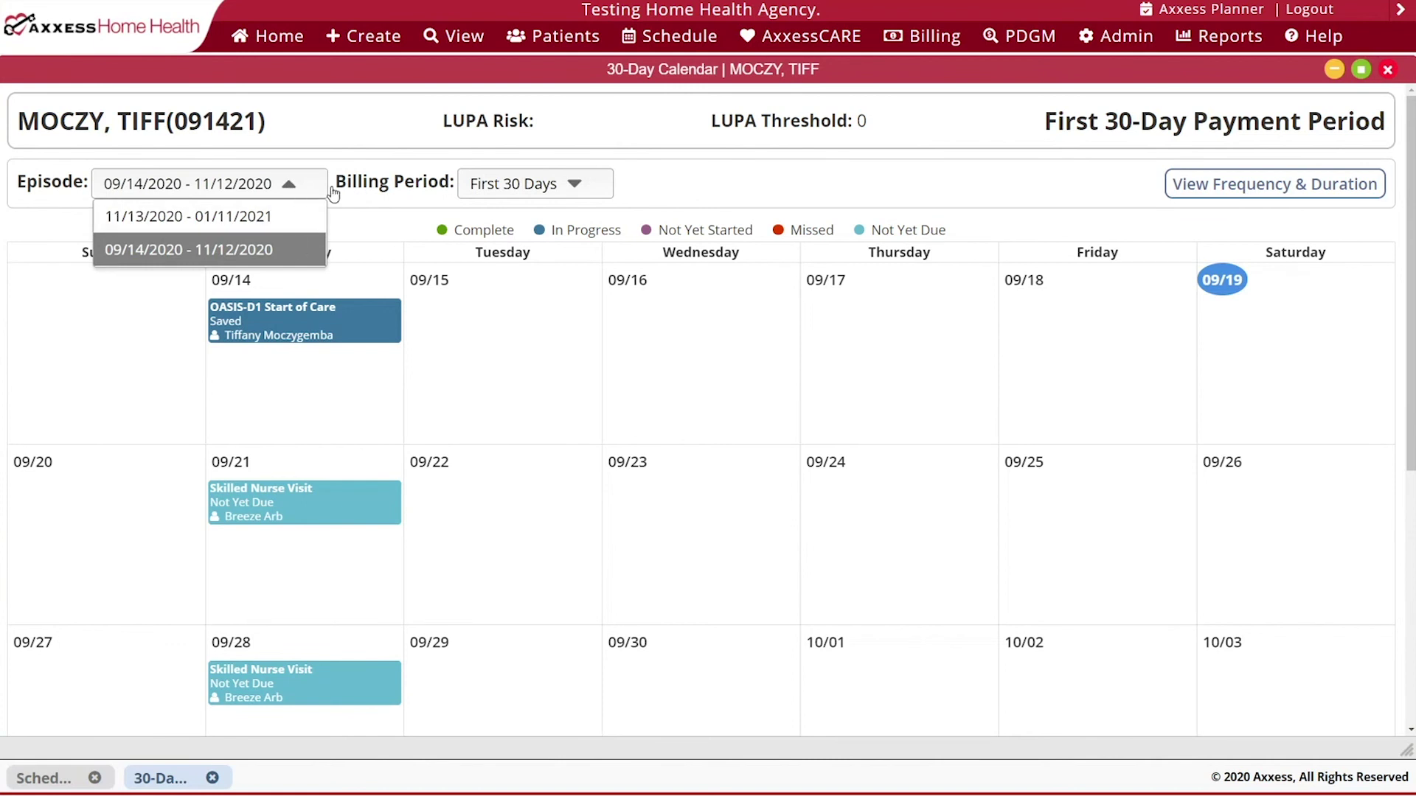
{"action": "left_click", "coordinate": [383, 214]}
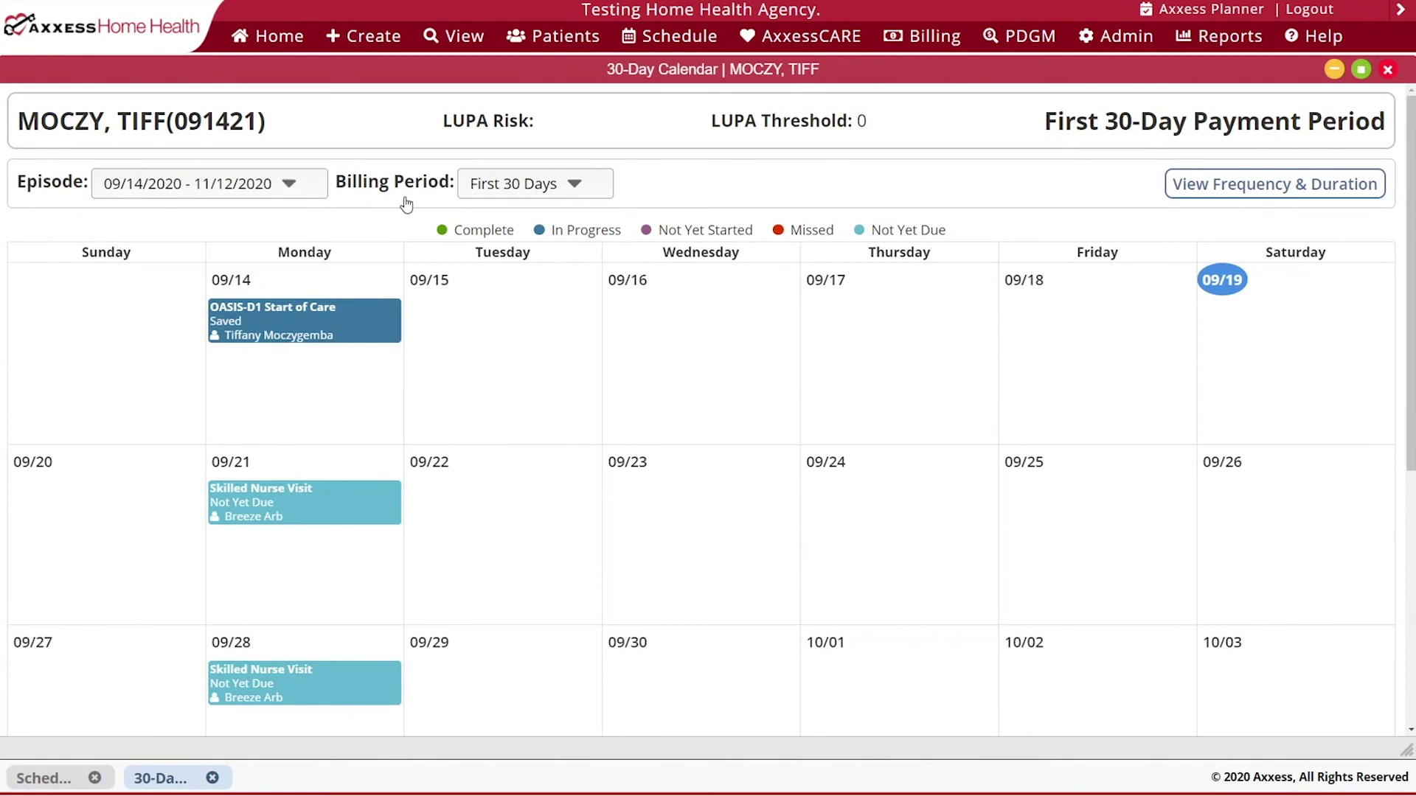
{"action": "left_click", "coordinate": [564, 192]}
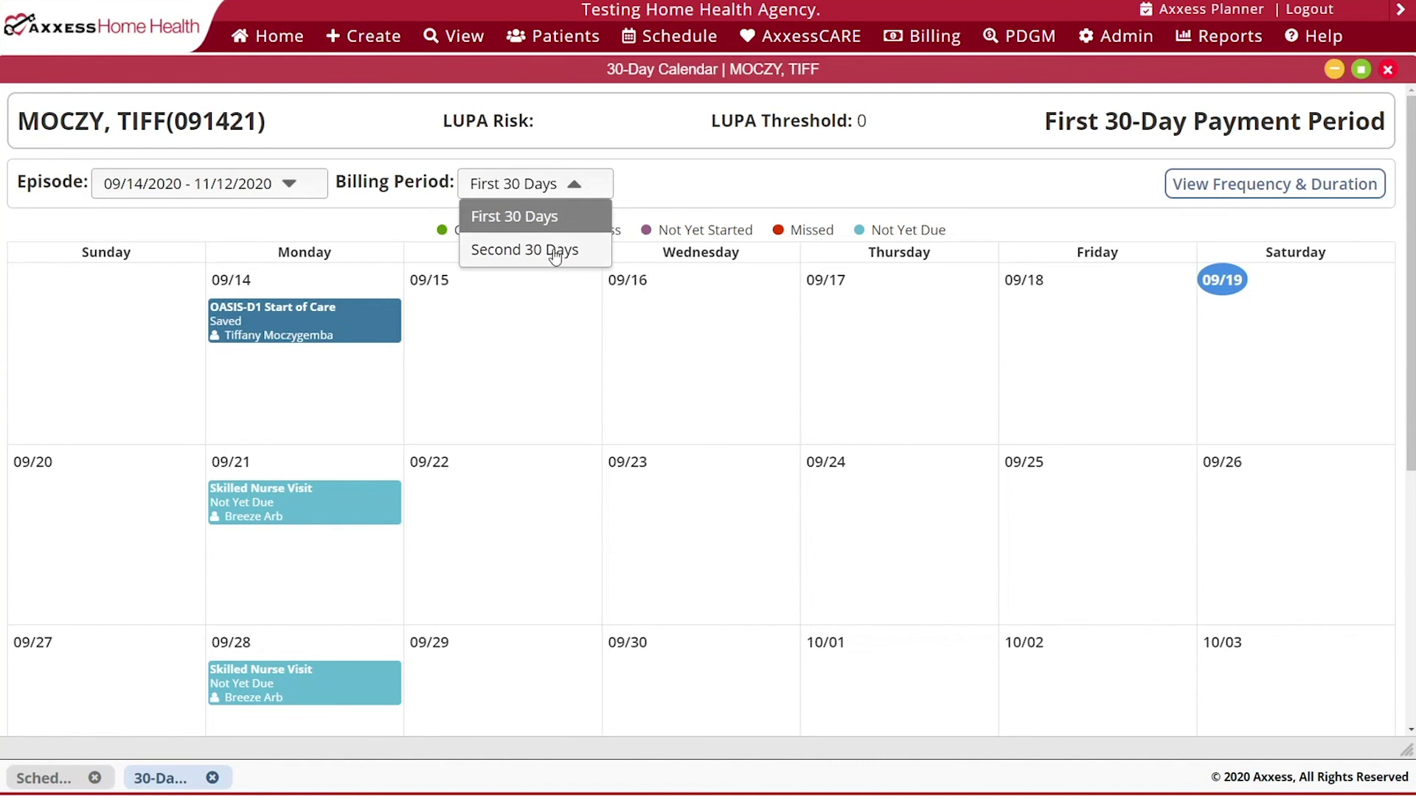
{"action": "left_click", "coordinate": [633, 200]}
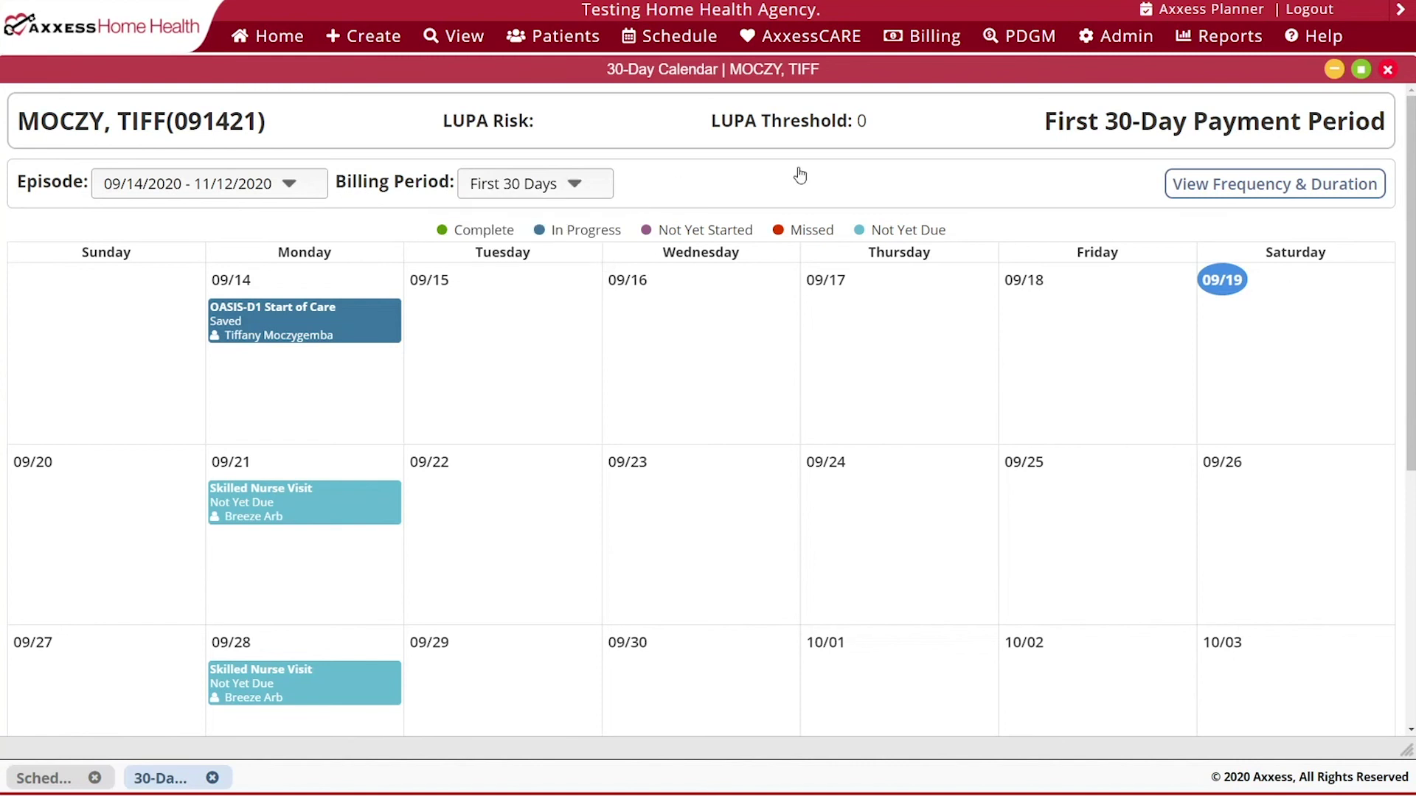
- Show the visit frequency and duration details and review the first period's calendar
{"action": "left_click", "coordinate": [1333, 190]}
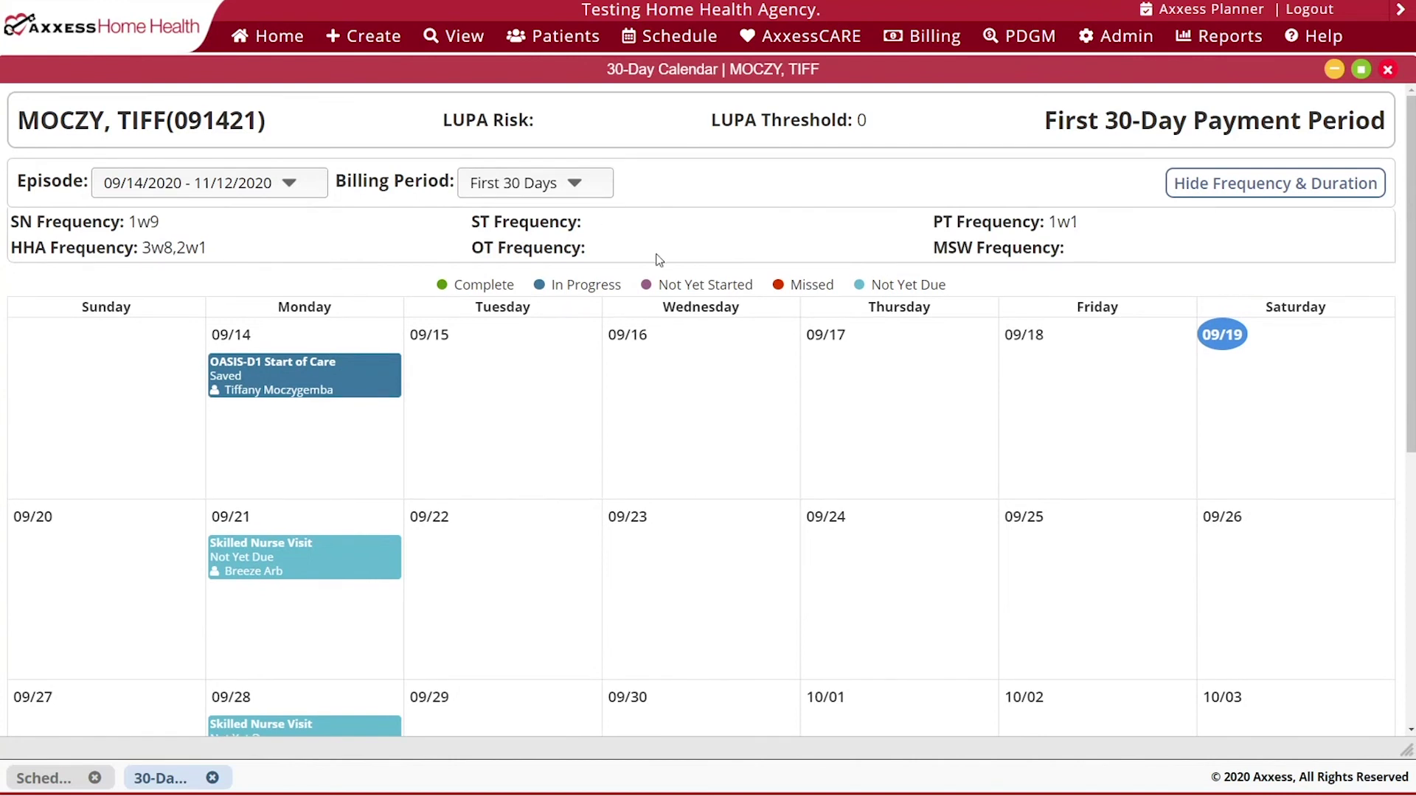
{"action": "scroll", "coordinate": [659, 260], "scroll_direction": "down", "scroll_amount": 1}
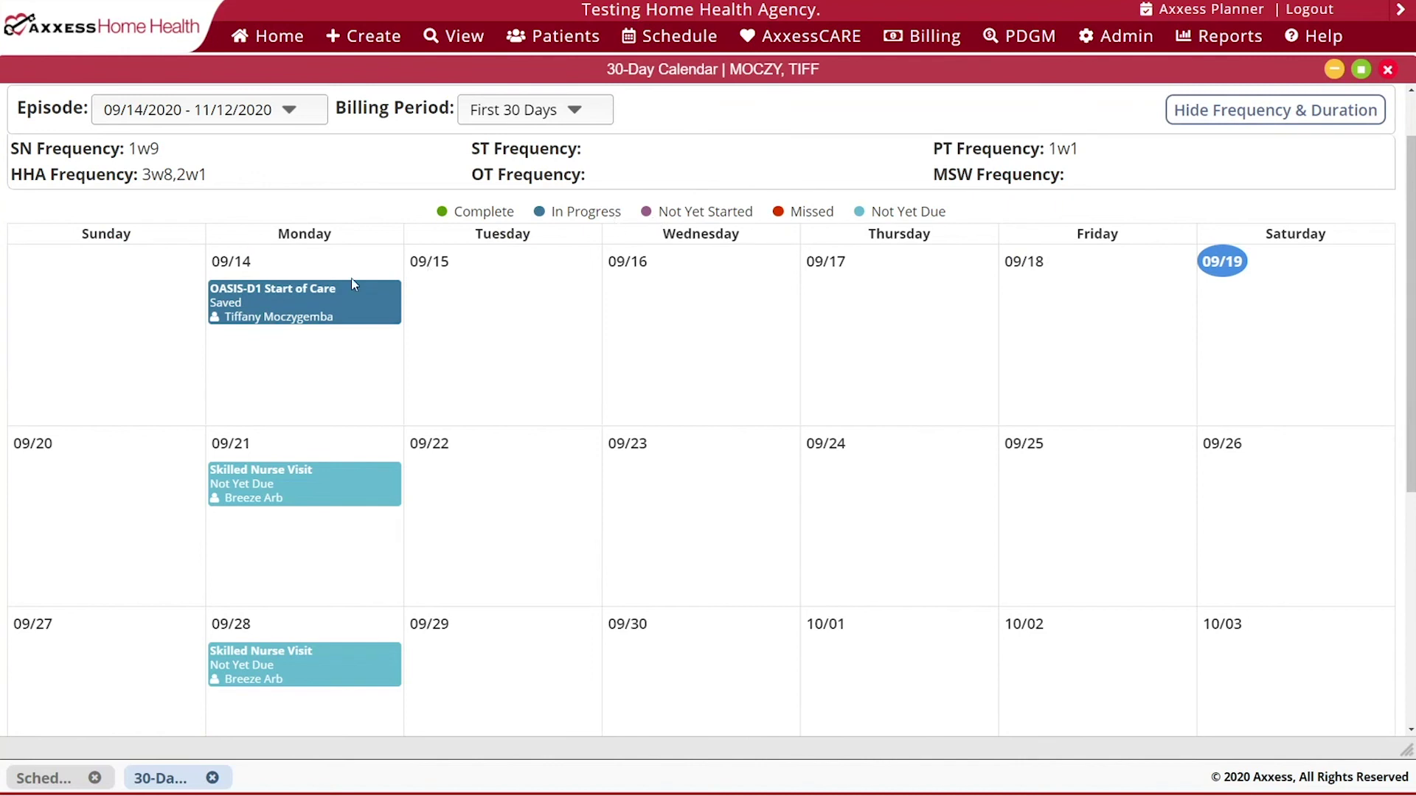
{"action": "mouse_move", "coordinate": [355, 304]}
{"action": "scroll", "coordinate": [1227, 296], "scroll_direction": "down", "scroll_amount": 6}
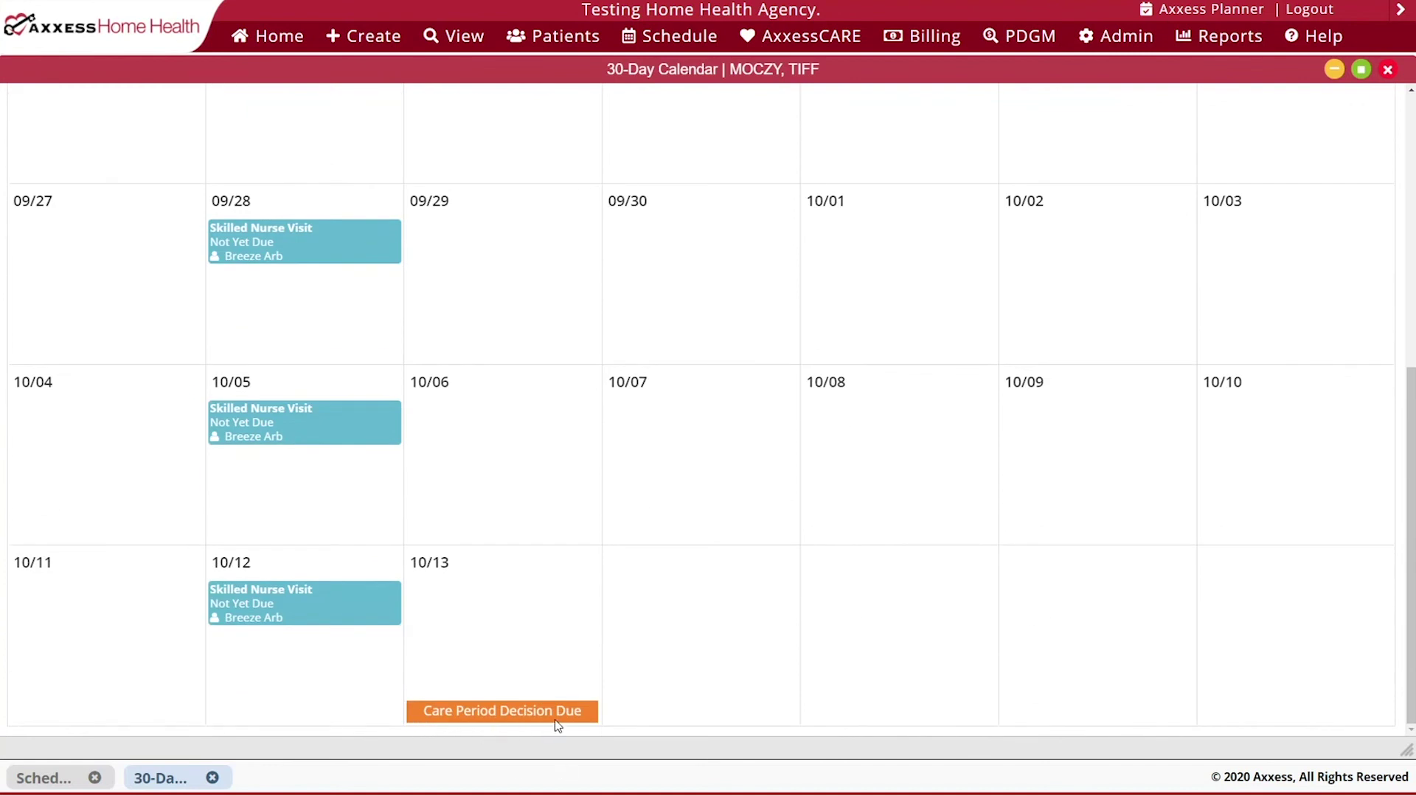
{"action": "scroll", "coordinate": [515, 590], "scroll_direction": "up", "scroll_amount": 6}
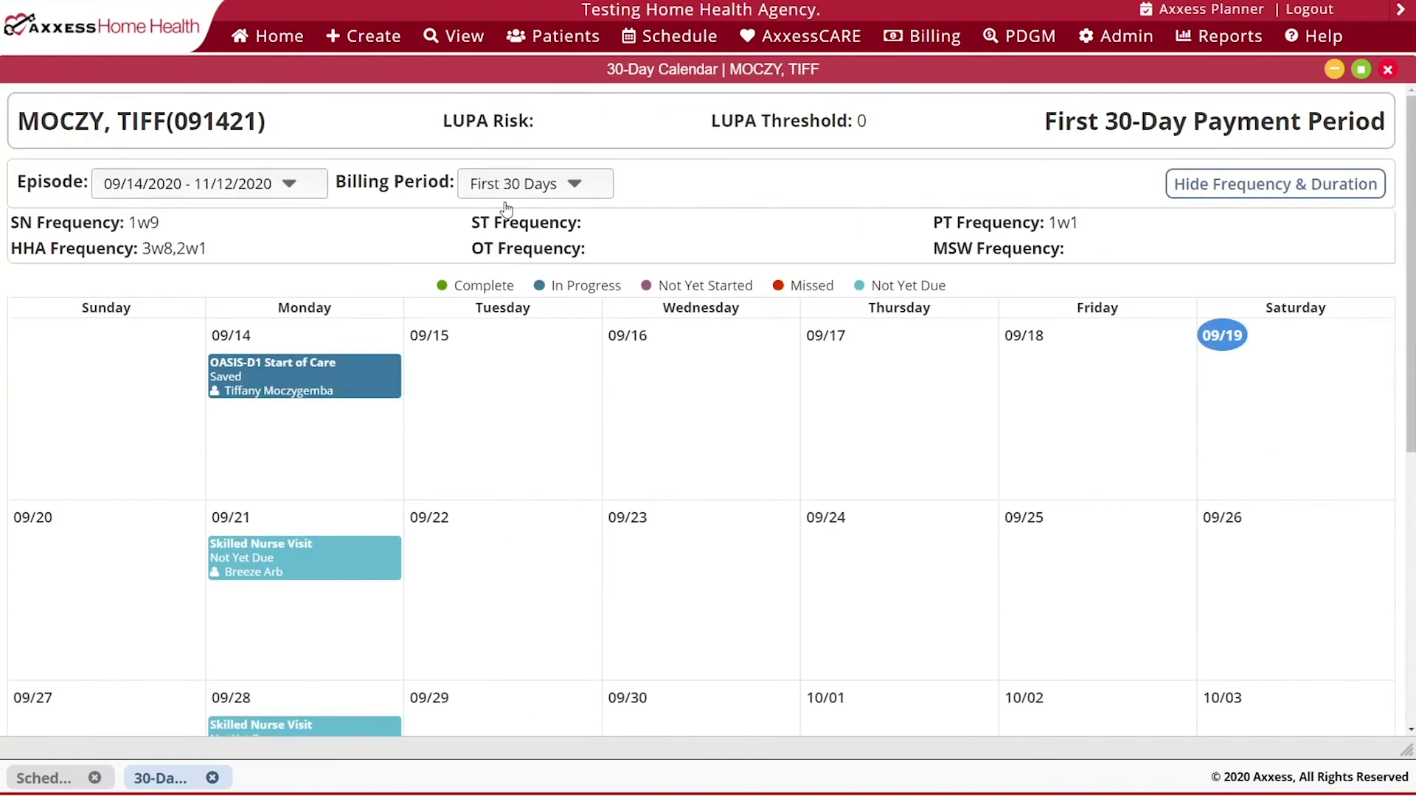
- Switch to the Second 30 Days billing period, review it, and close the calendar
{"action": "left_click", "coordinate": [531, 190]}
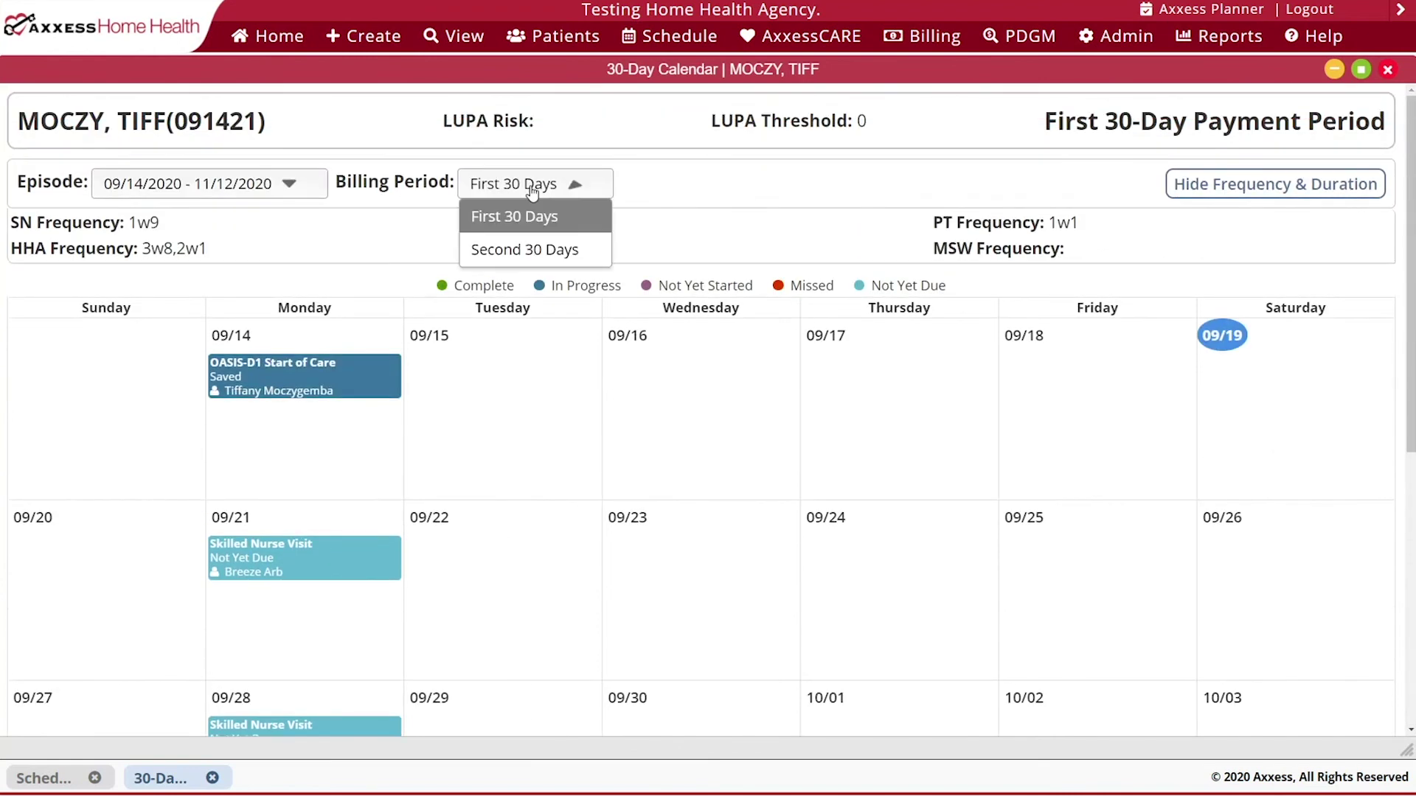
{"action": "left_click", "coordinate": [525, 249]}
{"action": "scroll", "coordinate": [560, 383], "scroll_direction": "down", "scroll_amount": 5}
{"action": "scroll", "coordinate": [563, 394], "scroll_direction": "down", "scroll_amount": 1}
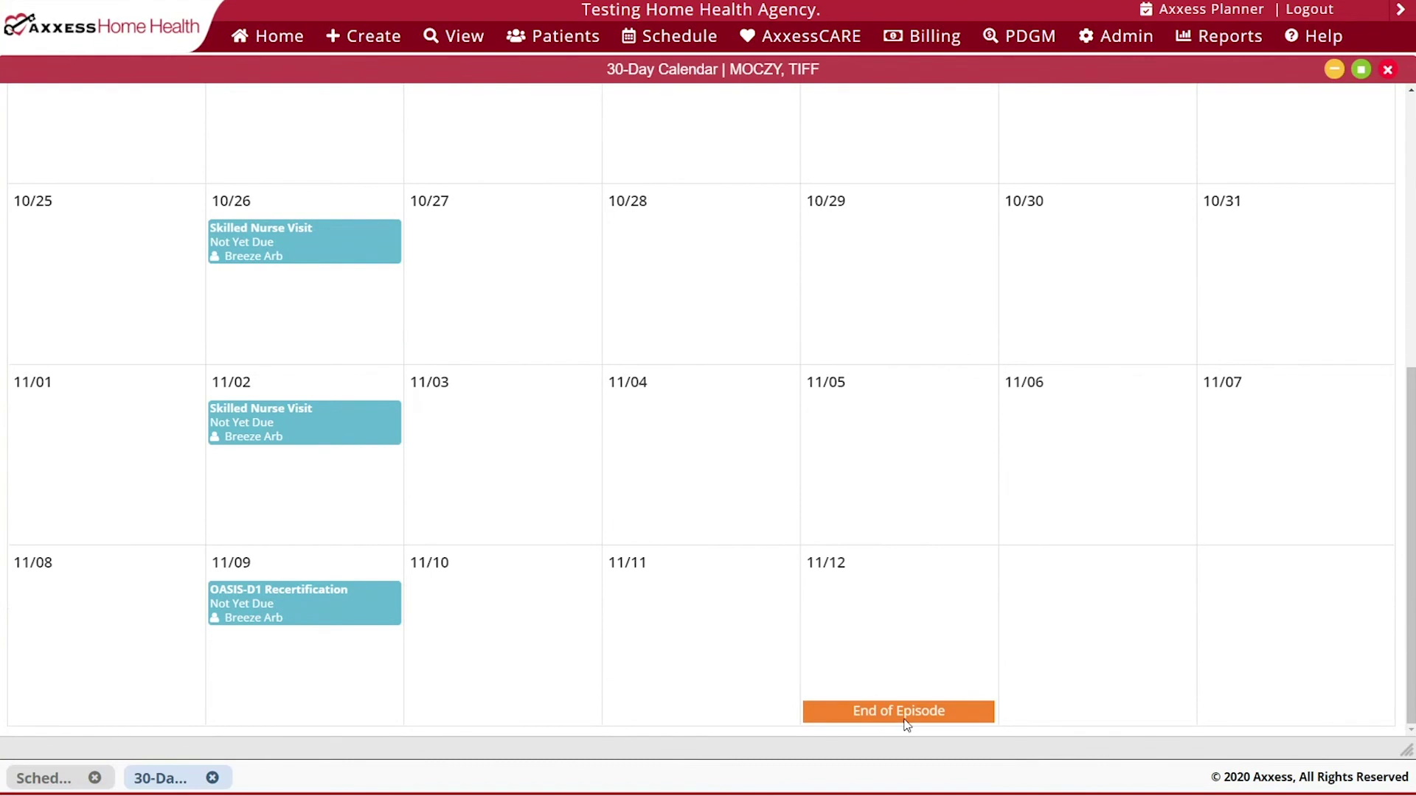
{"action": "scroll", "coordinate": [917, 685], "scroll_direction": "up", "scroll_amount": 7}
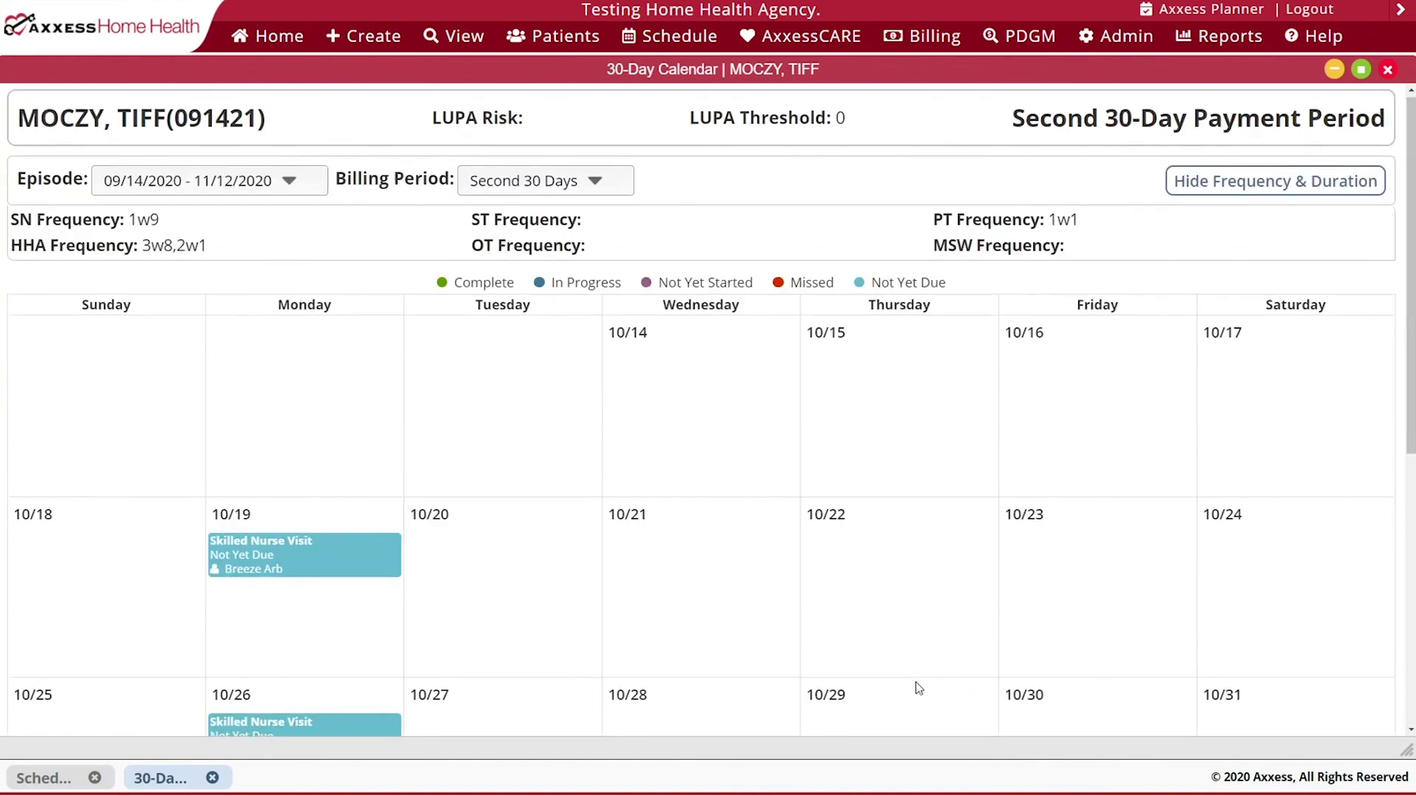
{"action": "left_click", "coordinate": [1390, 70]}
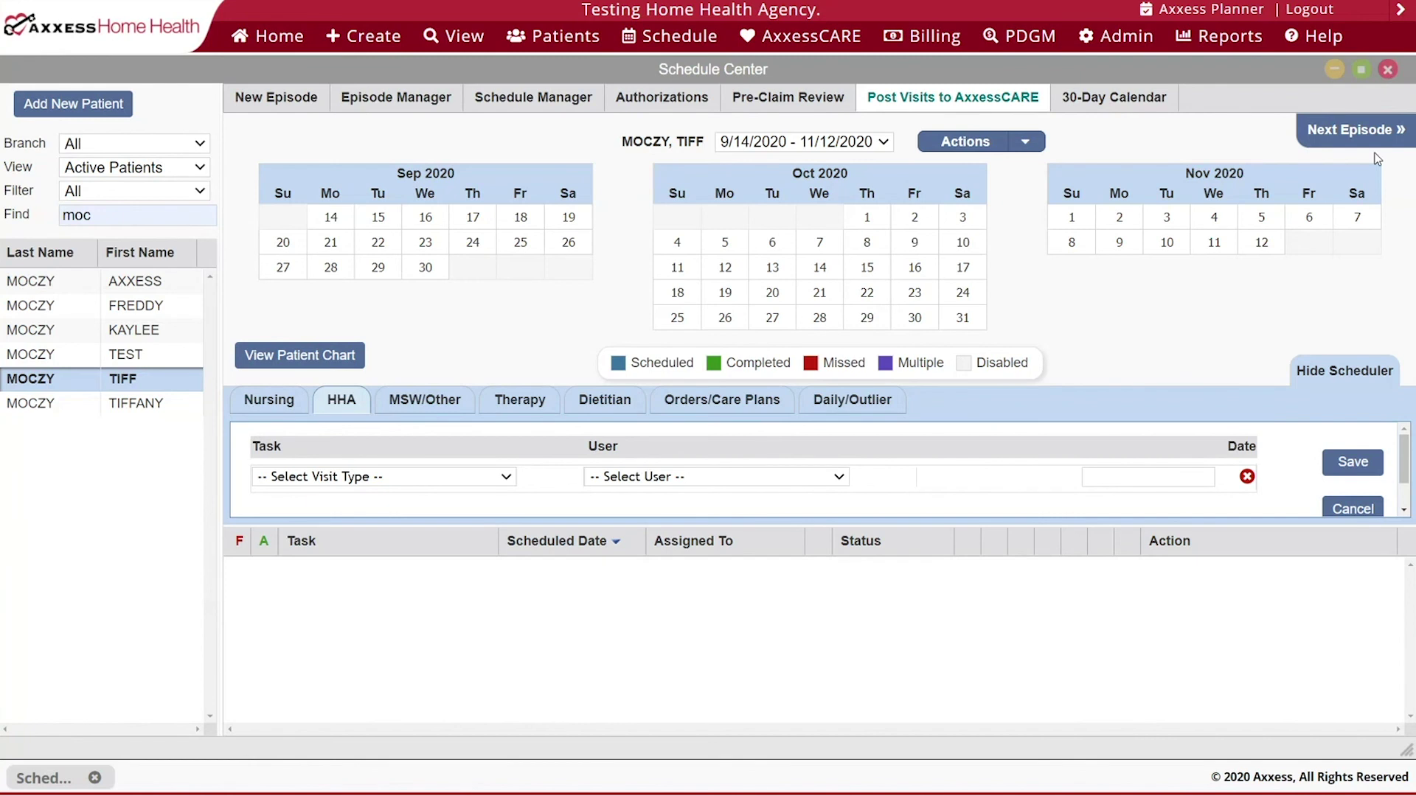
- Close the Schedule Center to return to the agency home screen
{"action": "left_click", "coordinate": [1389, 70]}
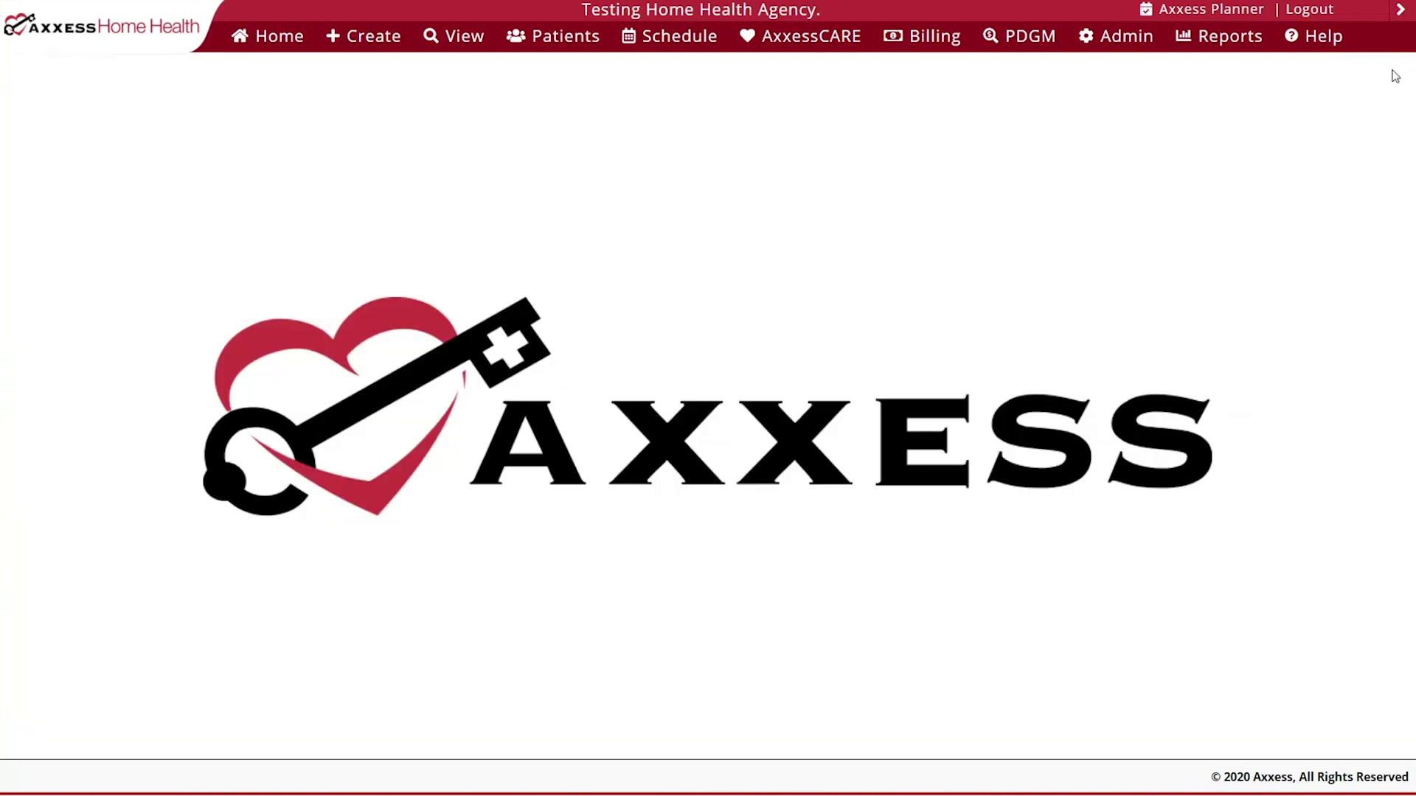
{"action": "mouse_move", "coordinate": [661, 43]}
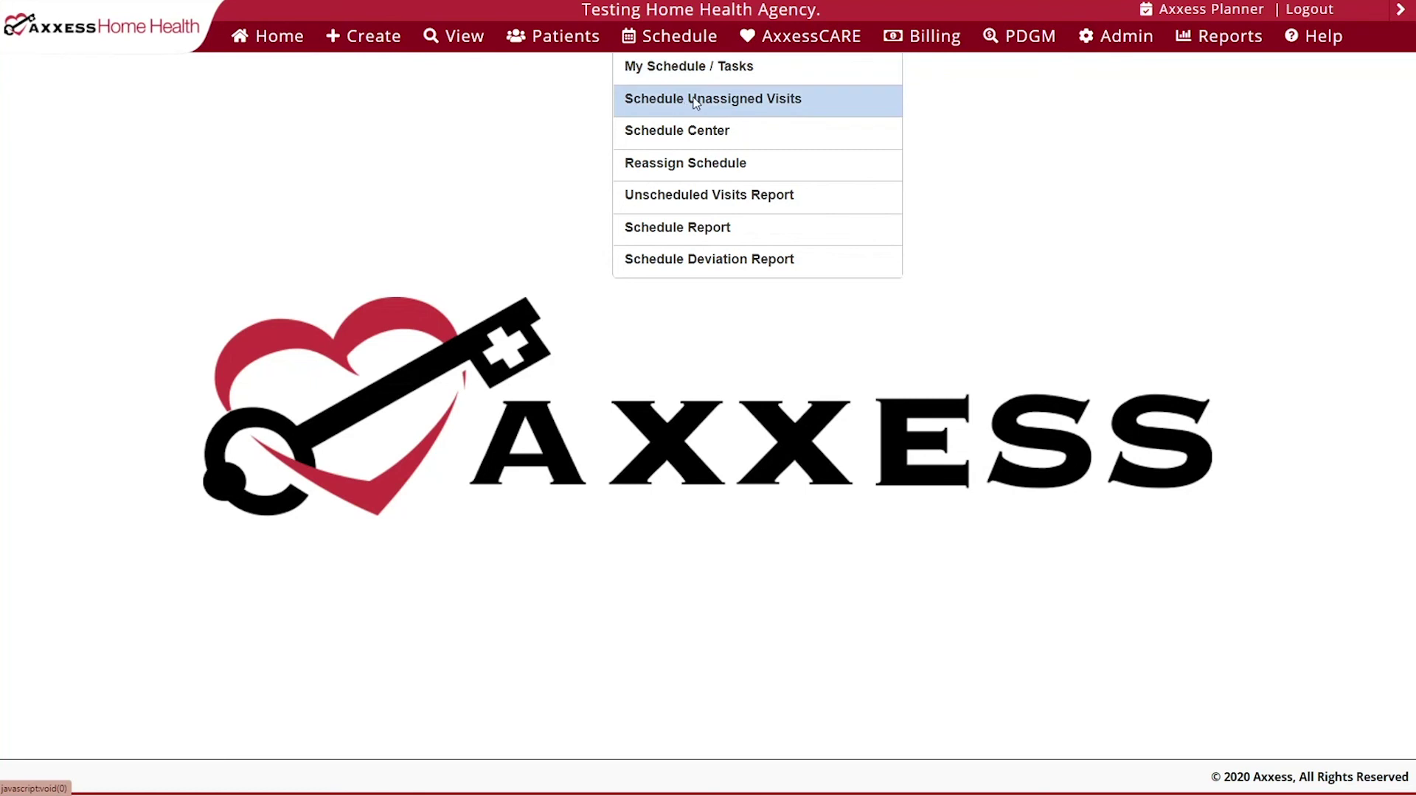
- Open Schedule Unassigned Visits full-screen, search patients by name, and select the second match
{"action": "left_click", "coordinate": [696, 103]}
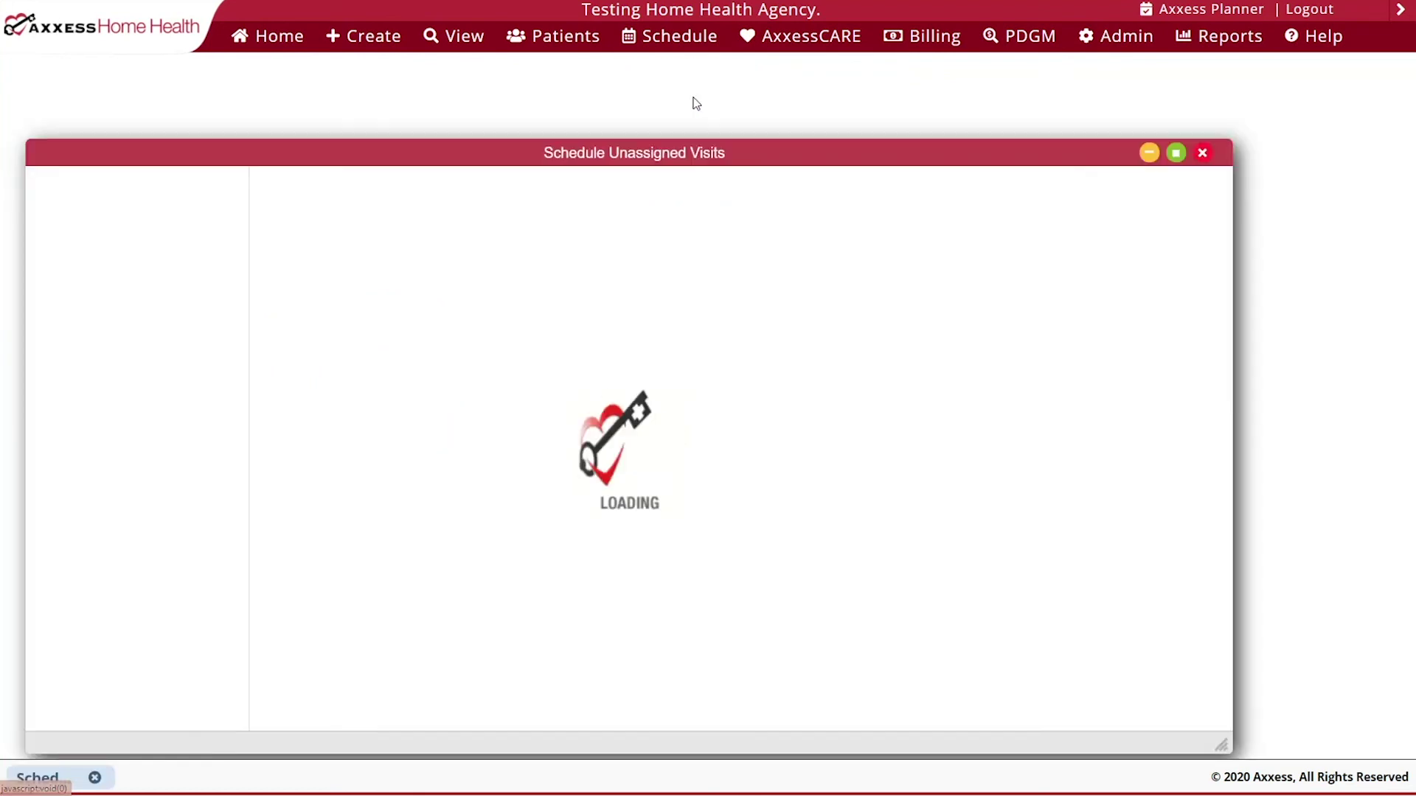
{"action": "left_click", "coordinate": [1175, 154]}
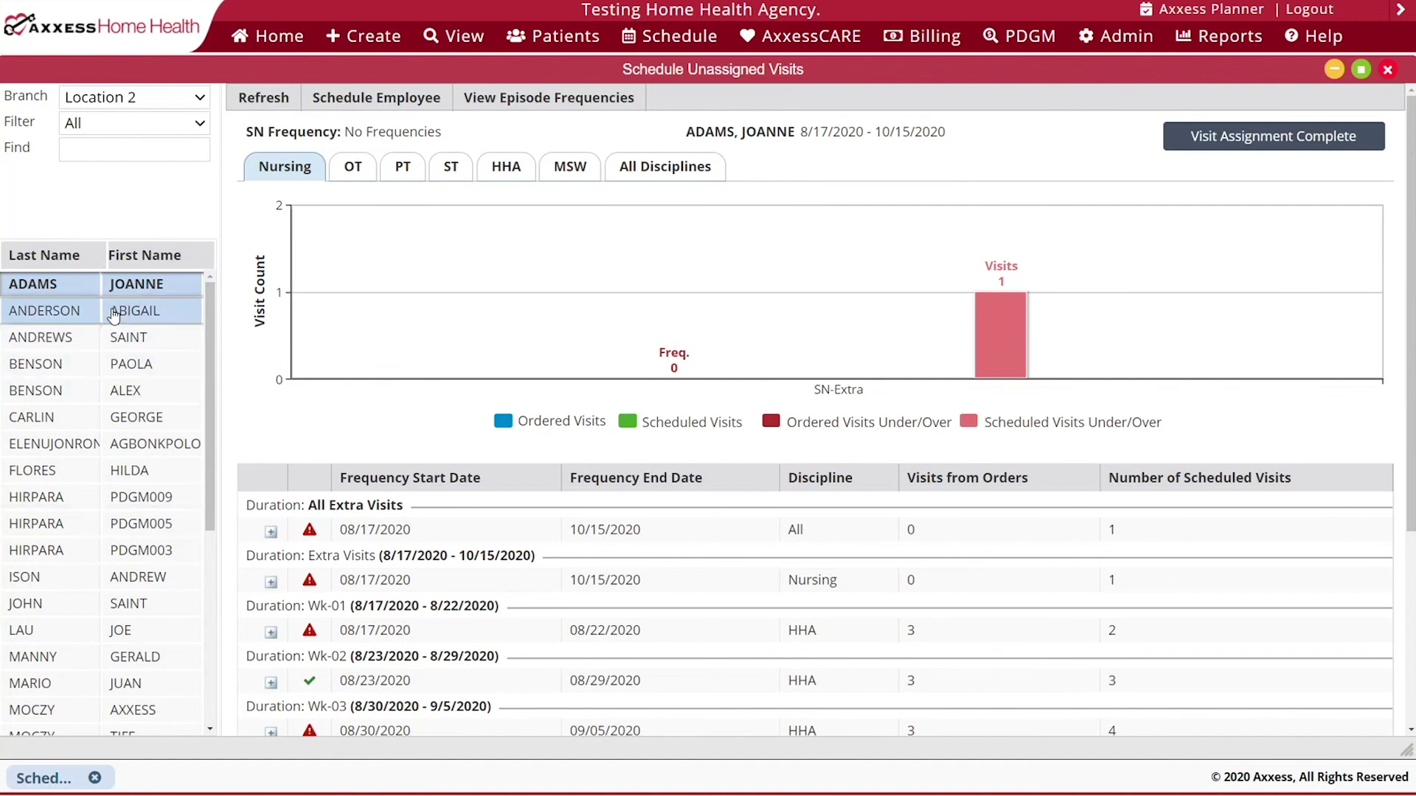
{"action": "left_click", "coordinate": [83, 103]}
{"action": "left_click", "coordinate": [83, 103]}
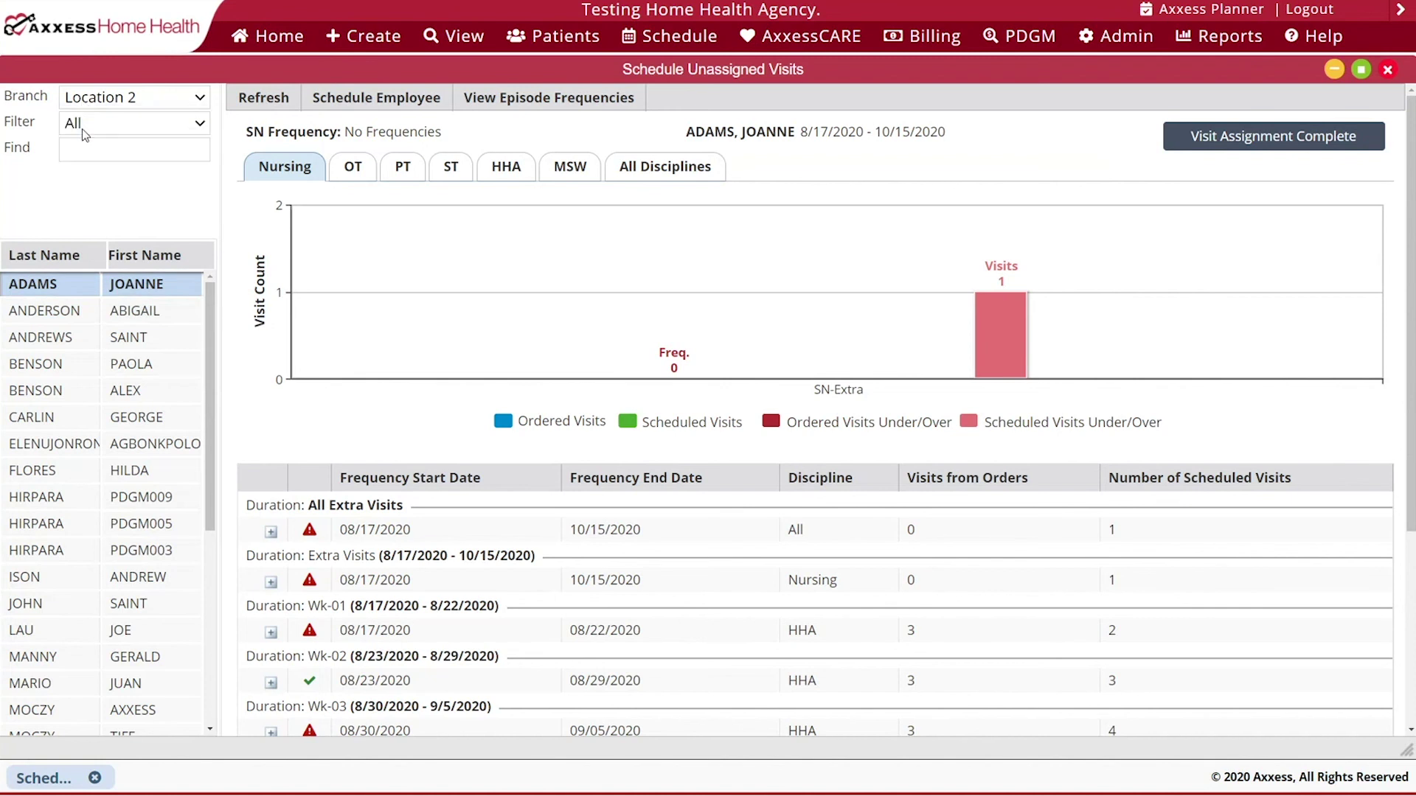
{"action": "left_click", "coordinate": [88, 131]}
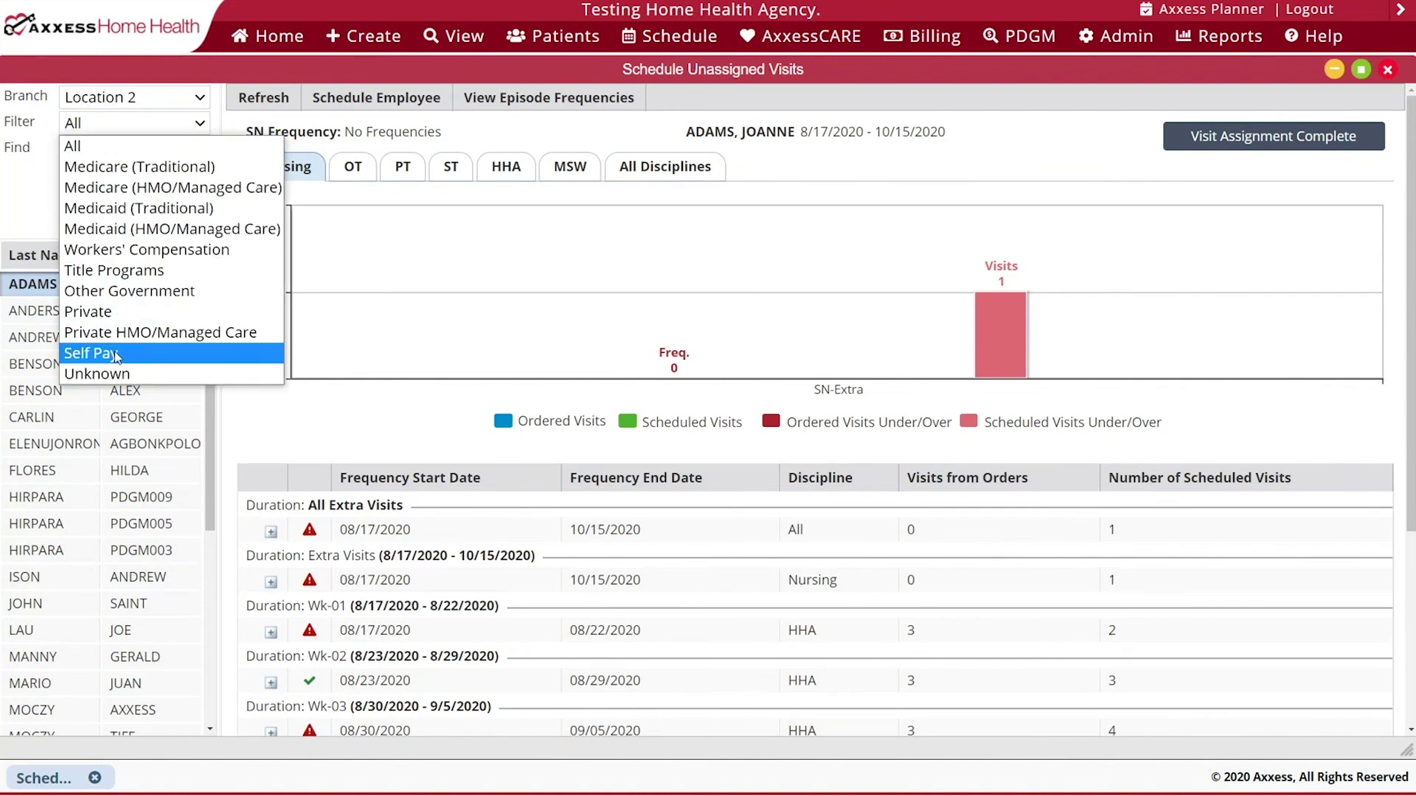
{"action": "left_click", "coordinate": [41, 221]}
{"action": "left_click", "coordinate": [95, 154]}
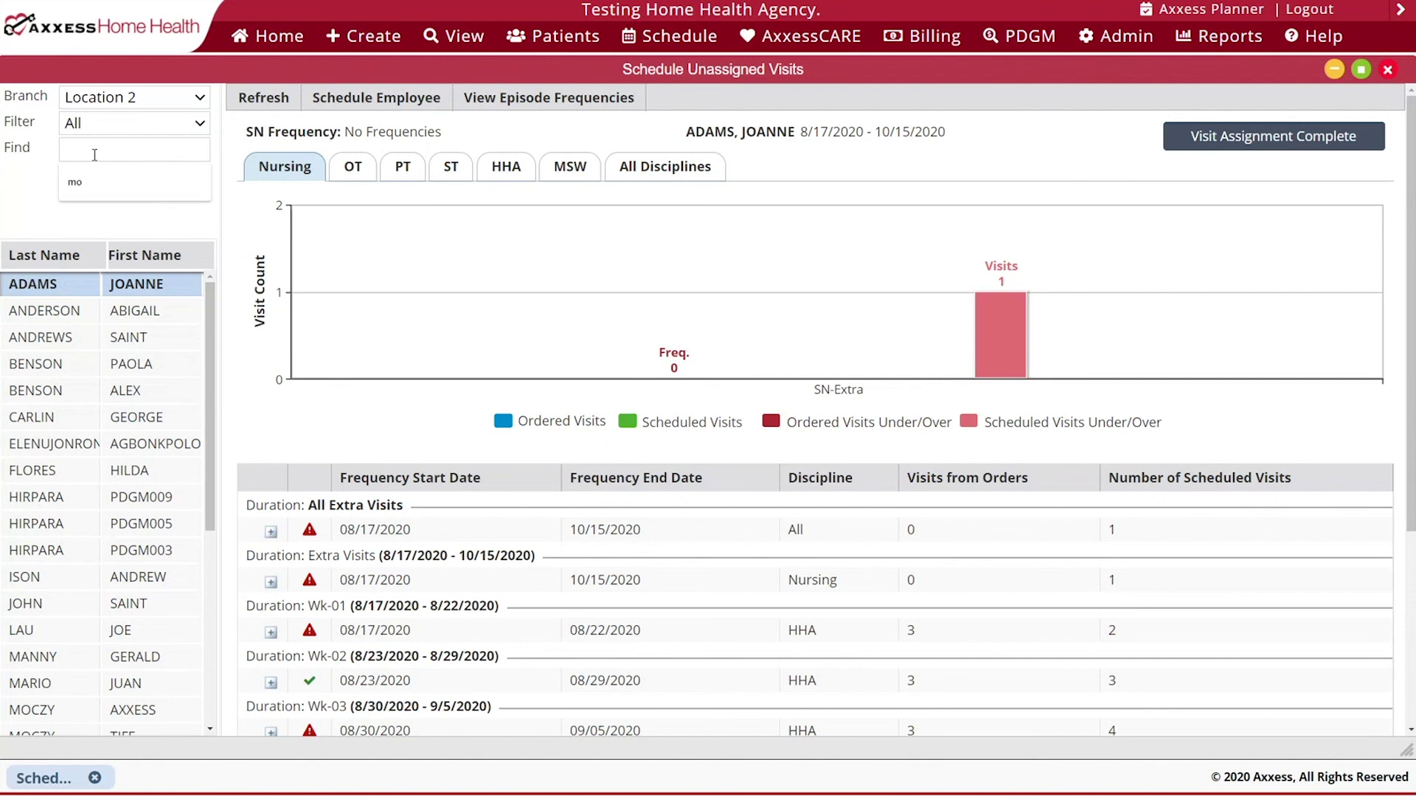
{"action": "type", "text": "mo"}
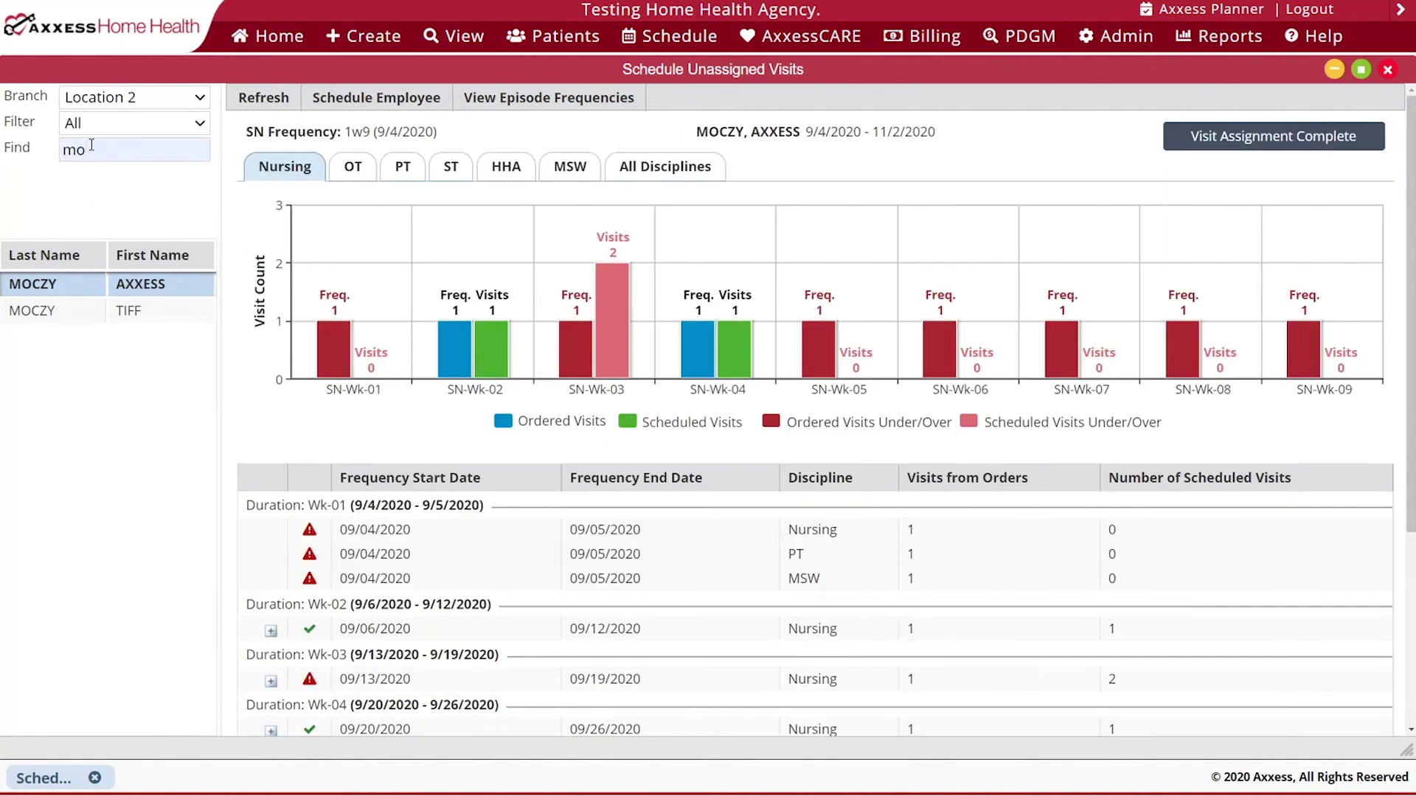
{"action": "left_click", "coordinate": [75, 317]}
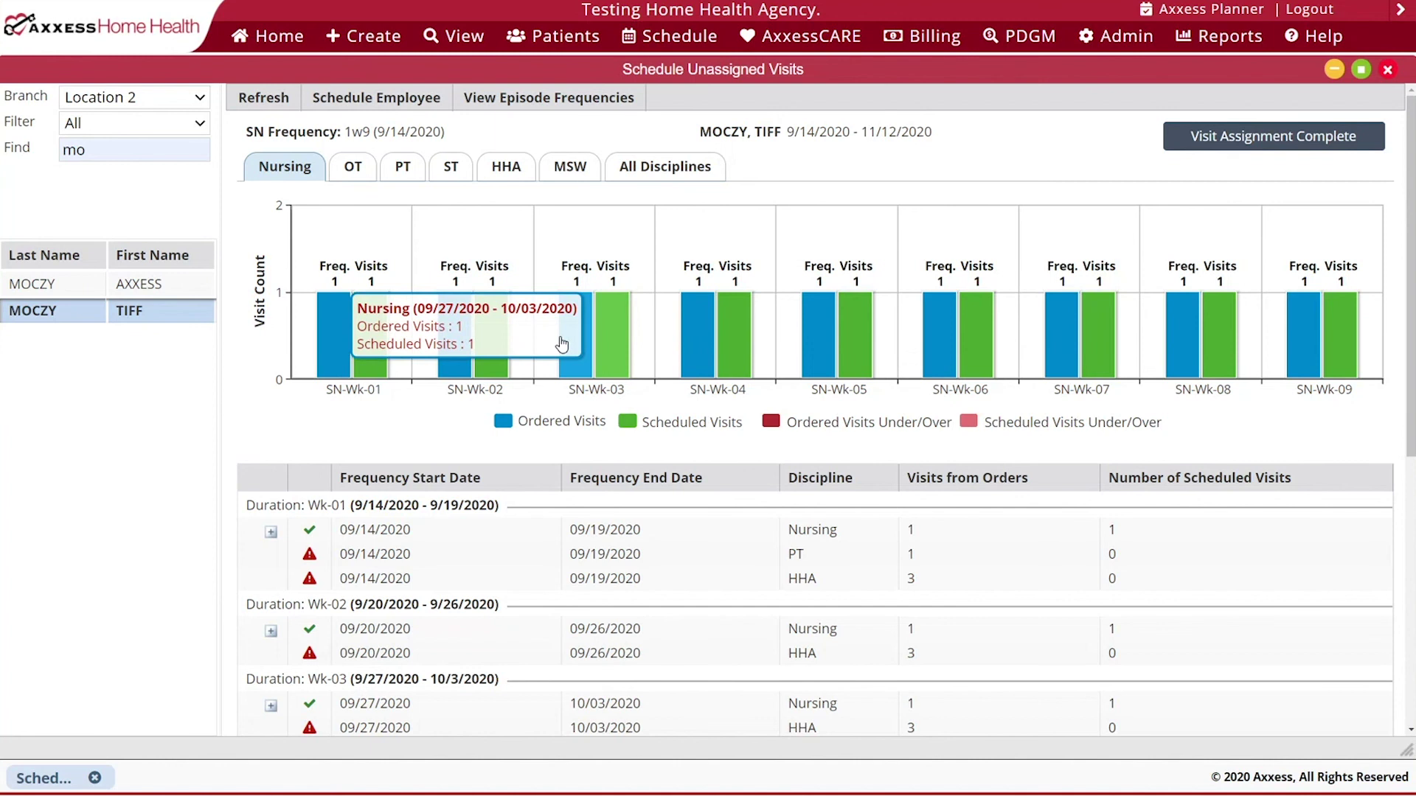
- Review the all-disciplines chart, then the PT chart: week one 1 ordered, 0 scheduled
{"action": "left_click", "coordinate": [645, 171]}
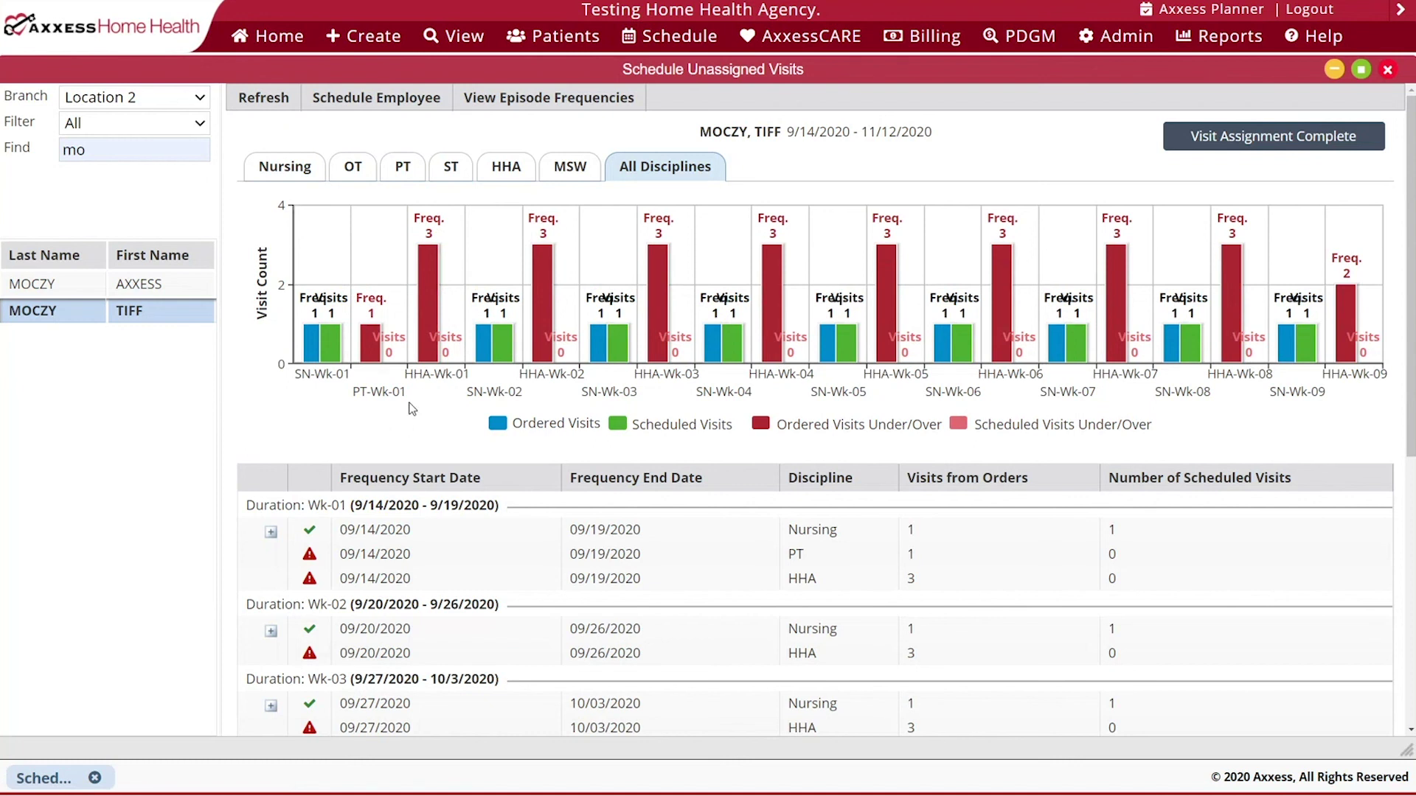
{"action": "left_click", "coordinate": [406, 168]}
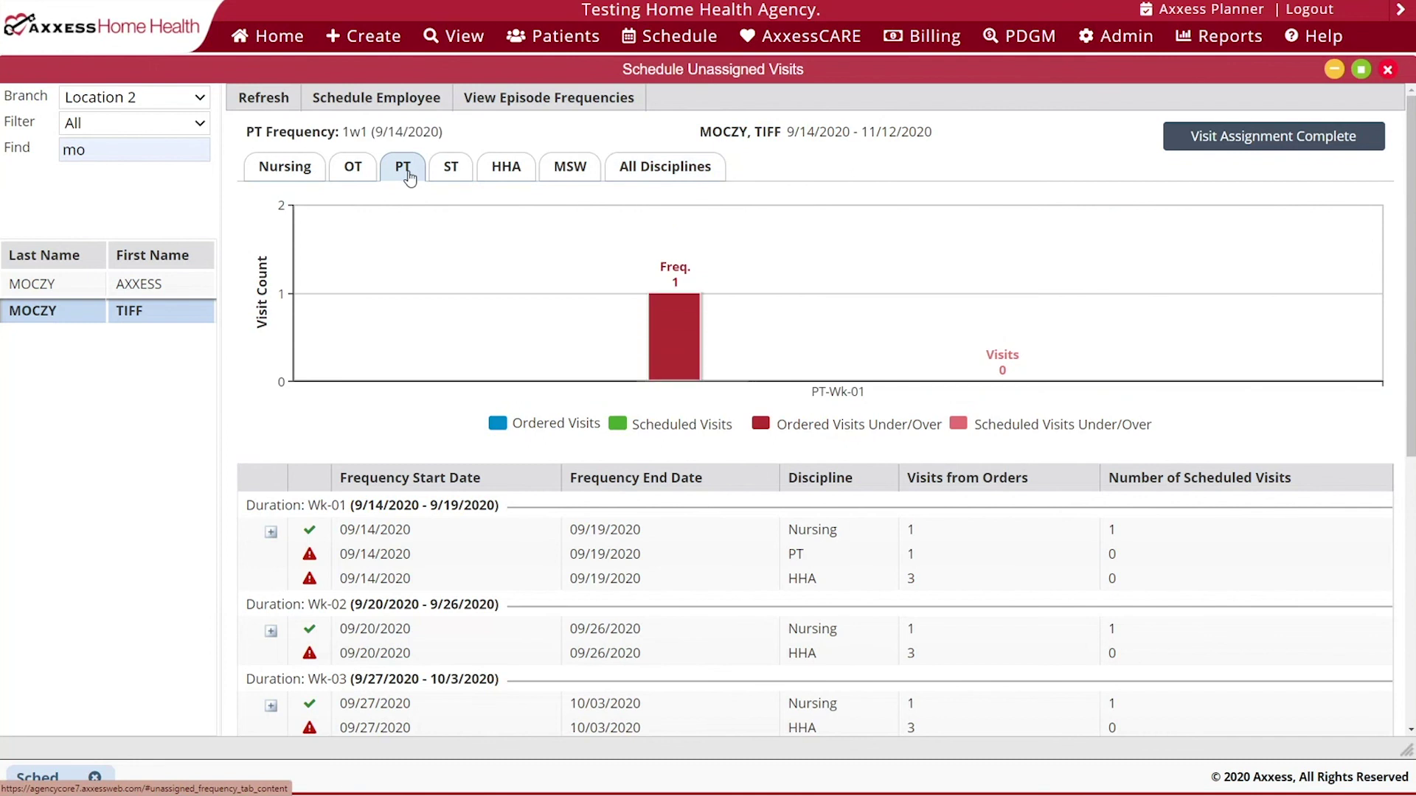
{"action": "mouse_move", "coordinate": [404, 306]}
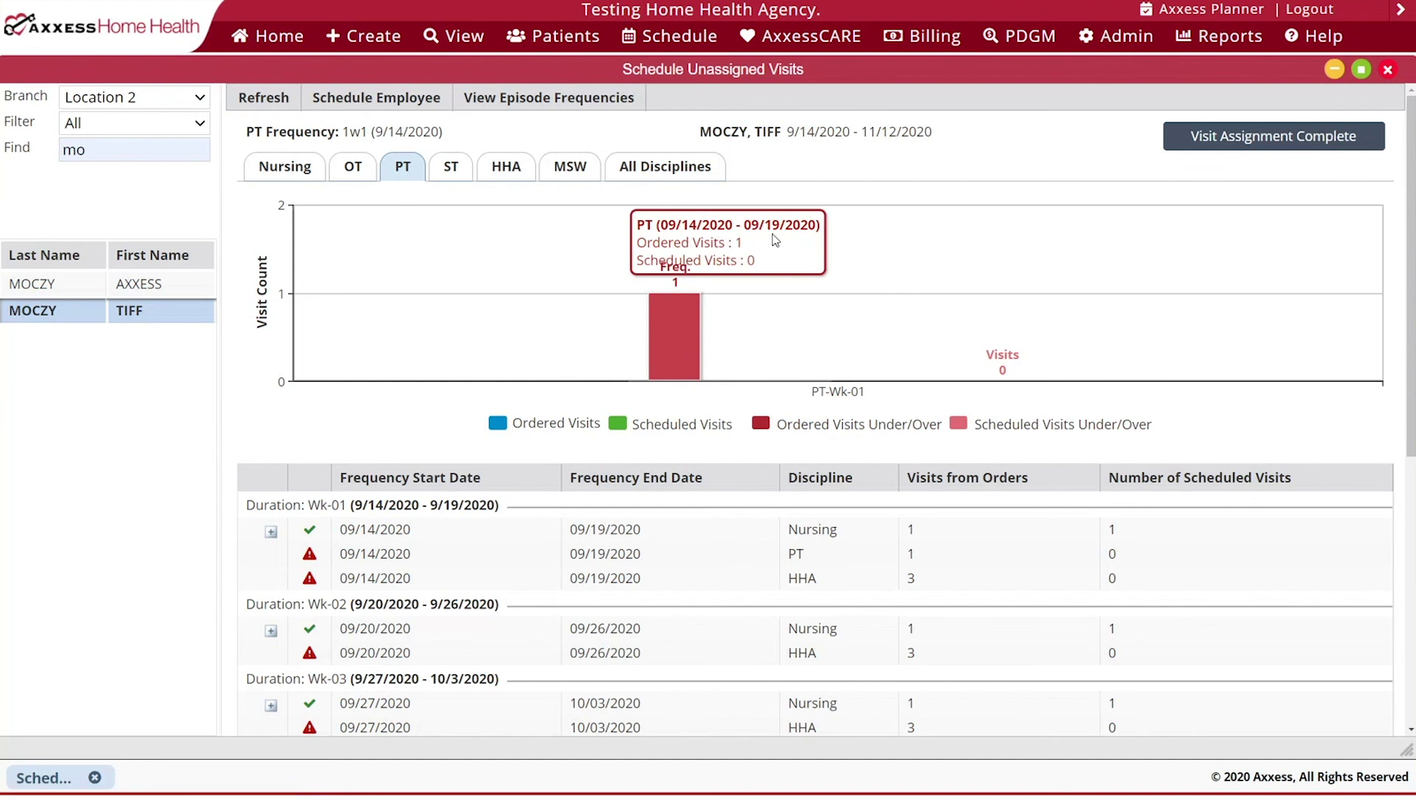
- Schedule a PT Assessment/Evaluation visit for the RN on Sep 15 and save it
{"action": "left_click", "coordinate": [354, 93]}
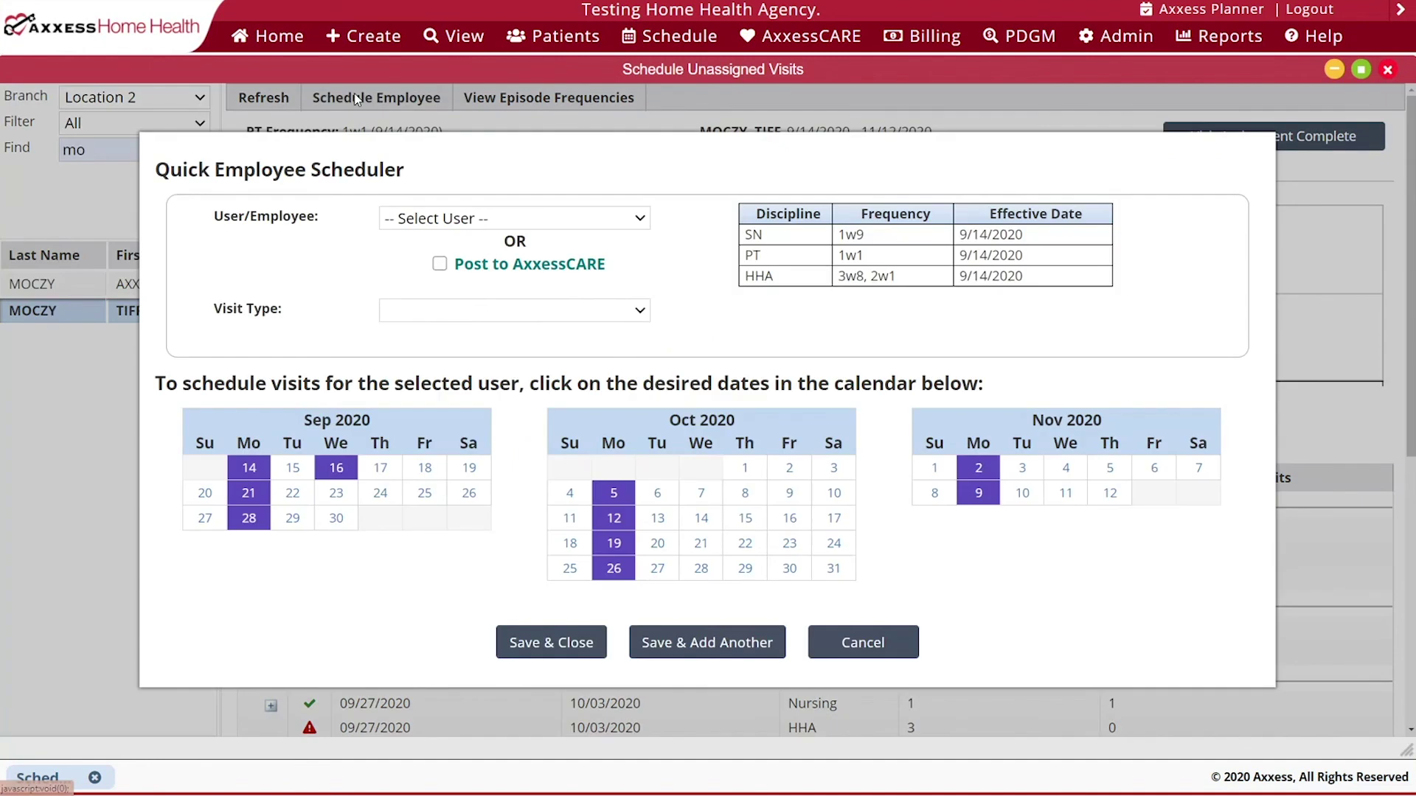
{"action": "left_click", "coordinate": [432, 219]}
{"action": "type", "text": "t"}
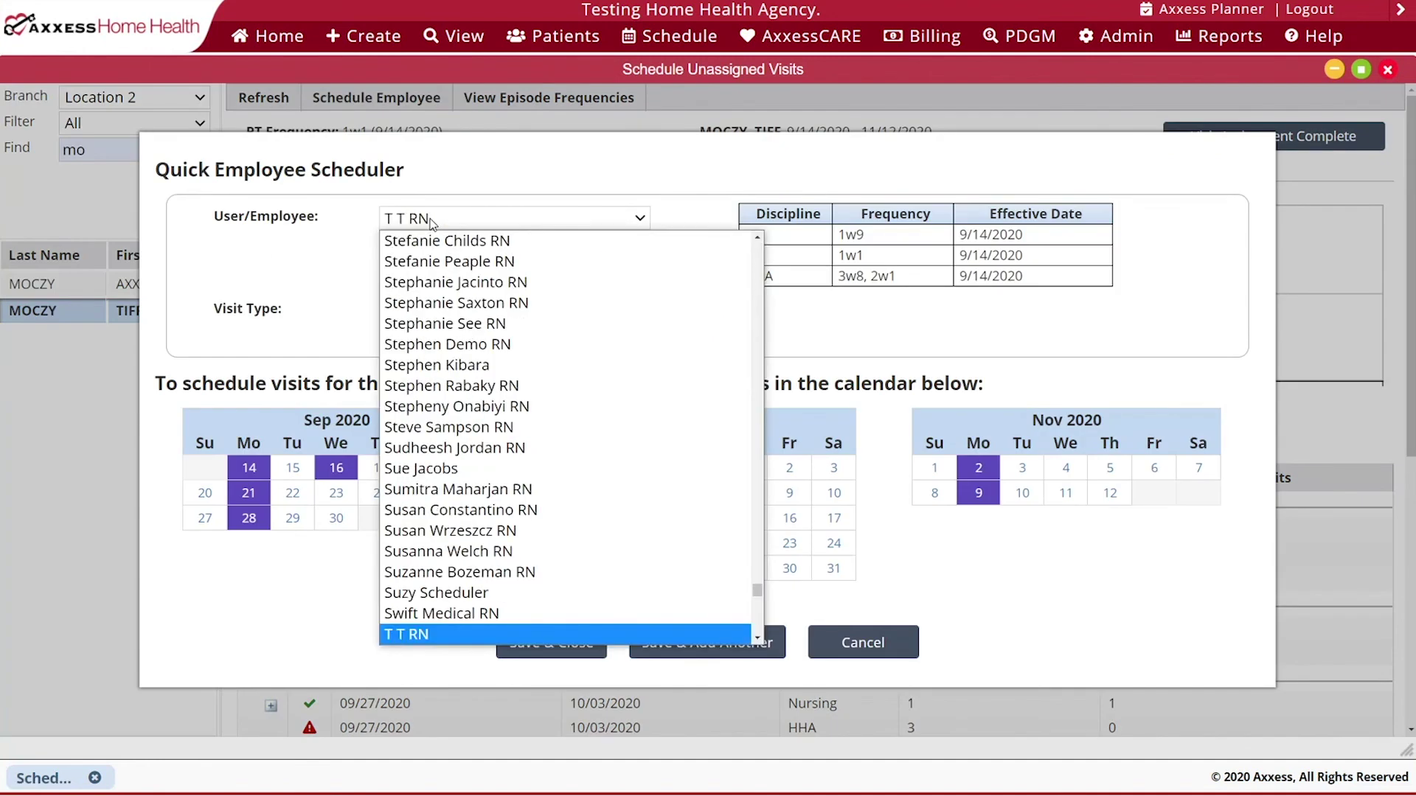
{"action": "type", "text": "i"}
{"action": "key", "text": "Return"}
{"action": "left_click", "coordinate": [415, 313]}
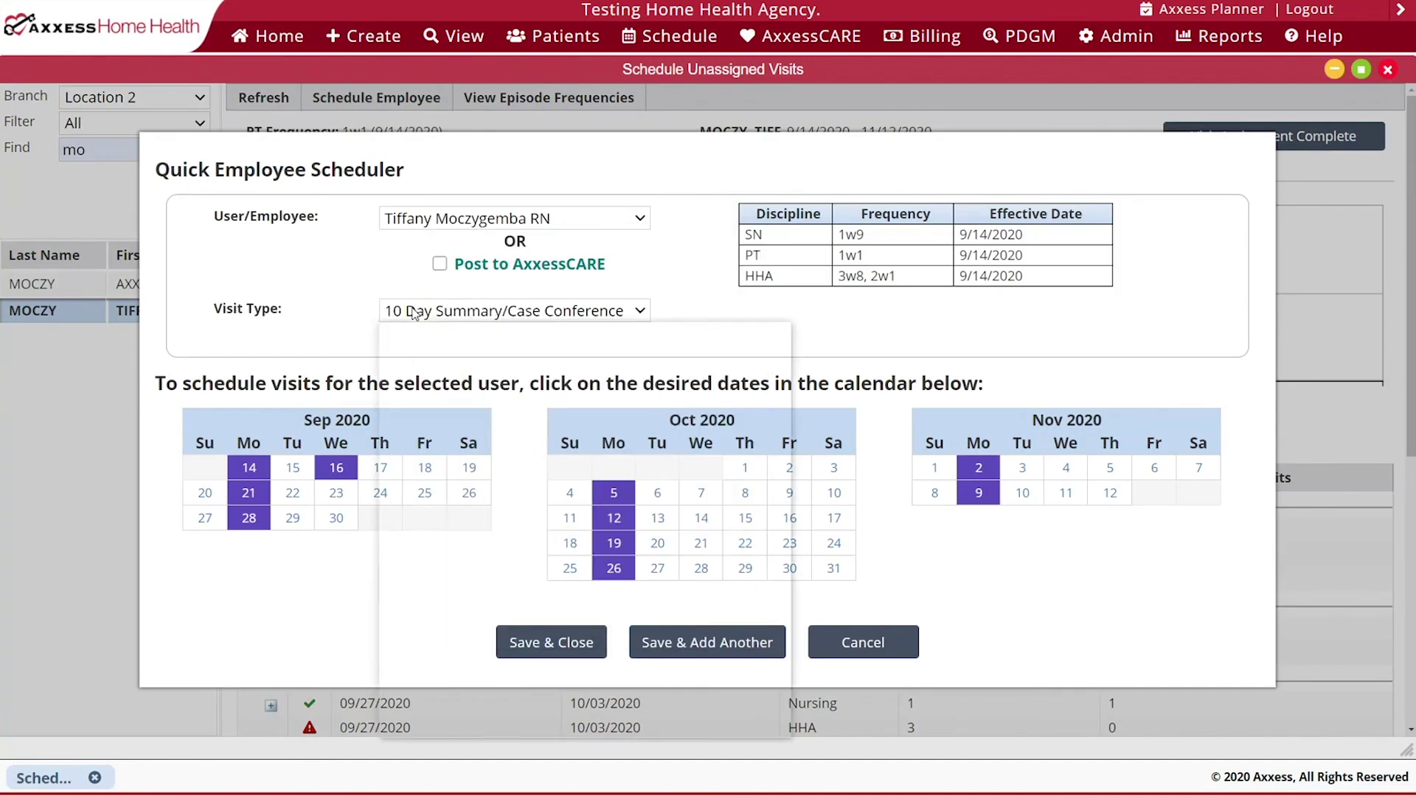
{"action": "scroll", "coordinate": [430, 337], "scroll_direction": "down", "scroll_amount": 20}
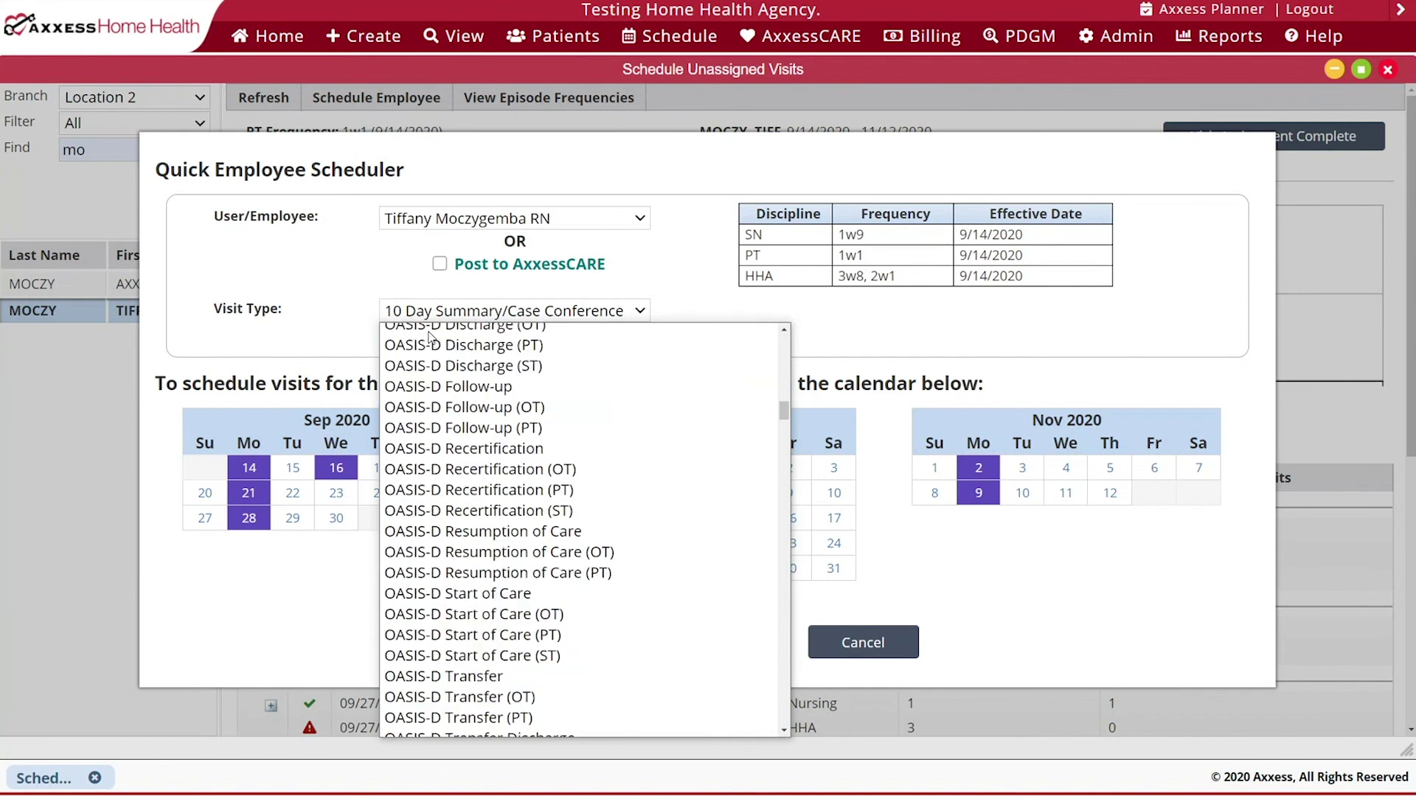
{"action": "scroll", "coordinate": [431, 337], "scroll_direction": "down", "scroll_amount": 5}
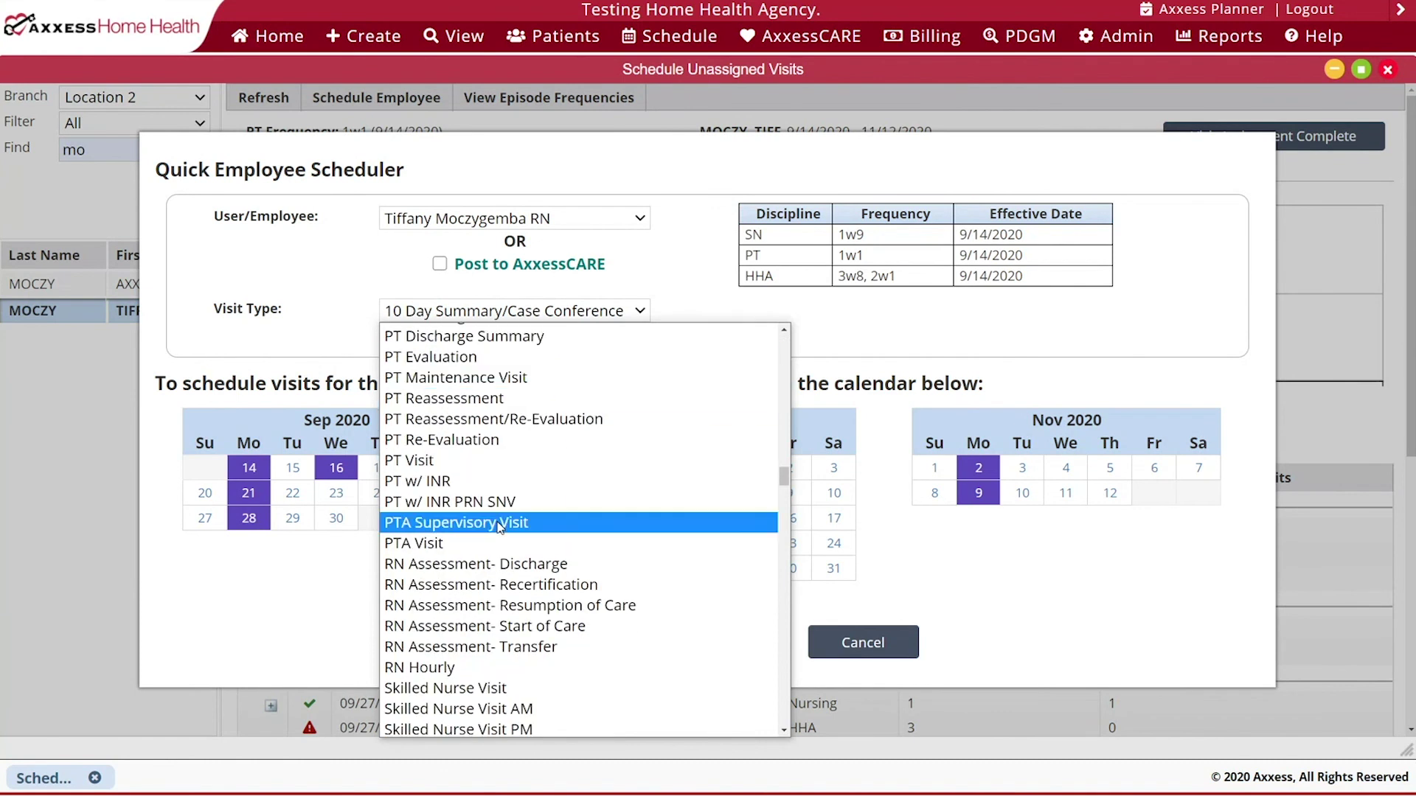
{"action": "scroll", "coordinate": [518, 578], "scroll_direction": "up", "scroll_amount": 2}
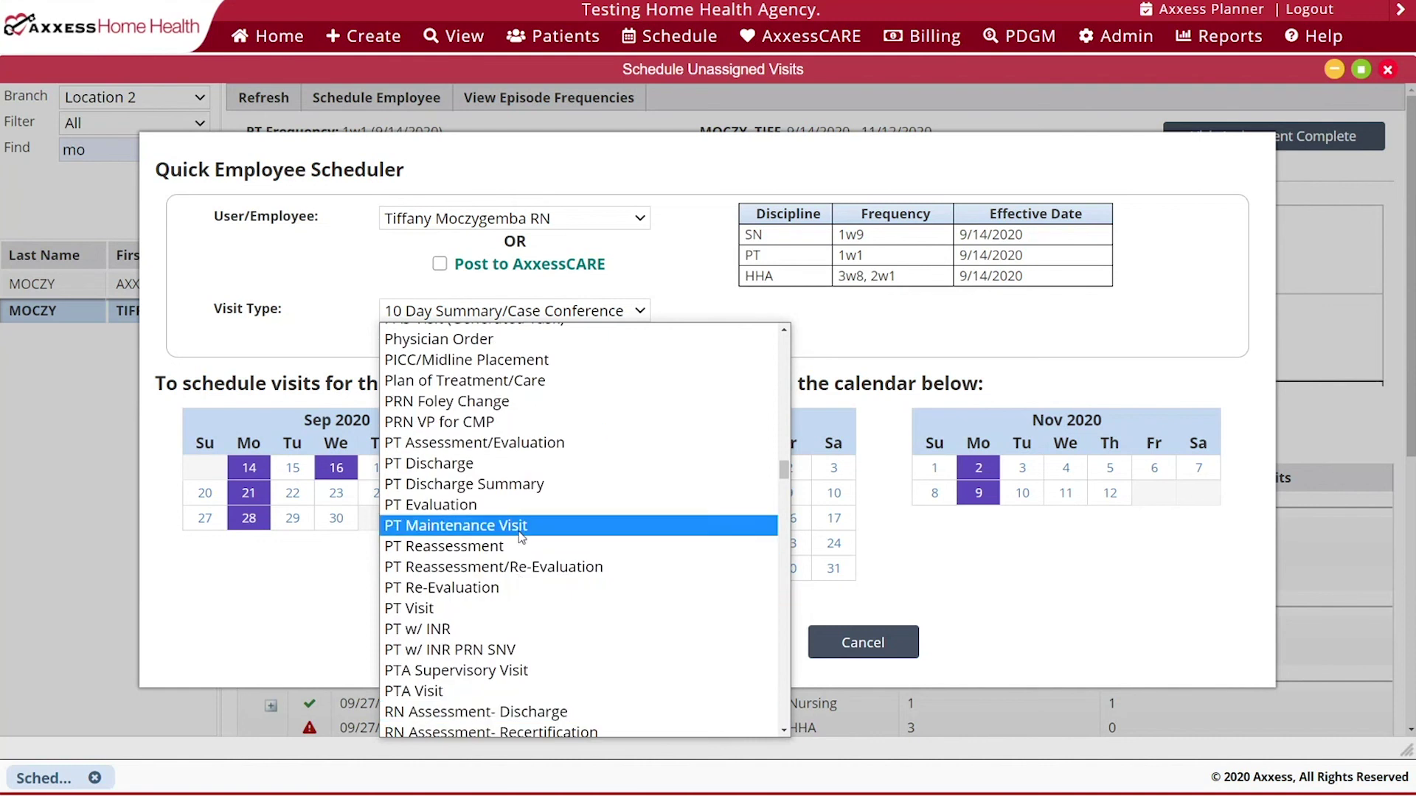
{"action": "left_click", "coordinate": [509, 453]}
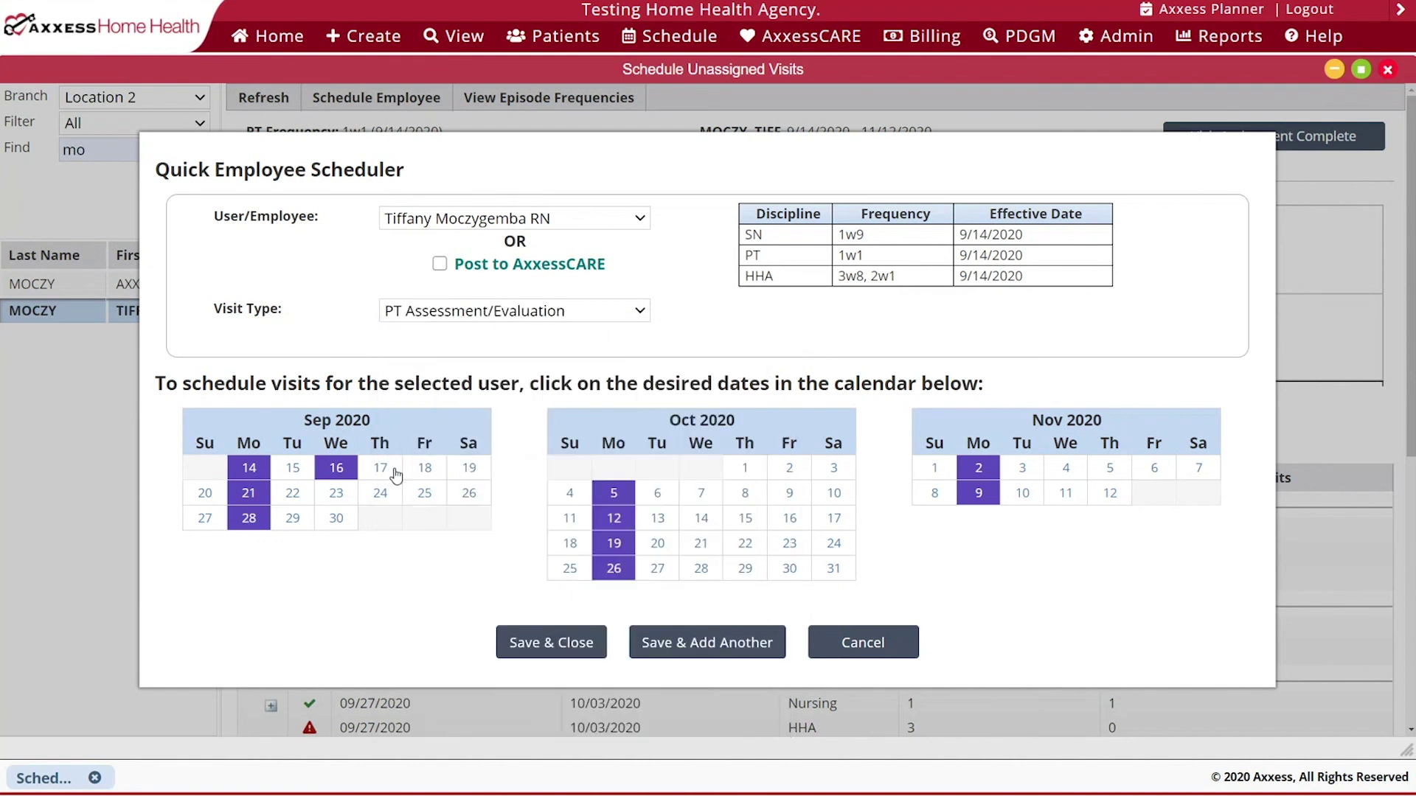
{"action": "left_click", "coordinate": [298, 472]}
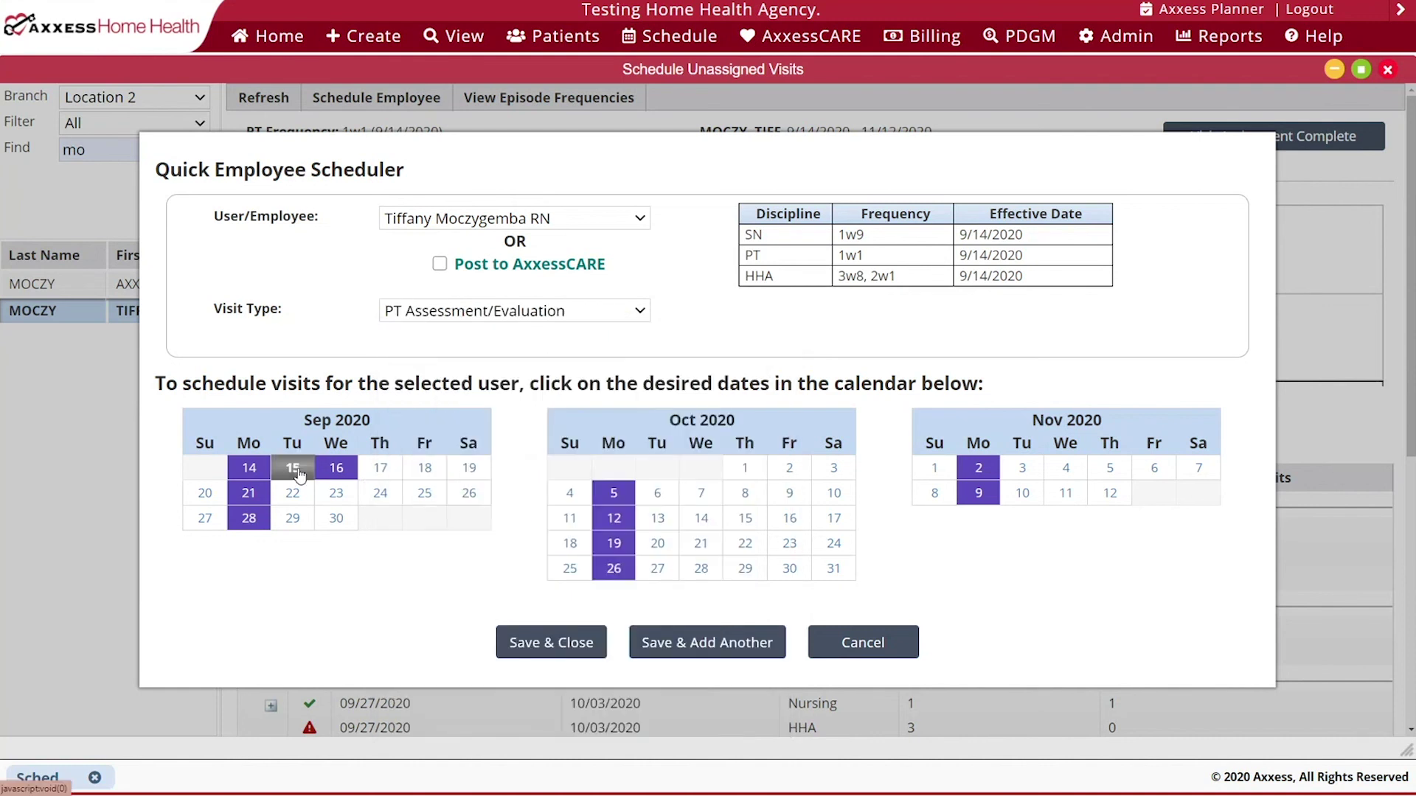
{"action": "left_click", "coordinate": [576, 641]}
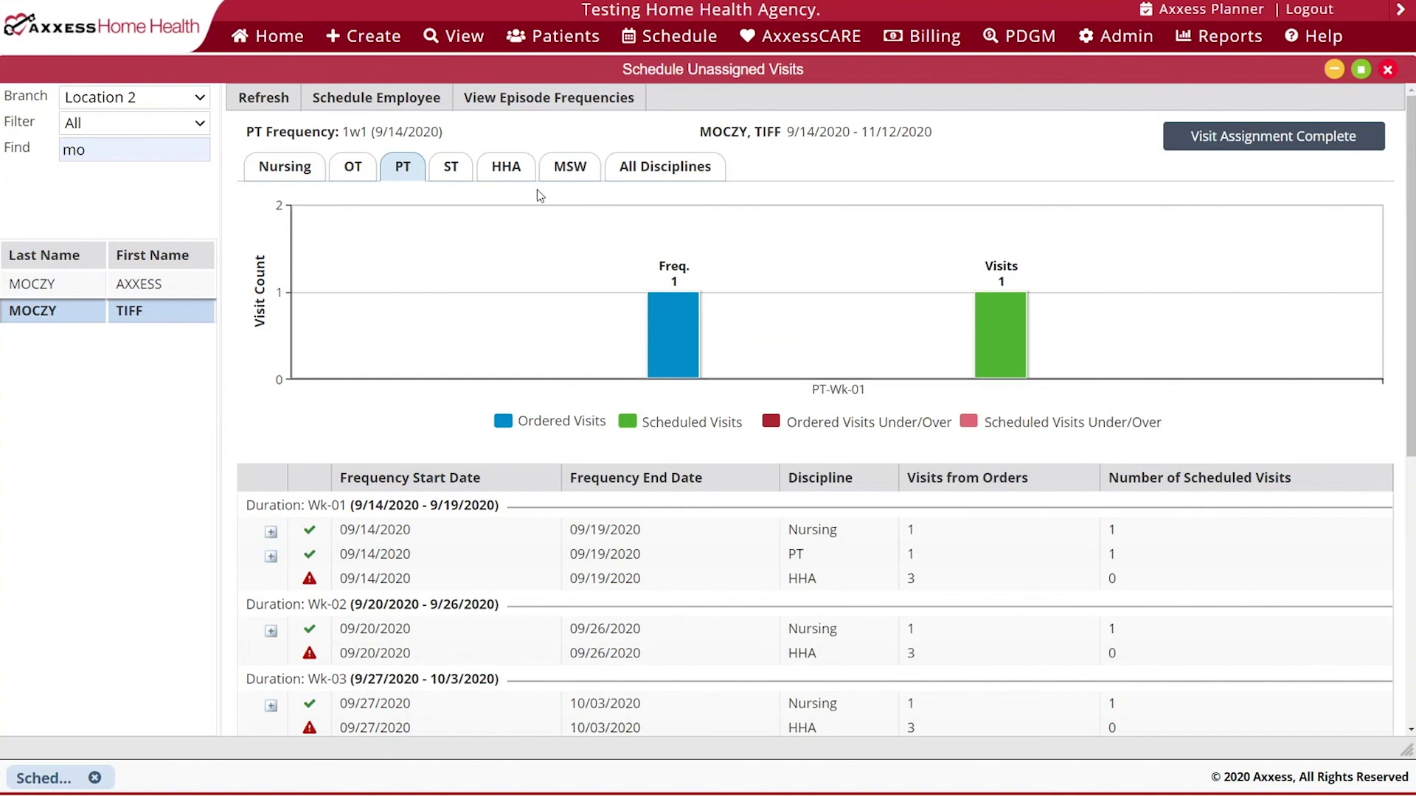
- Show the HHA frequency chart (3w8, 2w1, none scheduled) and start the employee scheduler
{"action": "left_click", "coordinate": [506, 169]}
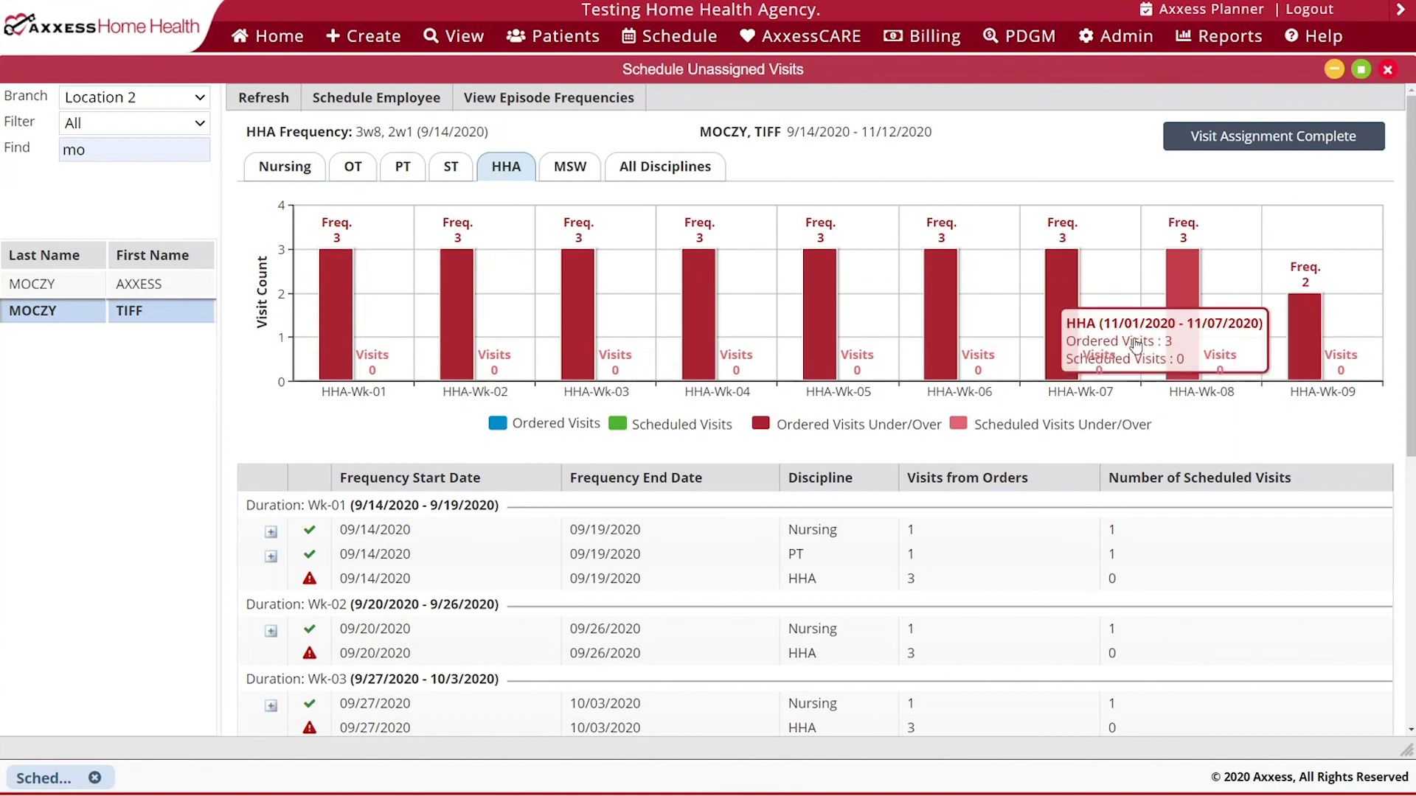
{"action": "left_click", "coordinate": [397, 106]}
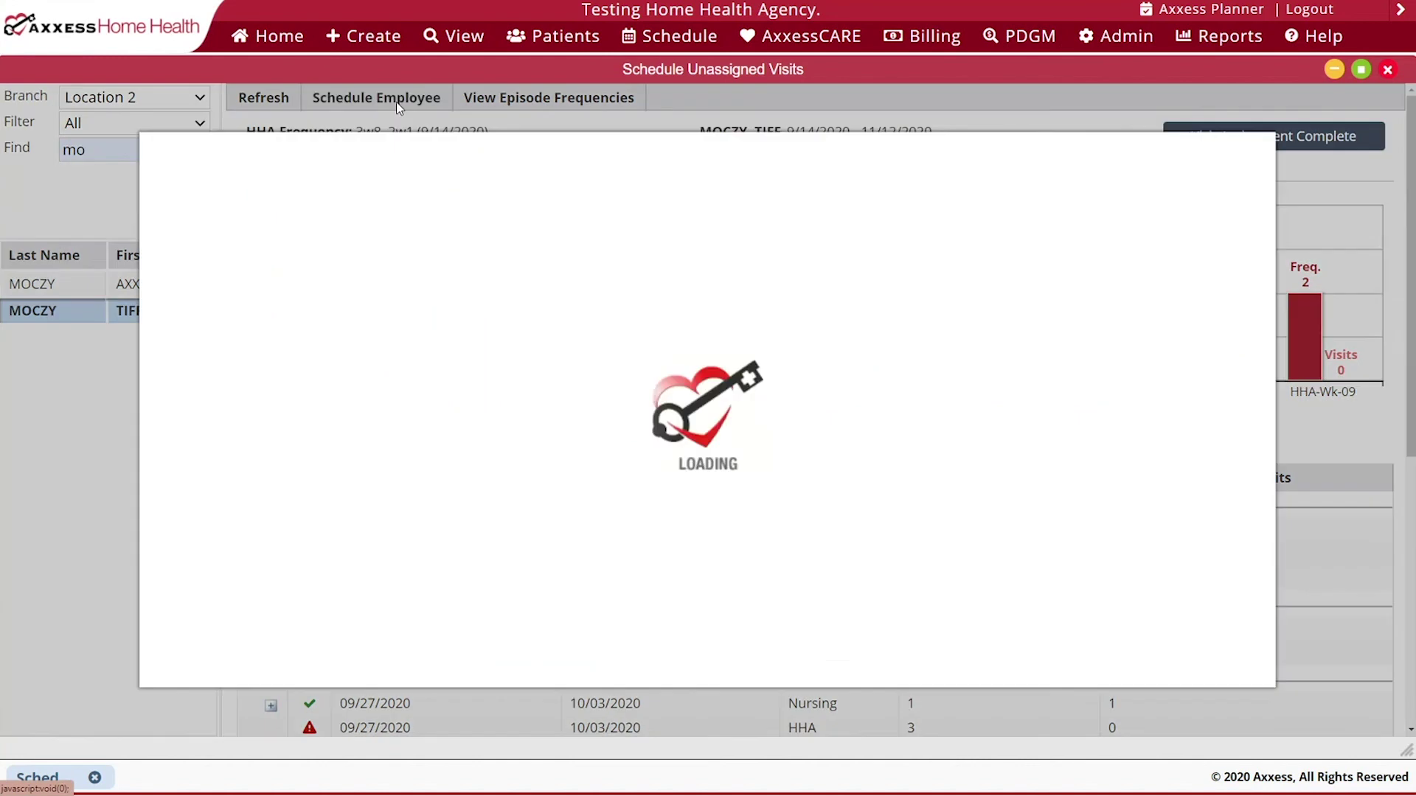
- Pick the employee with HHA Visit (Generated Task) type and mark Sep 18, 23, 25 and 30
{"action": "left_click", "coordinate": [516, 219]}
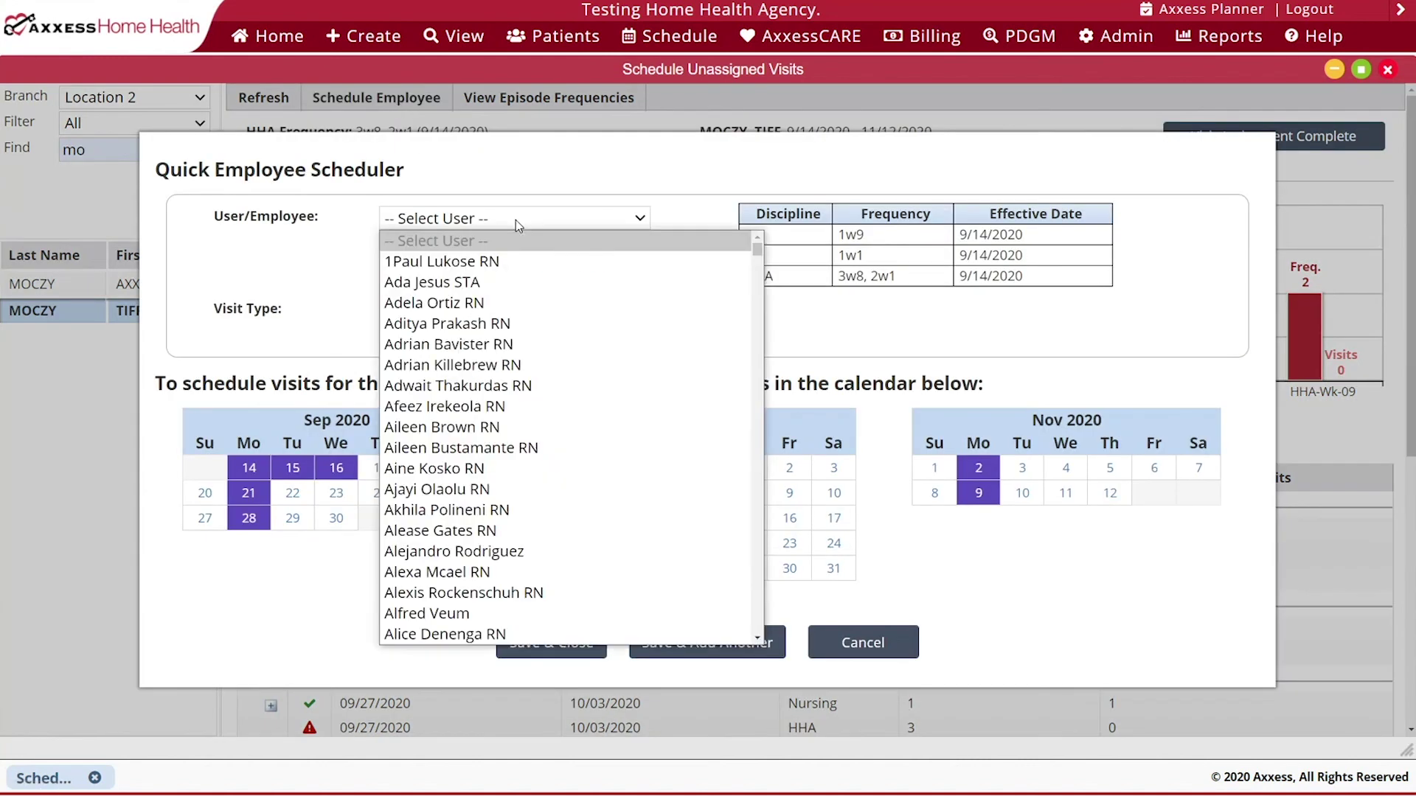
{"action": "type", "text": "tif"}
{"action": "key", "text": "Return"}
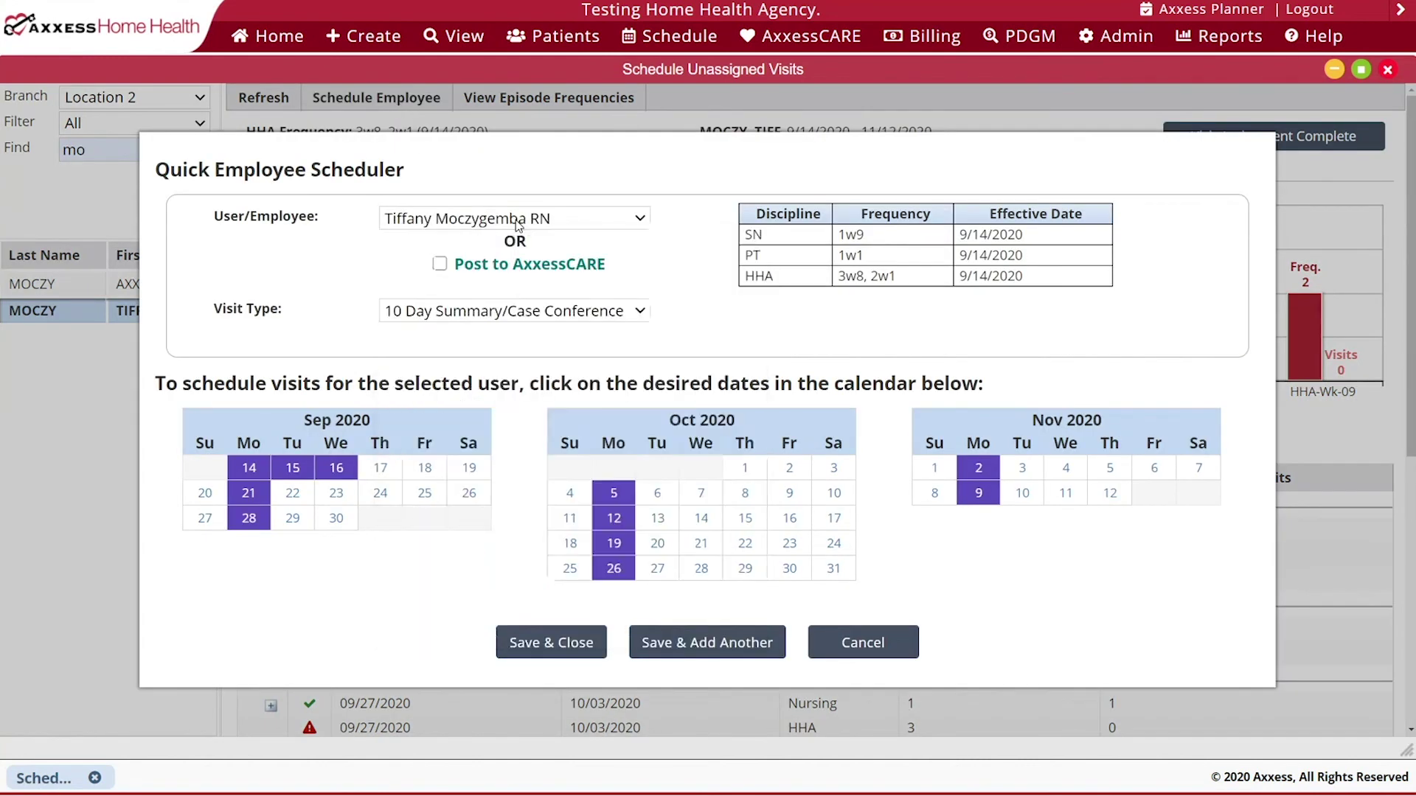
{"action": "left_click", "coordinate": [518, 311]}
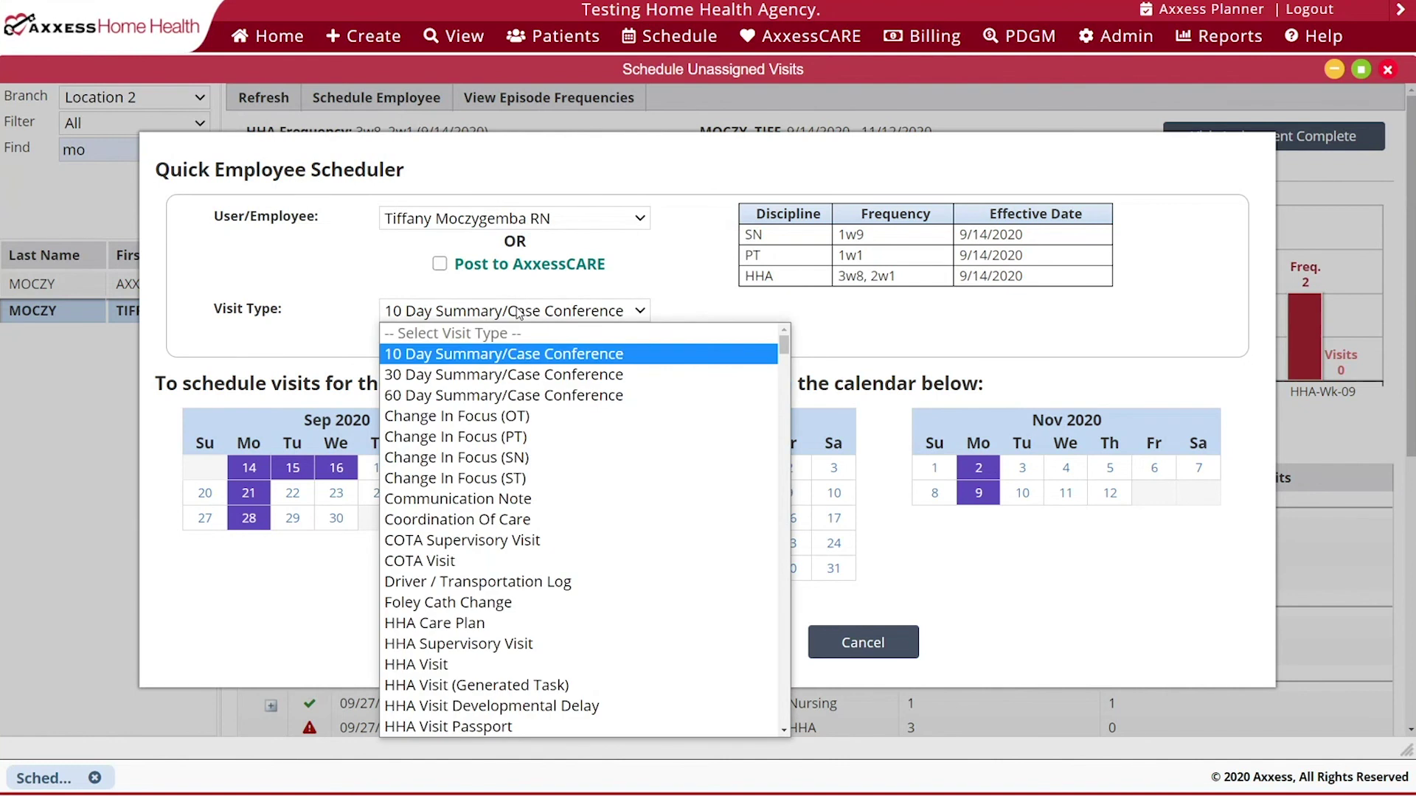
{"action": "left_click", "coordinate": [516, 688]}
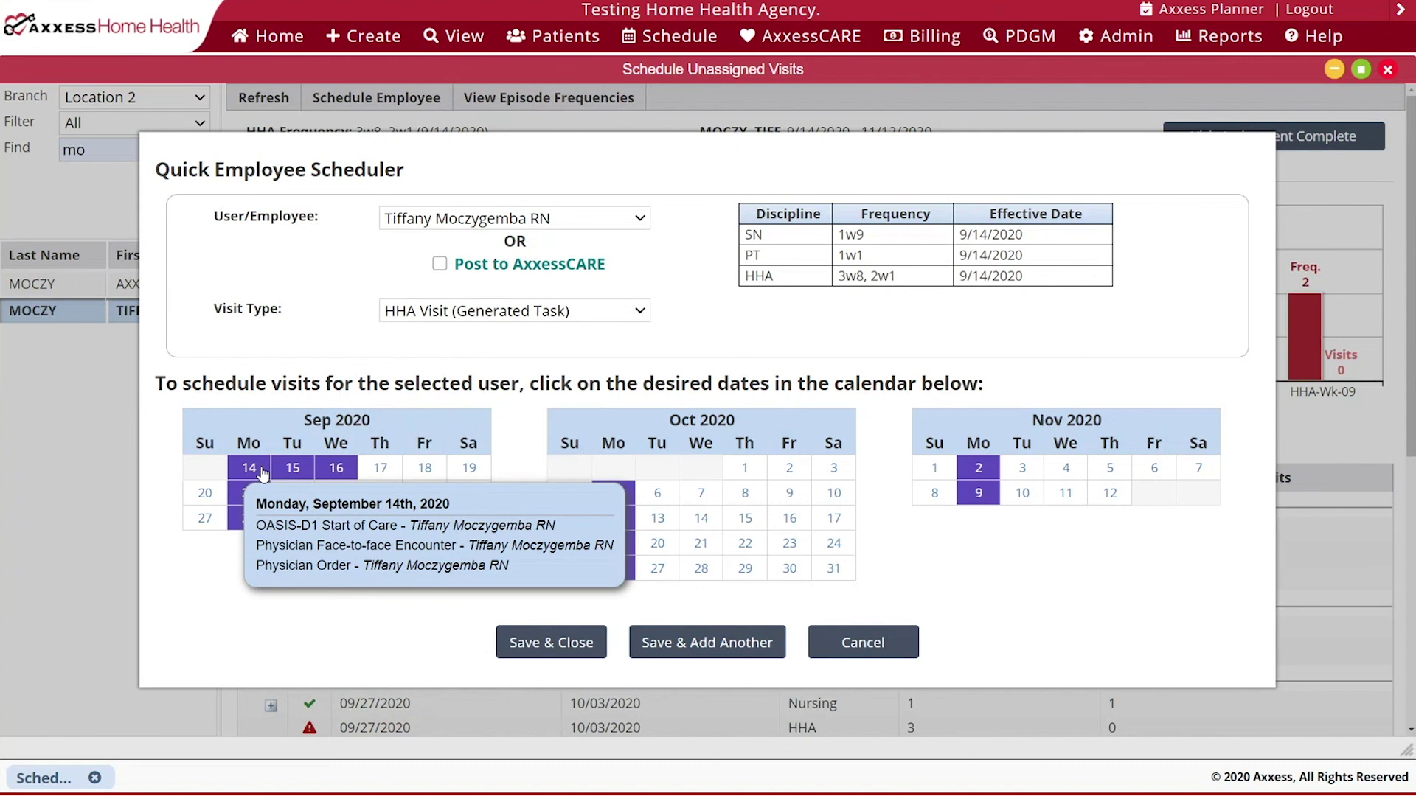
{"action": "left_click", "coordinate": [345, 497]}
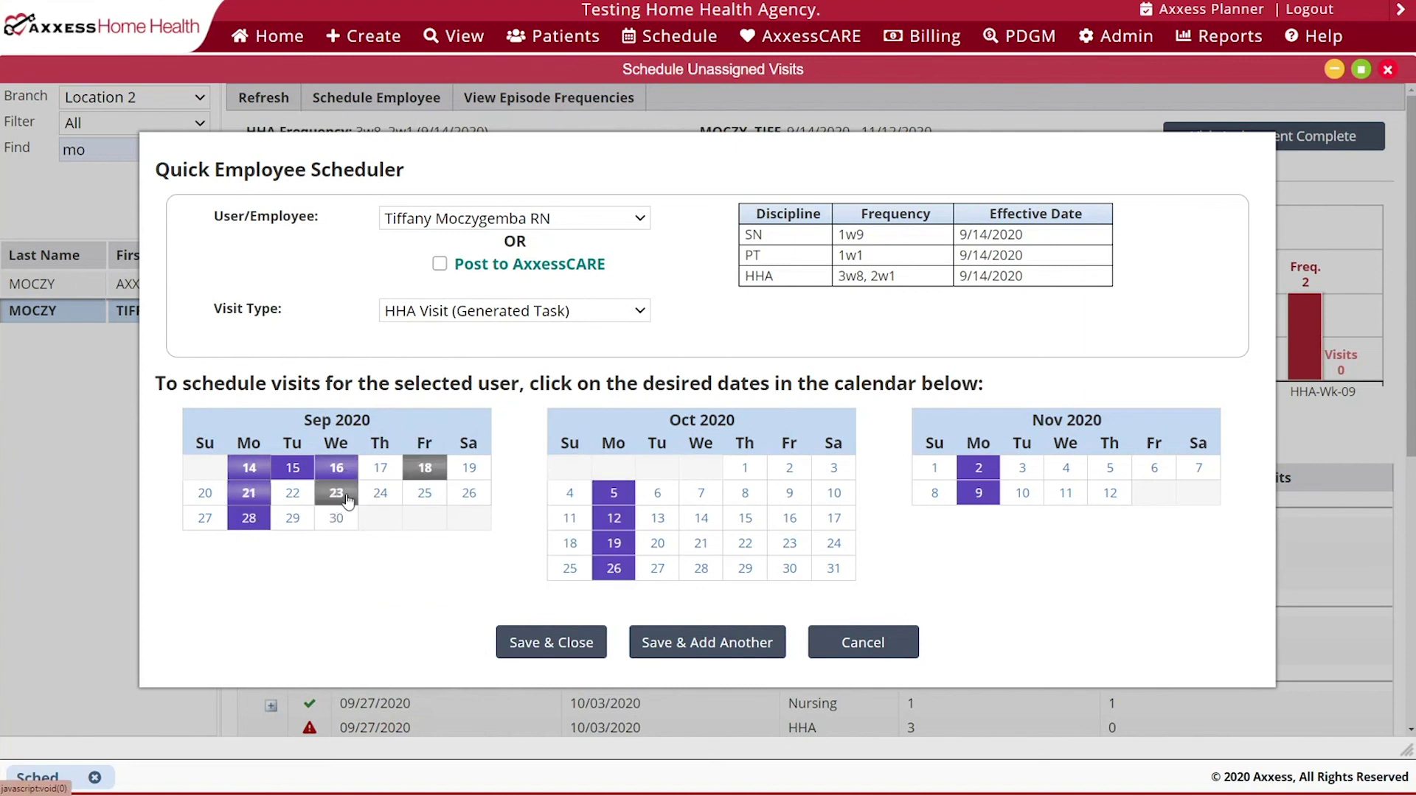
{"action": "left_click", "coordinate": [424, 492]}
{"action": "left_click", "coordinate": [337, 518]}
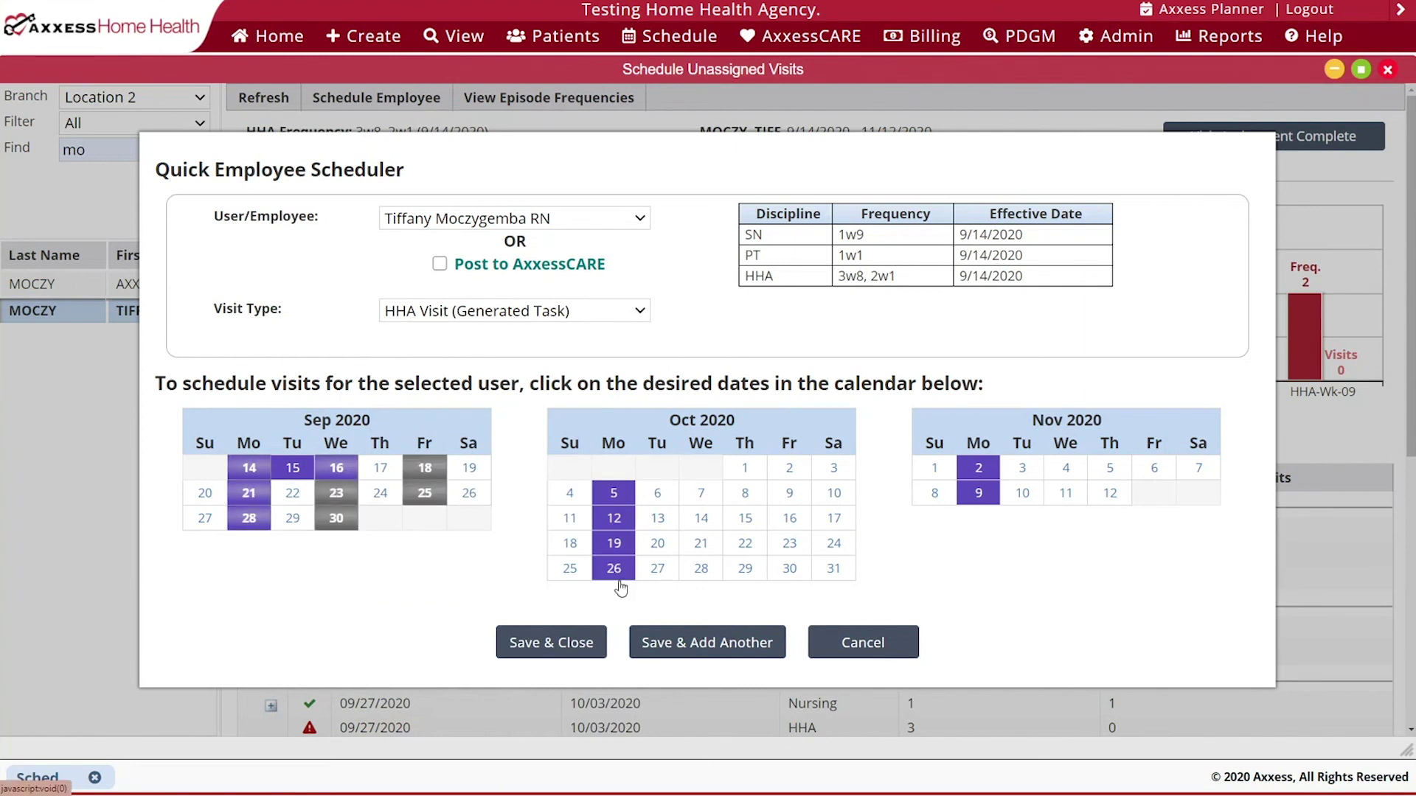
- Add HHA visits on October 2, 7, 9, 14, 16, 21, 23, 28, 30 and November 4, 6, 11, then save
{"action": "left_click", "coordinate": [798, 468]}
{"action": "left_click", "coordinate": [700, 493]}
{"action": "left_click", "coordinate": [789, 492]}
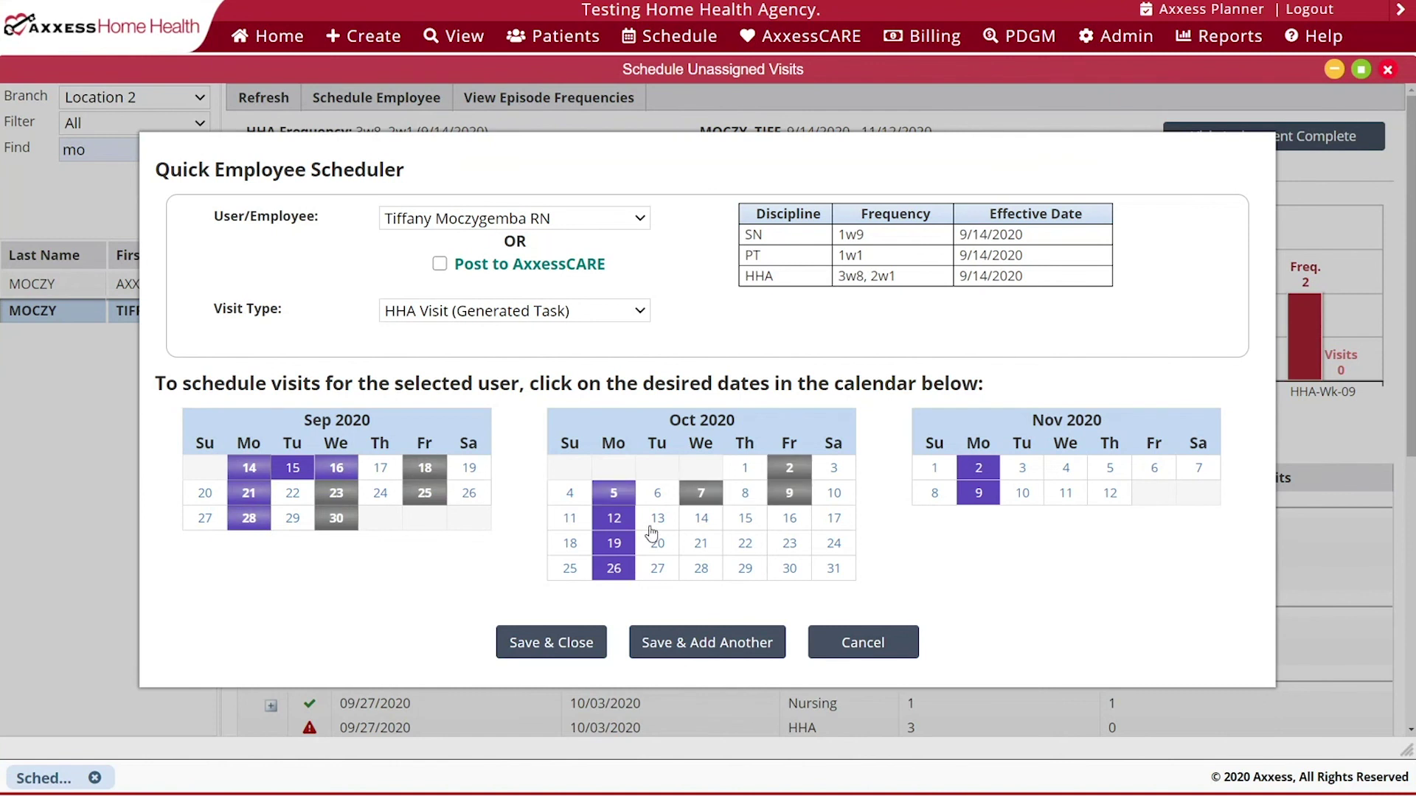
{"action": "left_click", "coordinate": [701, 518]}
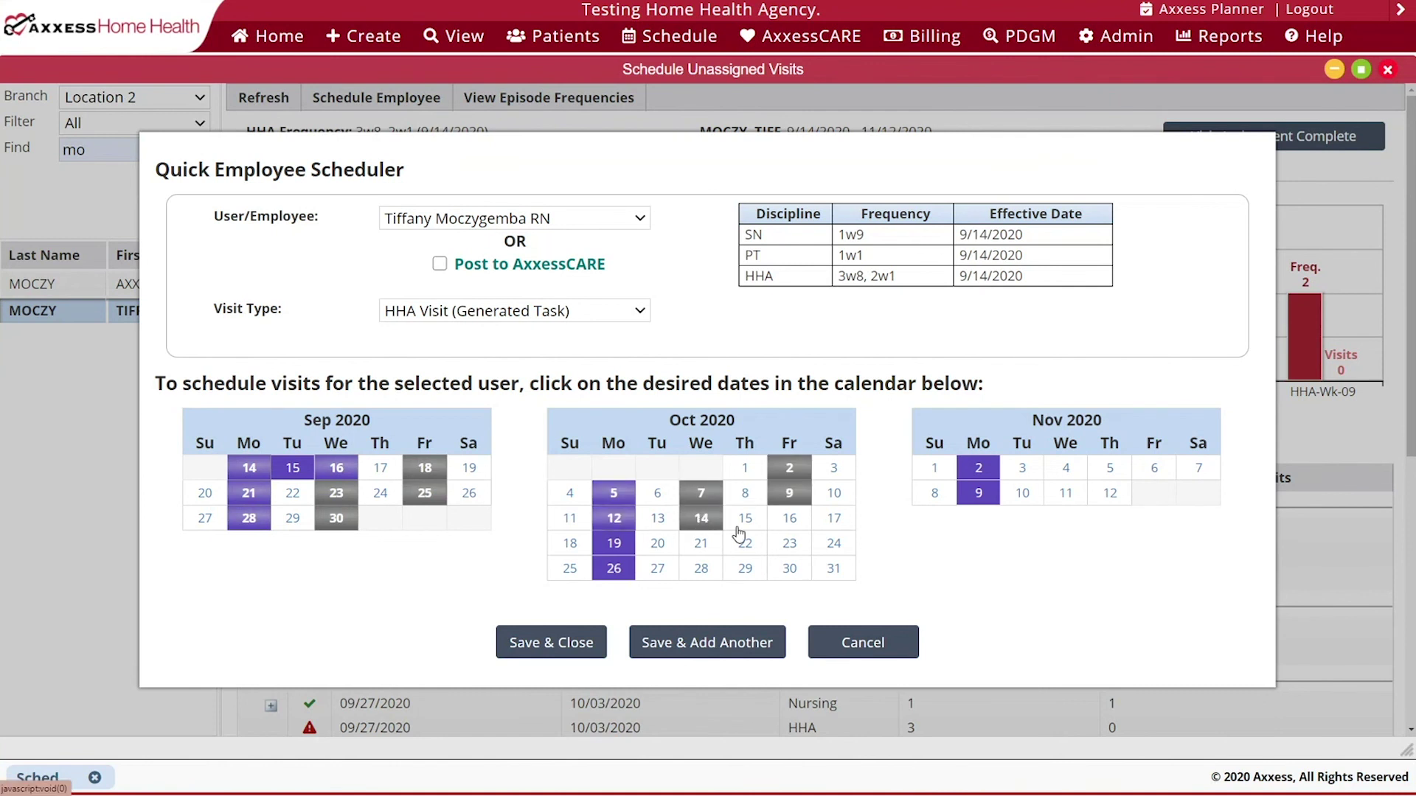
{"action": "left_click", "coordinate": [789, 518]}
{"action": "left_click", "coordinate": [700, 543]}
{"action": "left_click", "coordinate": [789, 543]}
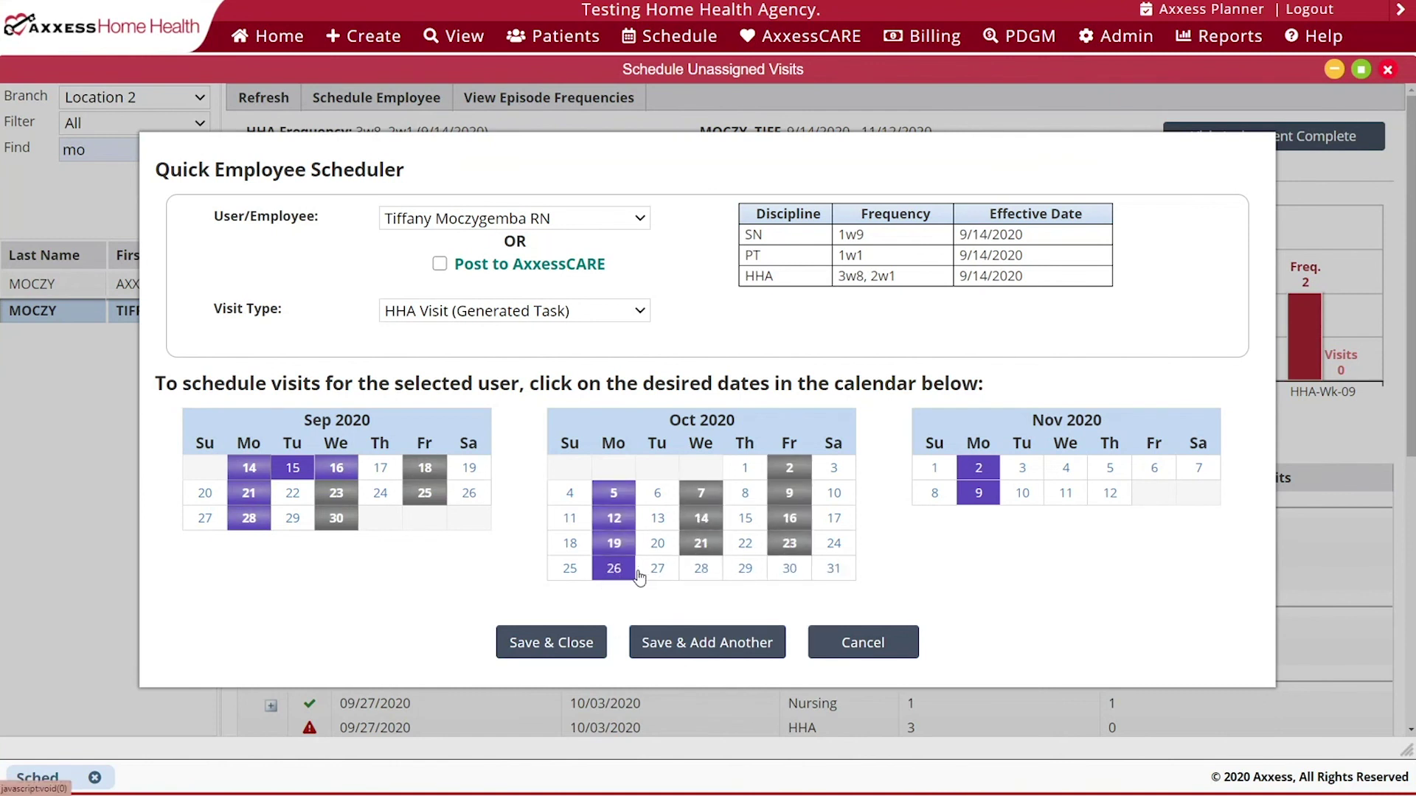
{"action": "left_click", "coordinate": [701, 568]}
{"action": "left_click", "coordinate": [789, 568]}
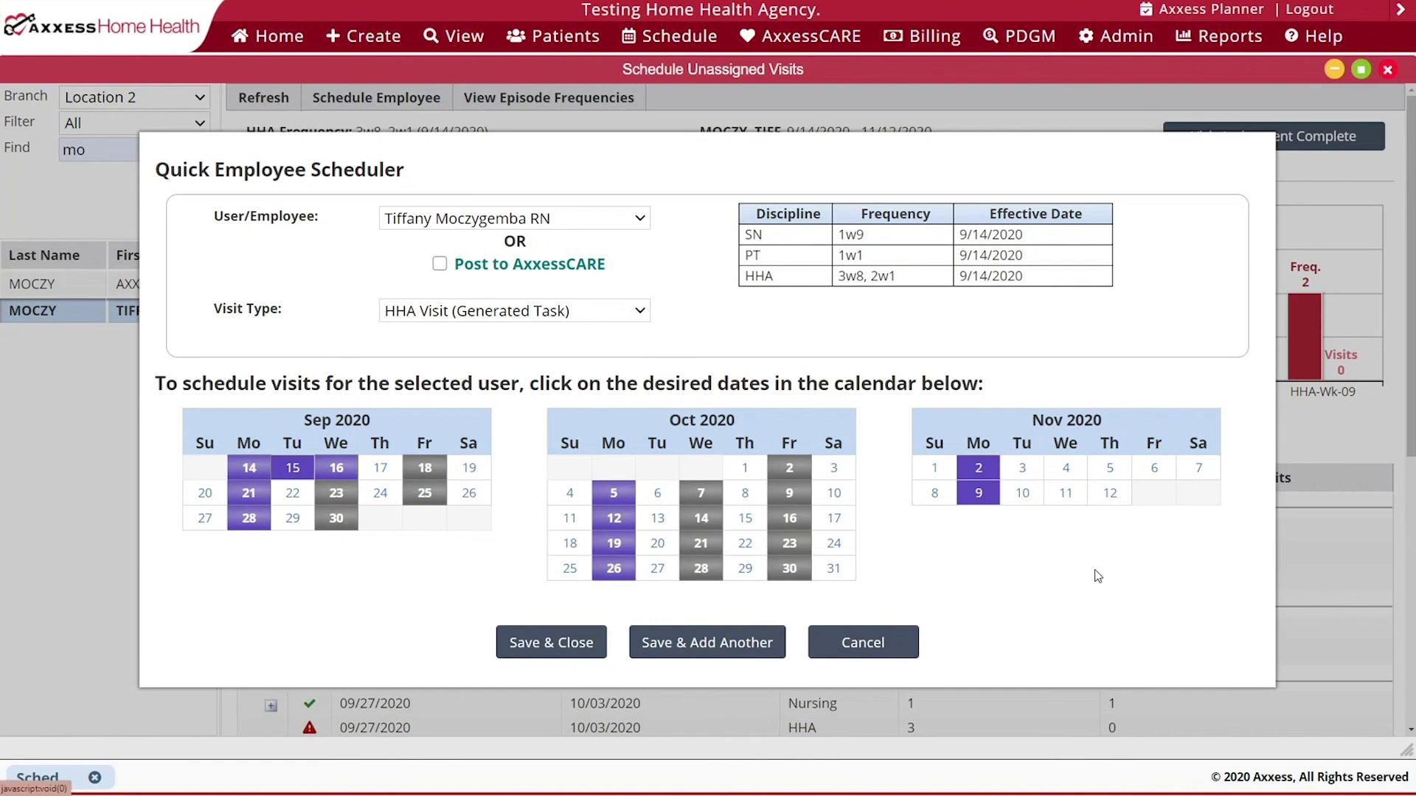
{"action": "left_click", "coordinate": [1066, 468]}
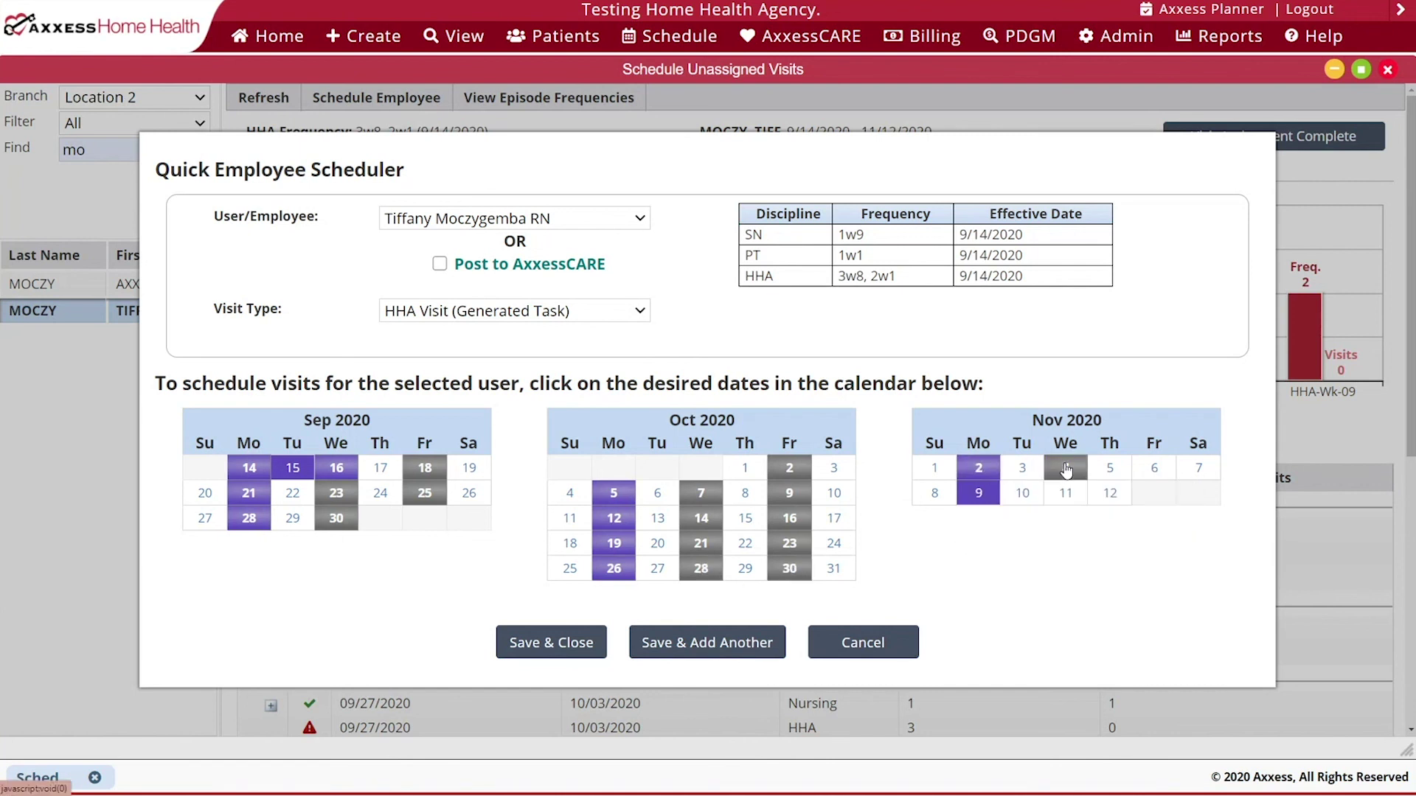
{"action": "left_click", "coordinate": [1153, 469]}
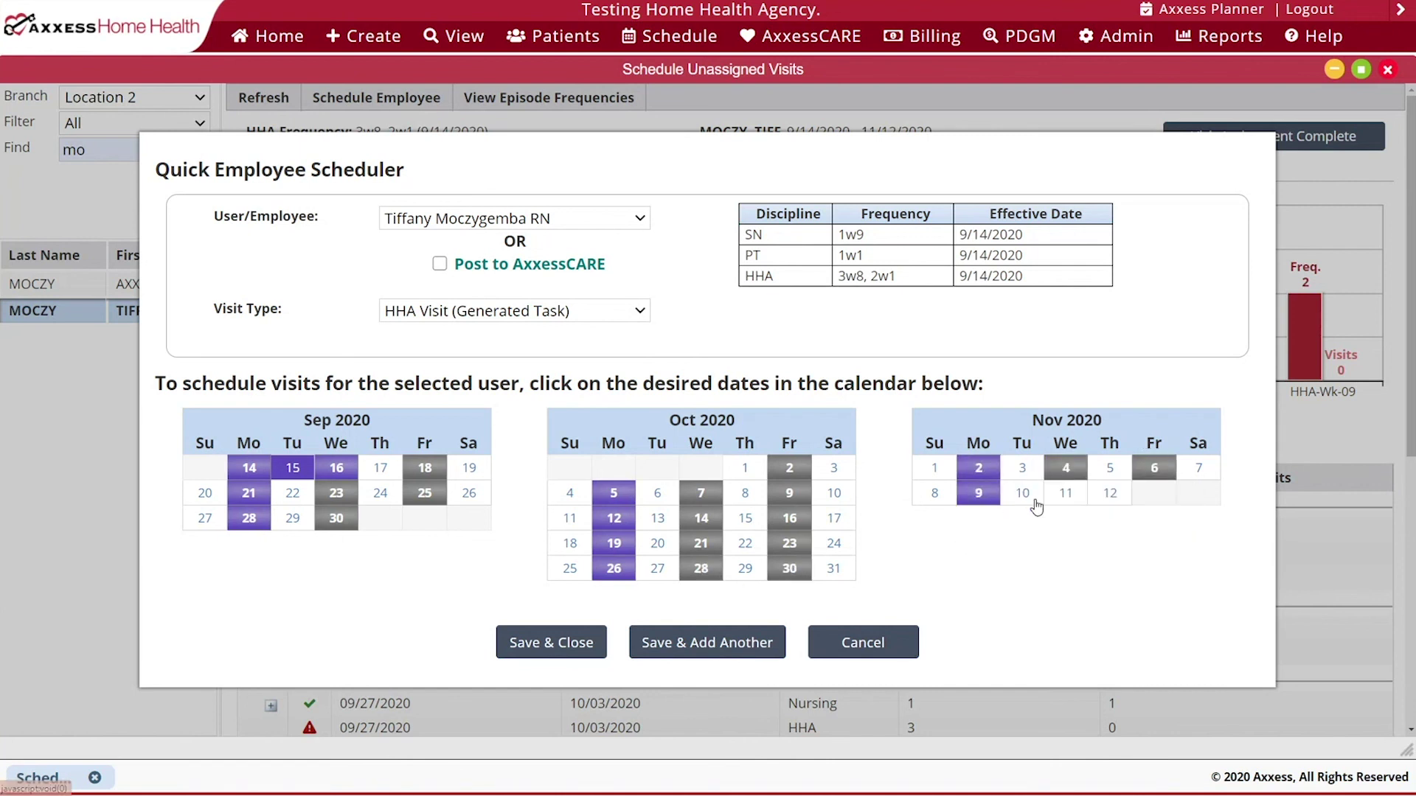
{"action": "left_click", "coordinate": [1065, 492]}
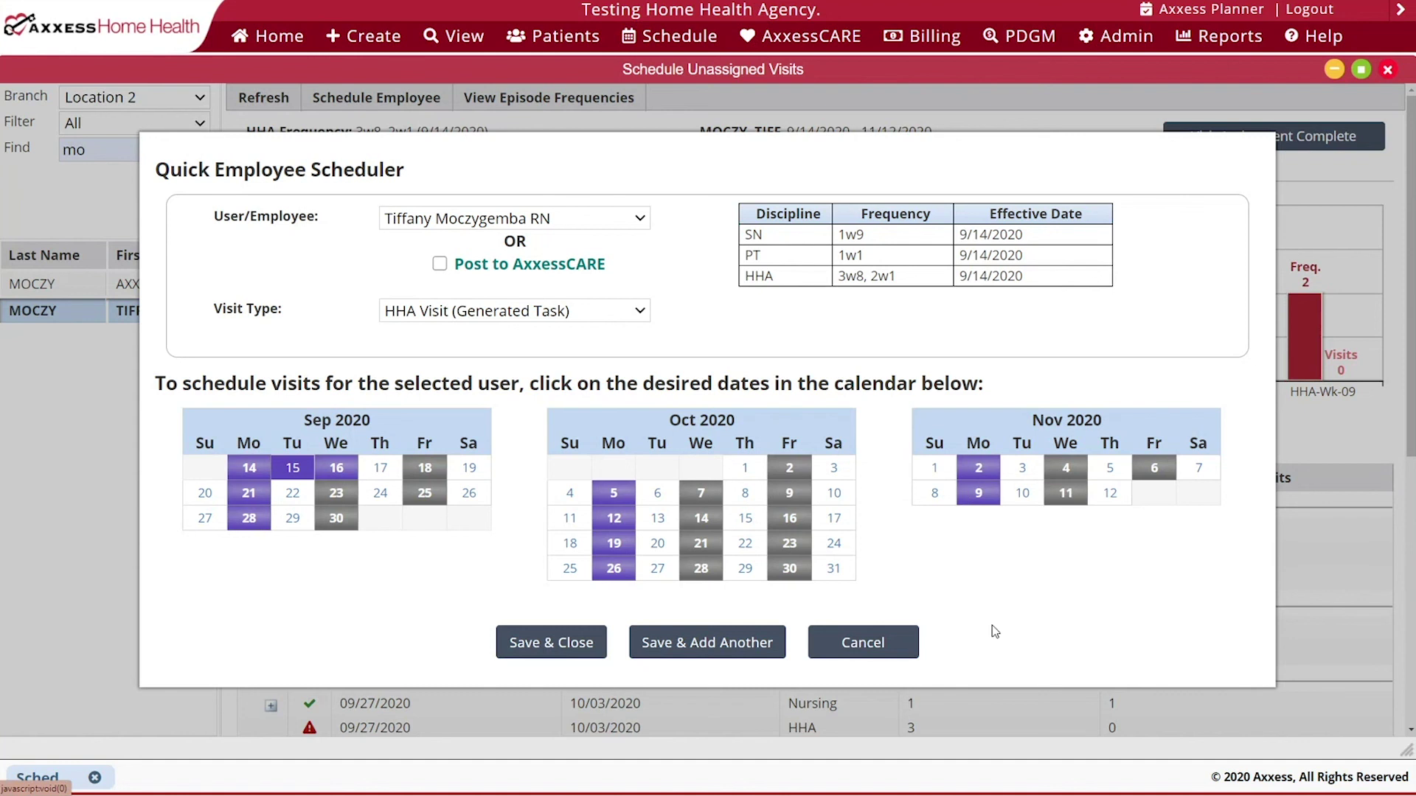
{"action": "left_click", "coordinate": [567, 644]}
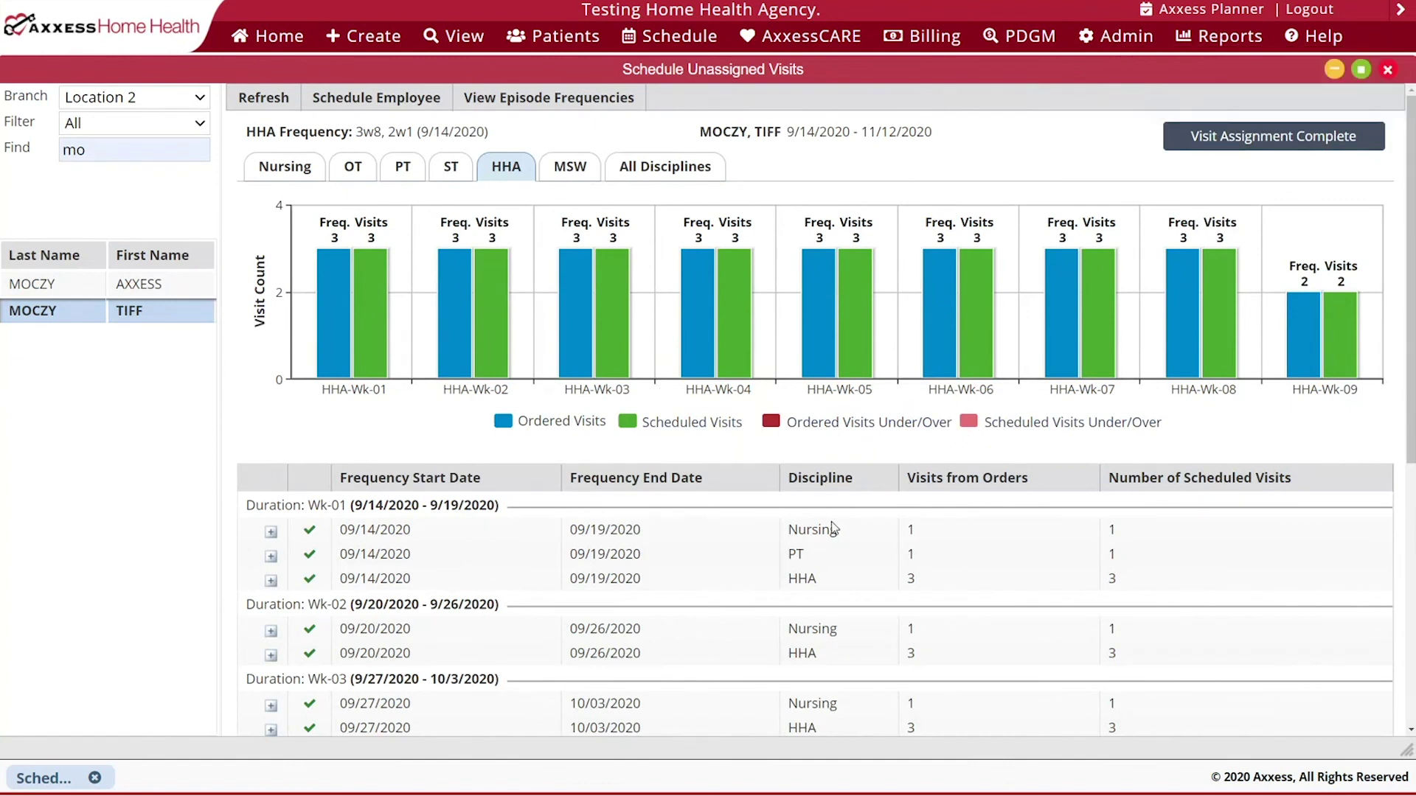
- Review the weekly counts, switch to All Disciplines, and mark the patient's visit assignment complete
{"action": "scroll", "coordinate": [830, 522], "scroll_direction": "down", "scroll_amount": 4}
{"action": "scroll", "coordinate": [830, 522], "scroll_direction": "down", "scroll_amount": 2}
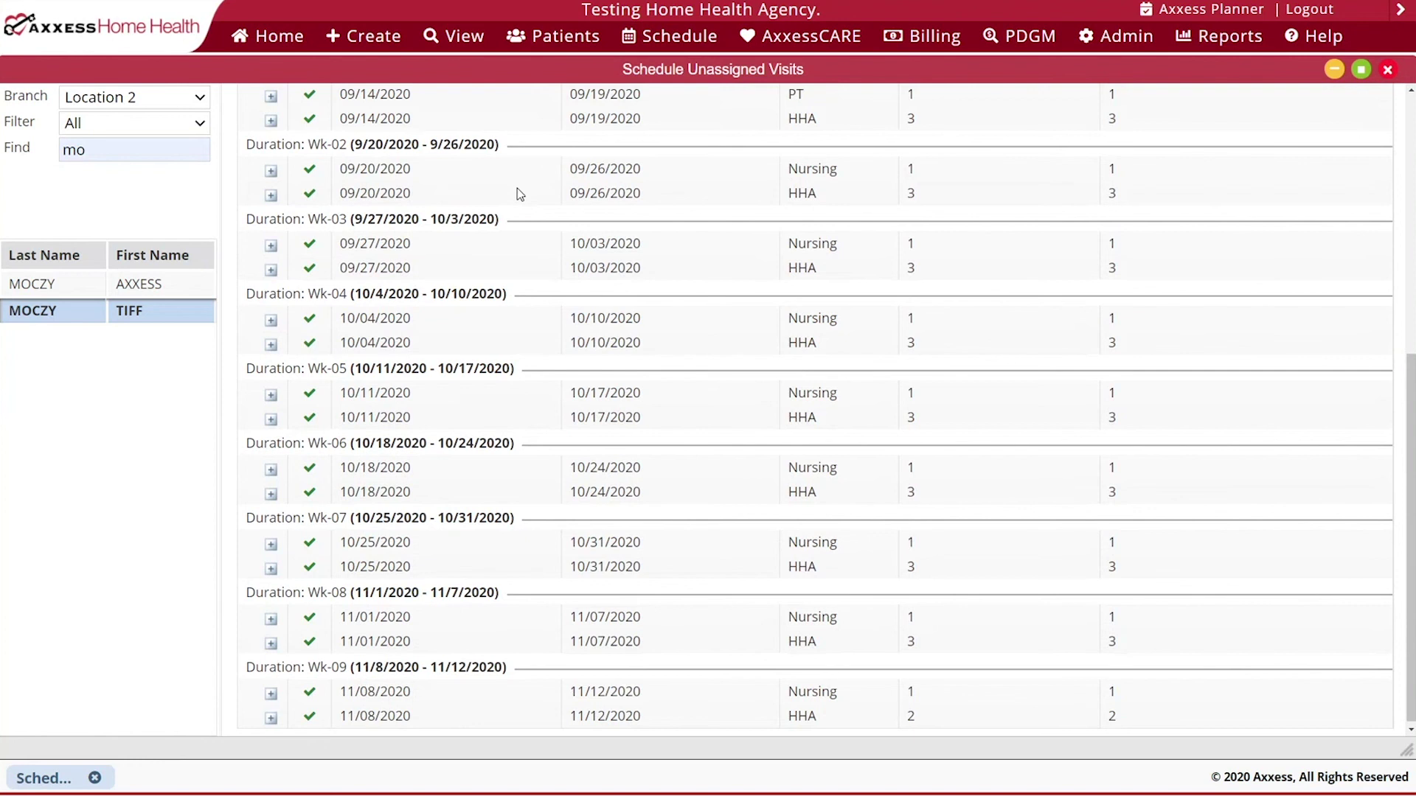
{"action": "scroll", "coordinate": [551, 711], "scroll_direction": "up", "scroll_amount": 5}
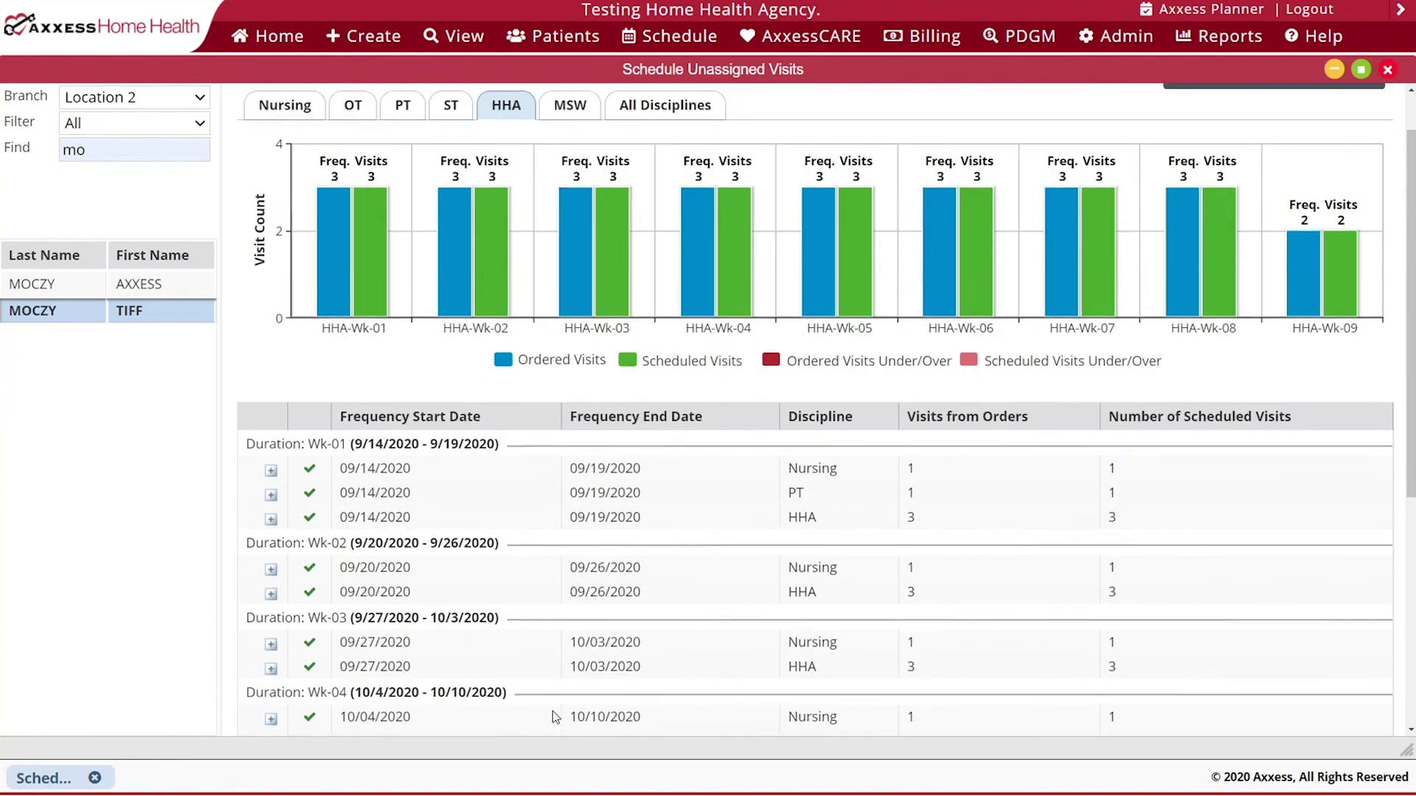
{"action": "scroll", "coordinate": [551, 710], "scroll_direction": "up", "scroll_amount": 1}
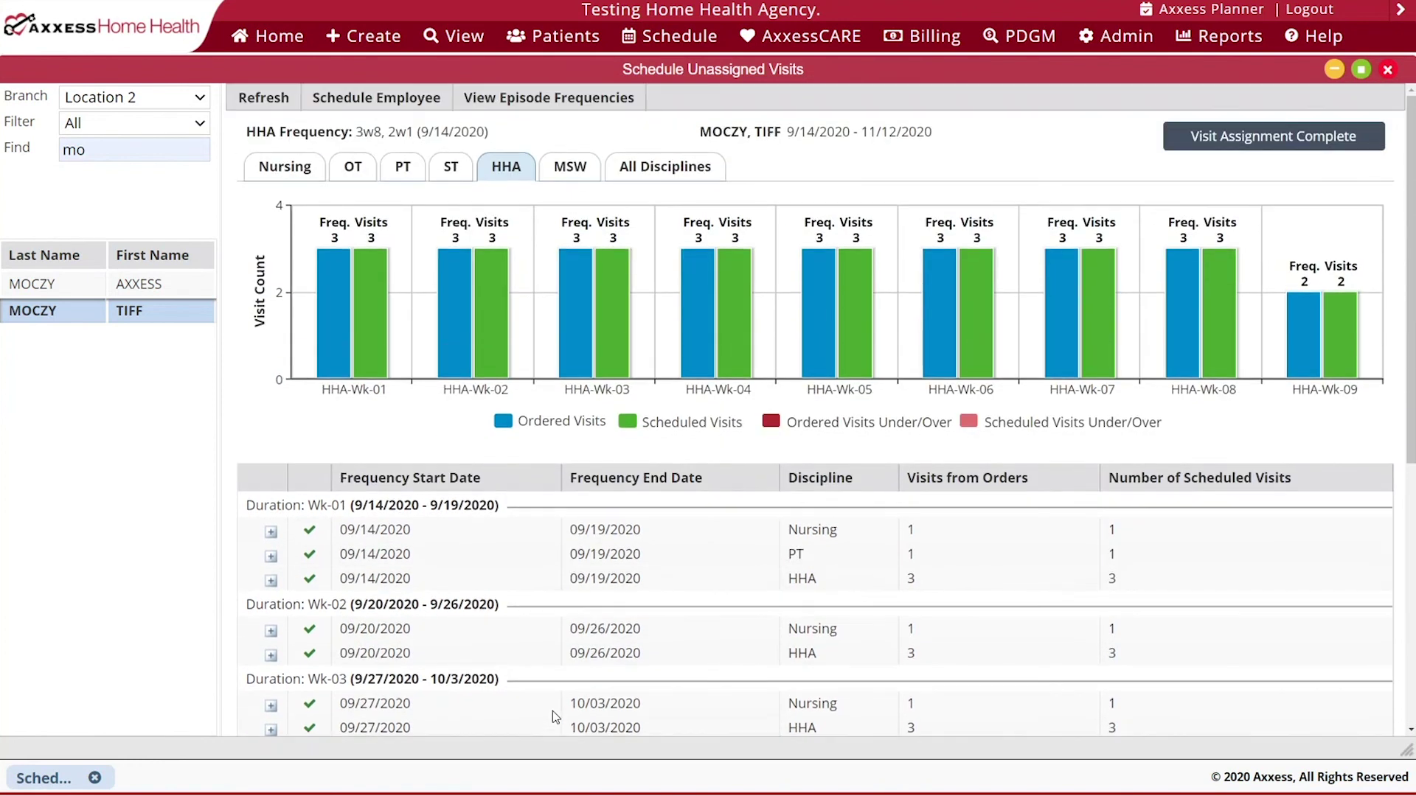
{"action": "left_click", "coordinate": [646, 168]}
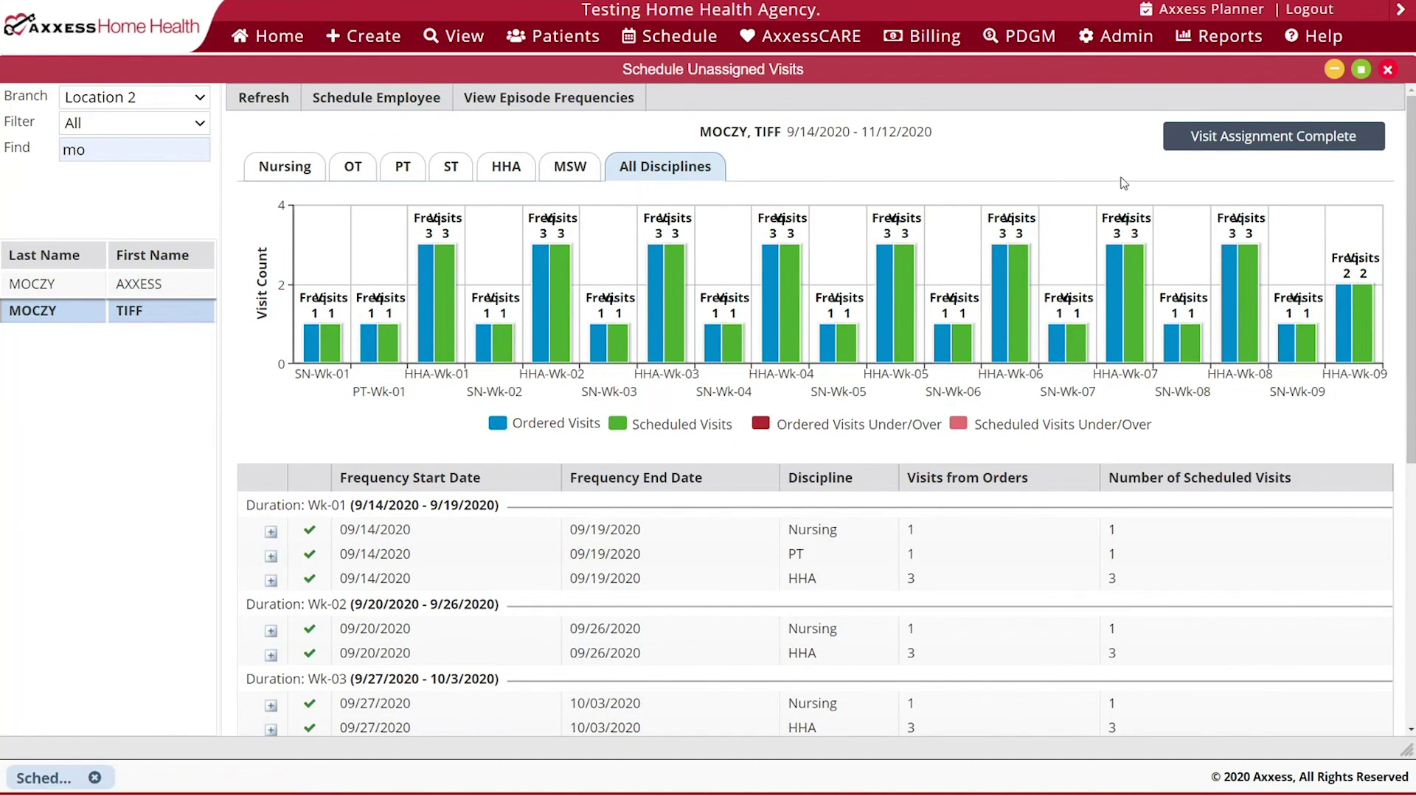
{"action": "left_click", "coordinate": [1332, 148]}
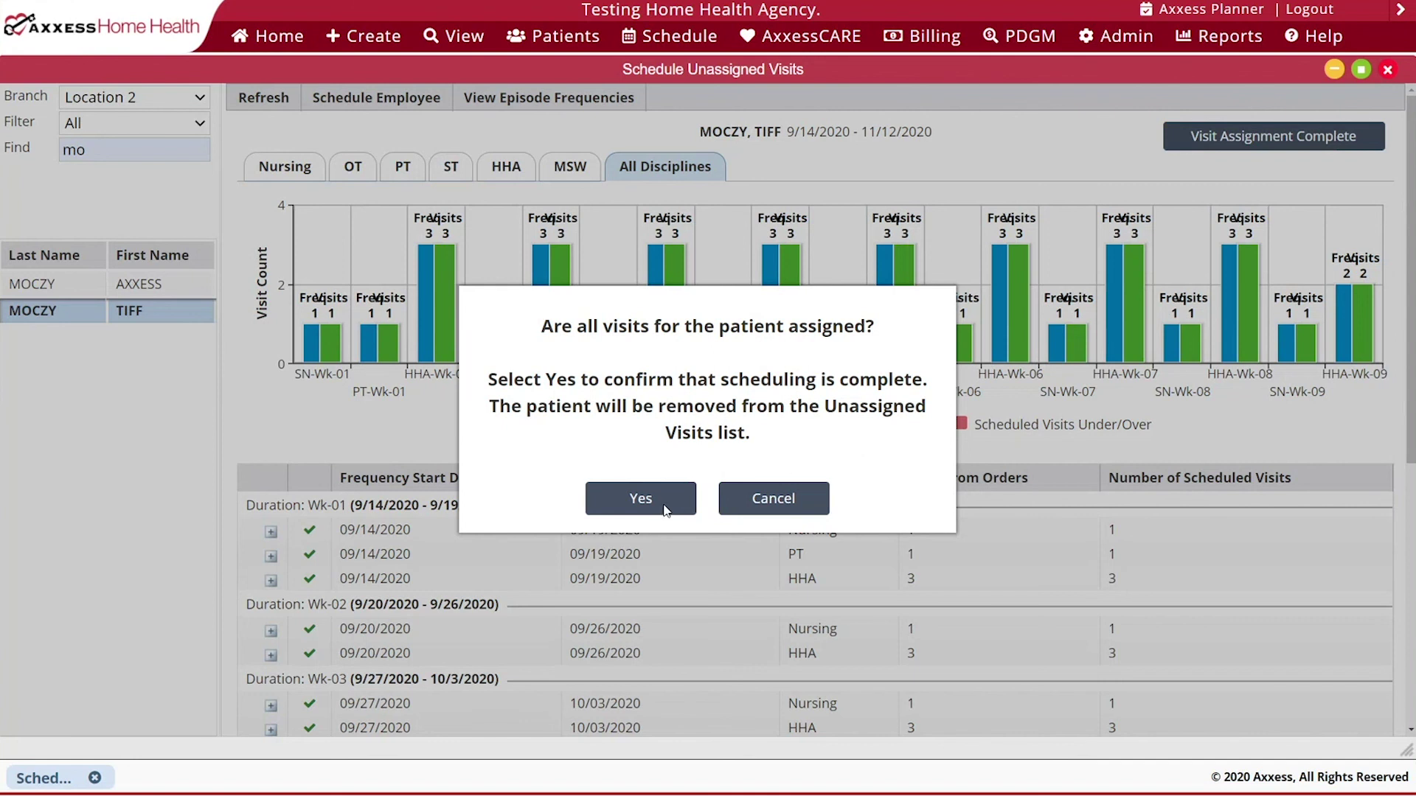
- Confirm all the patient's visits are assigned and close the Schedule Unassigned Visits window
{"action": "left_click", "coordinate": [640, 499]}
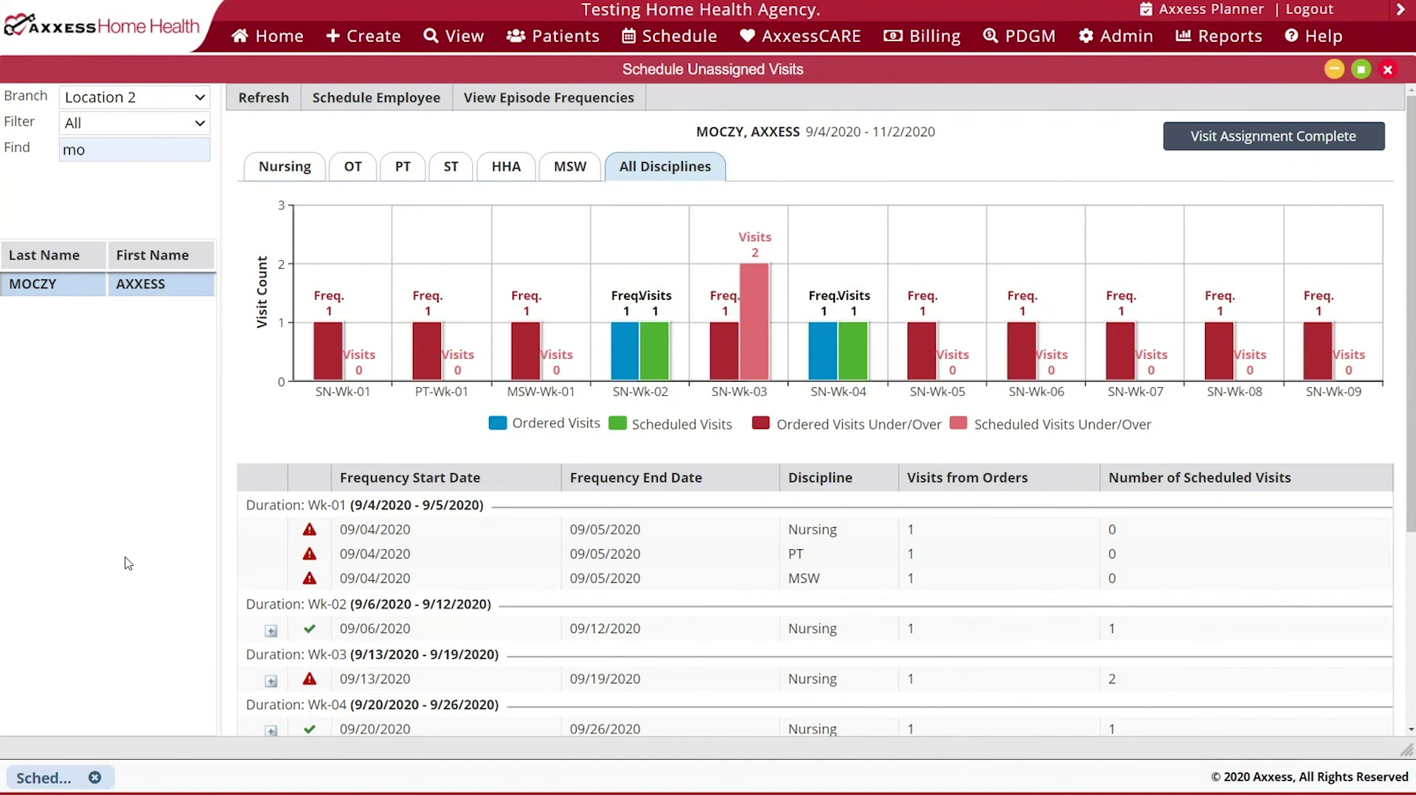
{"action": "left_click", "coordinate": [1387, 69]}
{"action": "mouse_move", "coordinate": [664, 44]}
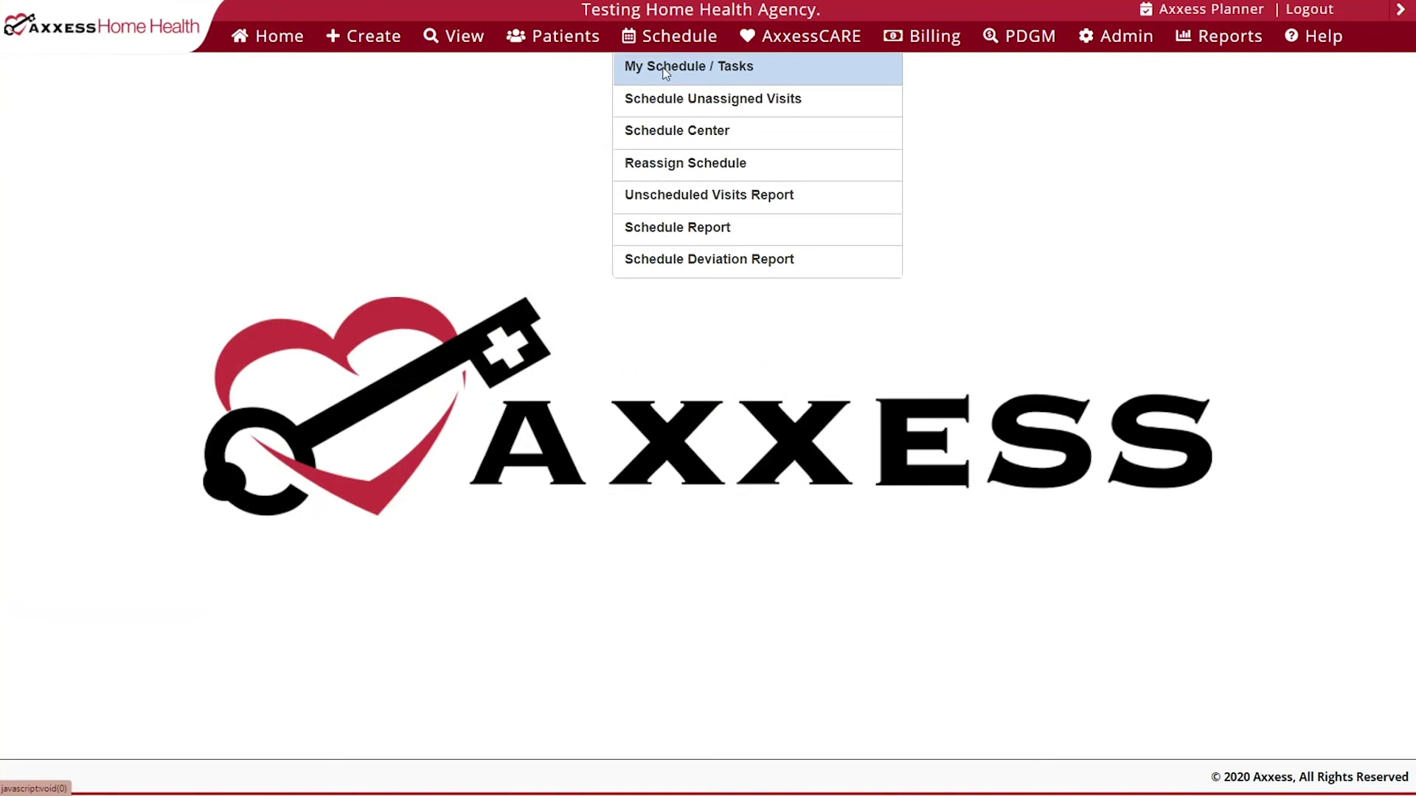
- In Reassign Schedule, choose the nurse giving up tasks and the nurse receiving them
{"action": "left_click", "coordinate": [761, 169]}
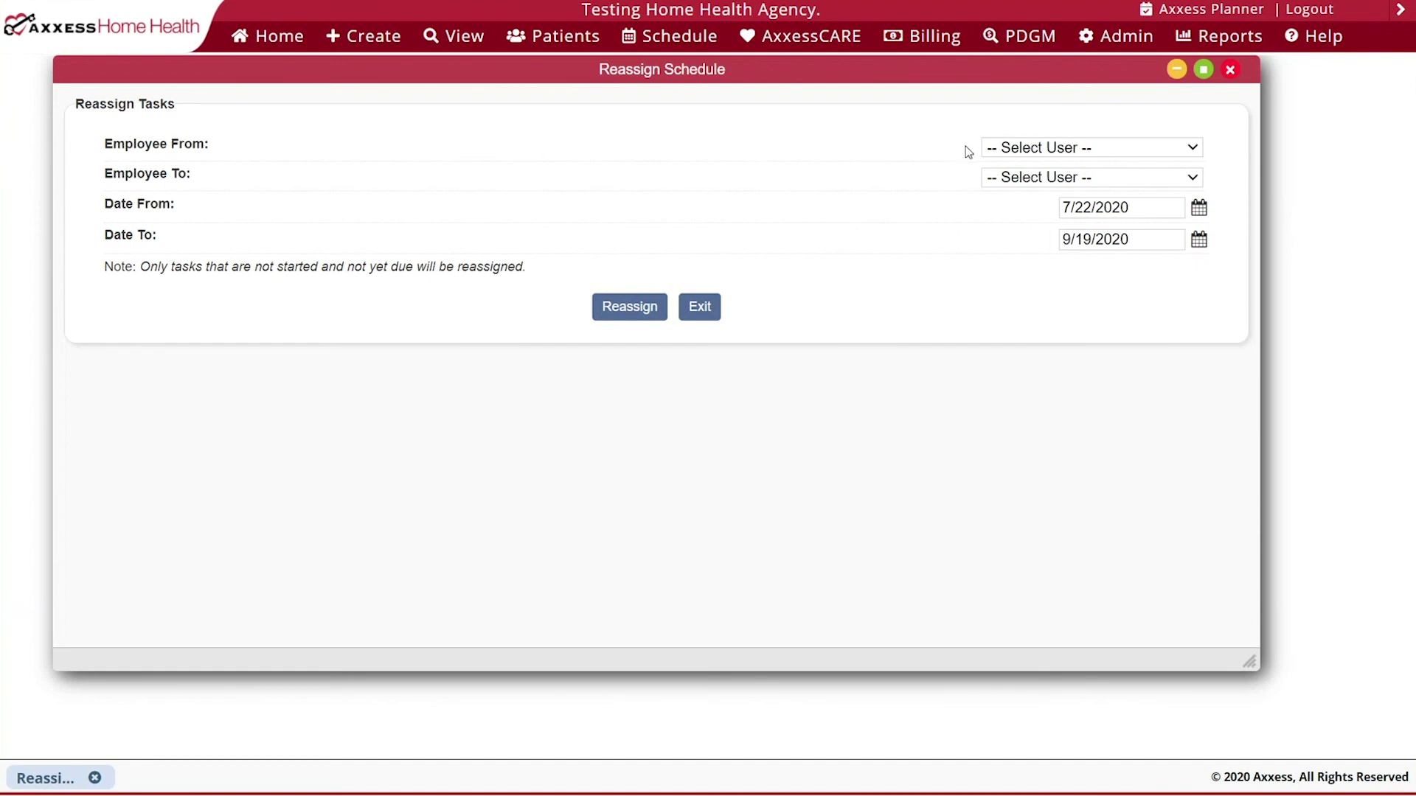
{"action": "left_click", "coordinate": [1059, 150]}
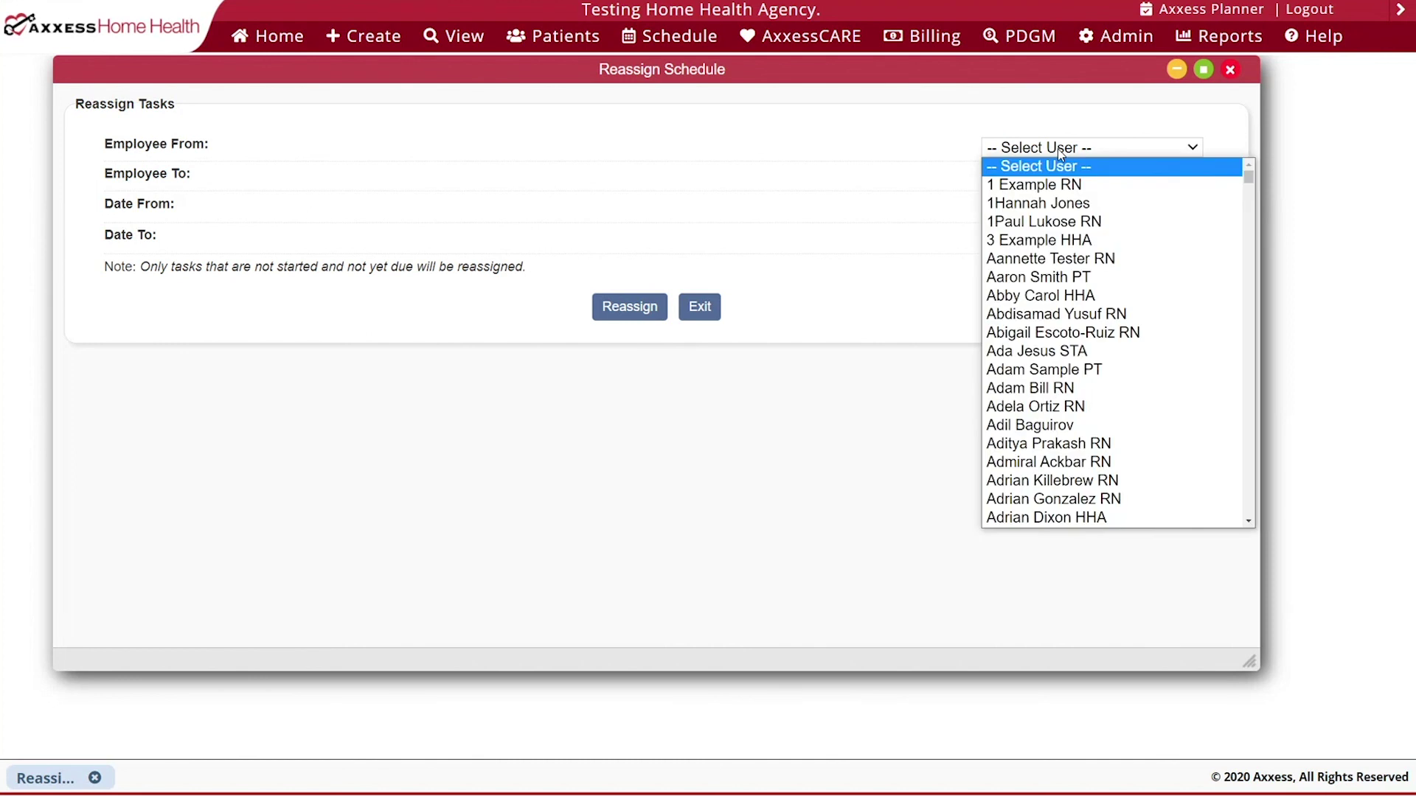
{"action": "type", "text": "tif"}
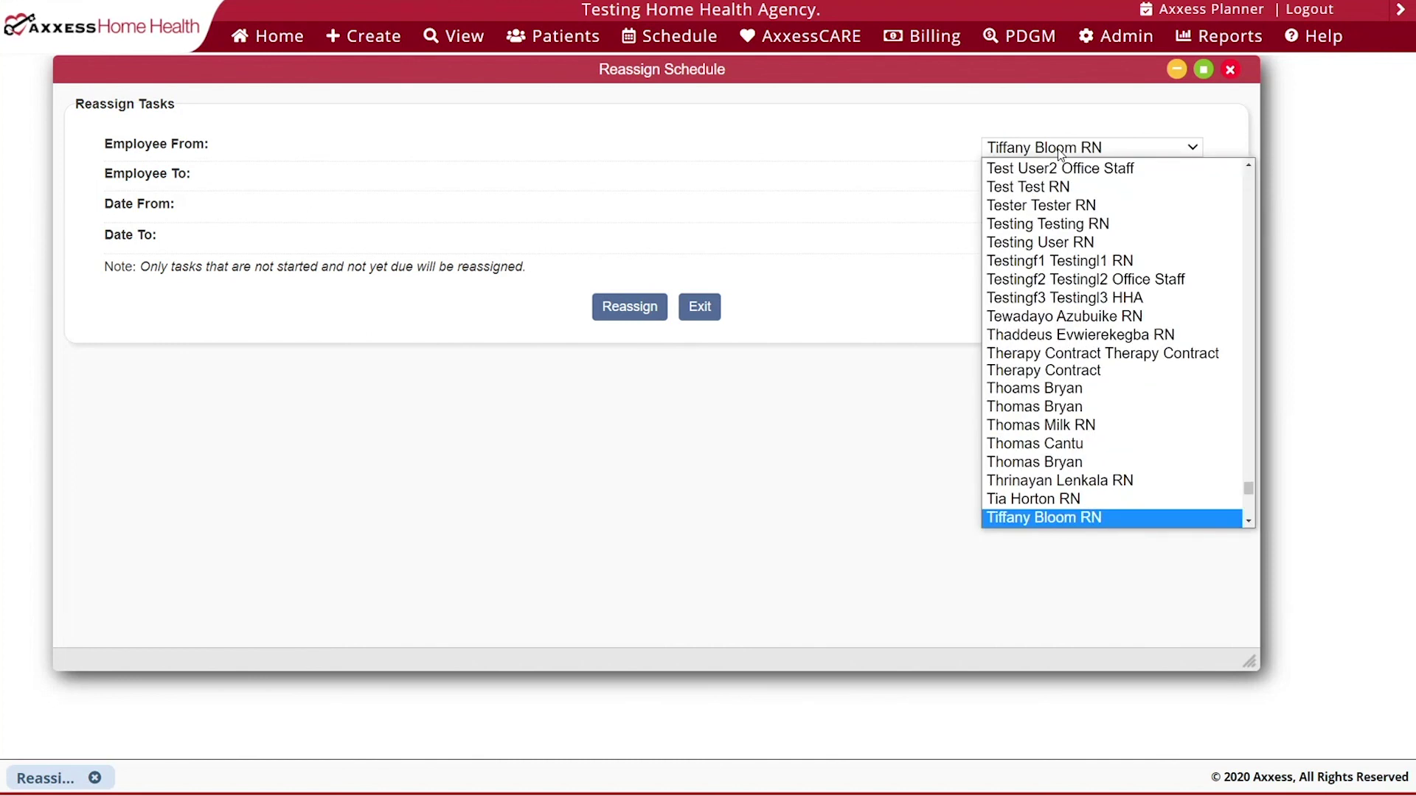
{"action": "key", "text": "Down"}
{"action": "key", "text": "Return"}
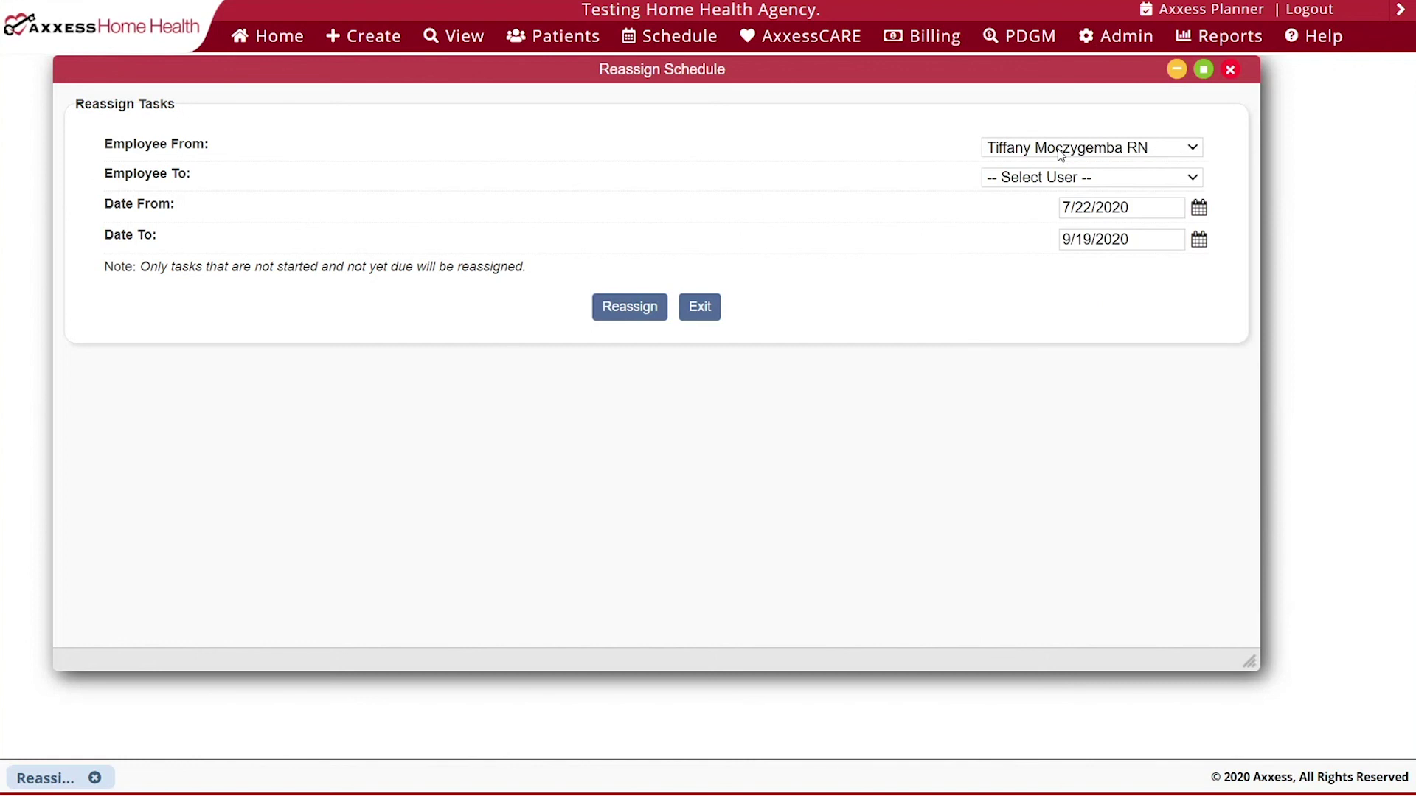
{"action": "left_click", "coordinate": [1069, 177]}
{"action": "type", "text": "bre"}
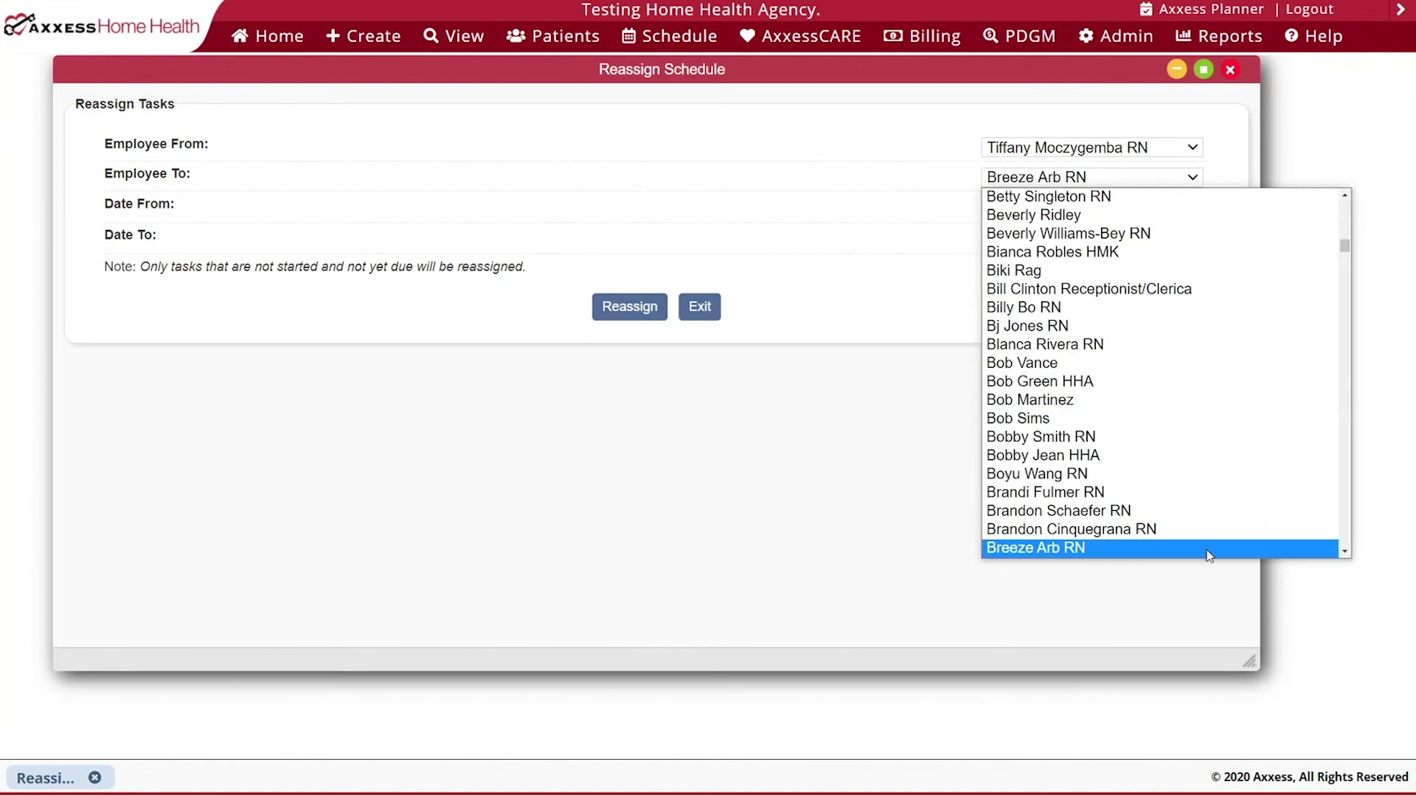
{"action": "left_click", "coordinate": [1209, 549]}
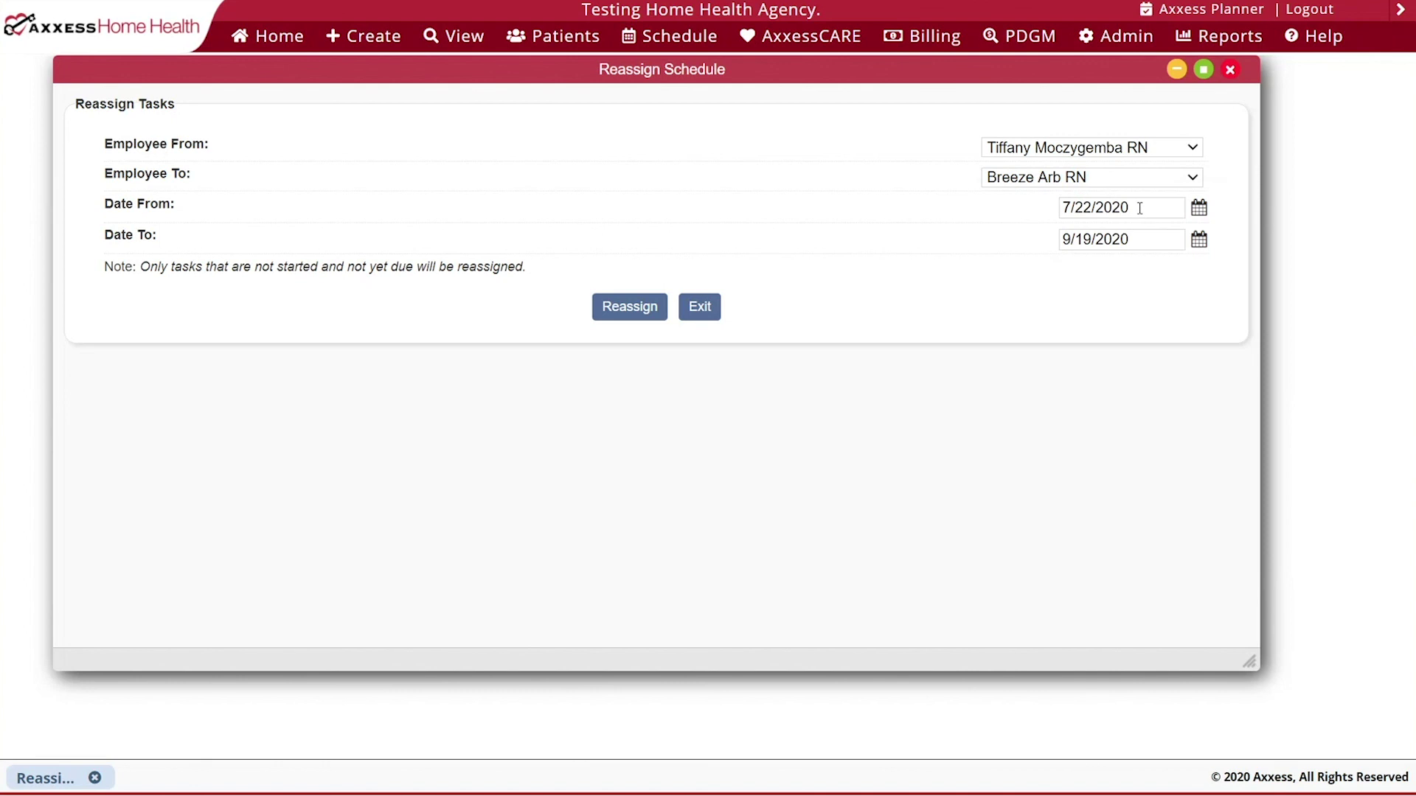
- Set Date From to 09/15/2020, reassign the tasks, and dismiss the success message
{"action": "left_click", "coordinate": [1197, 209]}
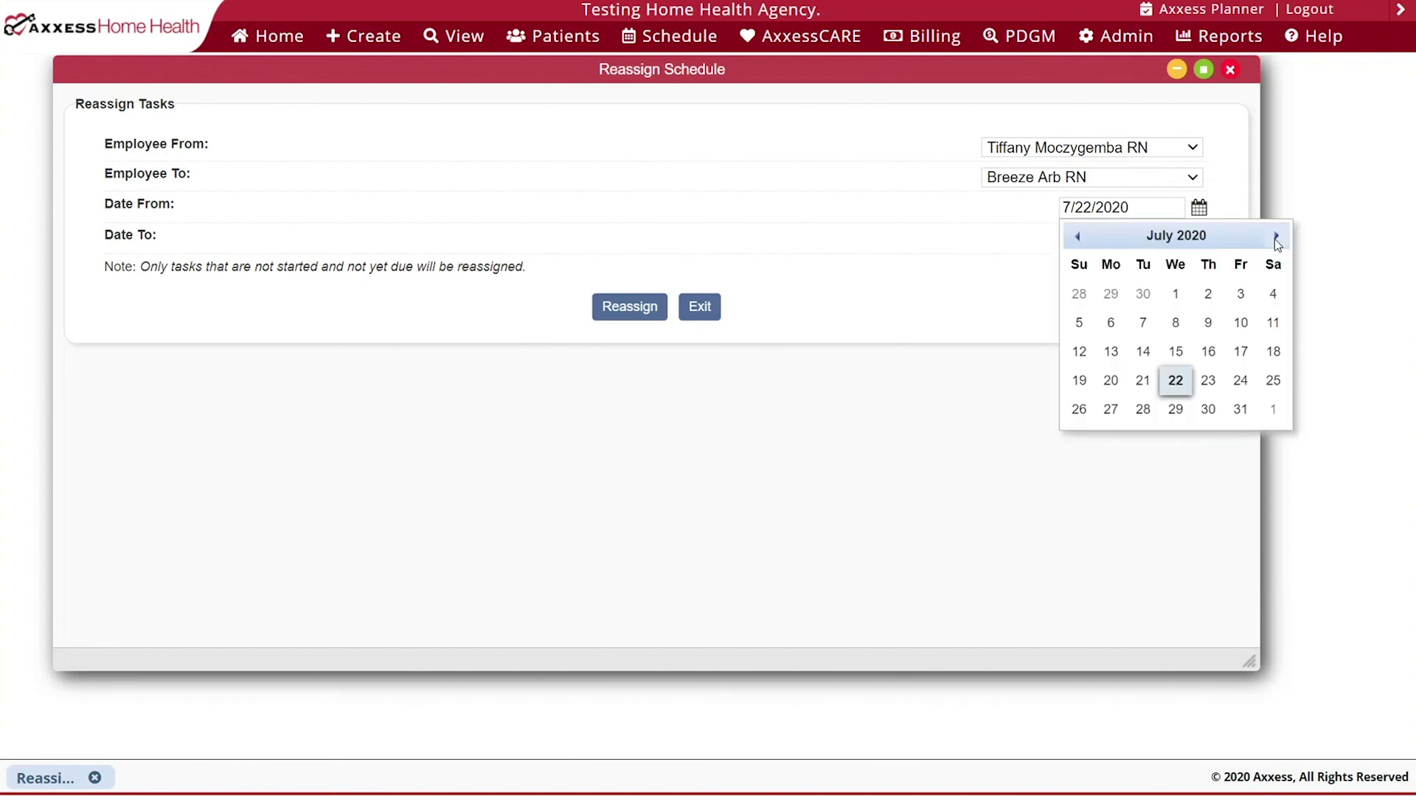
{"action": "left_click", "coordinate": [1276, 236]}
{"action": "left_click", "coordinate": [1276, 236]}
{"action": "left_click", "coordinate": [1276, 237]}
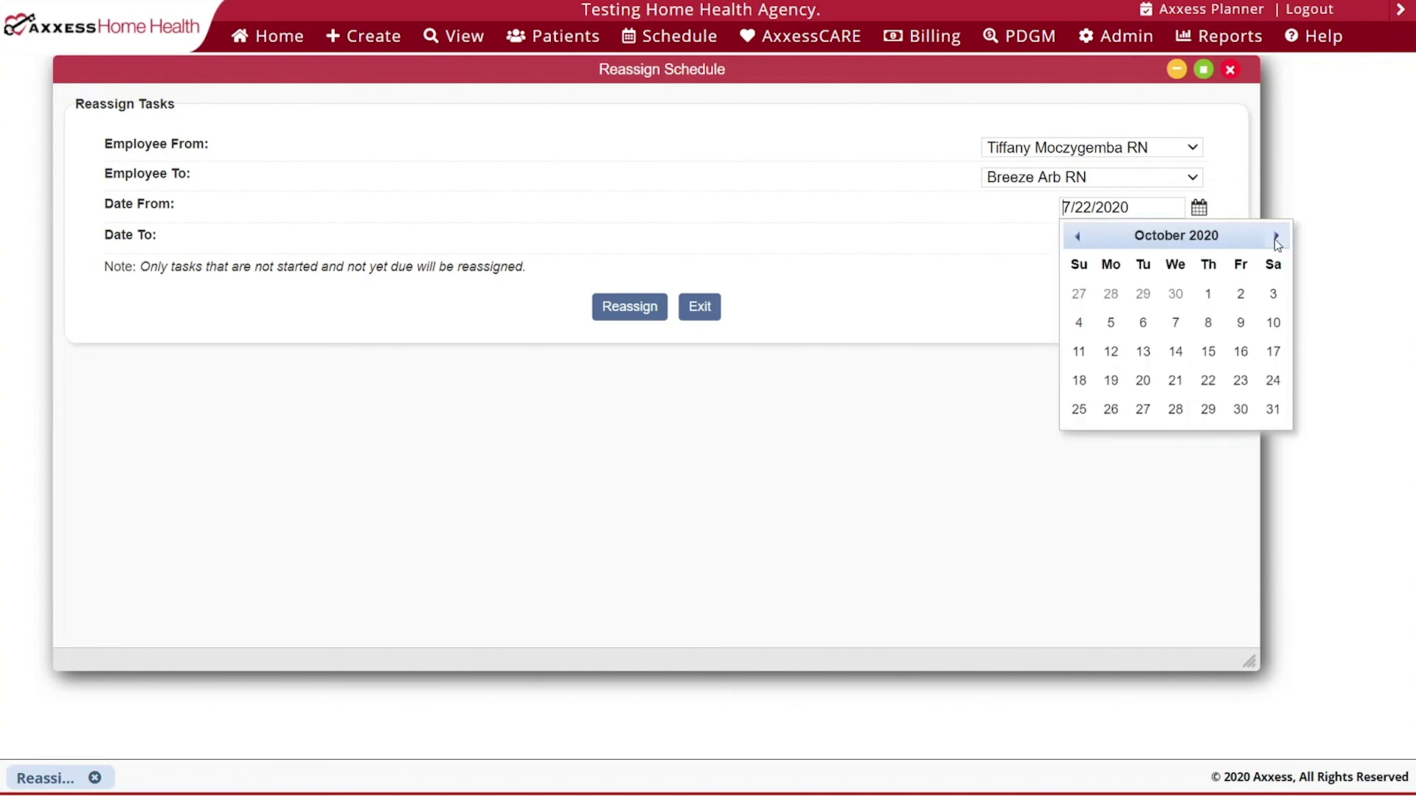
{"action": "left_click", "coordinate": [1076, 239]}
{"action": "left_click", "coordinate": [1142, 351]}
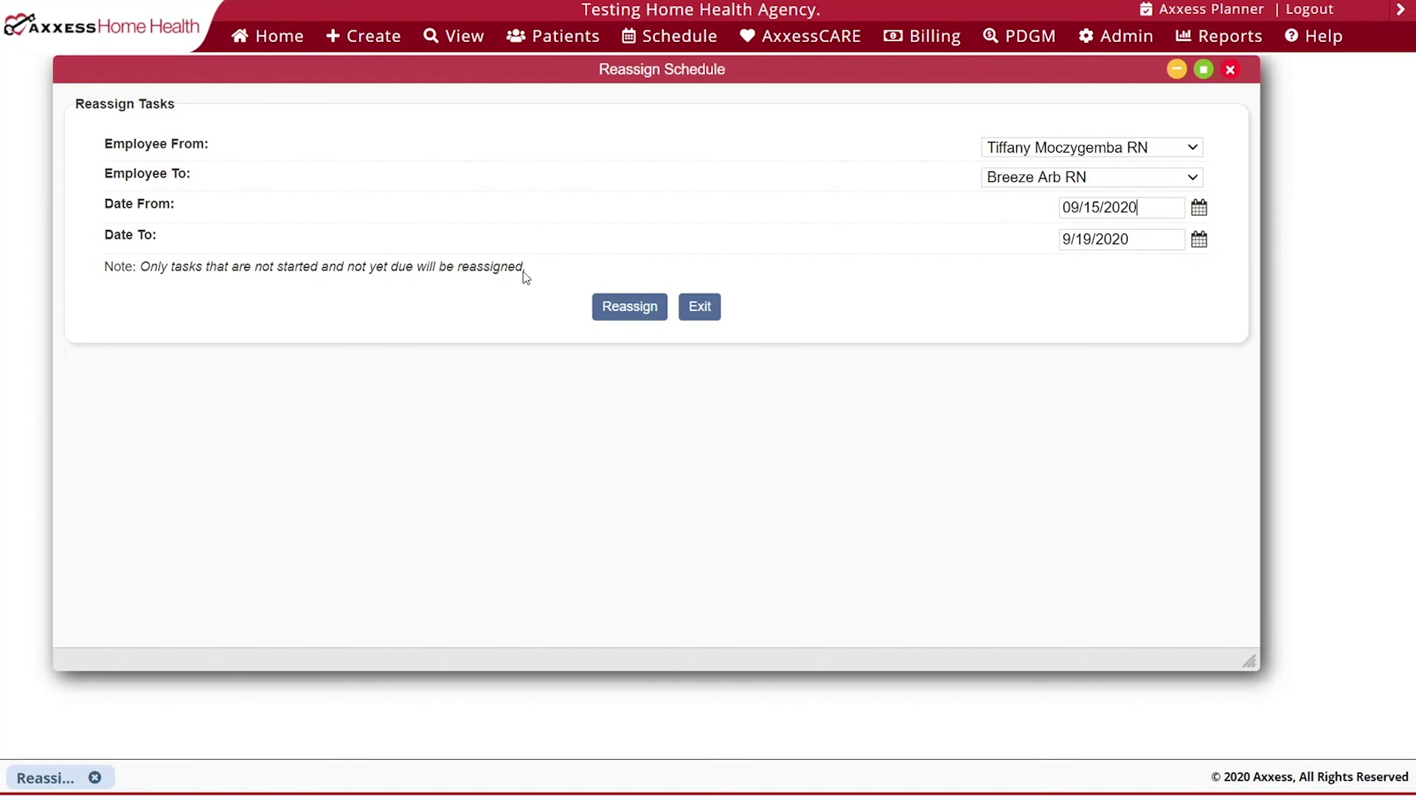
{"action": "left_click", "coordinate": [631, 309]}
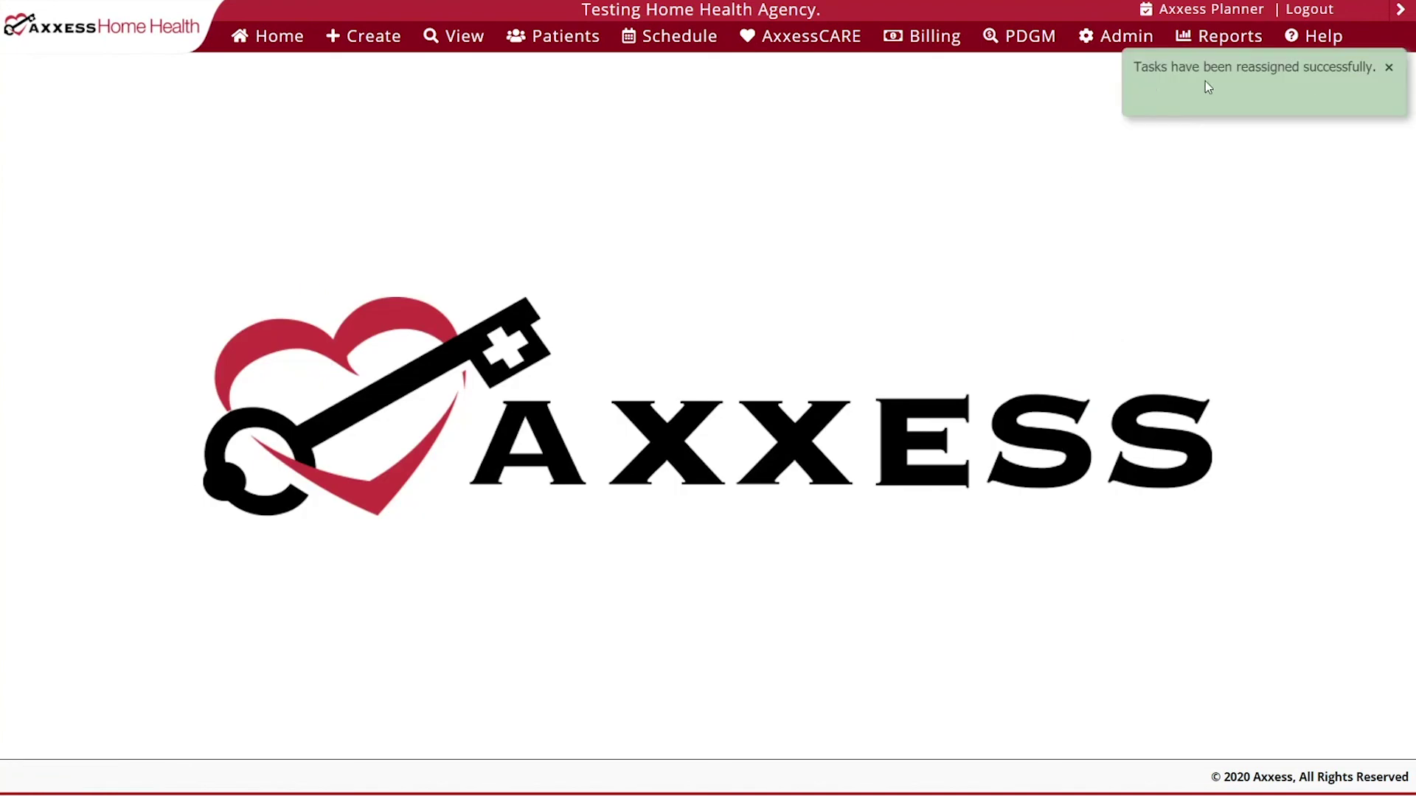
{"action": "left_click", "coordinate": [1389, 70]}
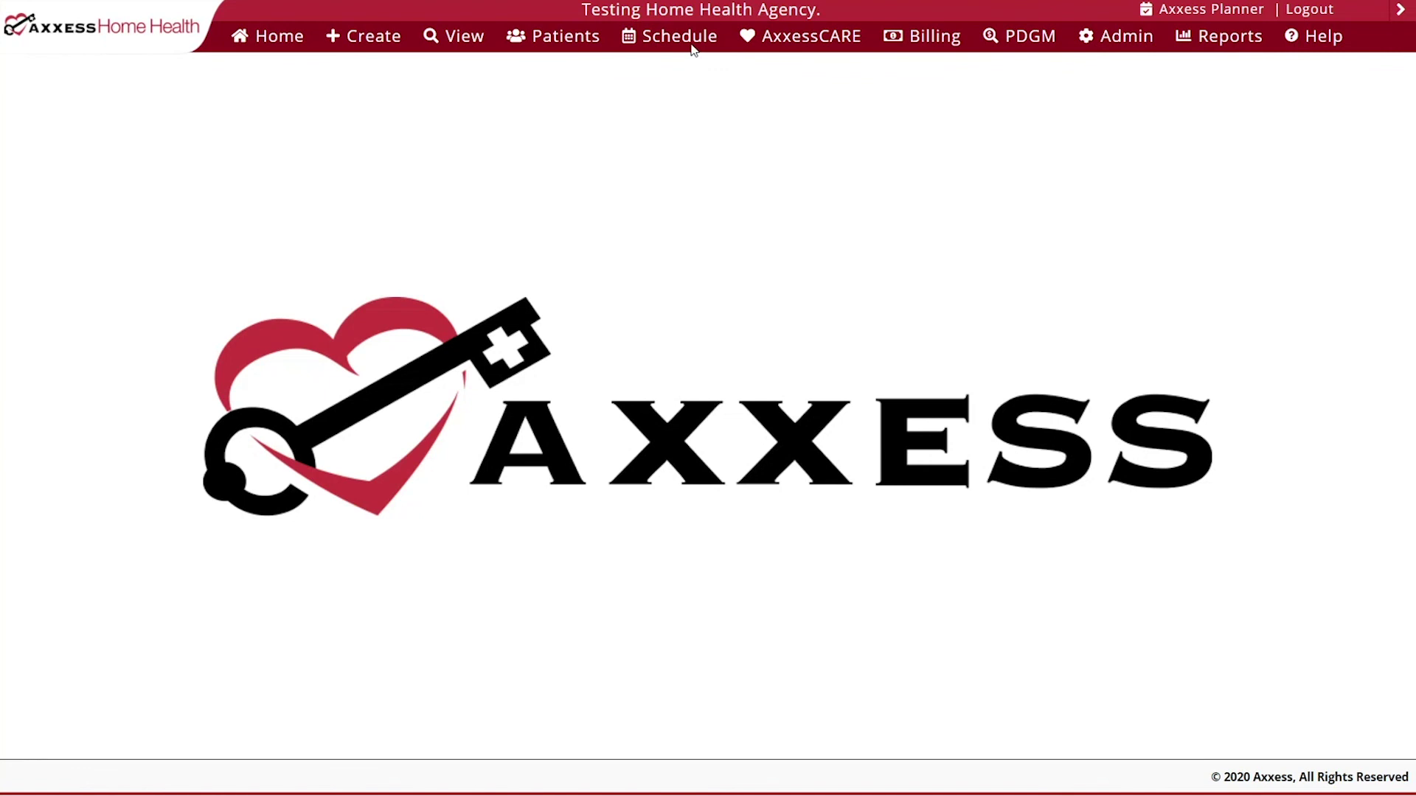
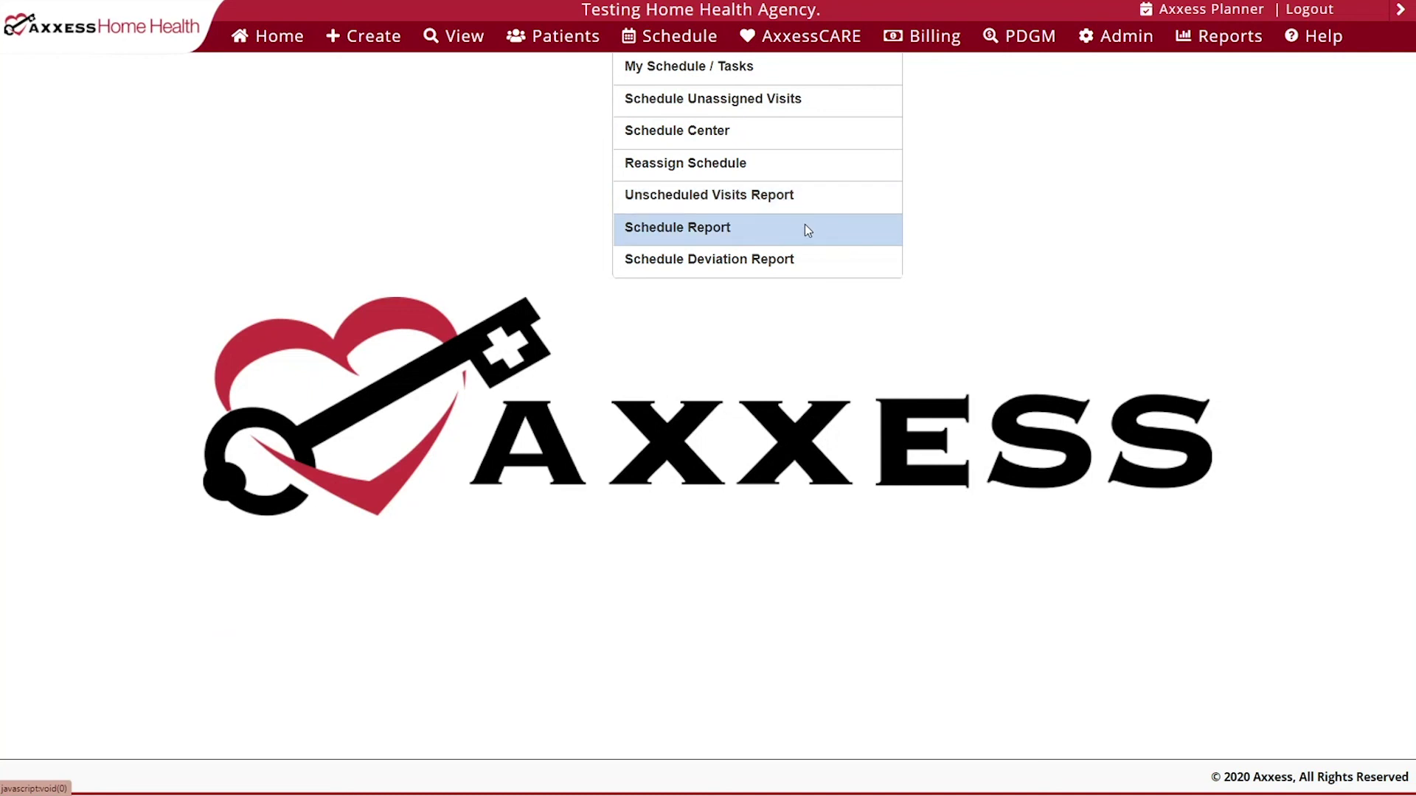
- Open the Schedule Report full-screen, keeping all branches and all patients selected
{"action": "left_click", "coordinate": [807, 230]}
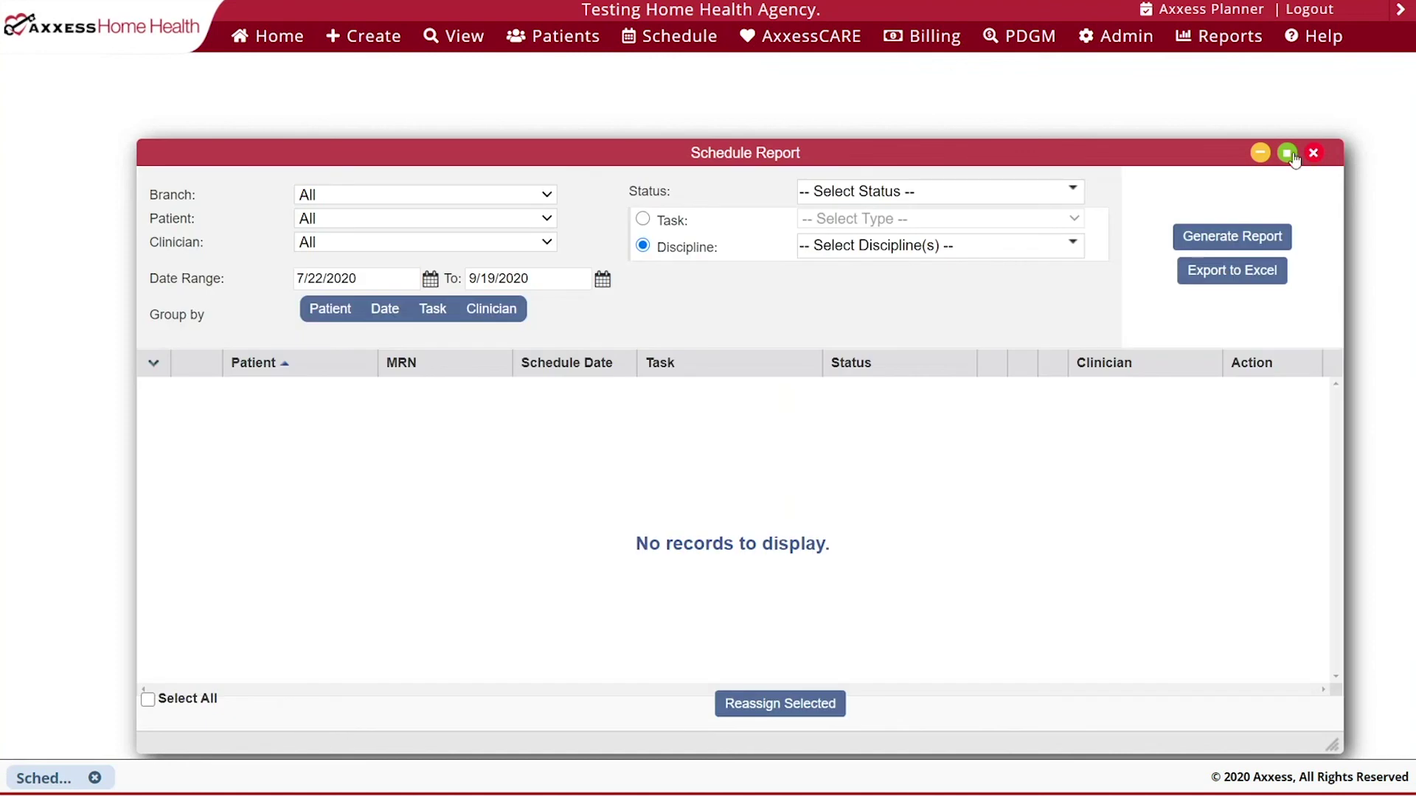
{"action": "left_click", "coordinate": [1288, 153]}
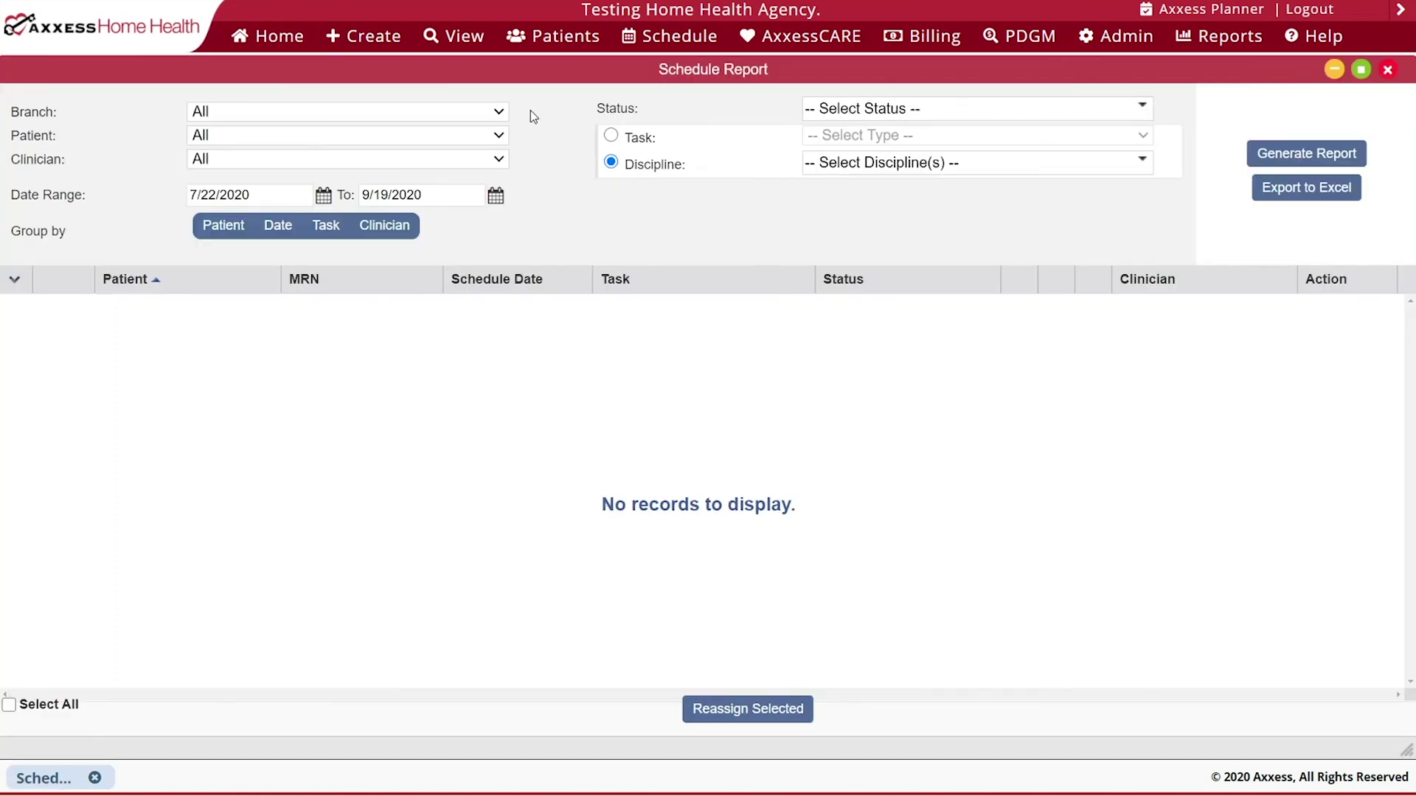
{"action": "left_click", "coordinate": [499, 117]}
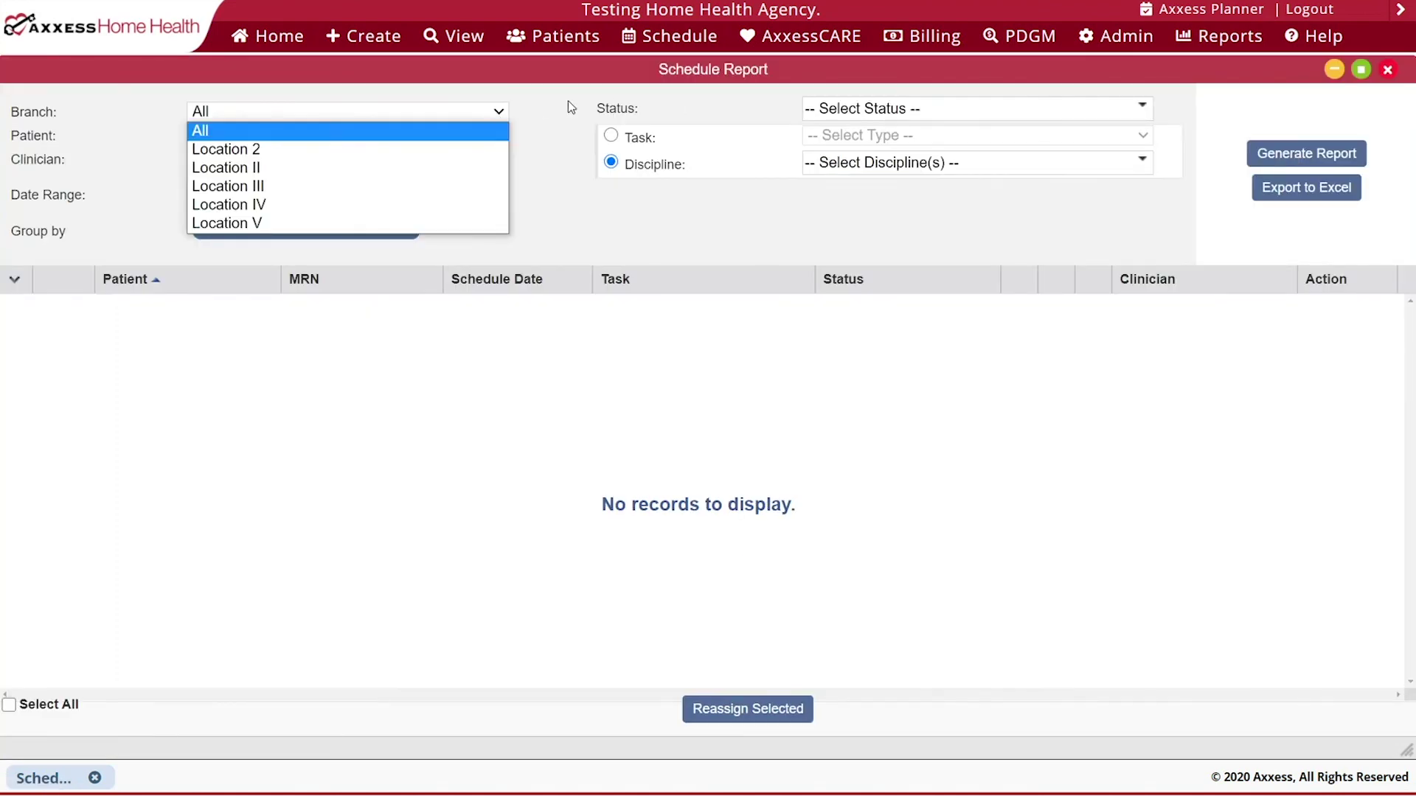
{"action": "left_click", "coordinate": [568, 101]}
{"action": "left_click", "coordinate": [499, 135]}
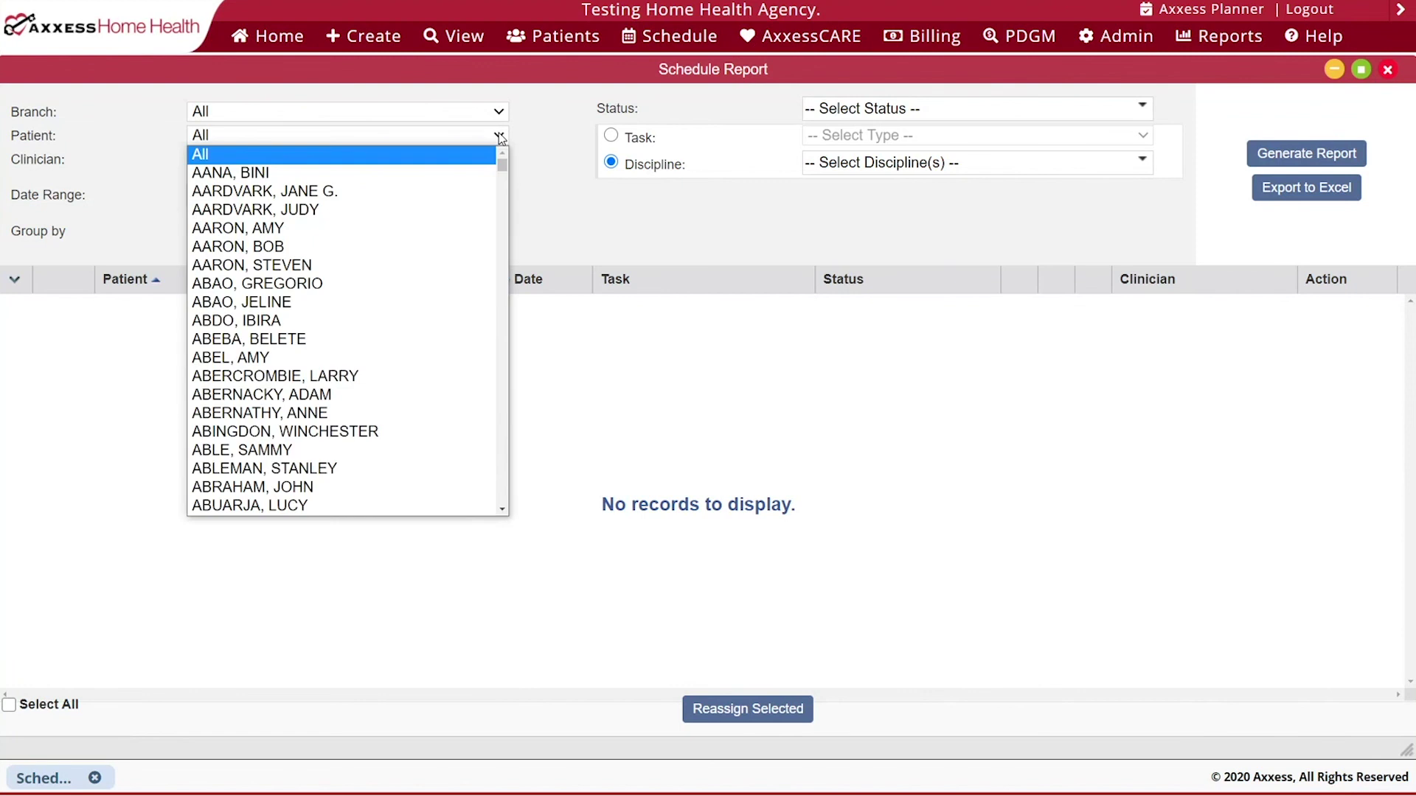
{"action": "left_click", "coordinate": [531, 137]}
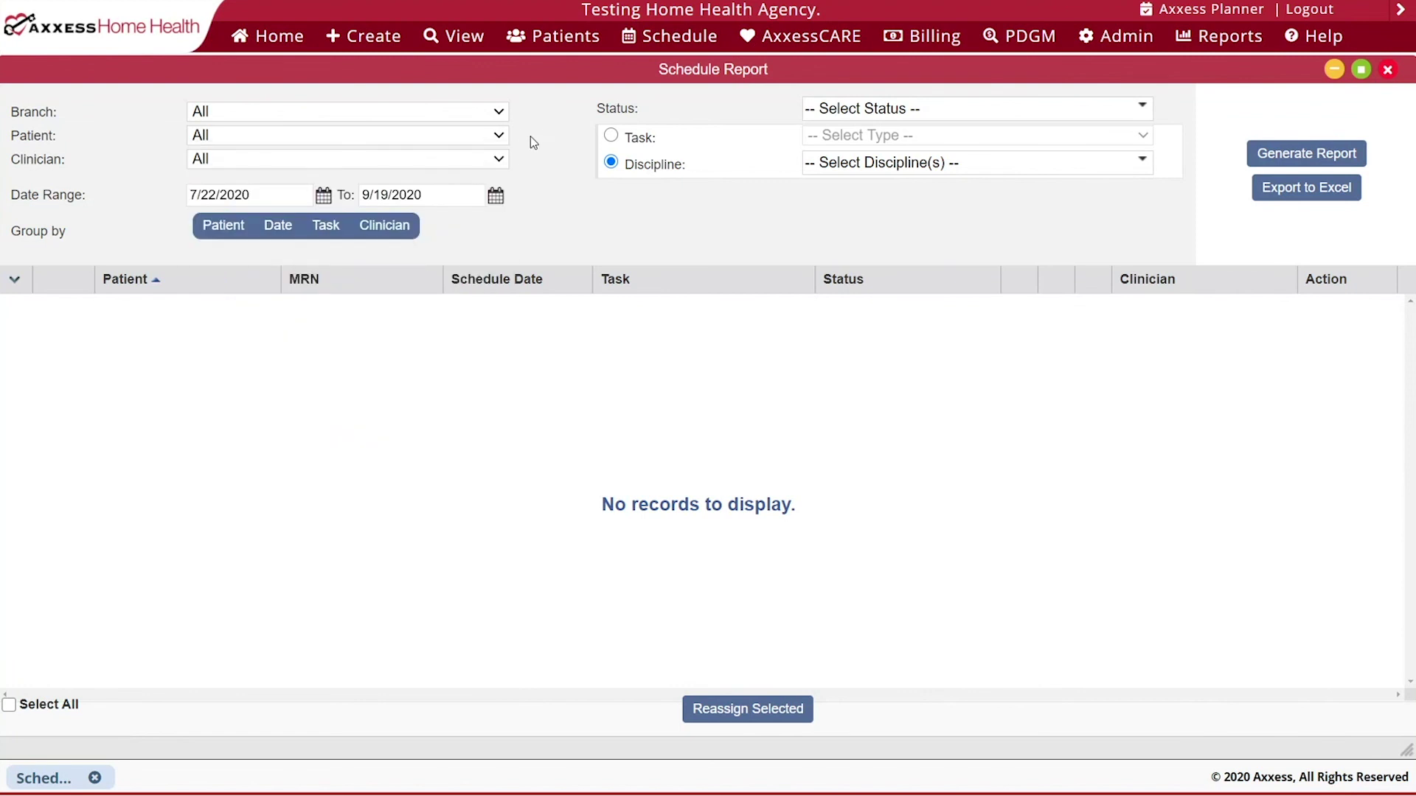
- Set the Clinician filter to the clinician's Director of Nursing entry
{"action": "left_click", "coordinate": [499, 160]}
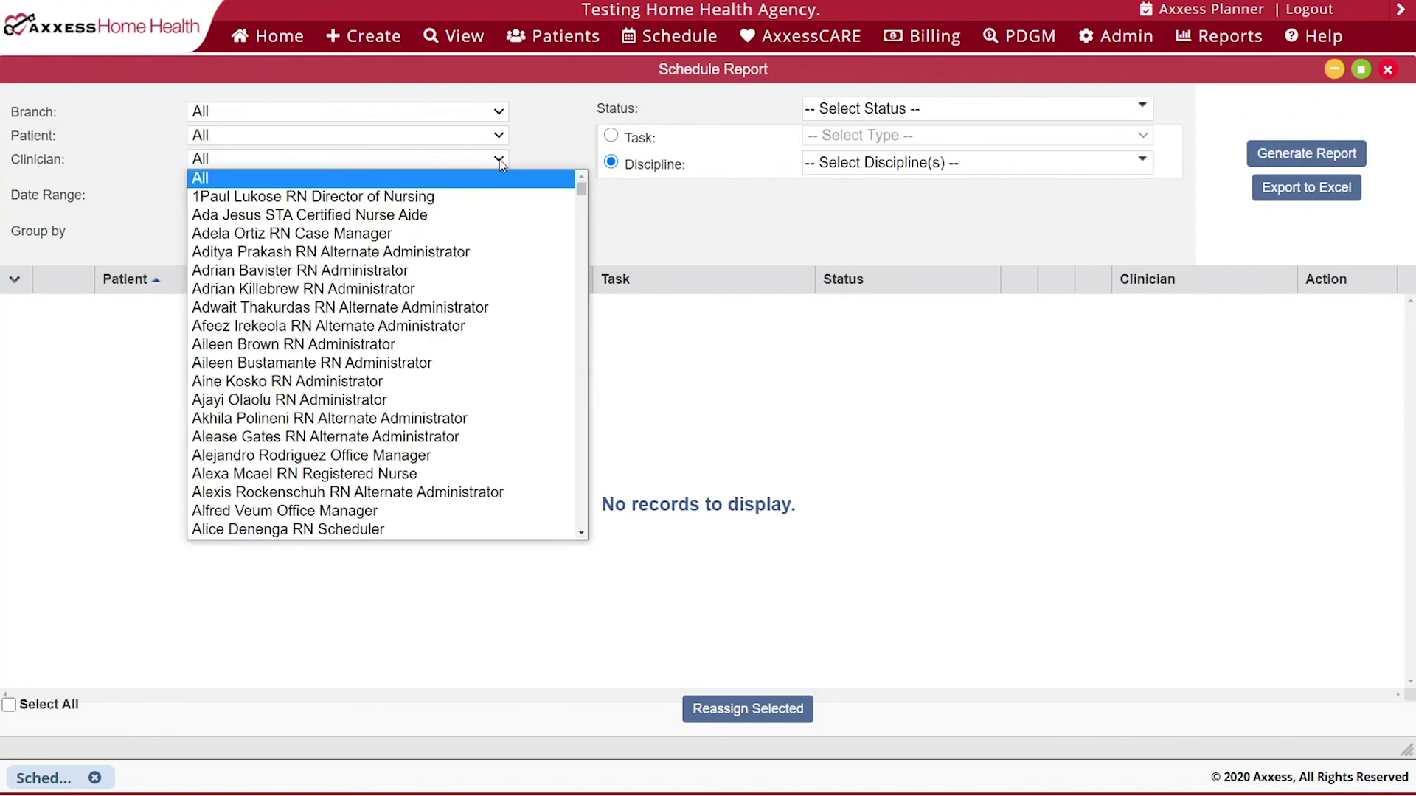
{"action": "type", "text": "bre"}
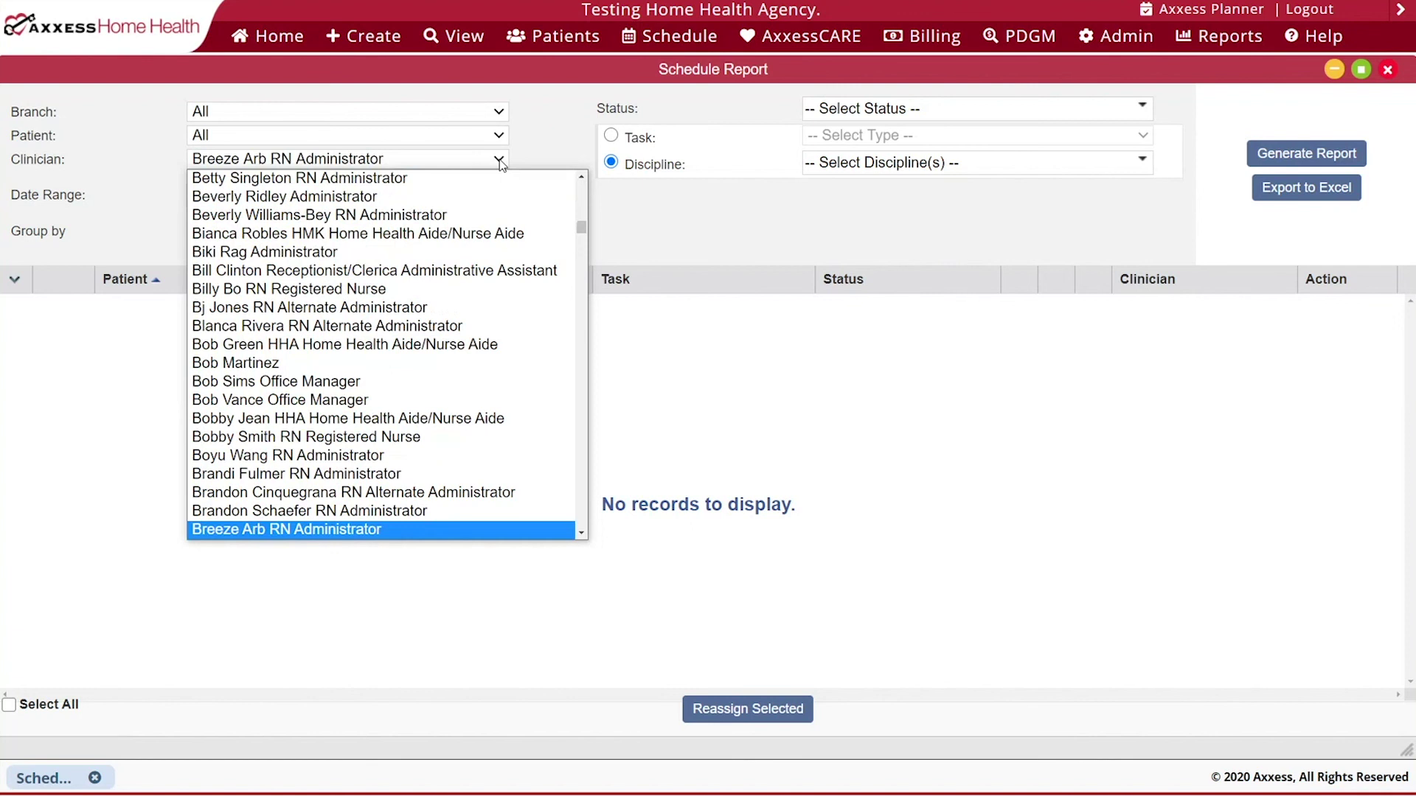
{"action": "key", "text": "Down"}
{"action": "key", "text": "Down"}
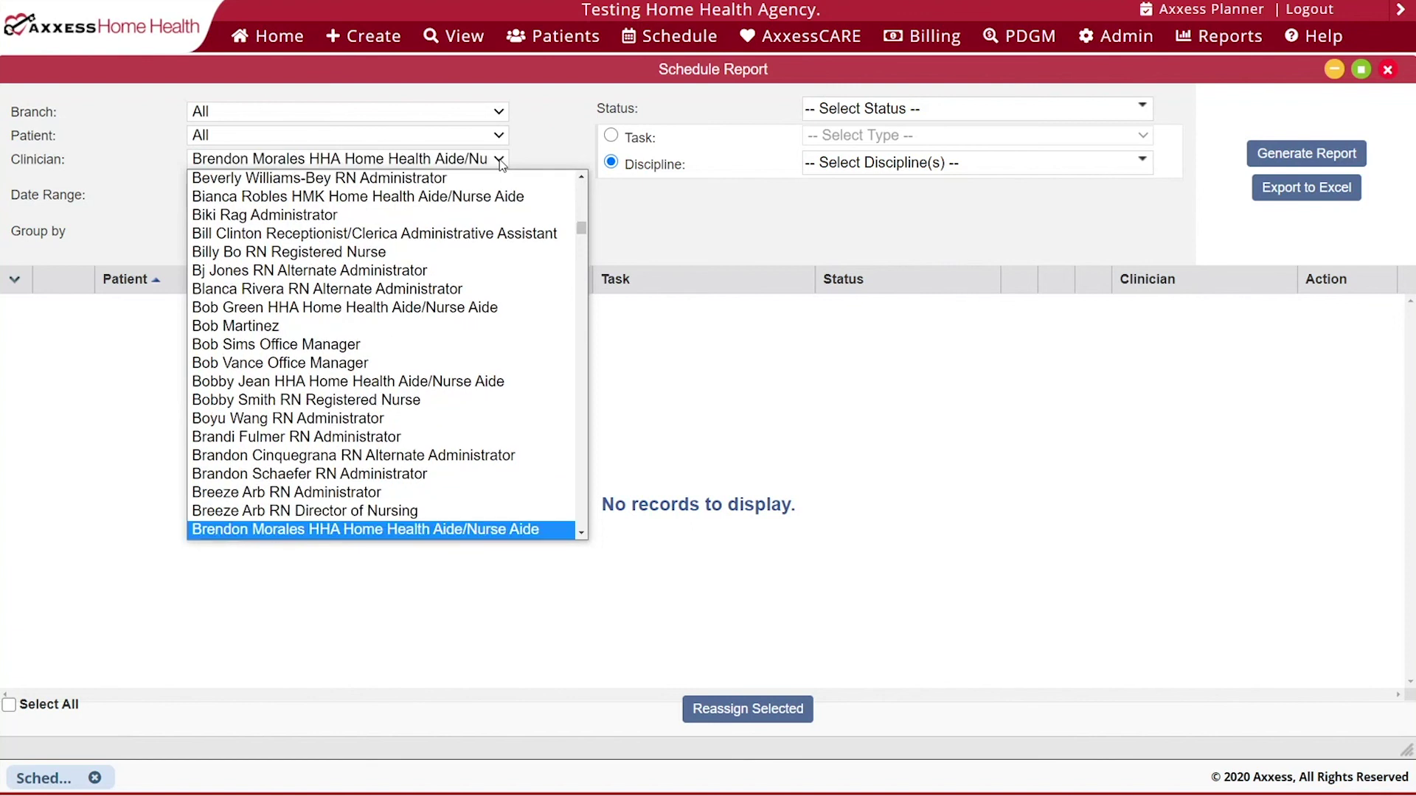
{"action": "key", "text": "Up"}
{"action": "key", "text": "Return"}
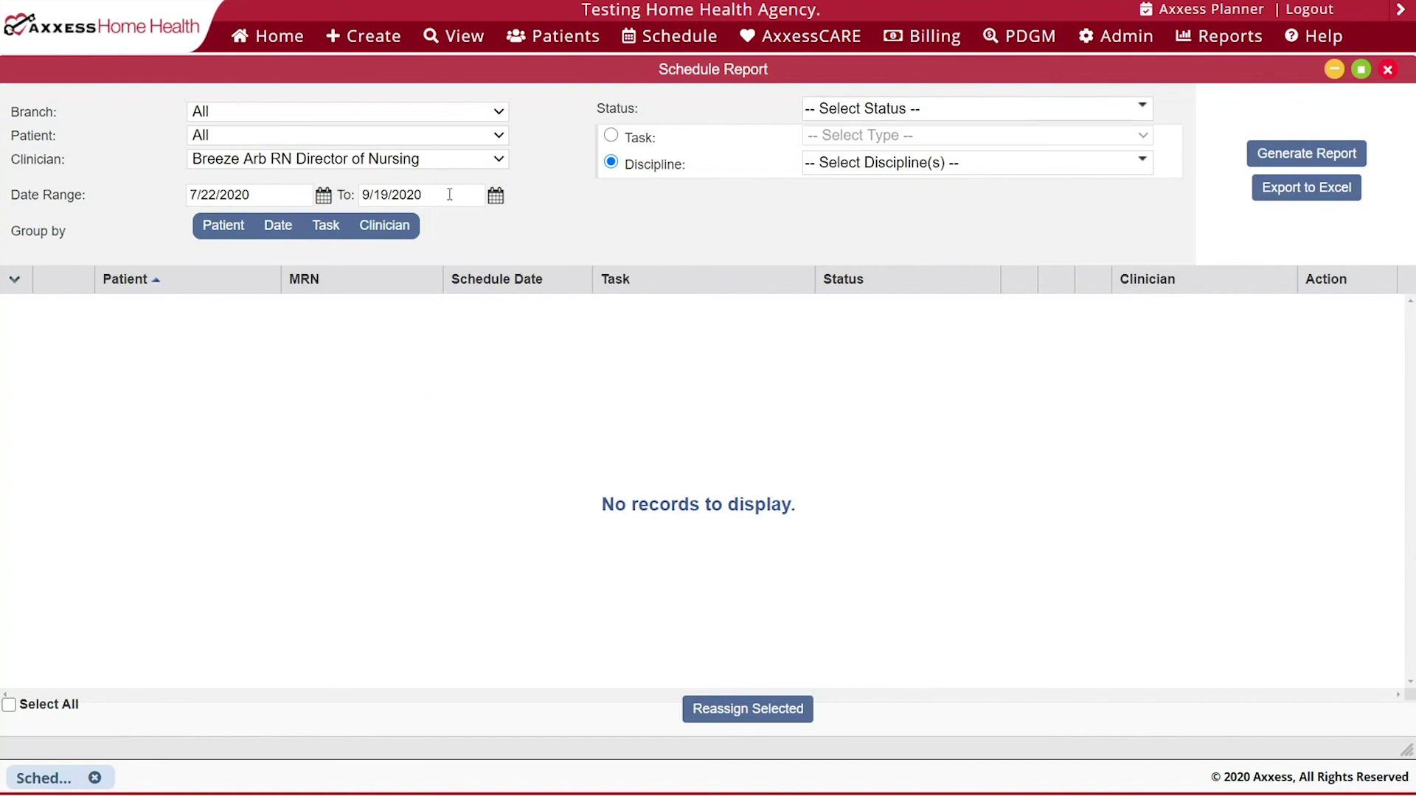
{"action": "left_click", "coordinate": [496, 196]}
- Set the end date to 11/14/2020 and include every visit status
{"action": "left_click", "coordinate": [575, 226]}
{"action": "left_click", "coordinate": [576, 226]}
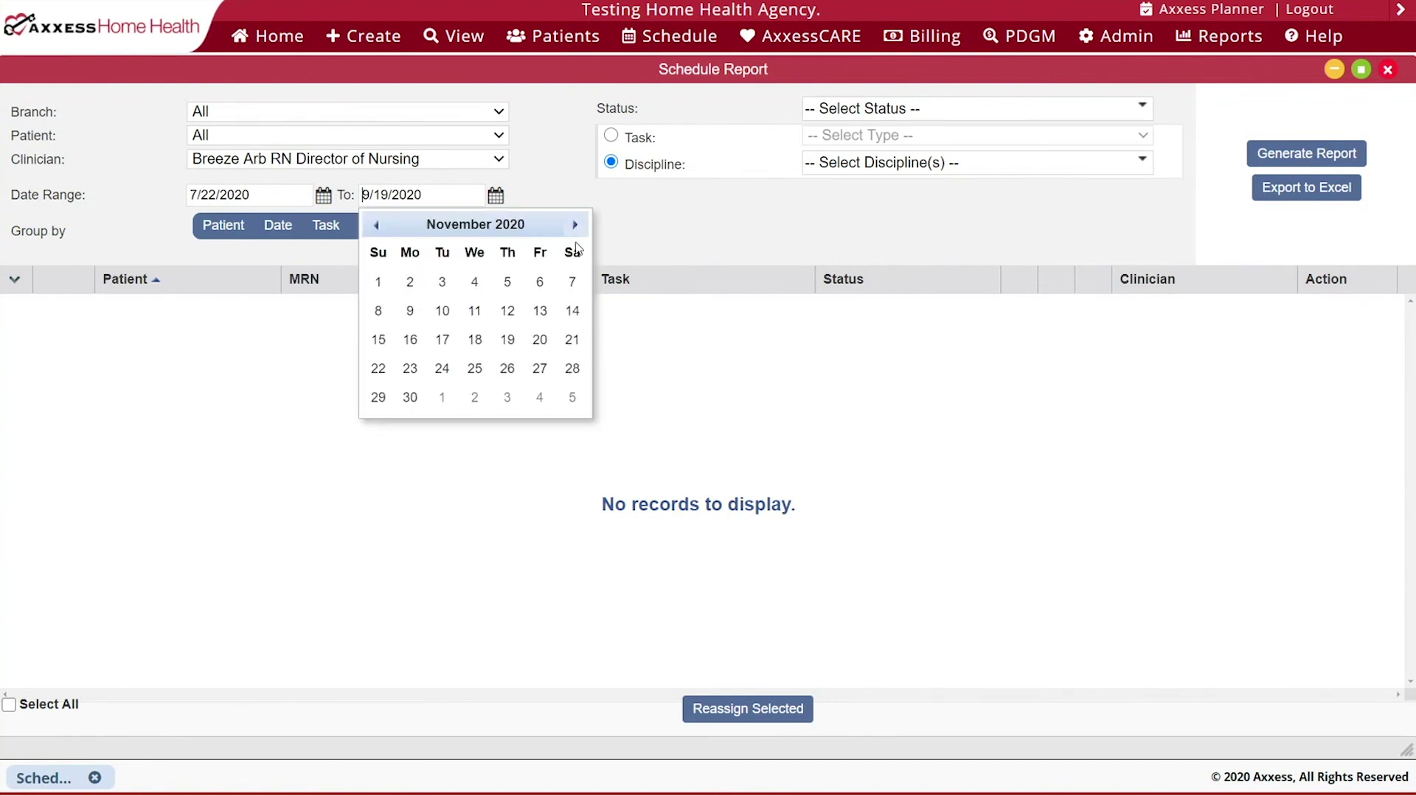
{"action": "left_click", "coordinate": [568, 315]}
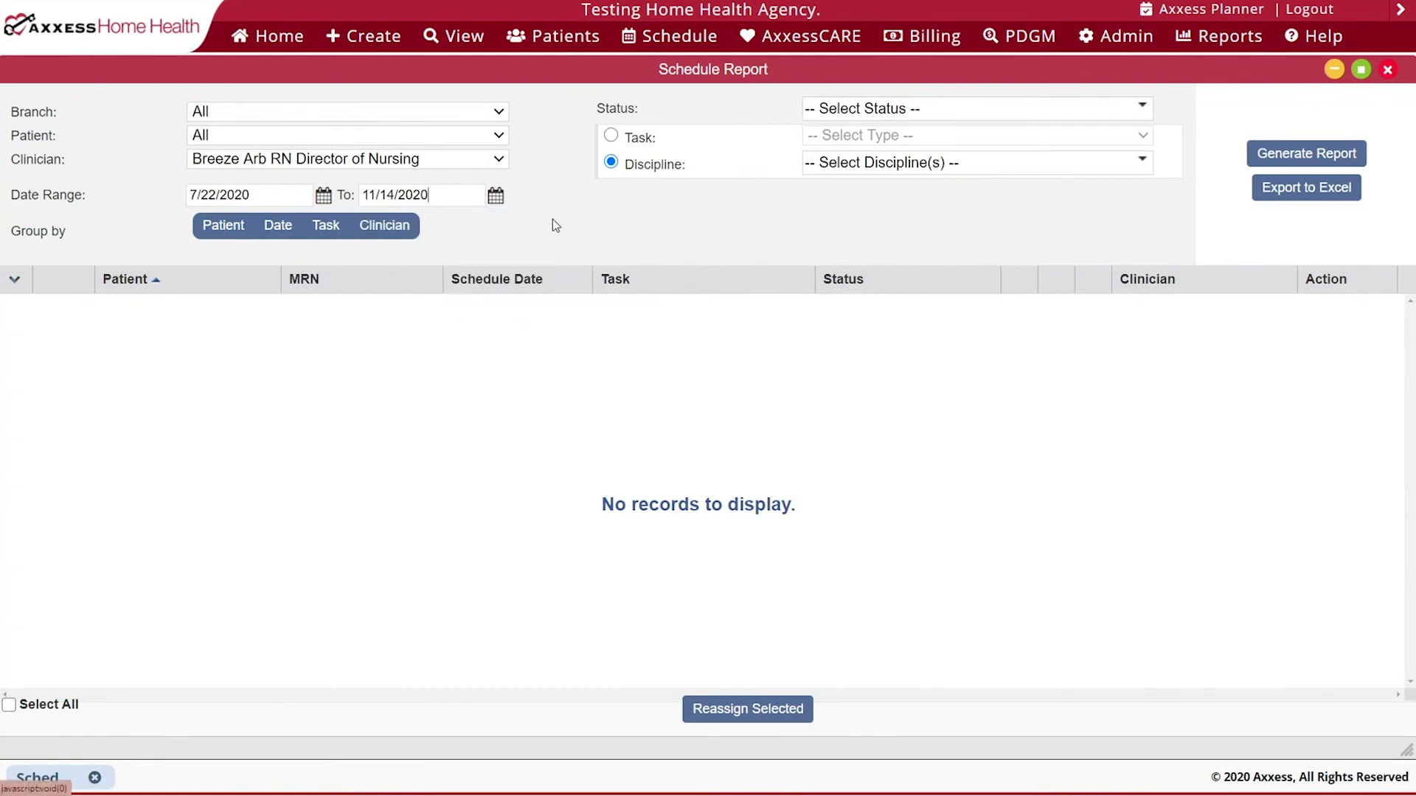
{"action": "left_click", "coordinate": [845, 110]}
{"action": "left_click", "coordinate": [847, 142]}
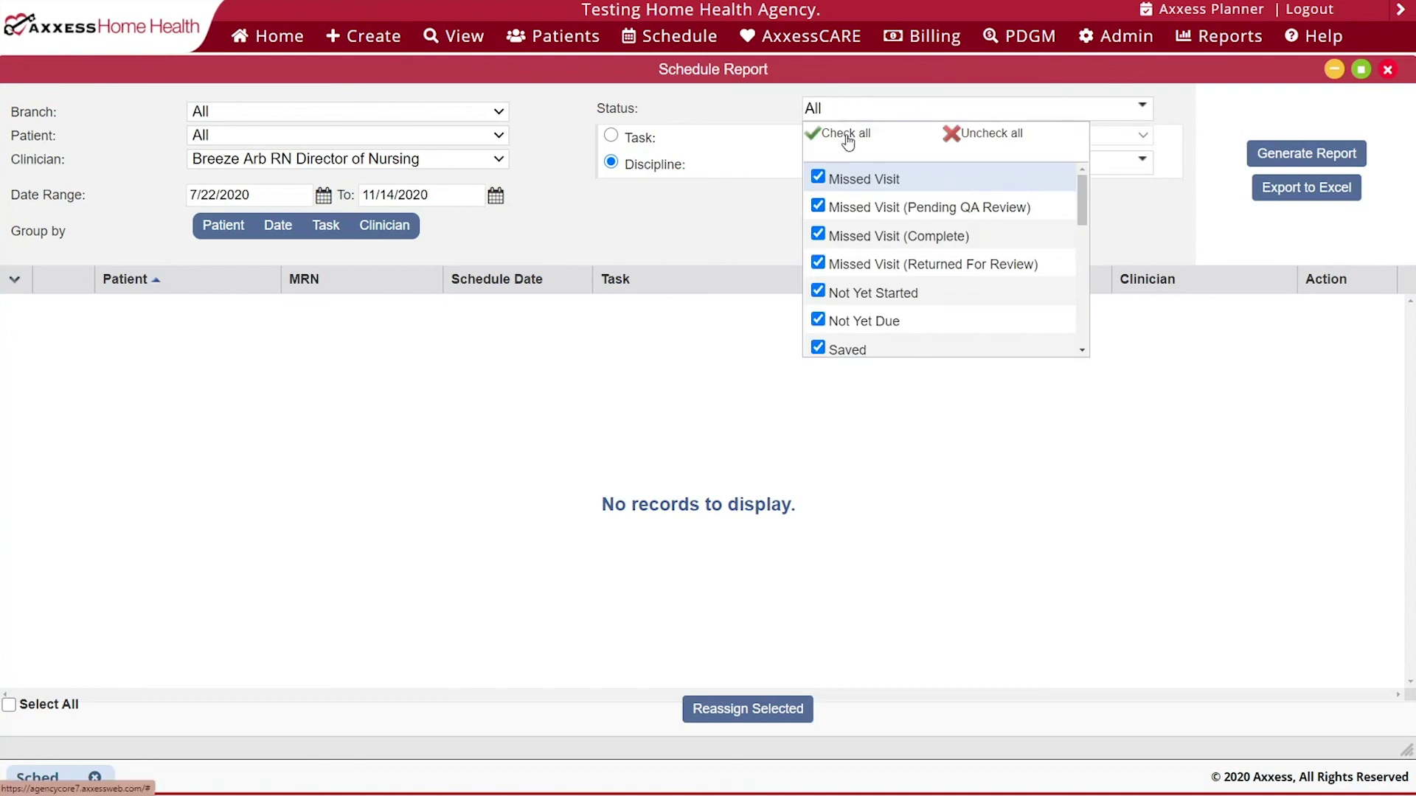
{"action": "left_click", "coordinate": [760, 116]}
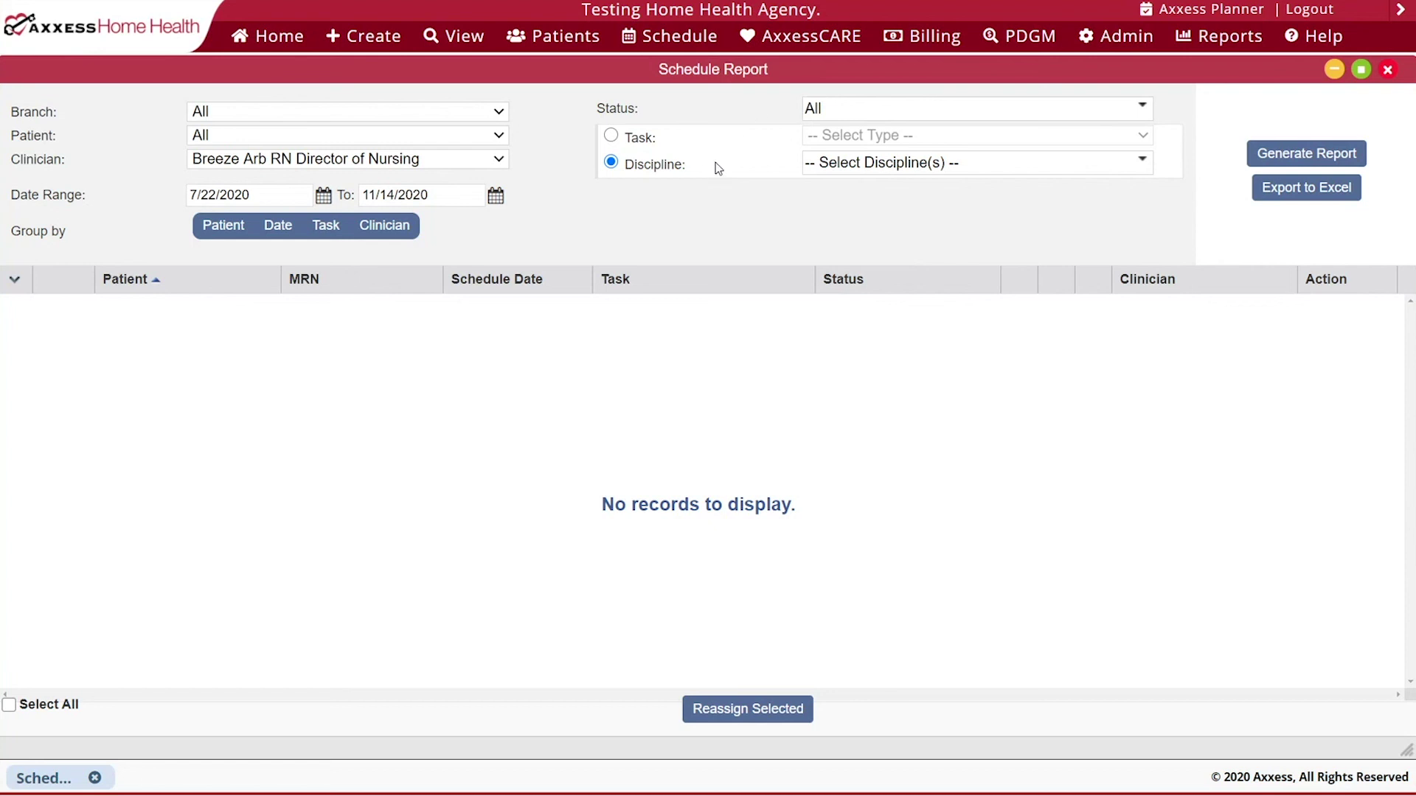
- Filter by discipline with every discipline included
{"action": "left_click", "coordinate": [612, 137]}
{"action": "left_click", "coordinate": [860, 137]}
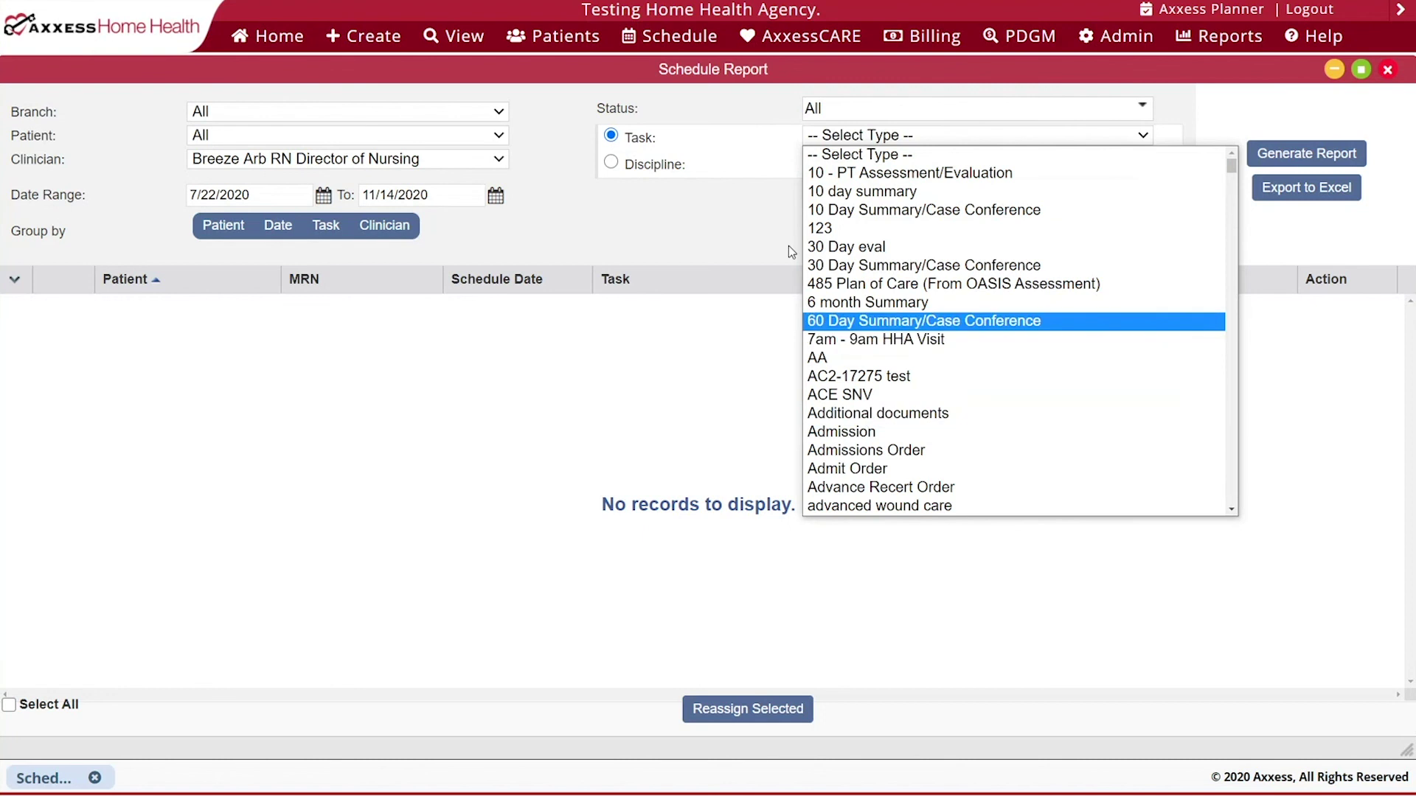
{"action": "left_click", "coordinate": [743, 191]}
{"action": "left_click", "coordinate": [611, 162]}
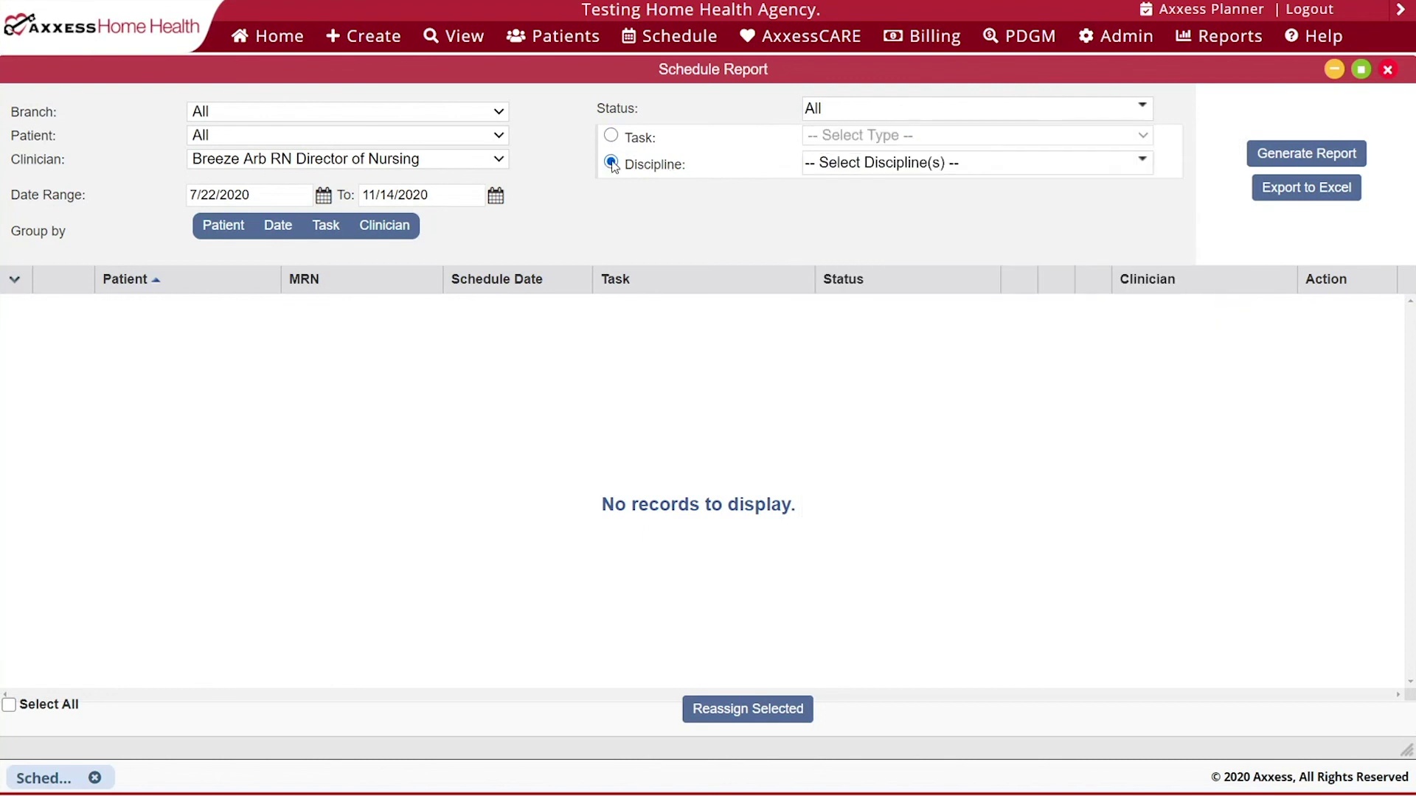
{"action": "left_click", "coordinate": [858, 169]}
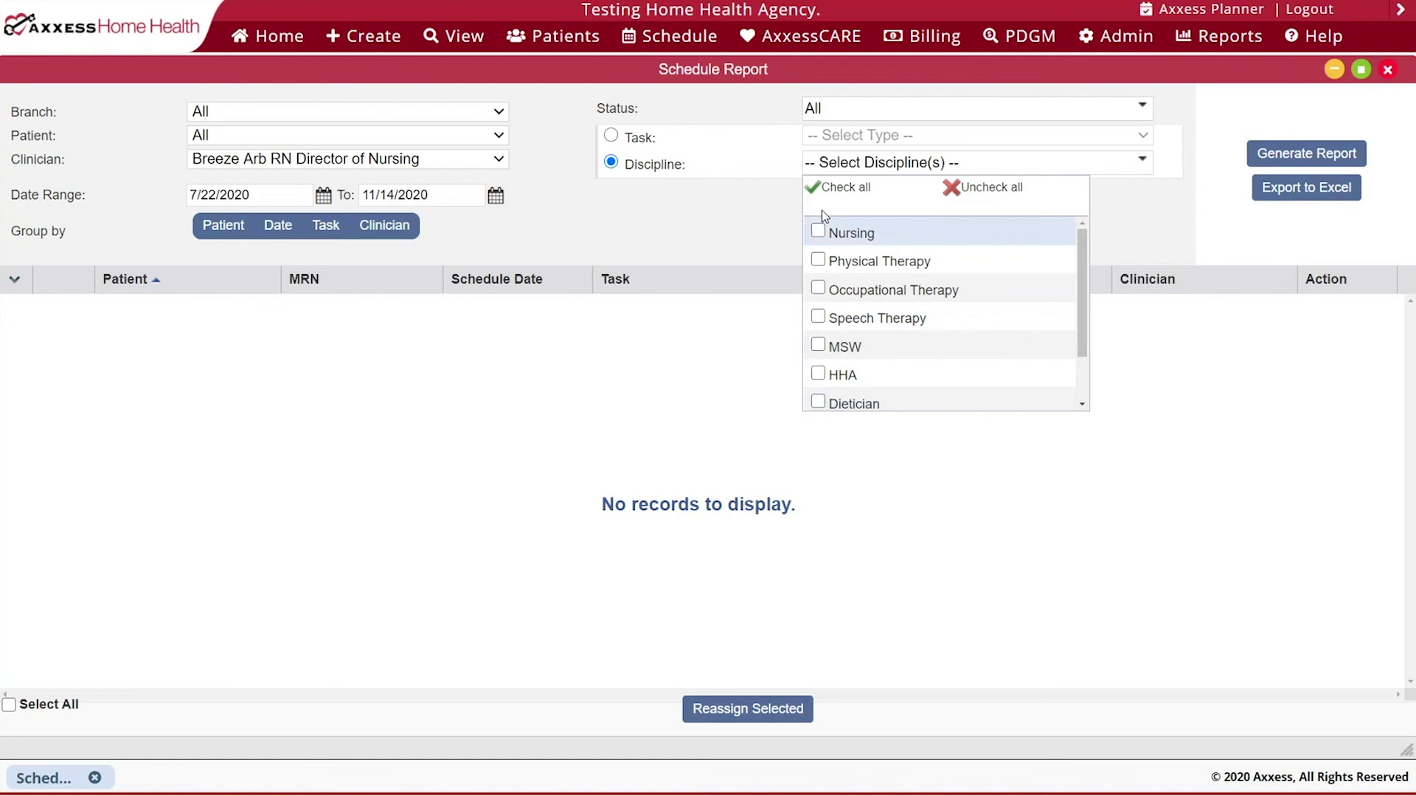
{"action": "left_click", "coordinate": [833, 189]}
{"action": "left_click", "coordinate": [715, 218]}
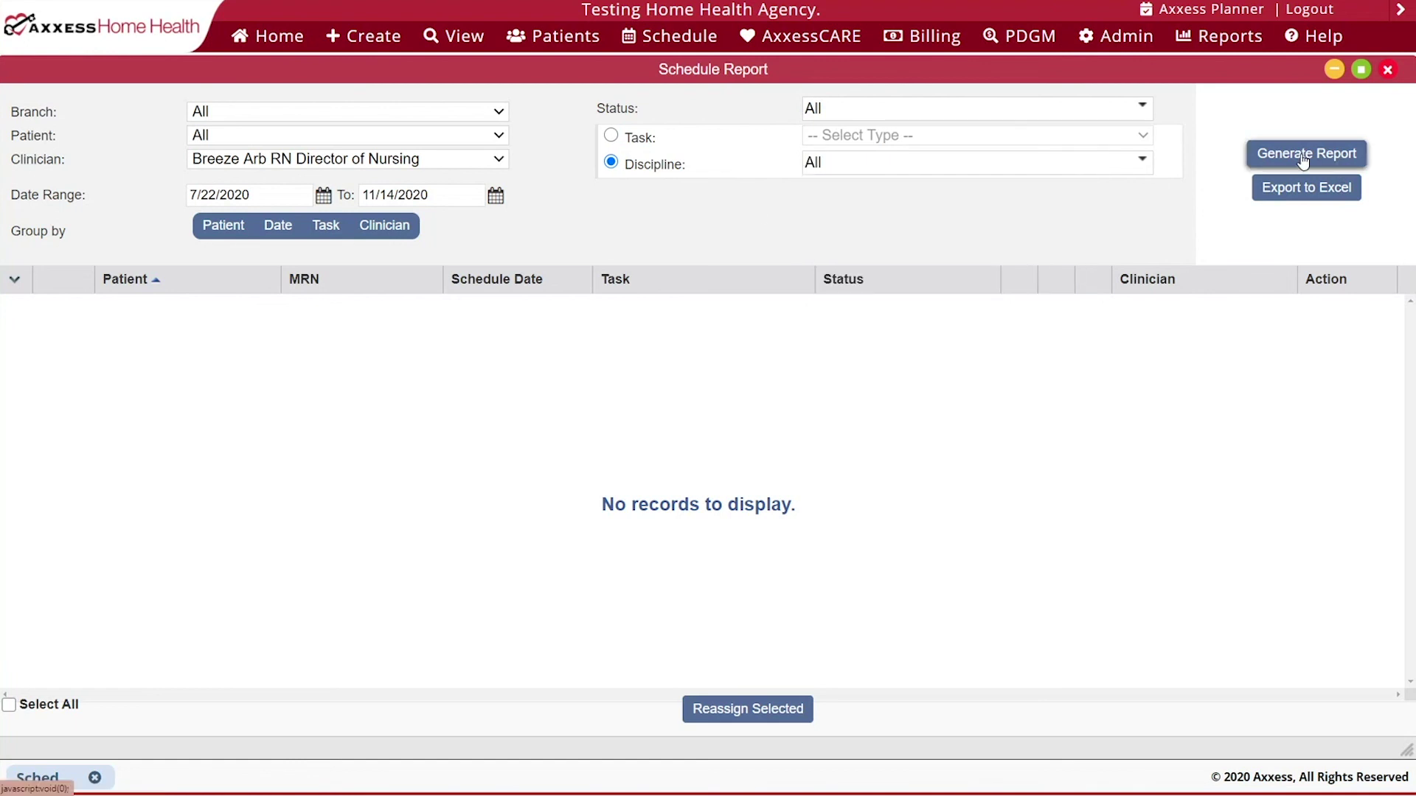
- Generate the report, then rerun it for the clinician's Administrator entry
{"action": "left_click", "coordinate": [1303, 158]}
{"action": "left_click", "coordinate": [469, 159]}
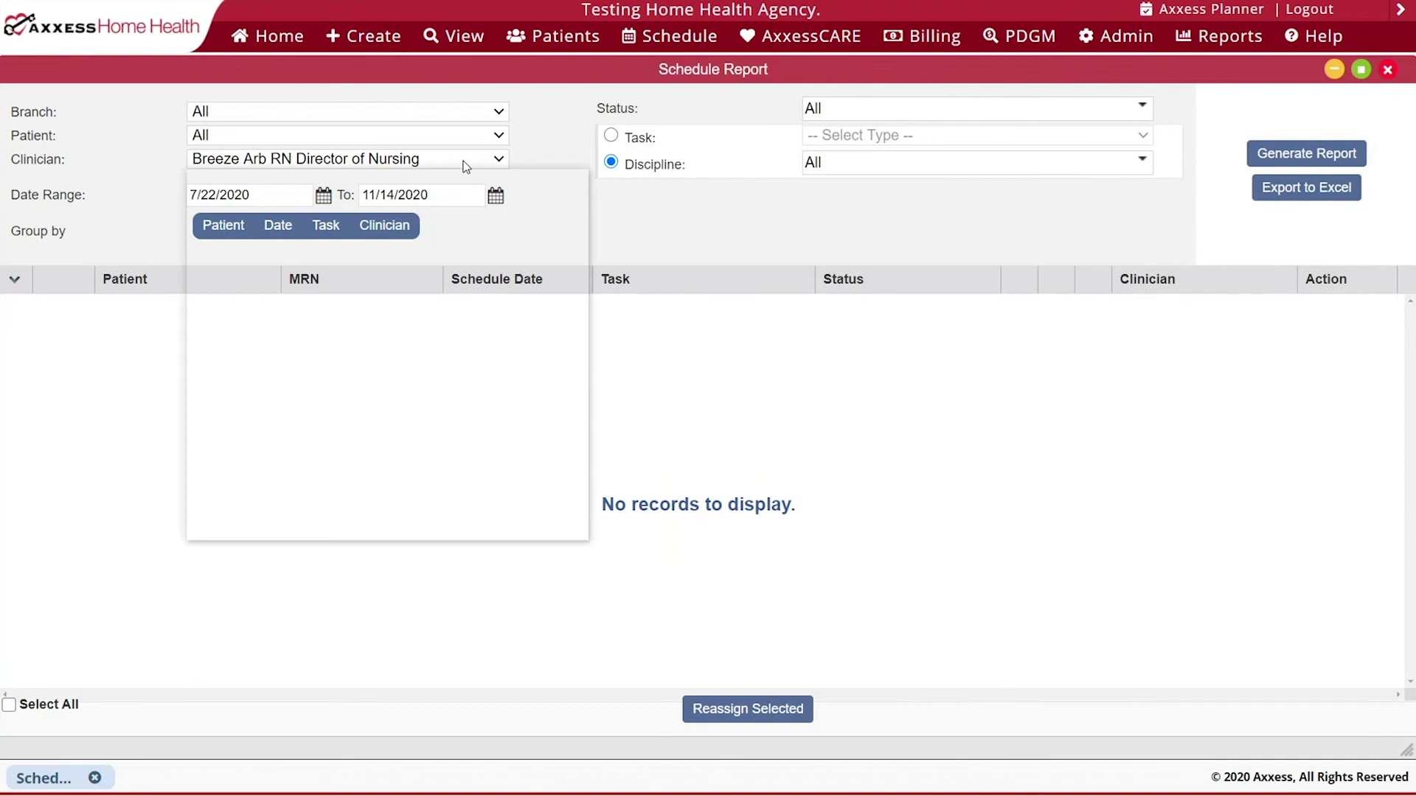
{"action": "left_click", "coordinate": [351, 511]}
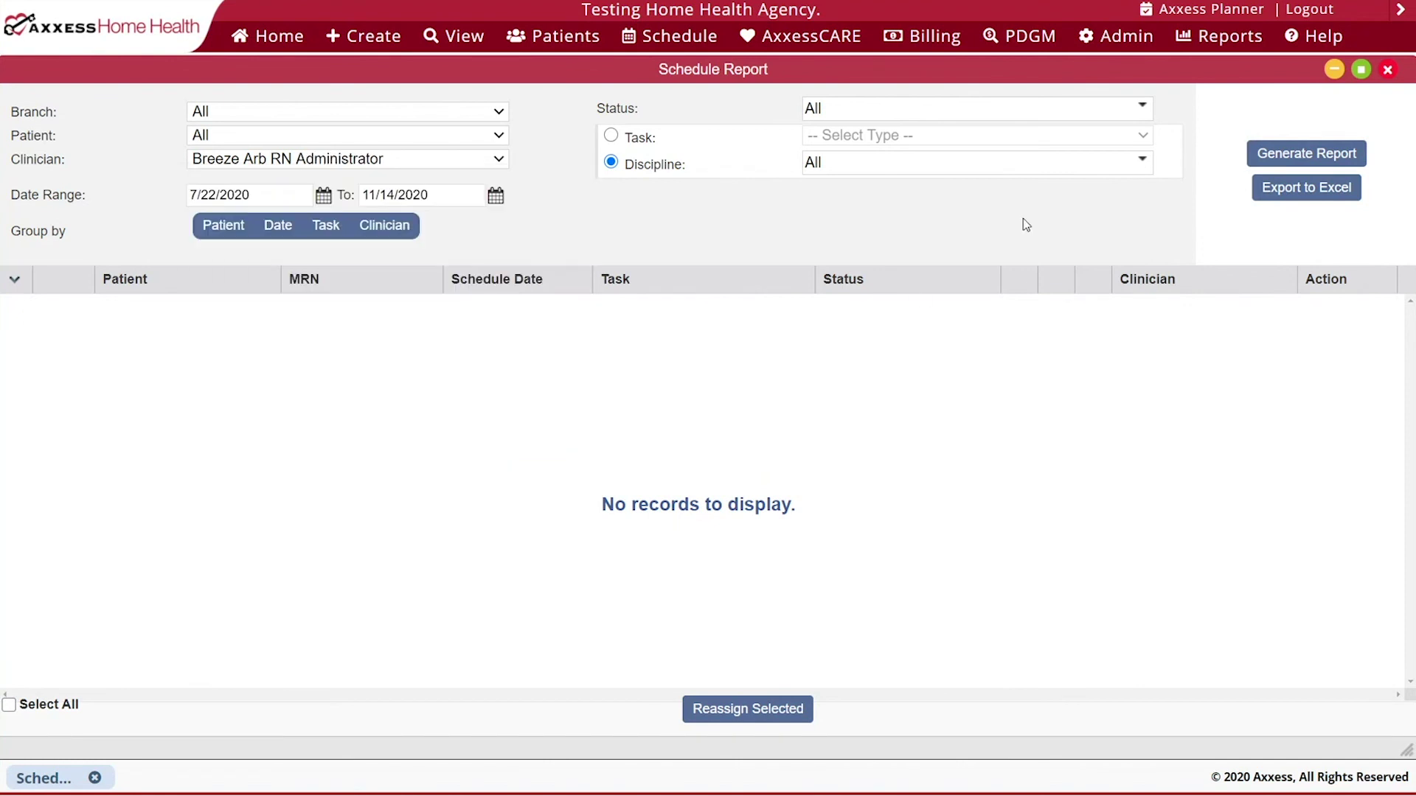
{"action": "left_click", "coordinate": [1262, 154]}
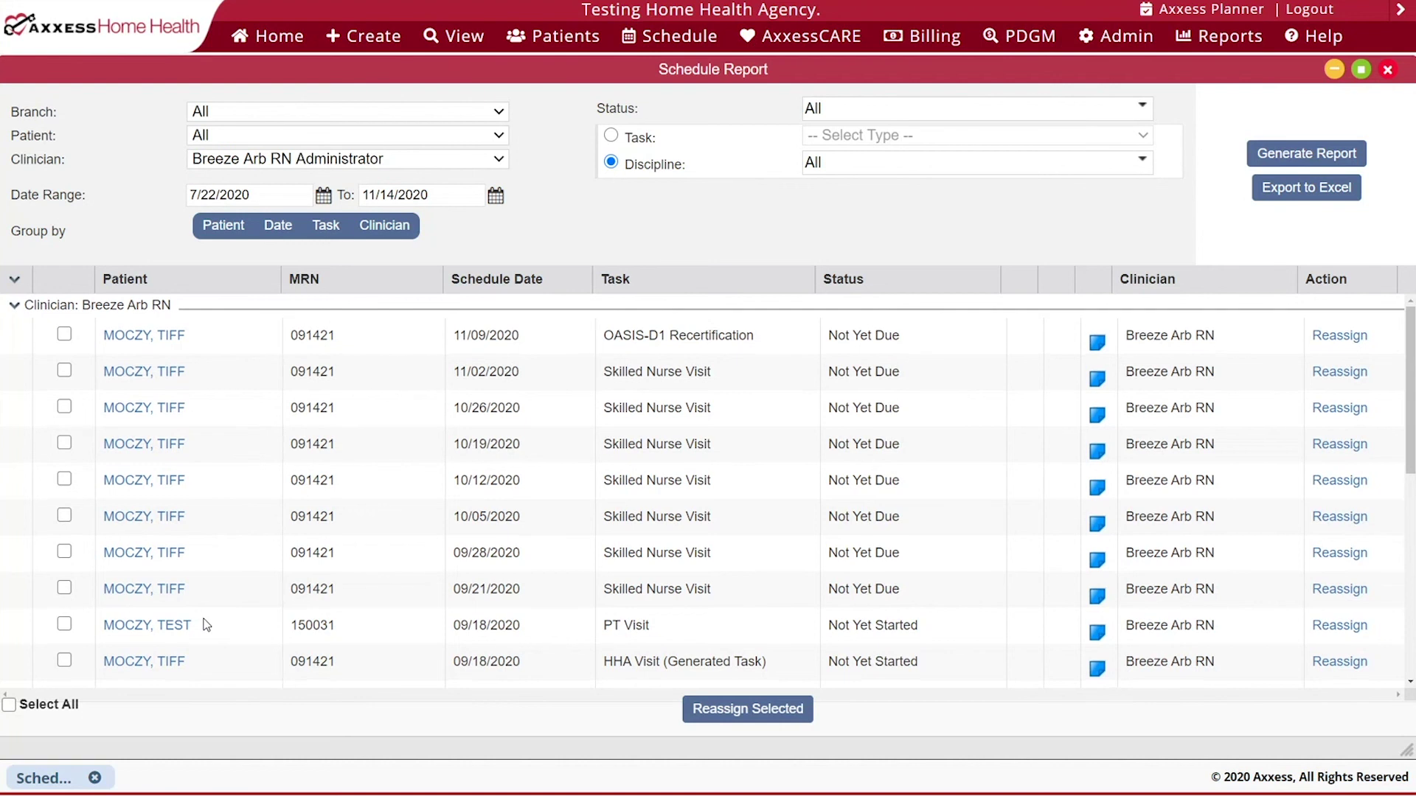
- Select every task listed in the report
{"action": "scroll", "coordinate": [207, 626], "scroll_direction": "down", "scroll_amount": 3}
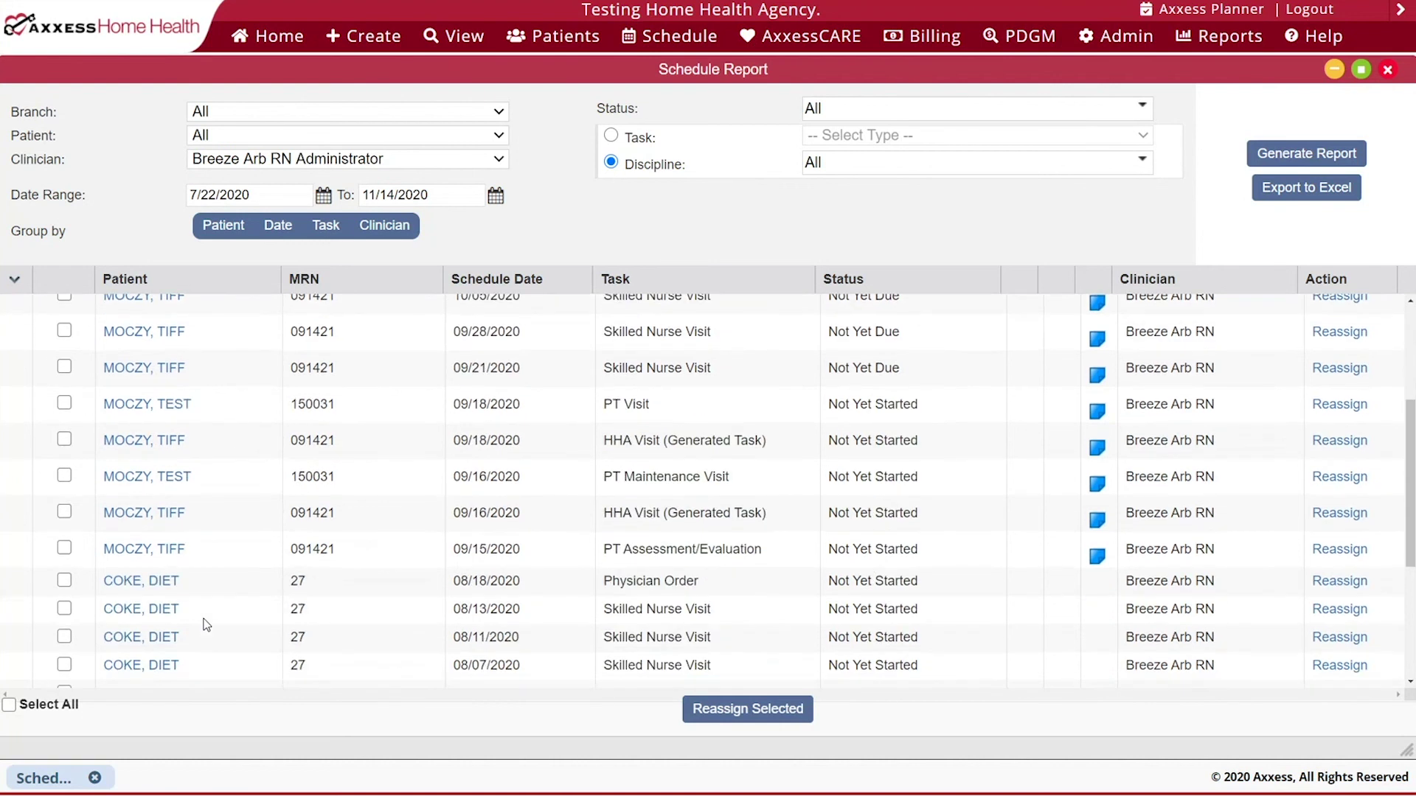
{"action": "scroll", "coordinate": [206, 625], "scroll_direction": "down", "scroll_amount": 3}
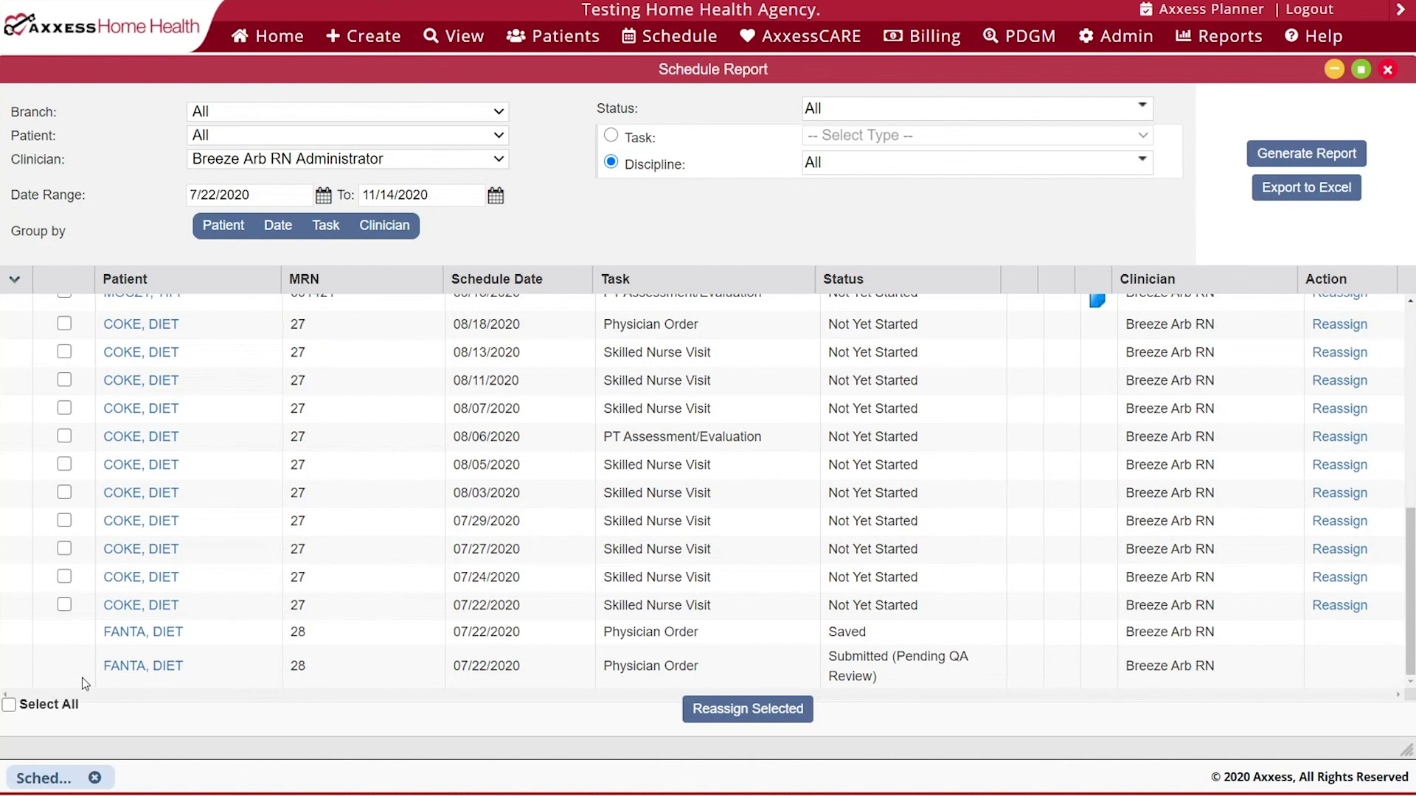
{"action": "scroll", "coordinate": [82, 678], "scroll_direction": "up", "scroll_amount": 2}
{"action": "left_click", "coordinate": [9, 704]}
{"action": "scroll", "coordinate": [169, 575], "scroll_direction": "up", "scroll_amount": 5}
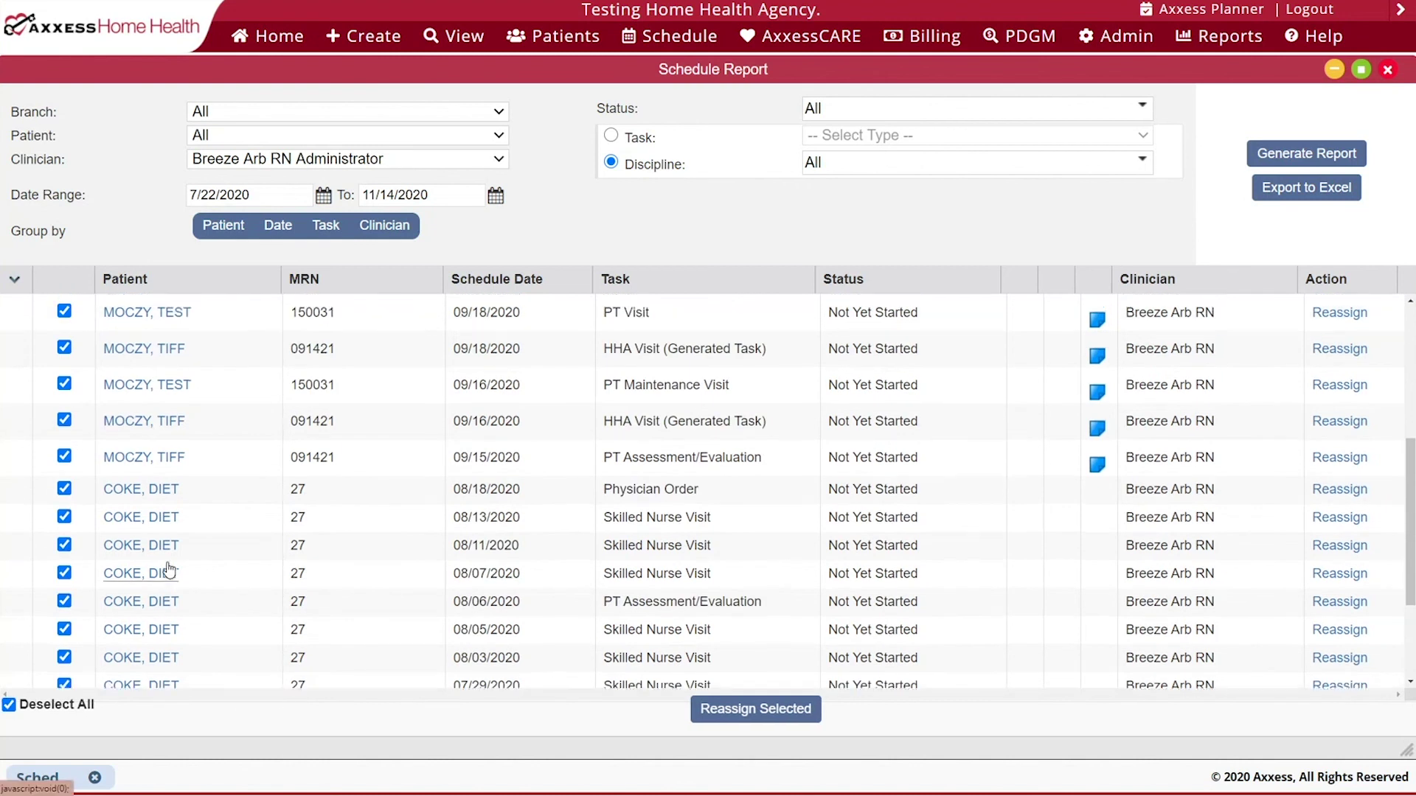
{"action": "scroll", "coordinate": [173, 576], "scroll_direction": "down", "scroll_amount": 2}
{"action": "scroll", "coordinate": [177, 576], "scroll_direction": "down", "scroll_amount": 5}
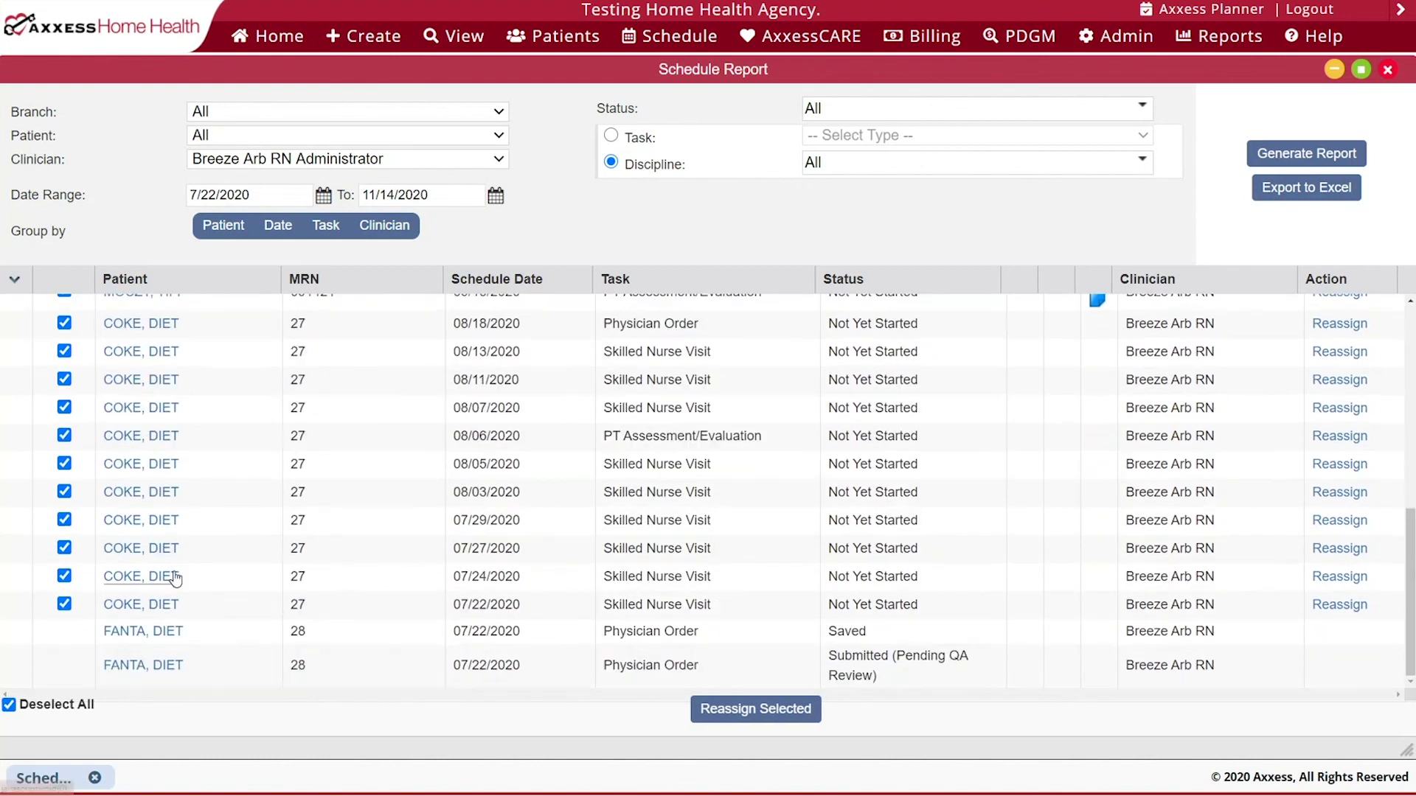
- Untick the eleven visits dated 07/22/2020 through 08/18/2020
{"action": "left_click", "coordinate": [64, 324]}
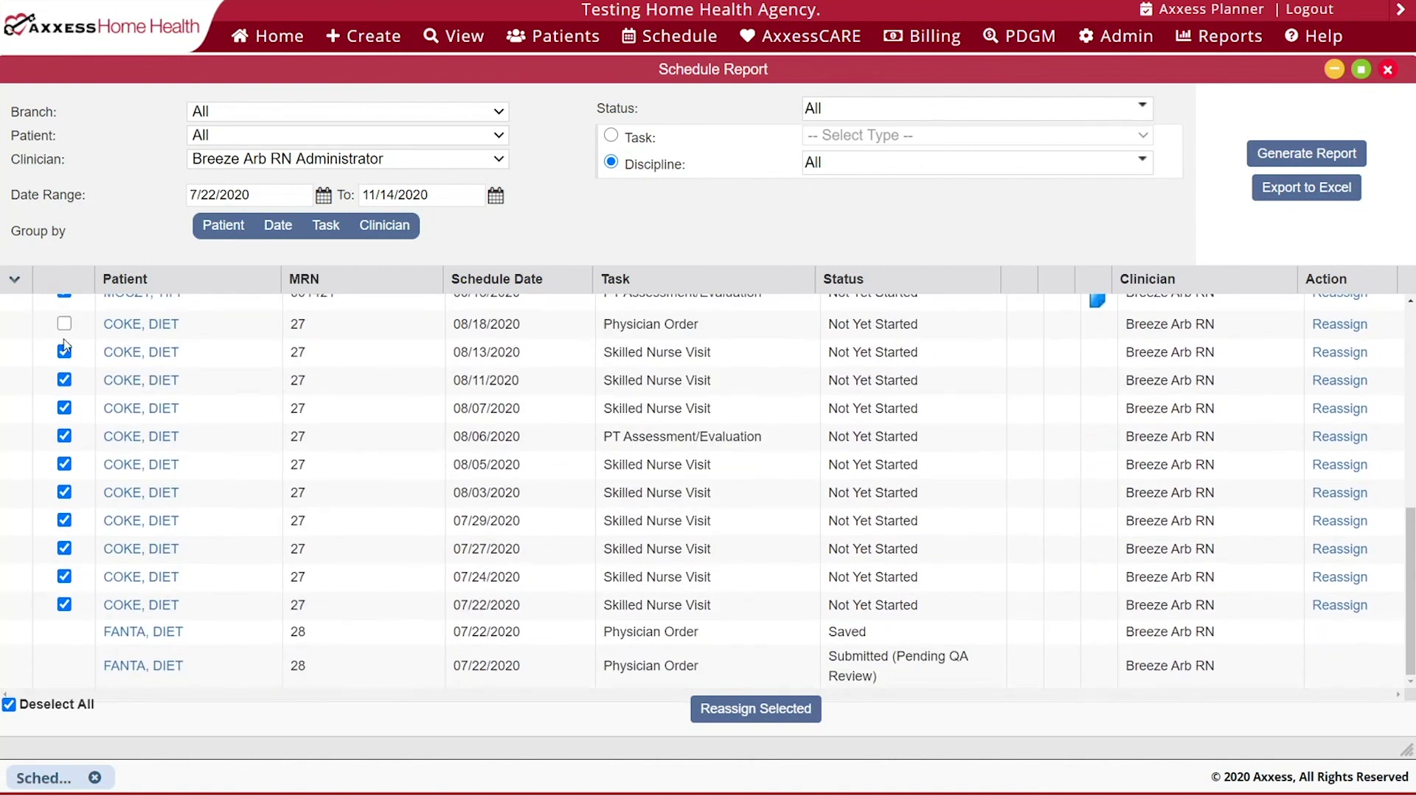
{"action": "left_click", "coordinate": [64, 352]}
{"action": "left_click", "coordinate": [64, 380]}
{"action": "left_click", "coordinate": [64, 408]}
{"action": "left_click", "coordinate": [64, 437]}
{"action": "left_click", "coordinate": [64, 464]}
{"action": "left_click", "coordinate": [64, 493]}
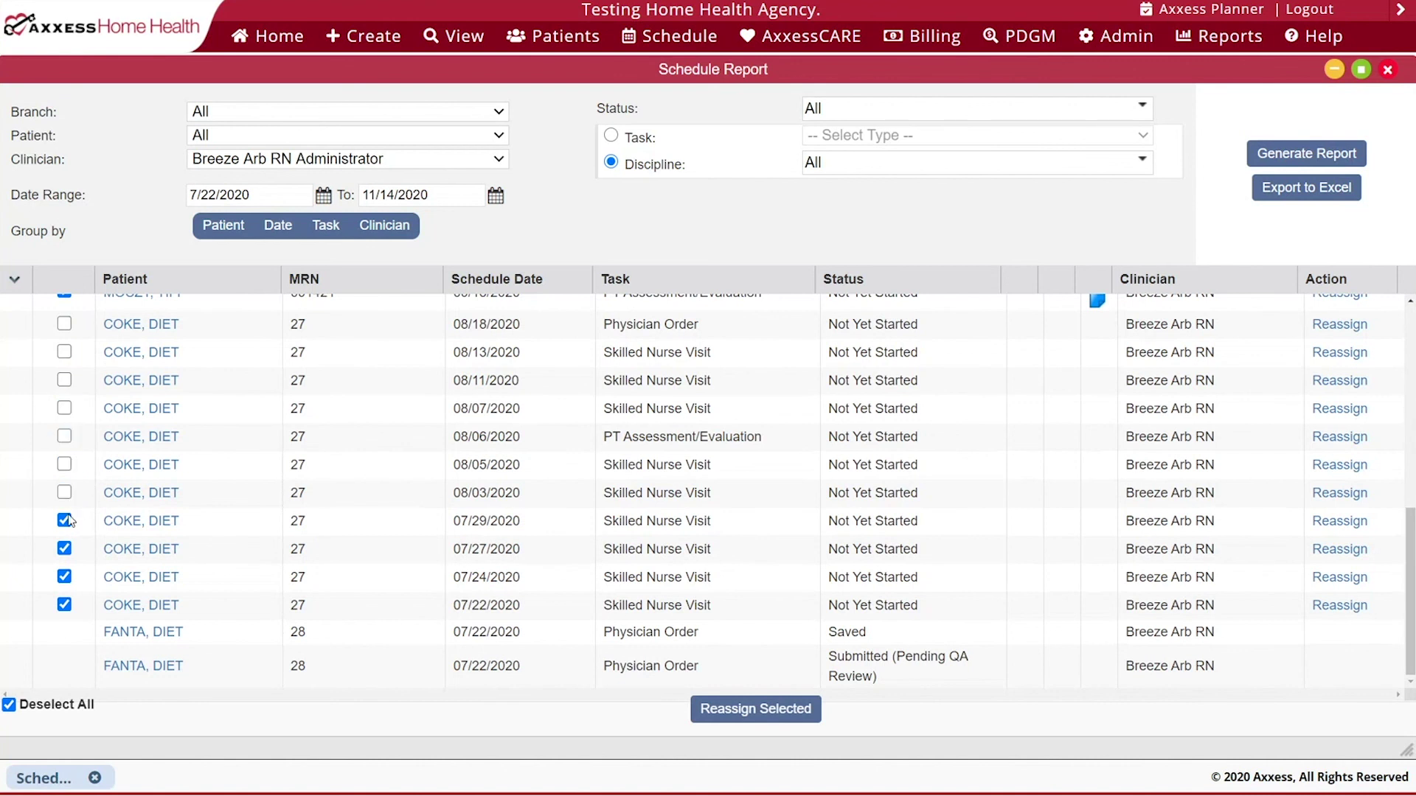
{"action": "left_click", "coordinate": [64, 521]}
{"action": "left_click", "coordinate": [64, 549]}
{"action": "left_click", "coordinate": [65, 577]}
{"action": "left_click", "coordinate": [65, 605]}
- Reassign the 13 ticked tasks to another RN chosen in Reassign Multiple Task
{"action": "left_click", "coordinate": [793, 715]}
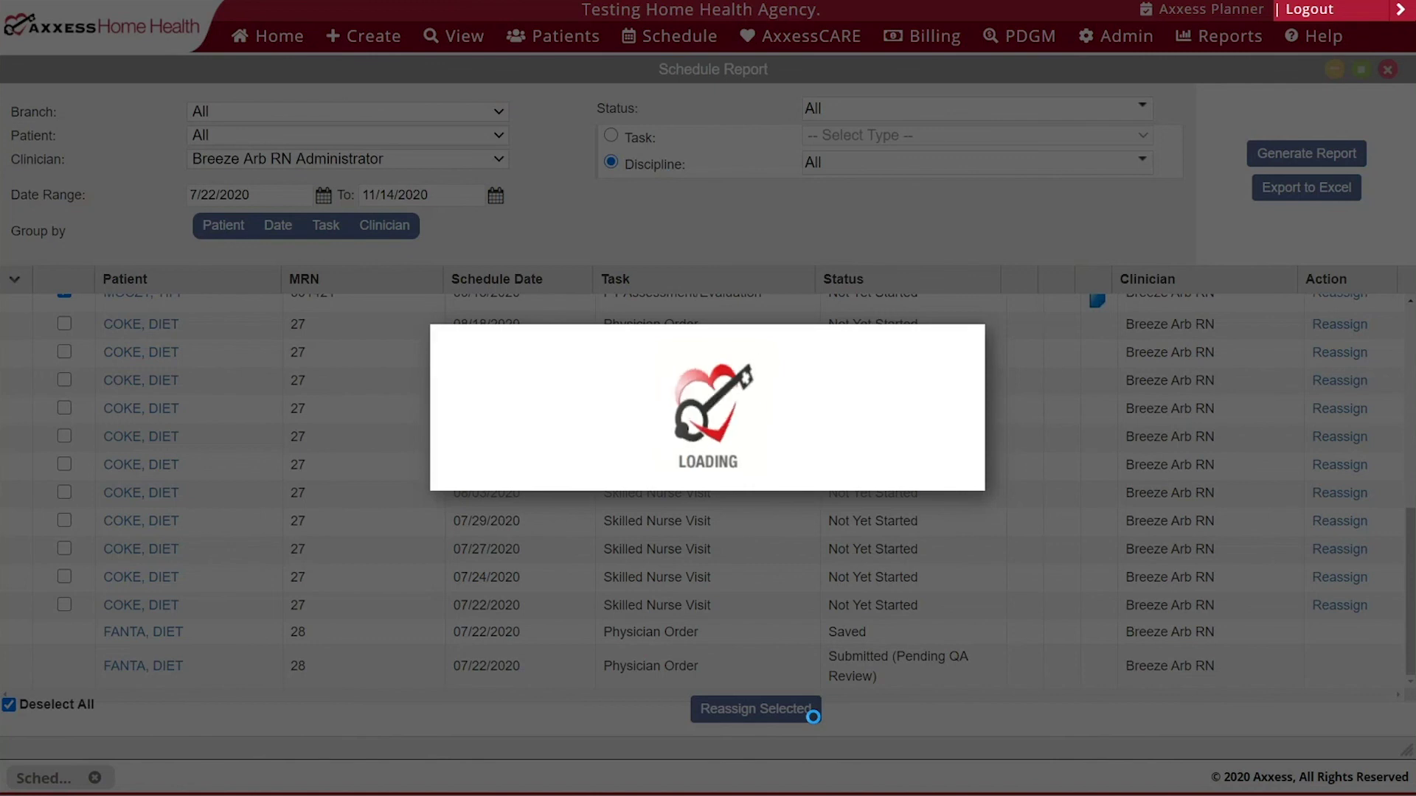
{"action": "left_click", "coordinate": [760, 411]}
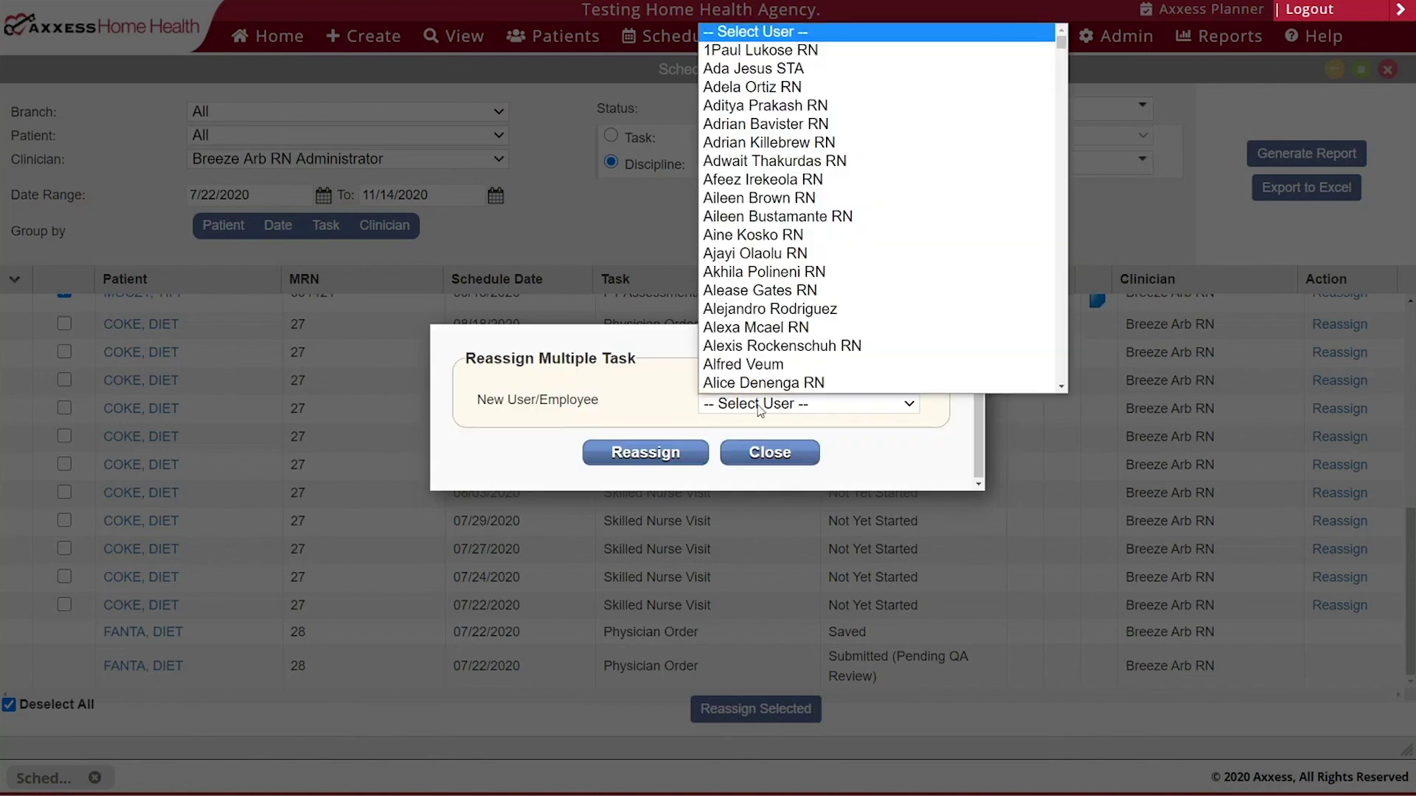
{"action": "type", "text": "tif"}
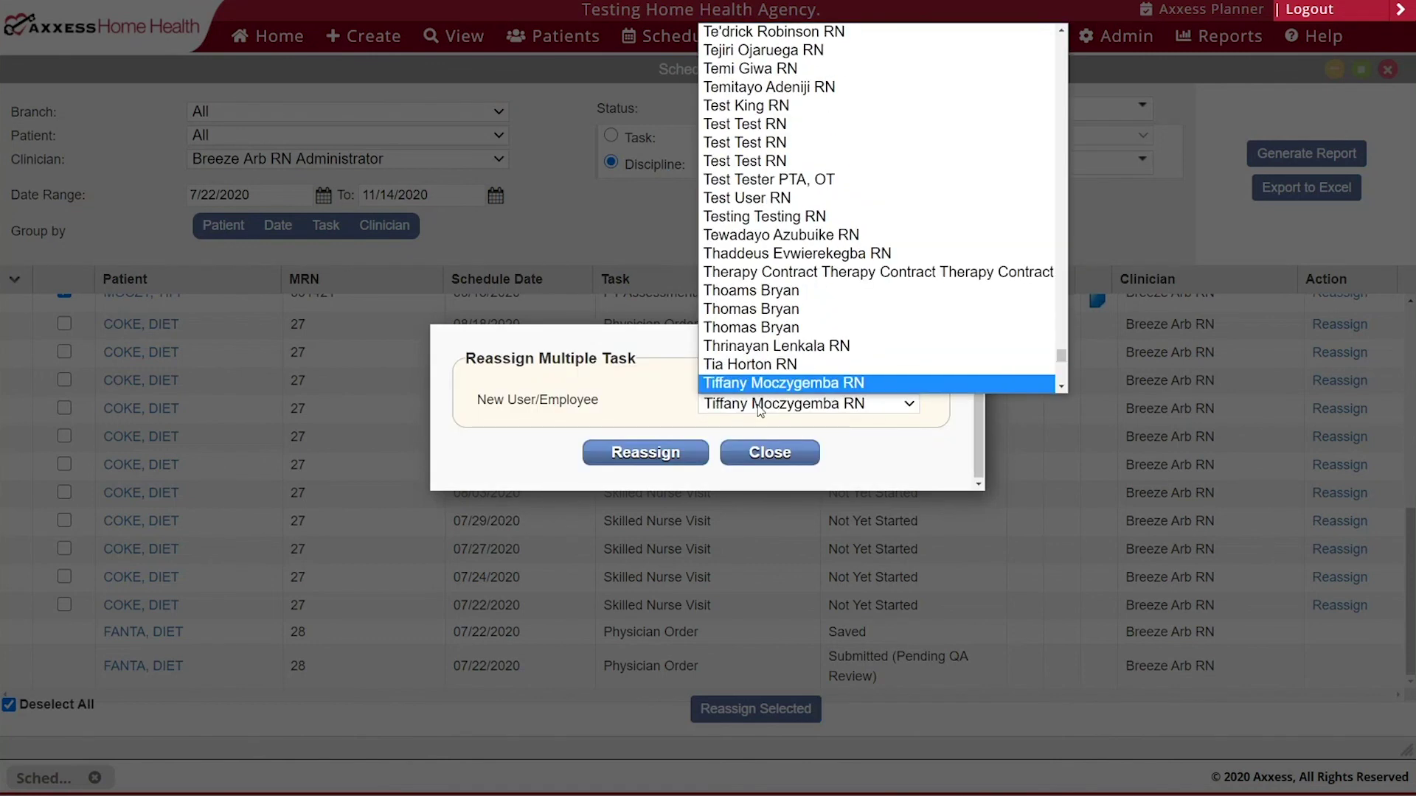
{"action": "key", "text": "Return"}
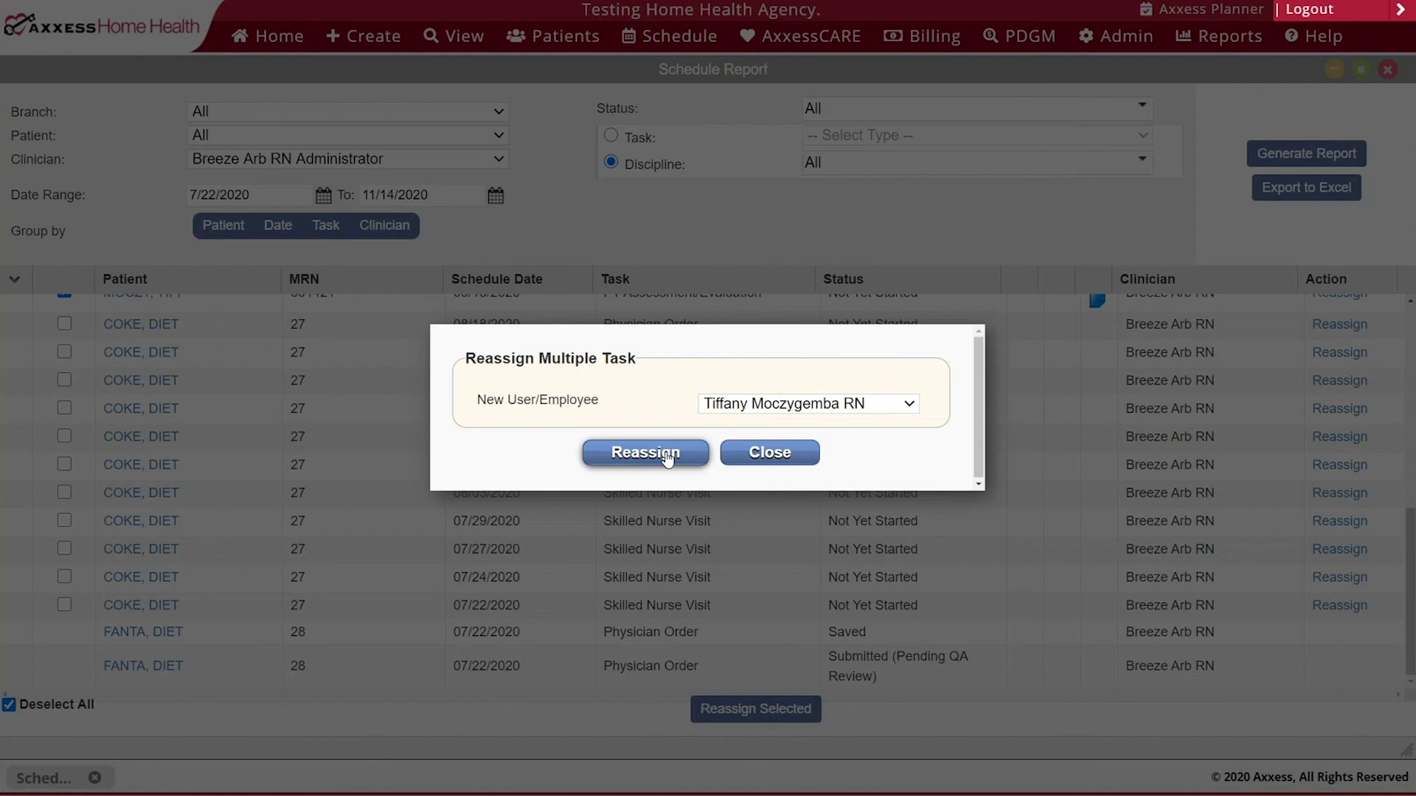
{"action": "left_click", "coordinate": [669, 453]}
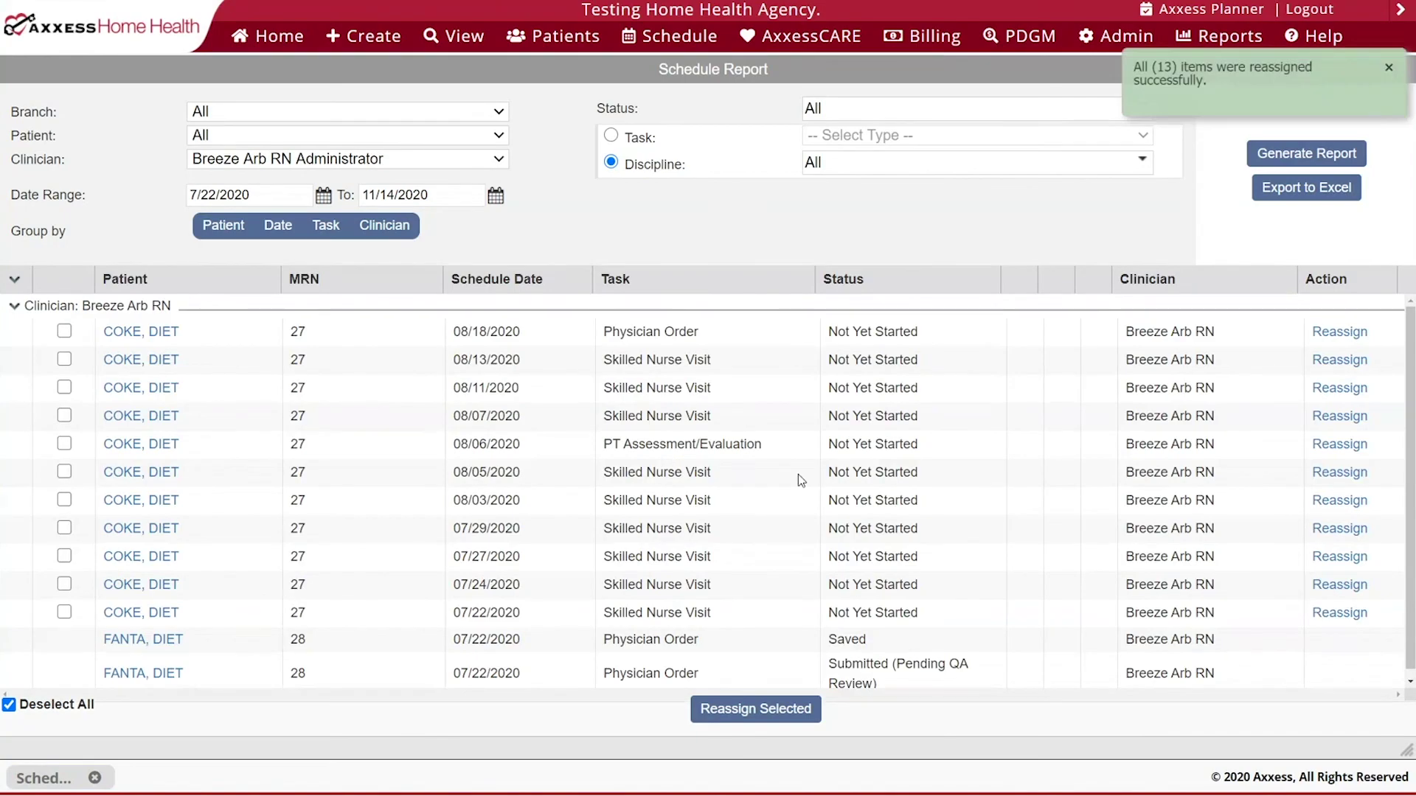
{"action": "scroll", "coordinate": [525, 501], "scroll_direction": "down", "scroll_amount": 1}
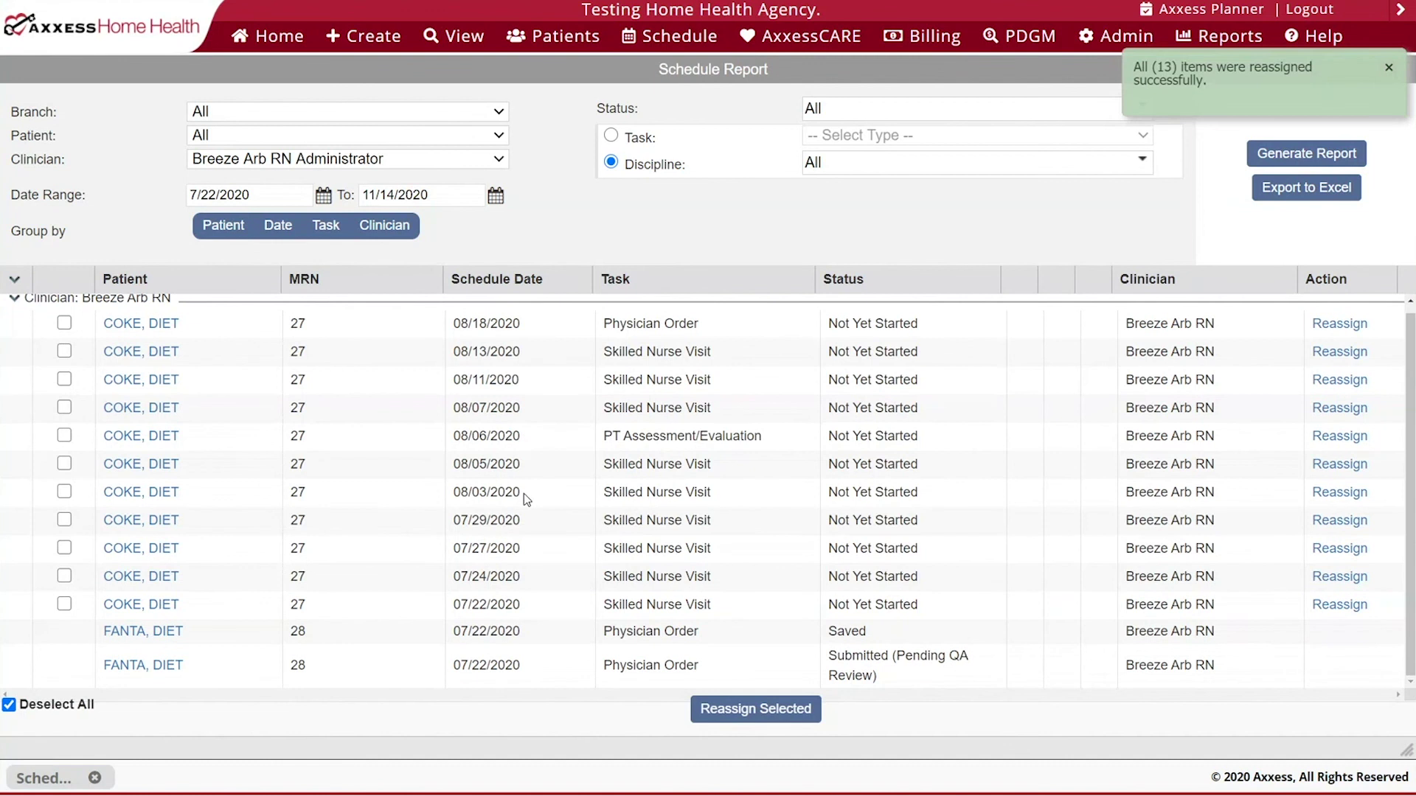
{"action": "left_click", "coordinate": [1339, 381]}
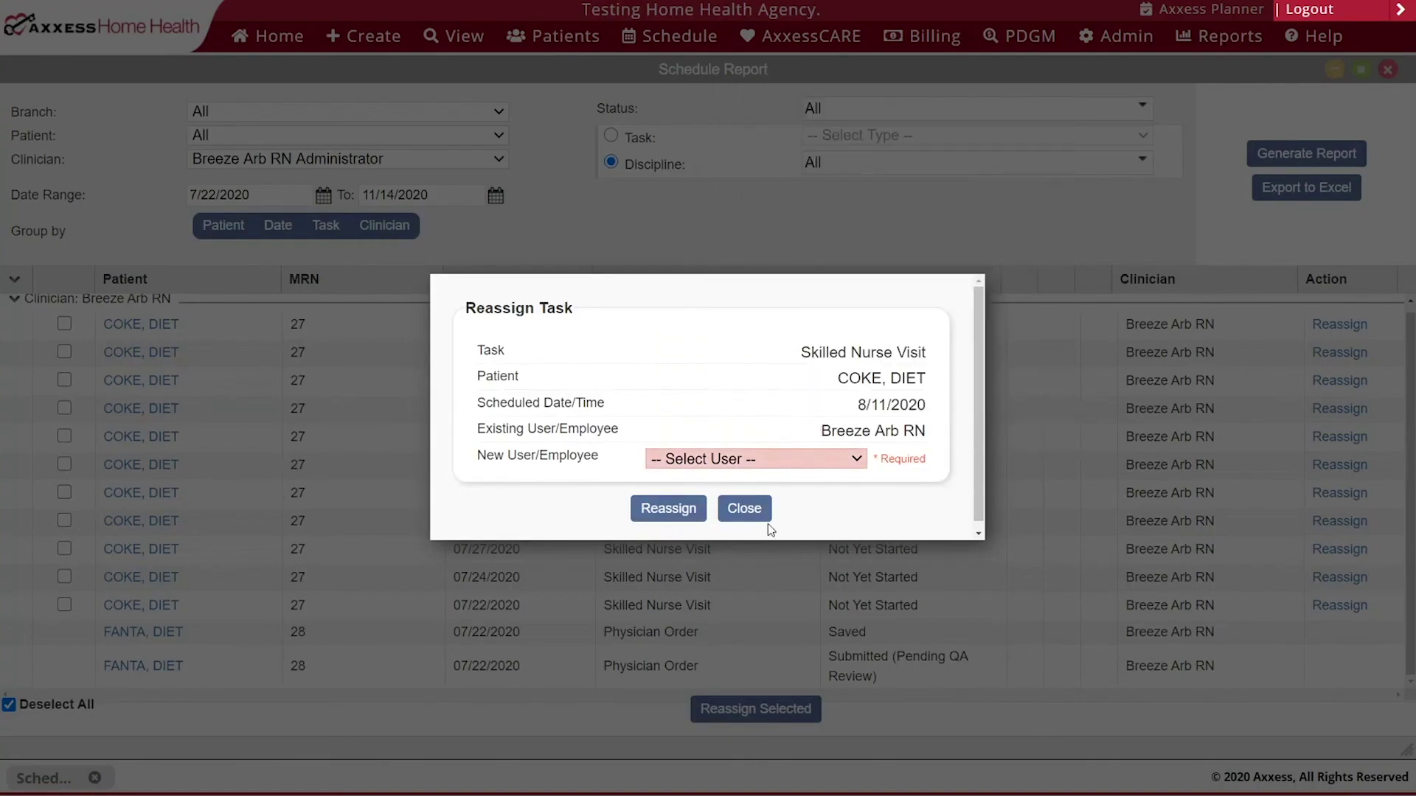
{"action": "left_click", "coordinate": [744, 509]}
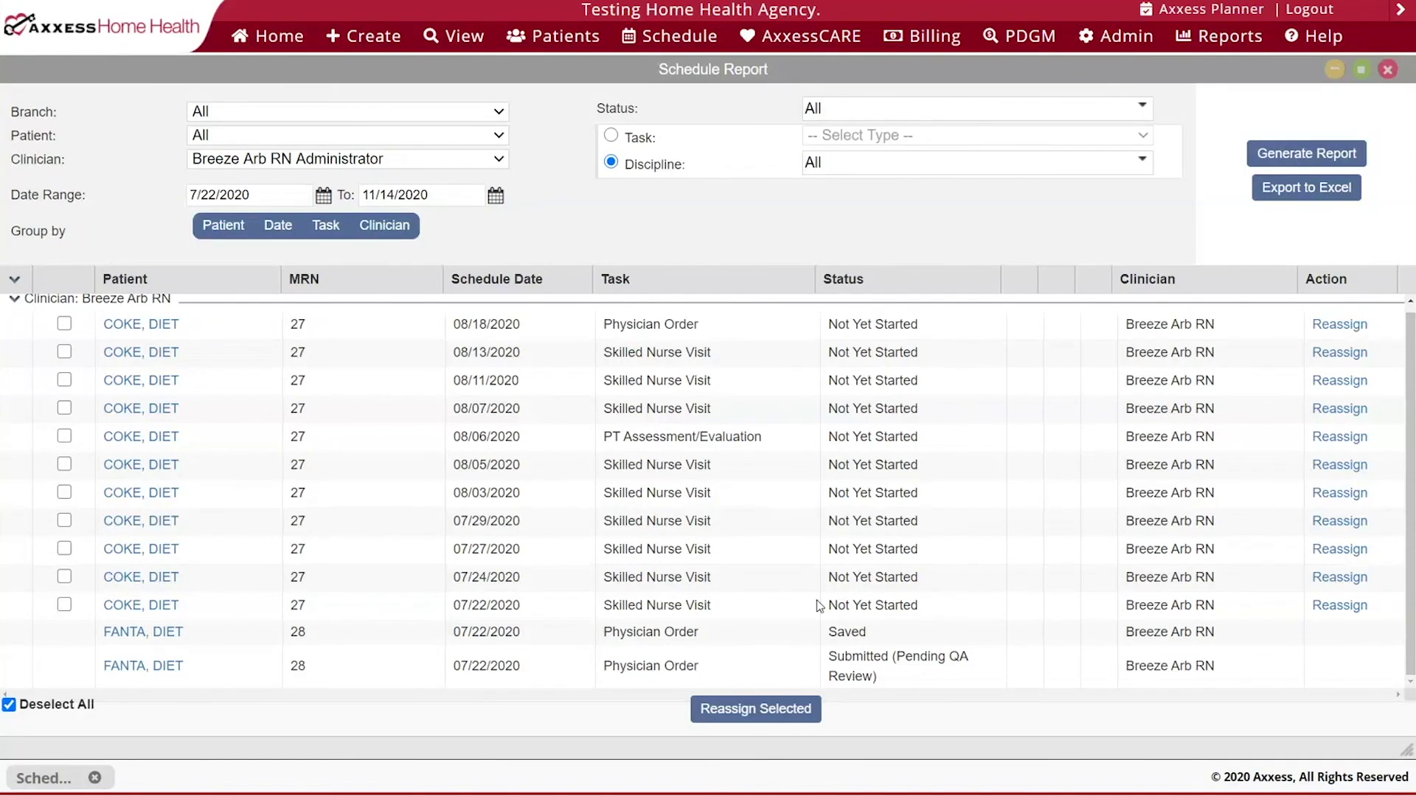
- Regenerate the report for the new clinician's Director of Nursing entry, showing visits through 11/11/2020
{"action": "left_click", "coordinate": [467, 166]}
{"action": "type", "text": "tif"}
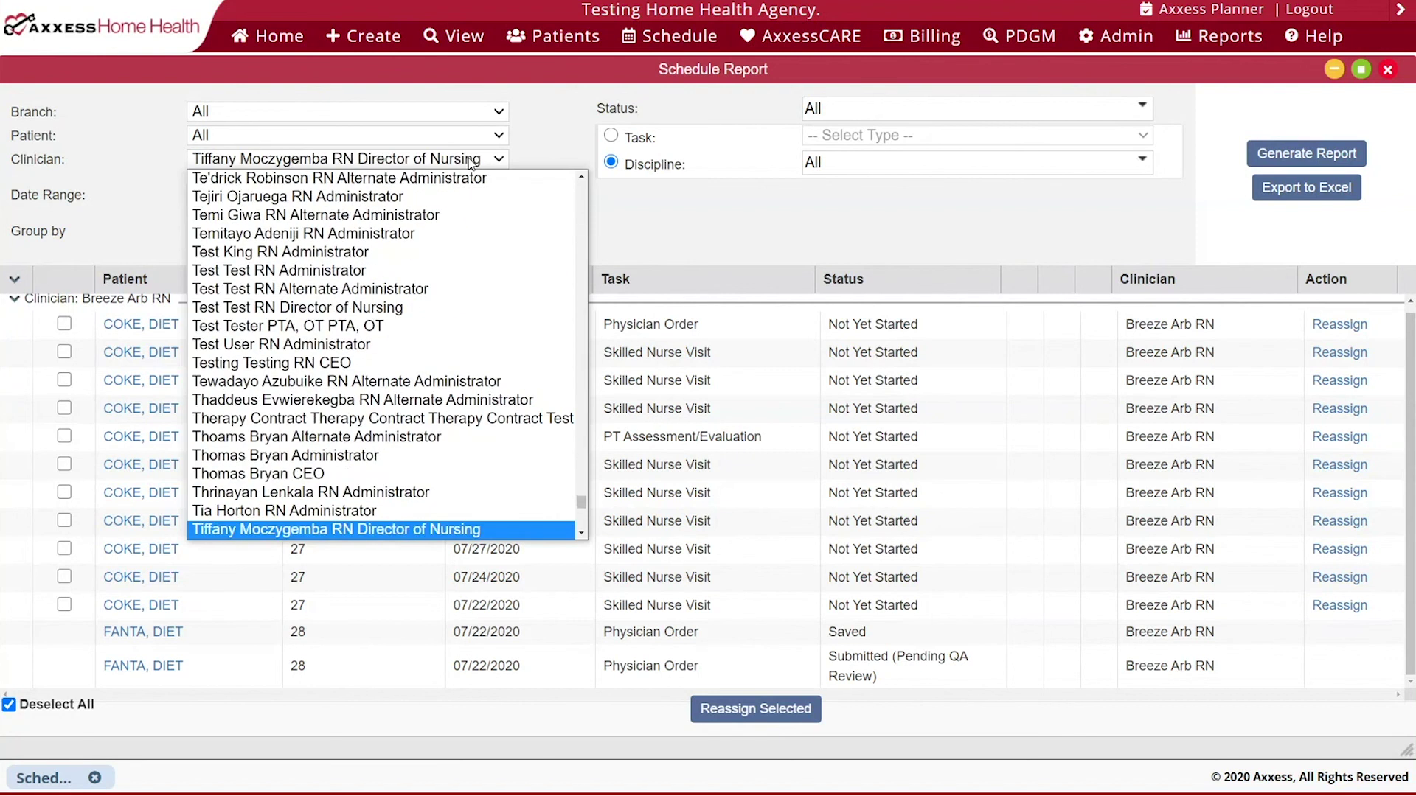
{"action": "key", "text": "Return"}
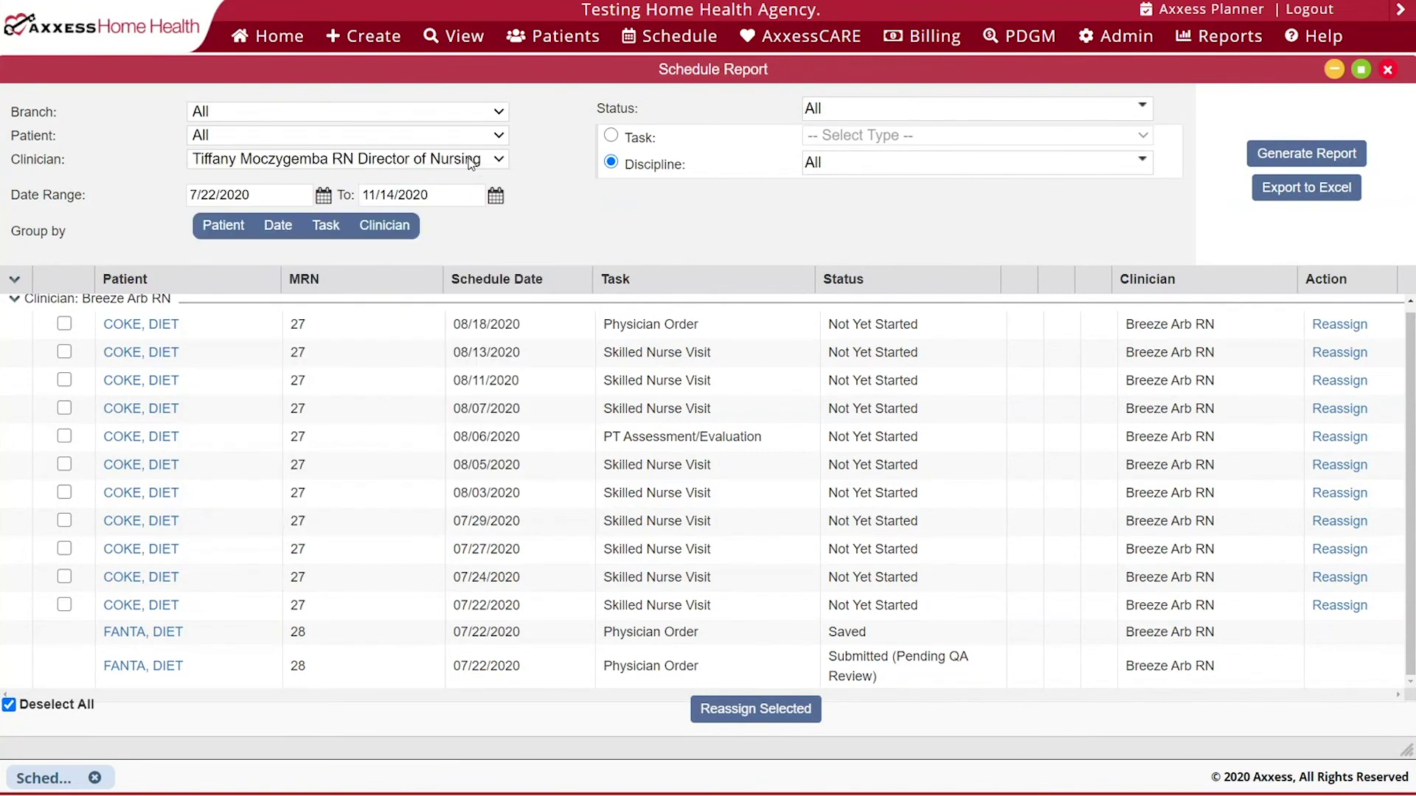
{"action": "left_click", "coordinate": [1288, 156]}
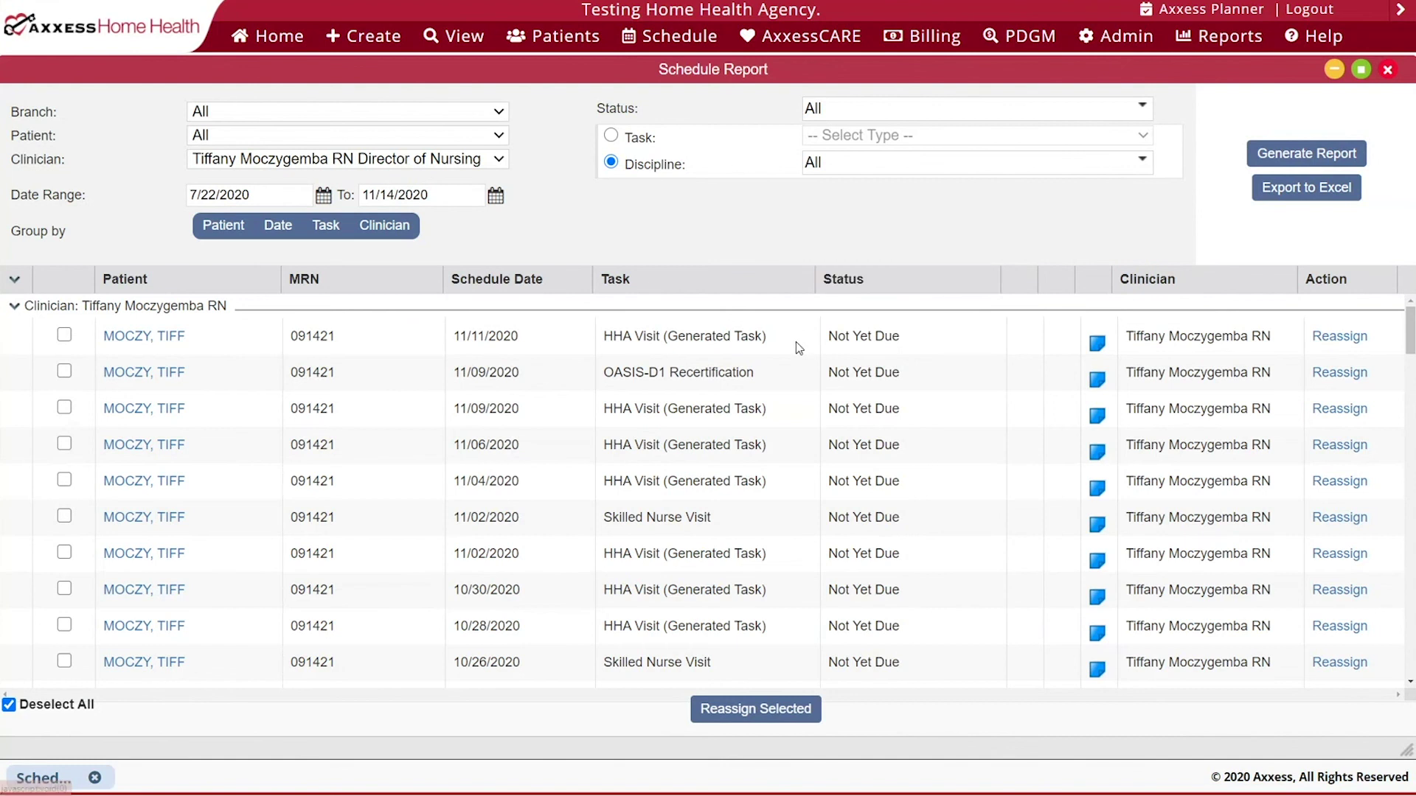
{"action": "scroll", "coordinate": [796, 350], "scroll_direction": "down", "scroll_amount": 10}
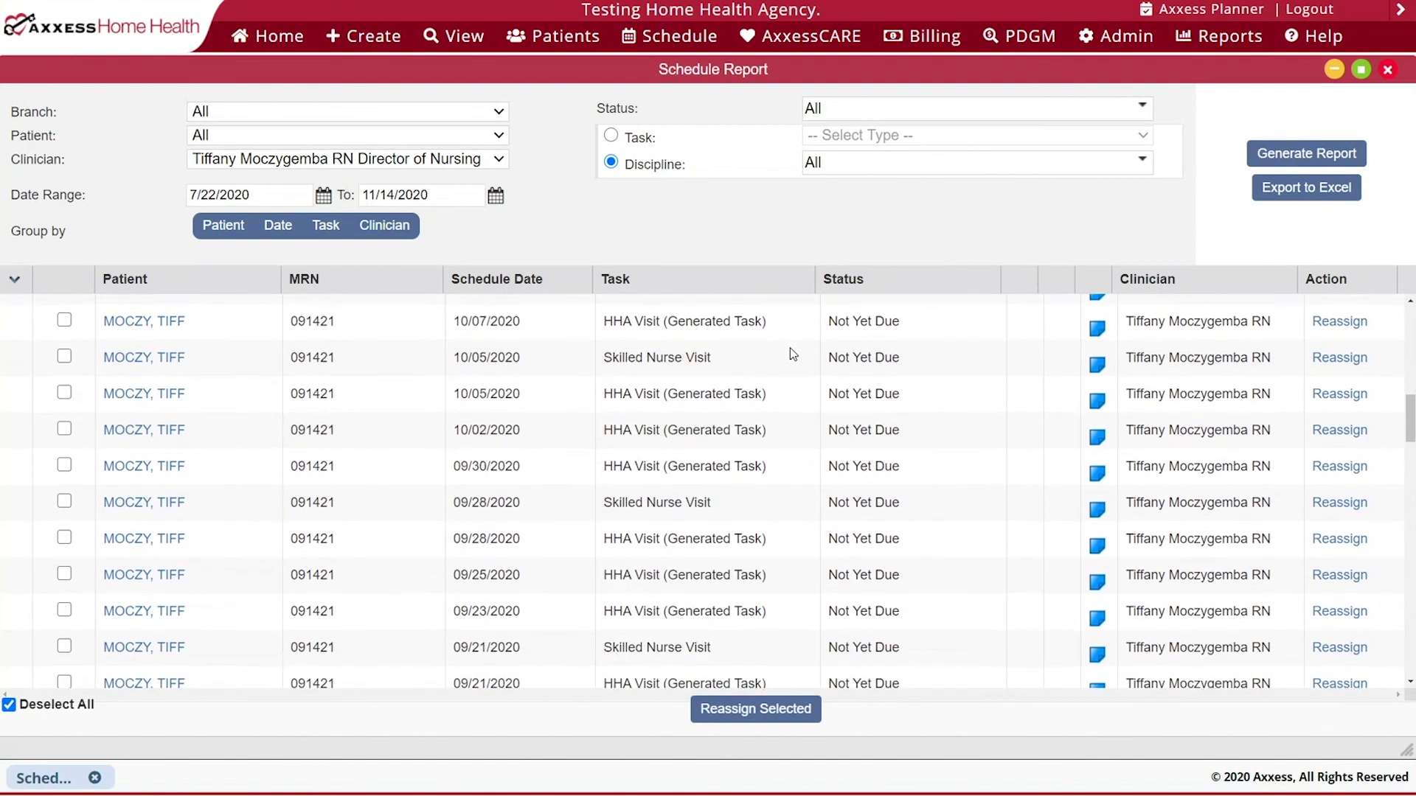
{"action": "scroll", "coordinate": [790, 347], "scroll_direction": "up", "scroll_amount": 6}
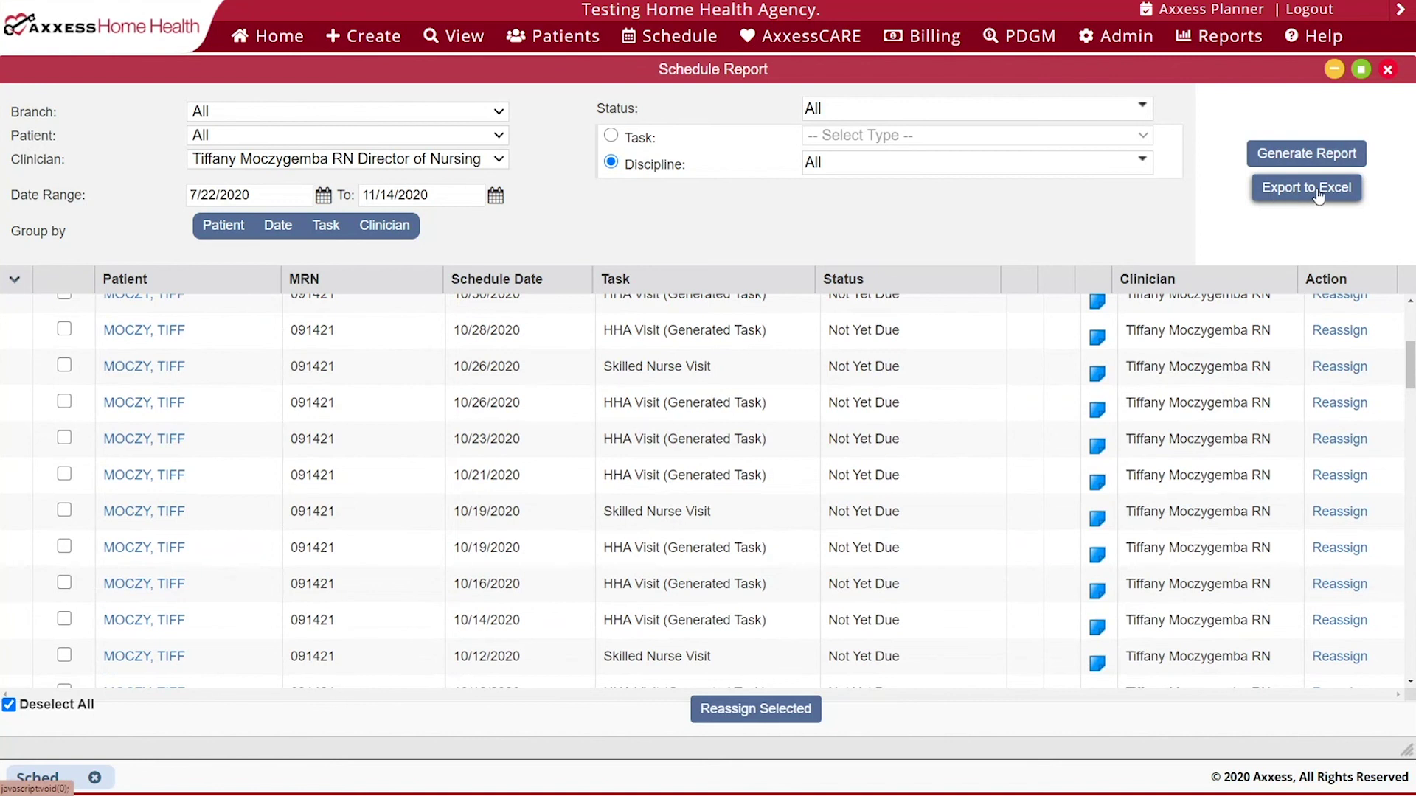
- Close the Schedule Report and open the Schedule Deviation report at full width
{"action": "left_click", "coordinate": [1387, 69]}
{"action": "mouse_move", "coordinate": [672, 41]}
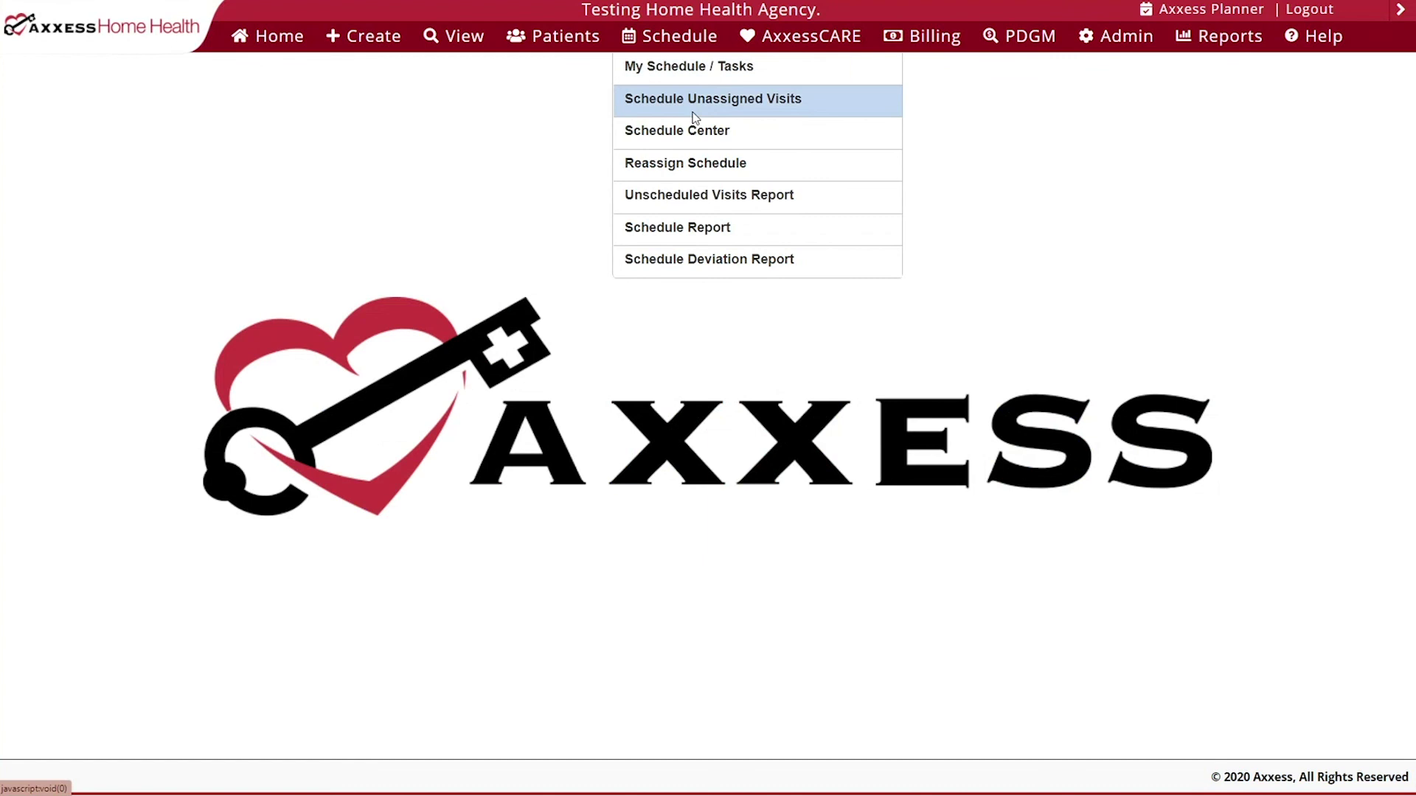
{"action": "left_click", "coordinate": [850, 264]}
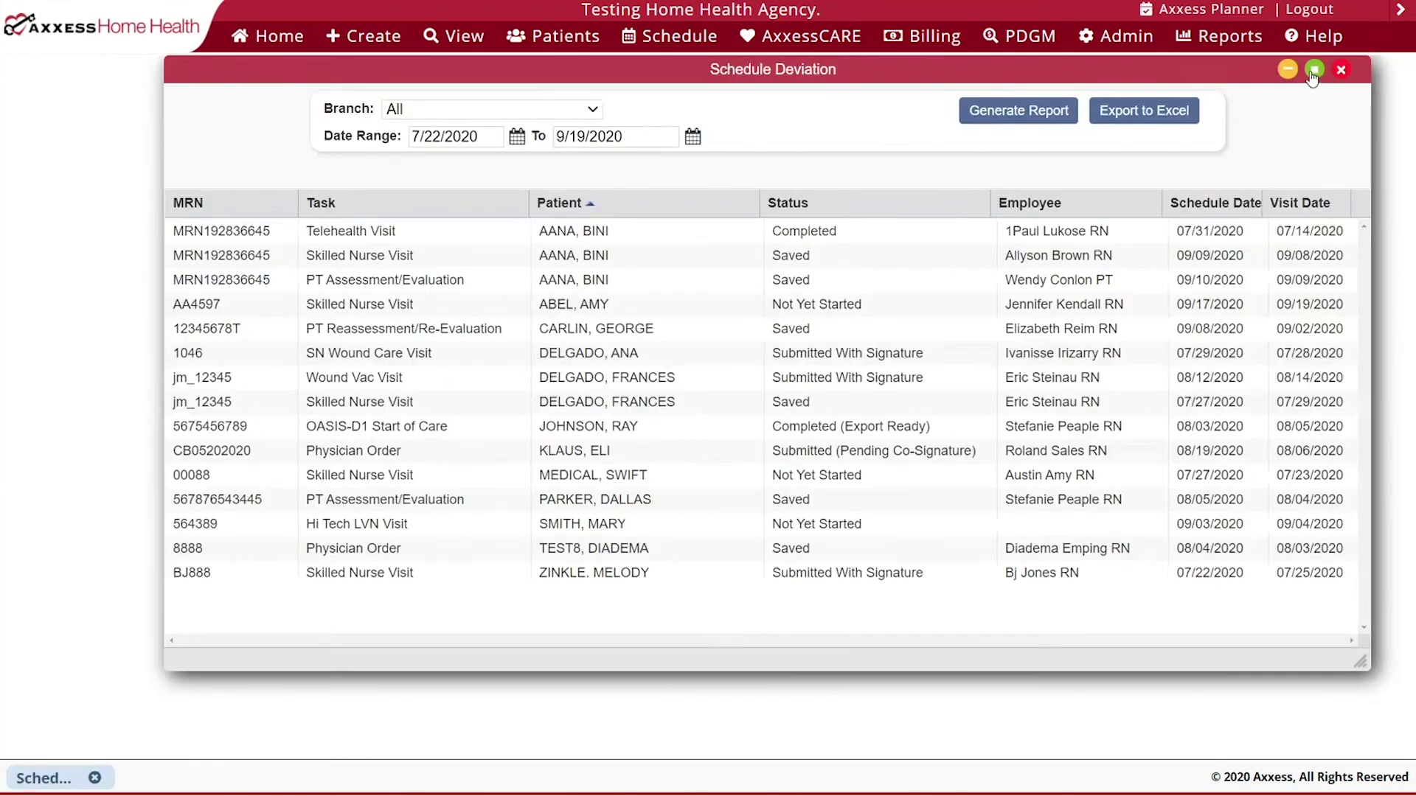
{"action": "left_click", "coordinate": [1312, 71]}
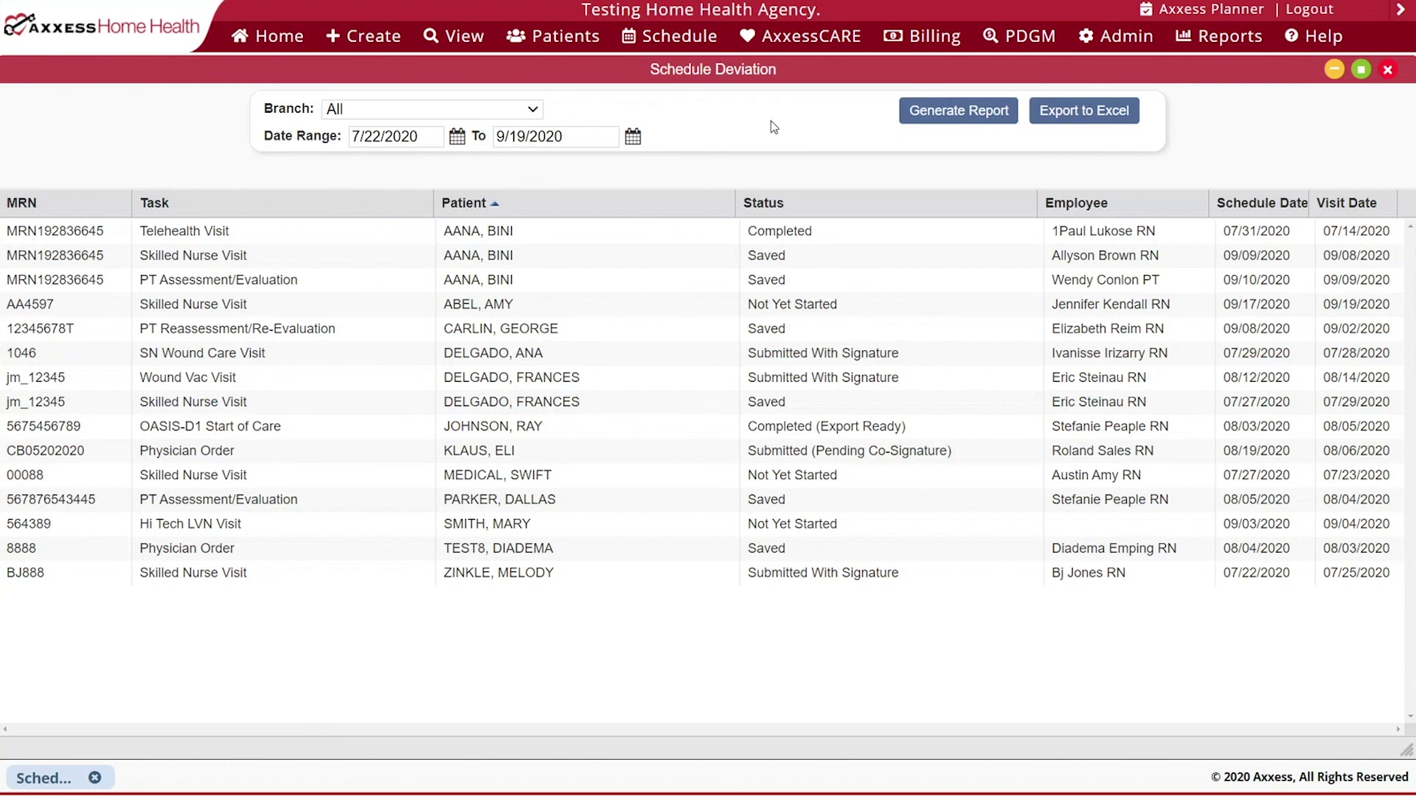
{"action": "left_click", "coordinate": [527, 113]}
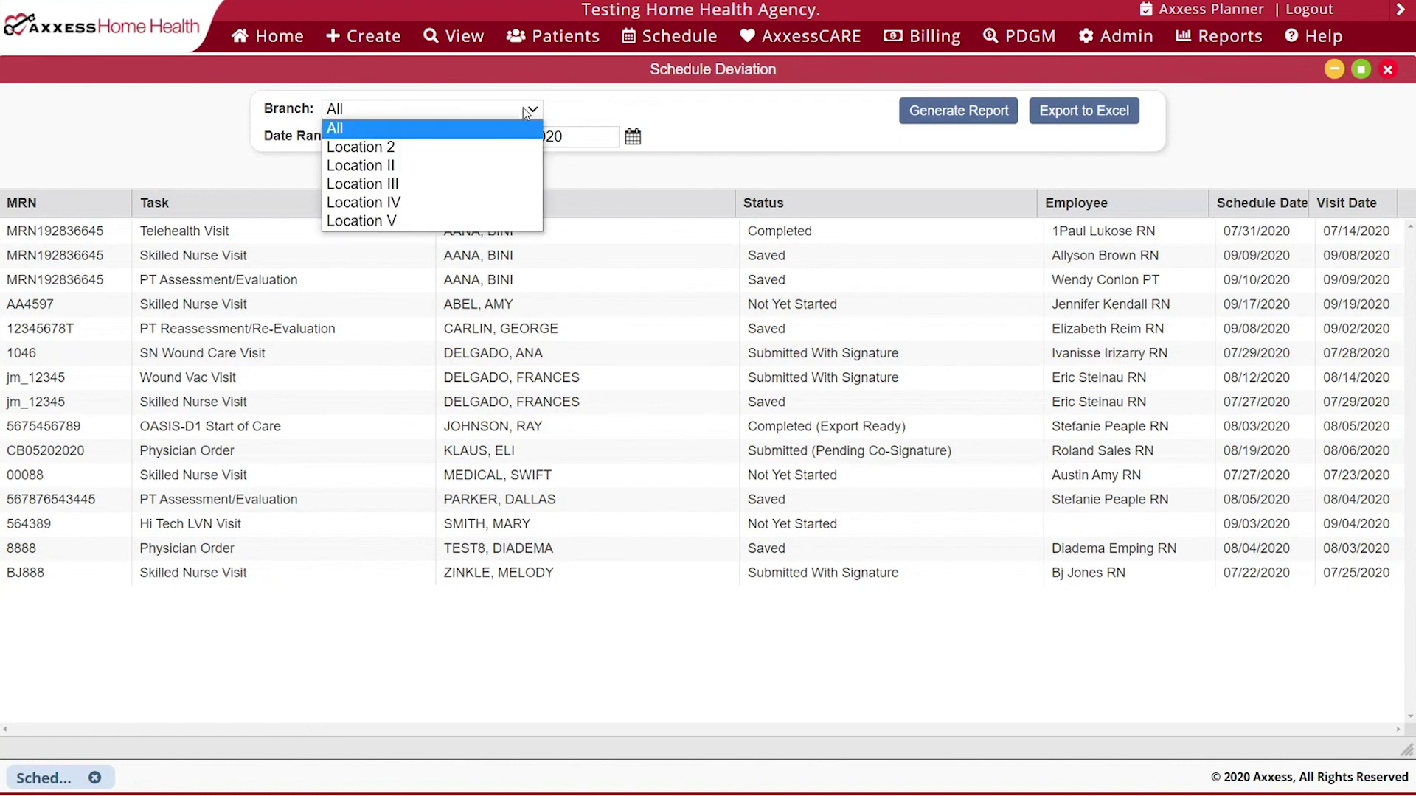
{"action": "left_click", "coordinate": [597, 103]}
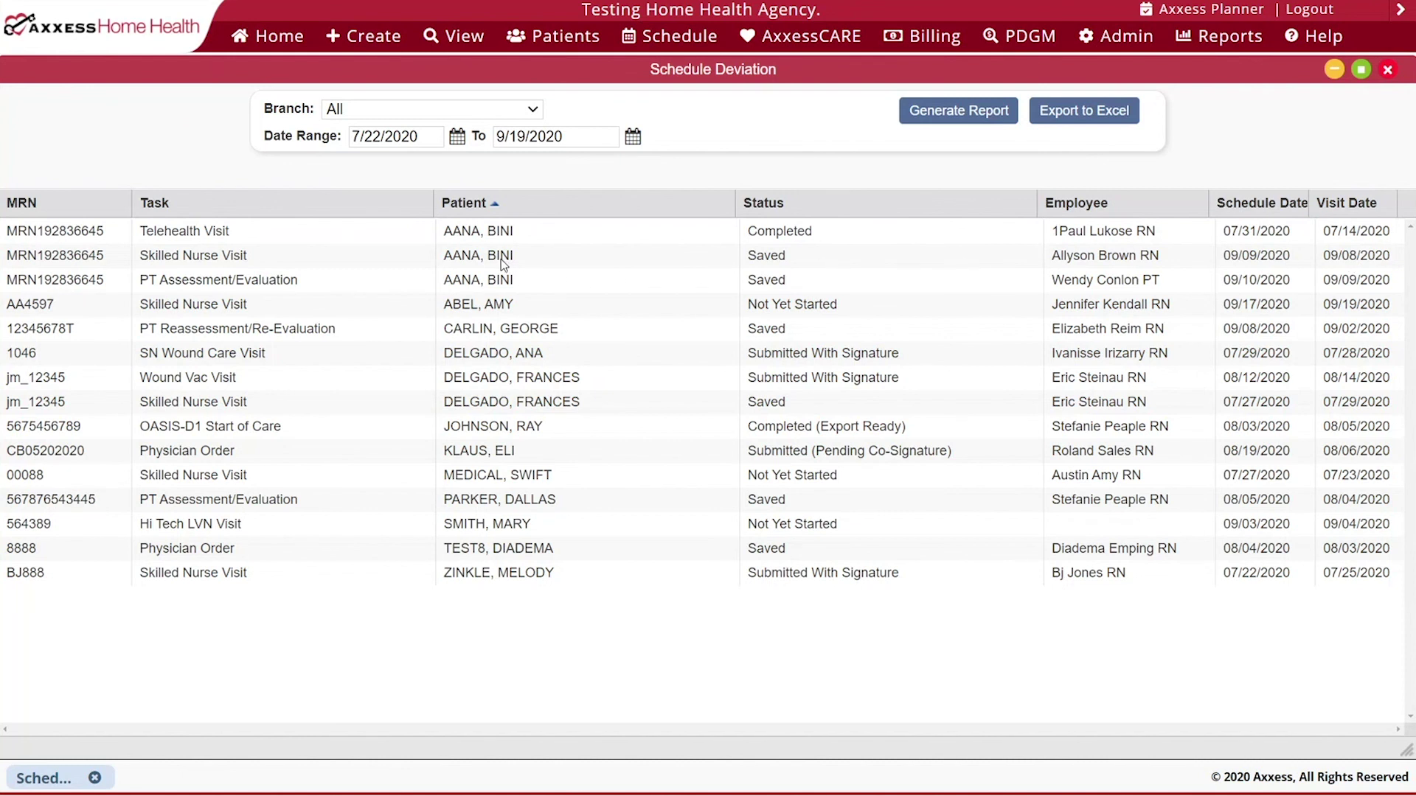
- Open the patient's Schedule Center full-screen on the 7/14/2020 - 9/11/2020 episode
{"action": "left_click", "coordinate": [547, 37]}
{"action": "left_click", "coordinate": [537, 73]}
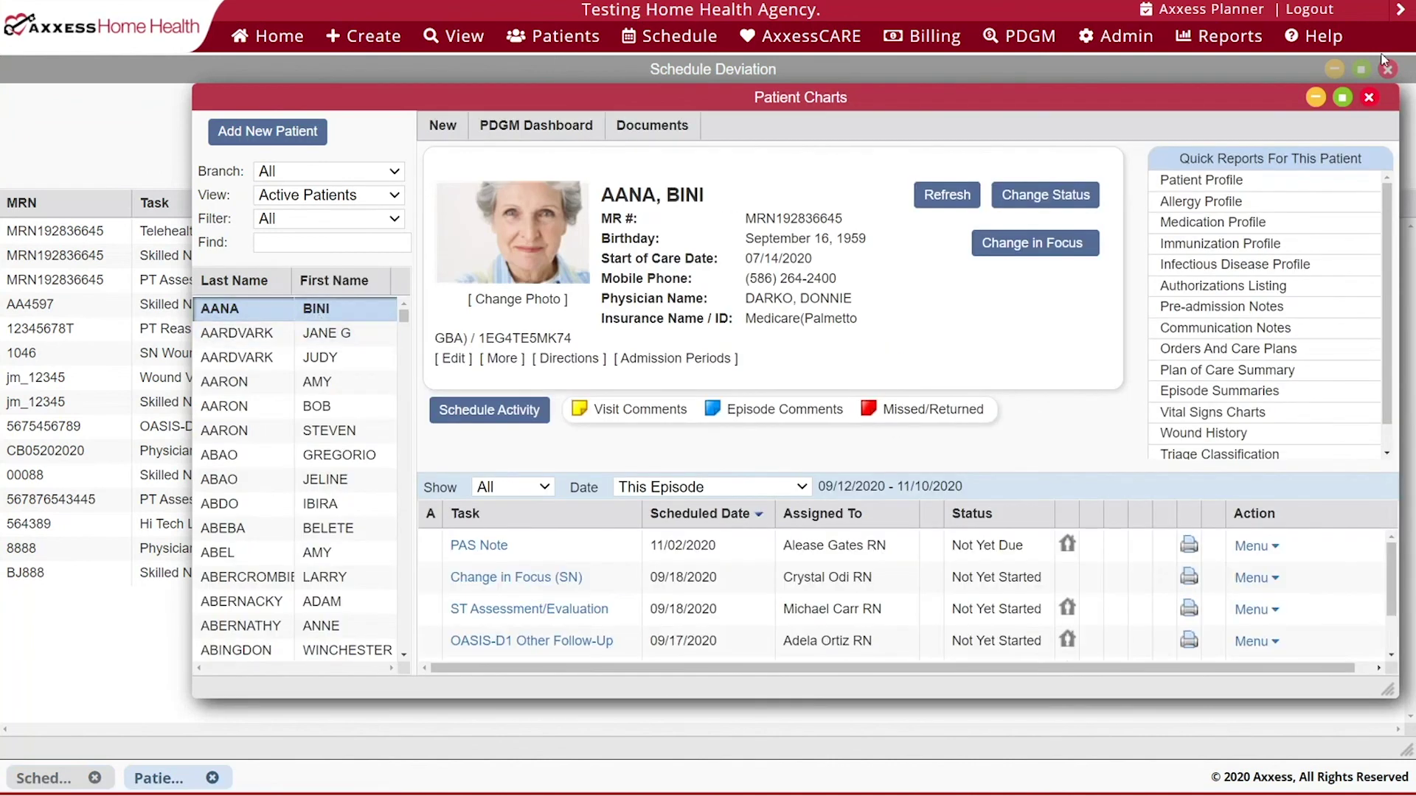
{"action": "left_click", "coordinate": [1342, 97]}
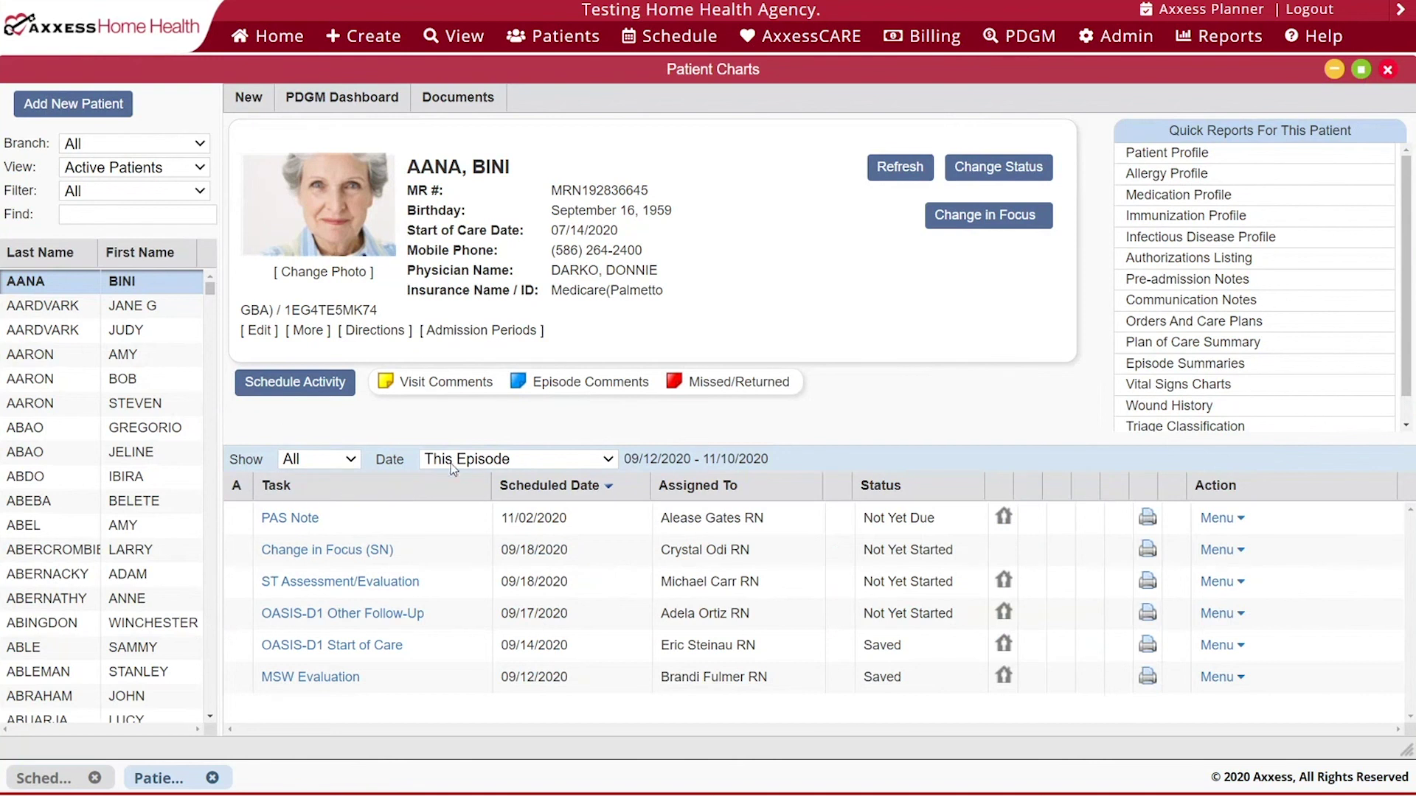
{"action": "left_click", "coordinate": [295, 382]}
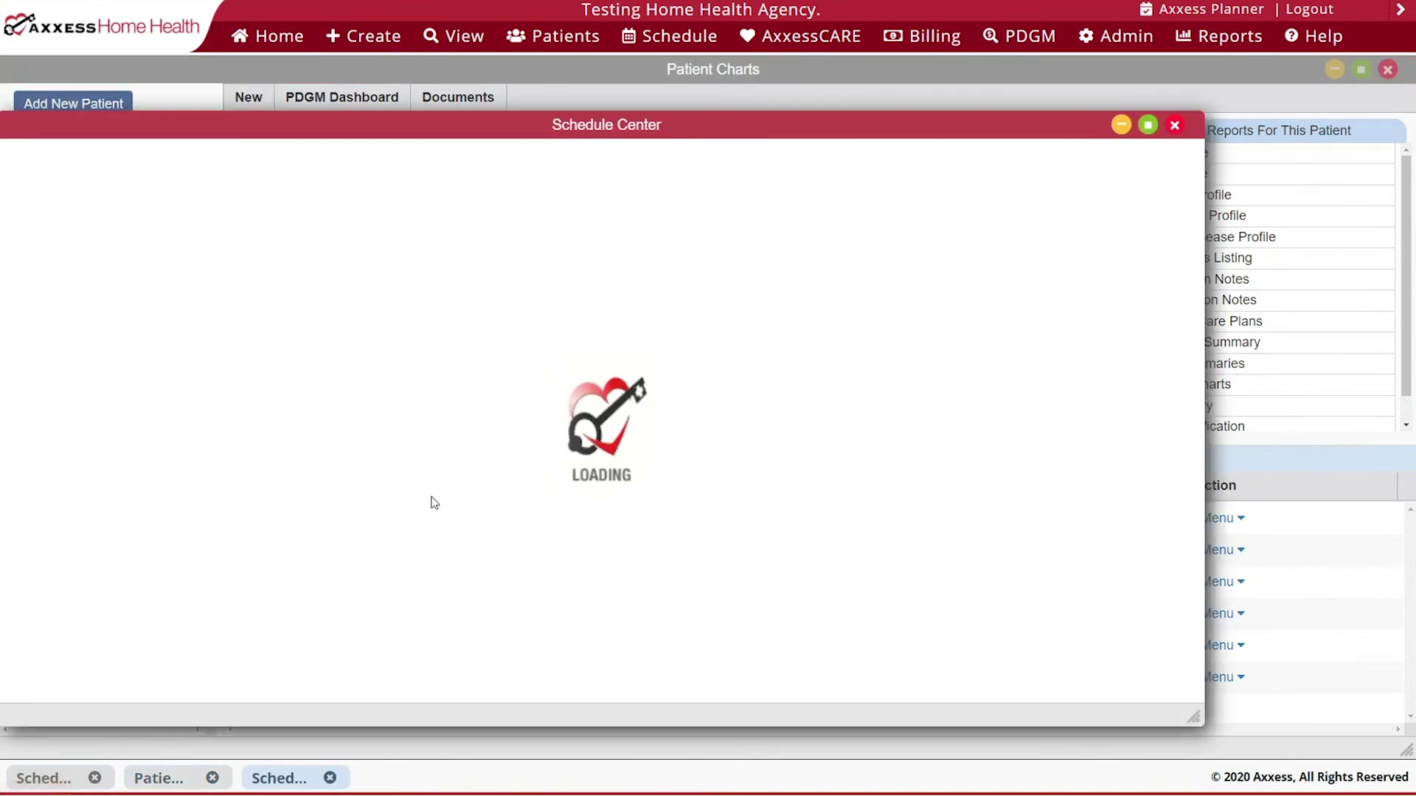
{"action": "left_click", "coordinate": [1147, 125]}
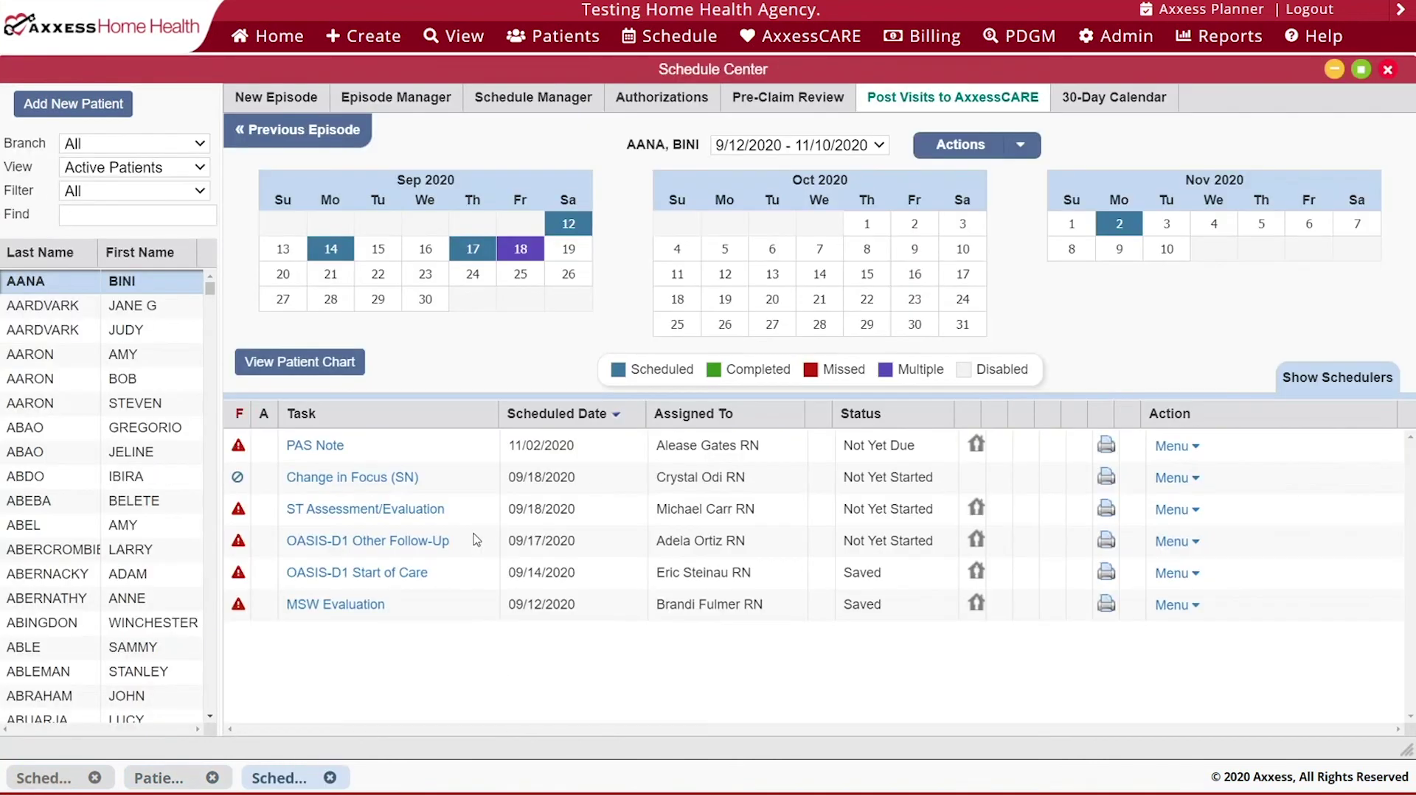
{"action": "left_click", "coordinate": [794, 146]}
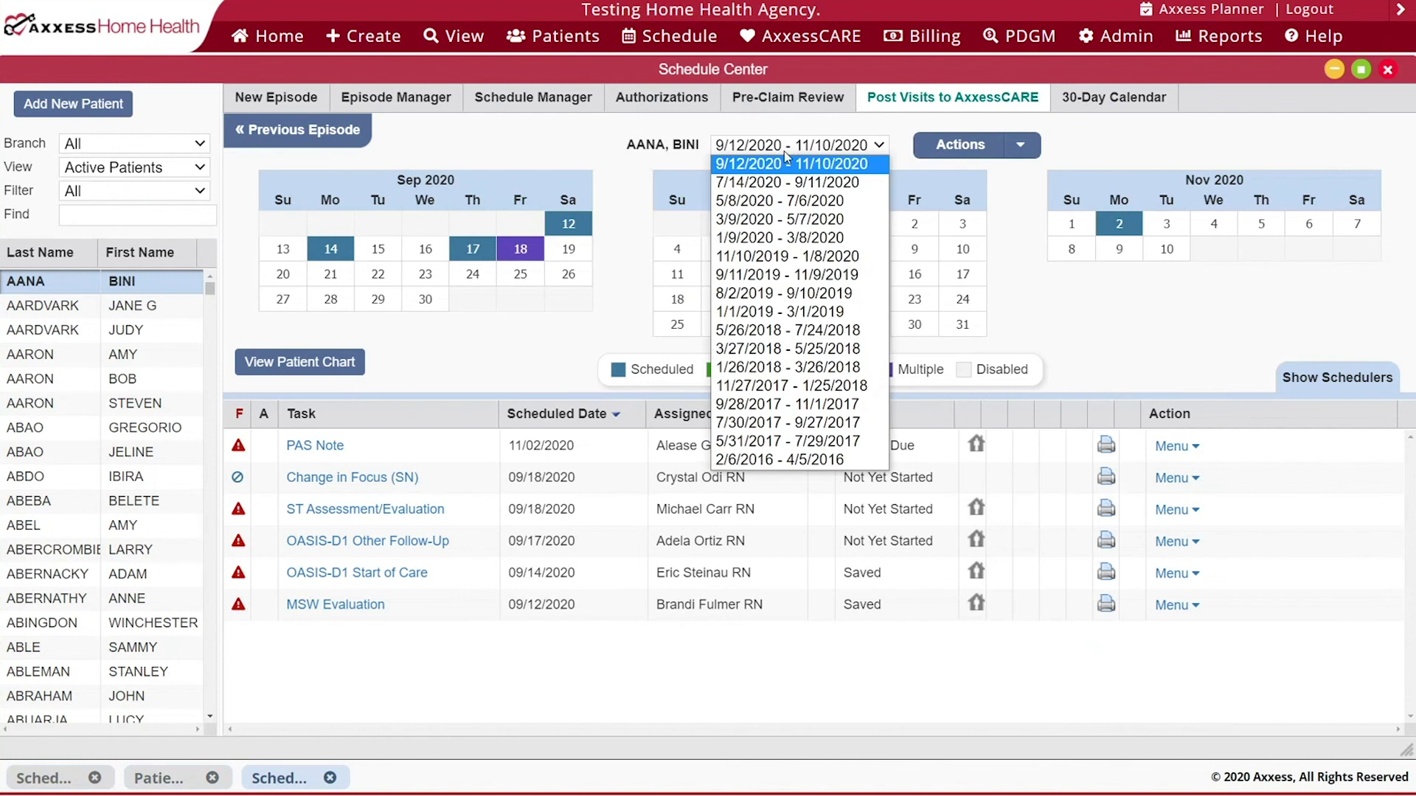
{"action": "left_click", "coordinate": [781, 182]}
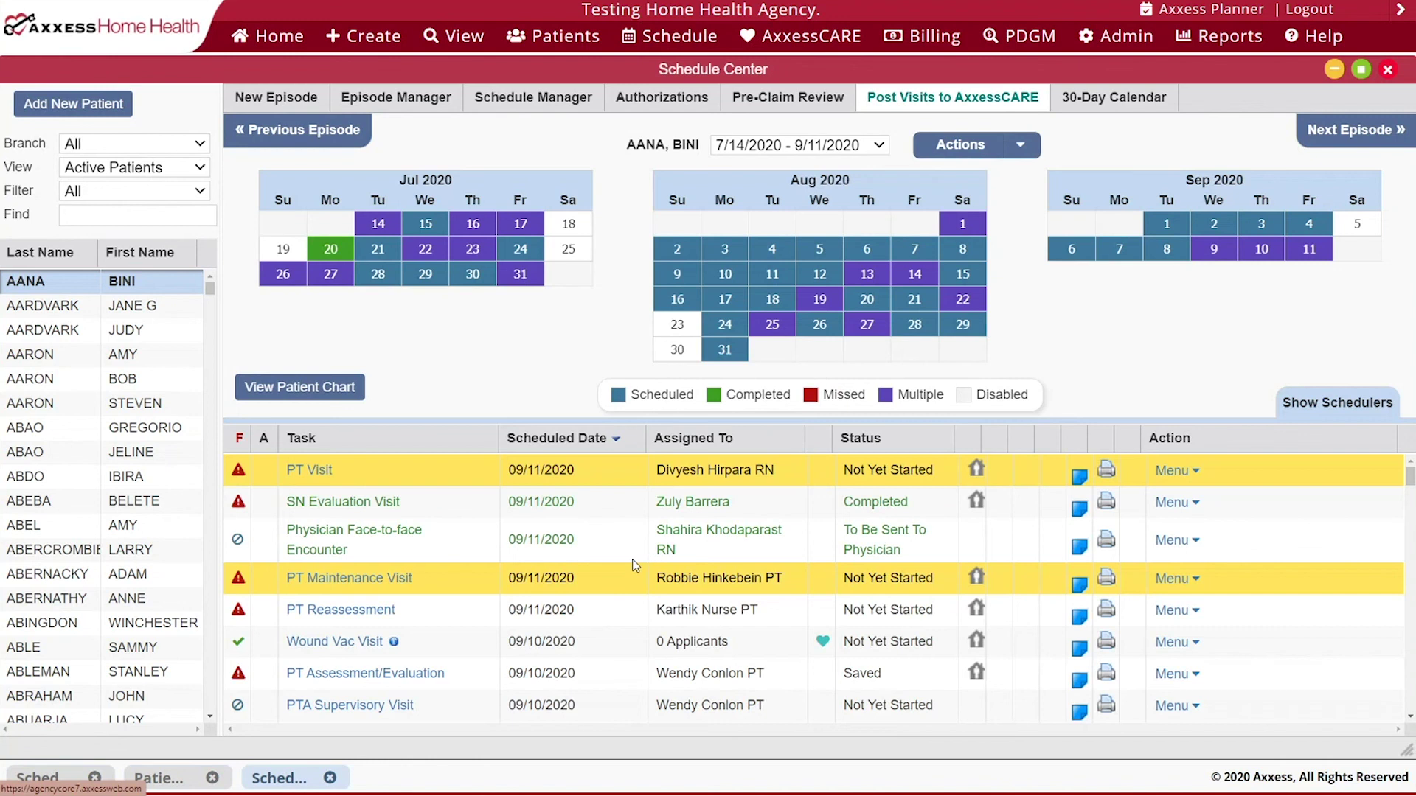
- Change the 09/09/2020 Skilled Nurse Visit's scheduled date to 09/08/2020 and save
{"action": "scroll", "coordinate": [633, 565], "scroll_direction": "down", "scroll_amount": 2}
{"action": "scroll", "coordinate": [633, 565], "scroll_direction": "down", "scroll_amount": 3}
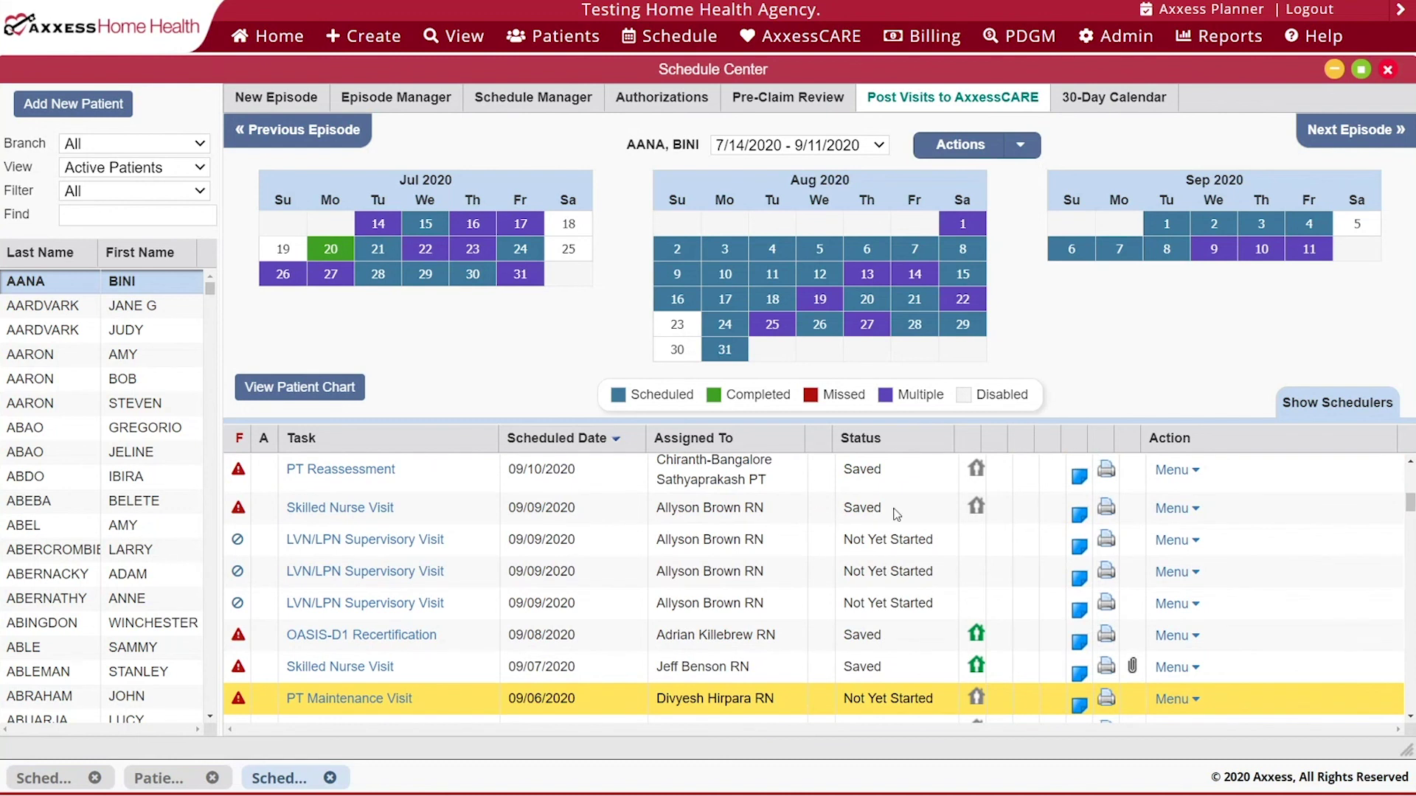
{"action": "left_click", "coordinate": [1156, 510]}
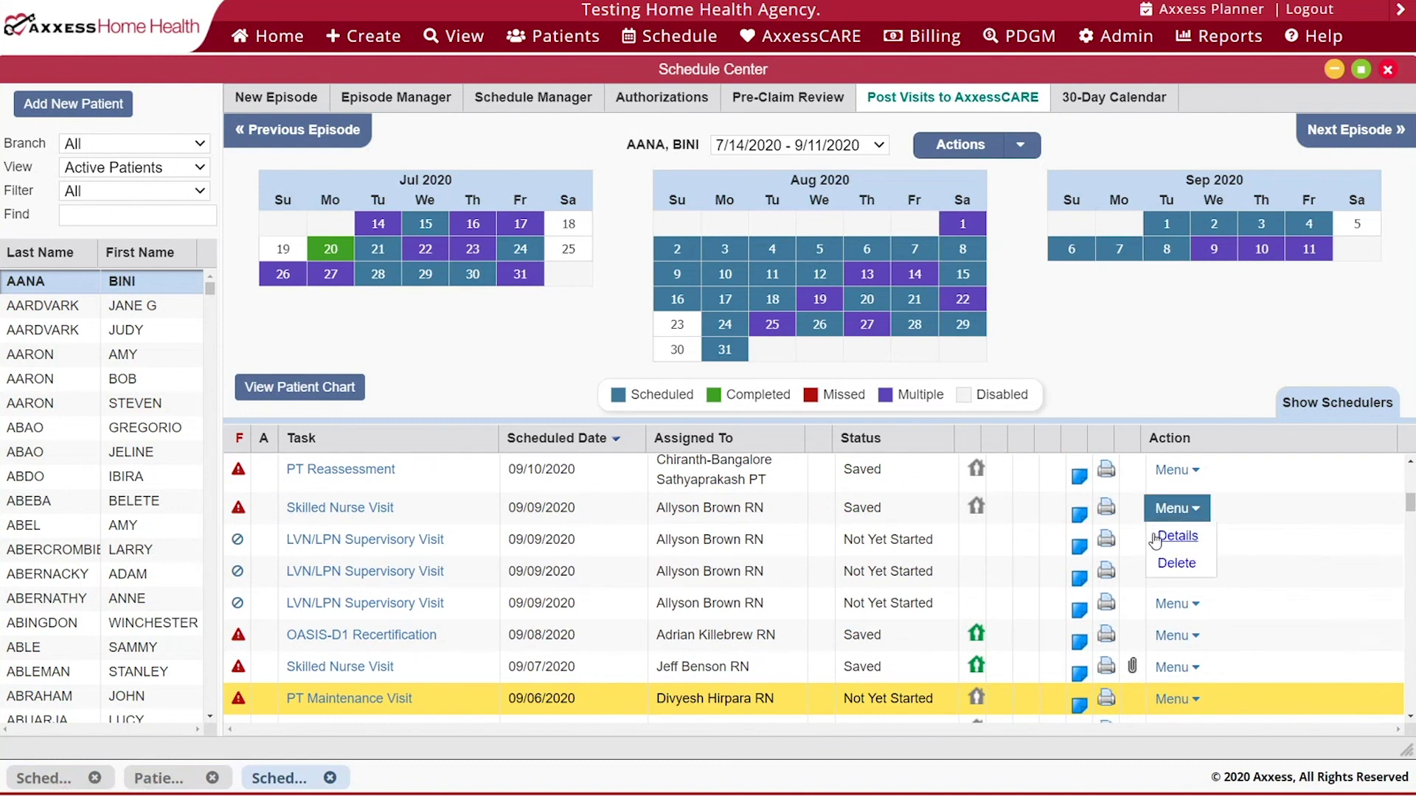
{"action": "left_click", "coordinate": [1155, 542]}
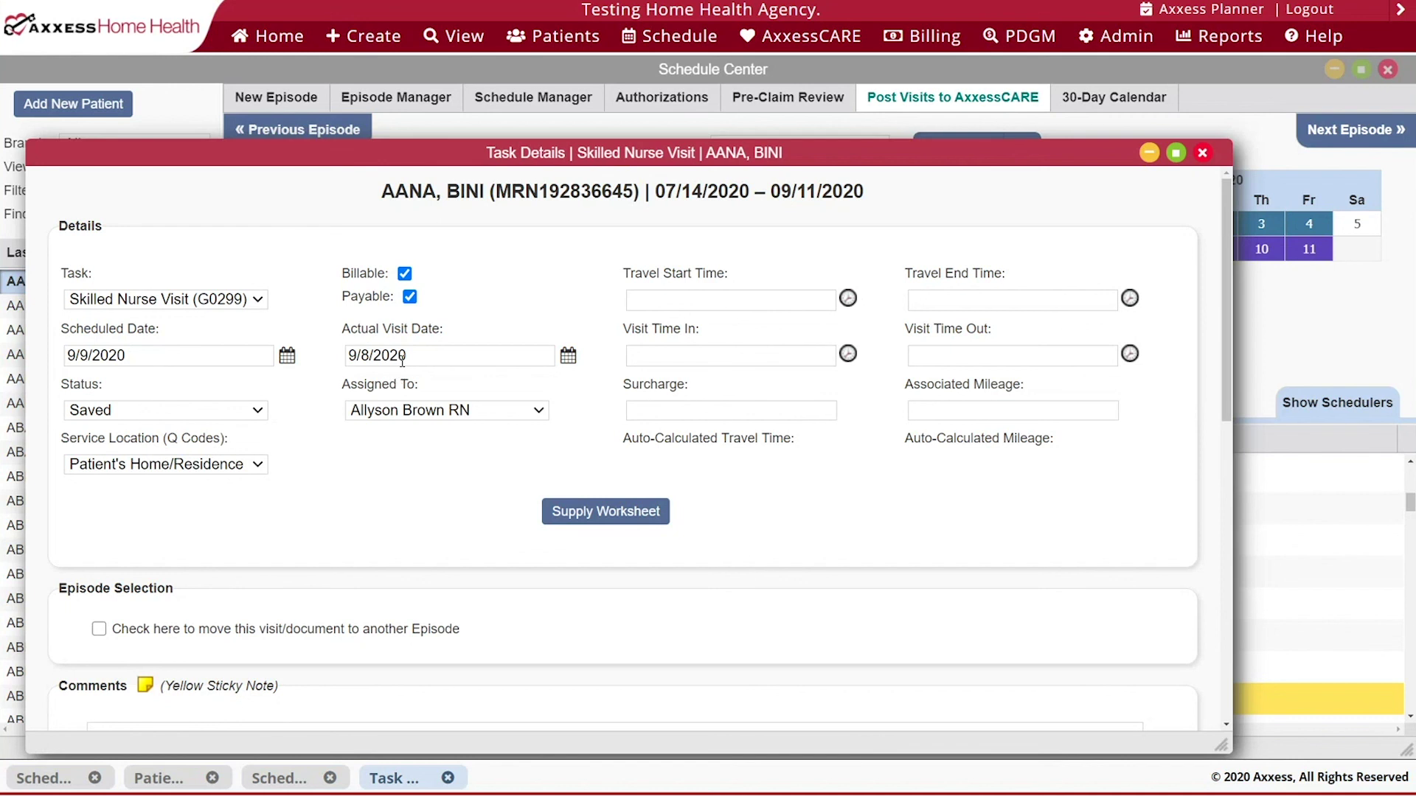
{"action": "left_click", "coordinate": [286, 357]}
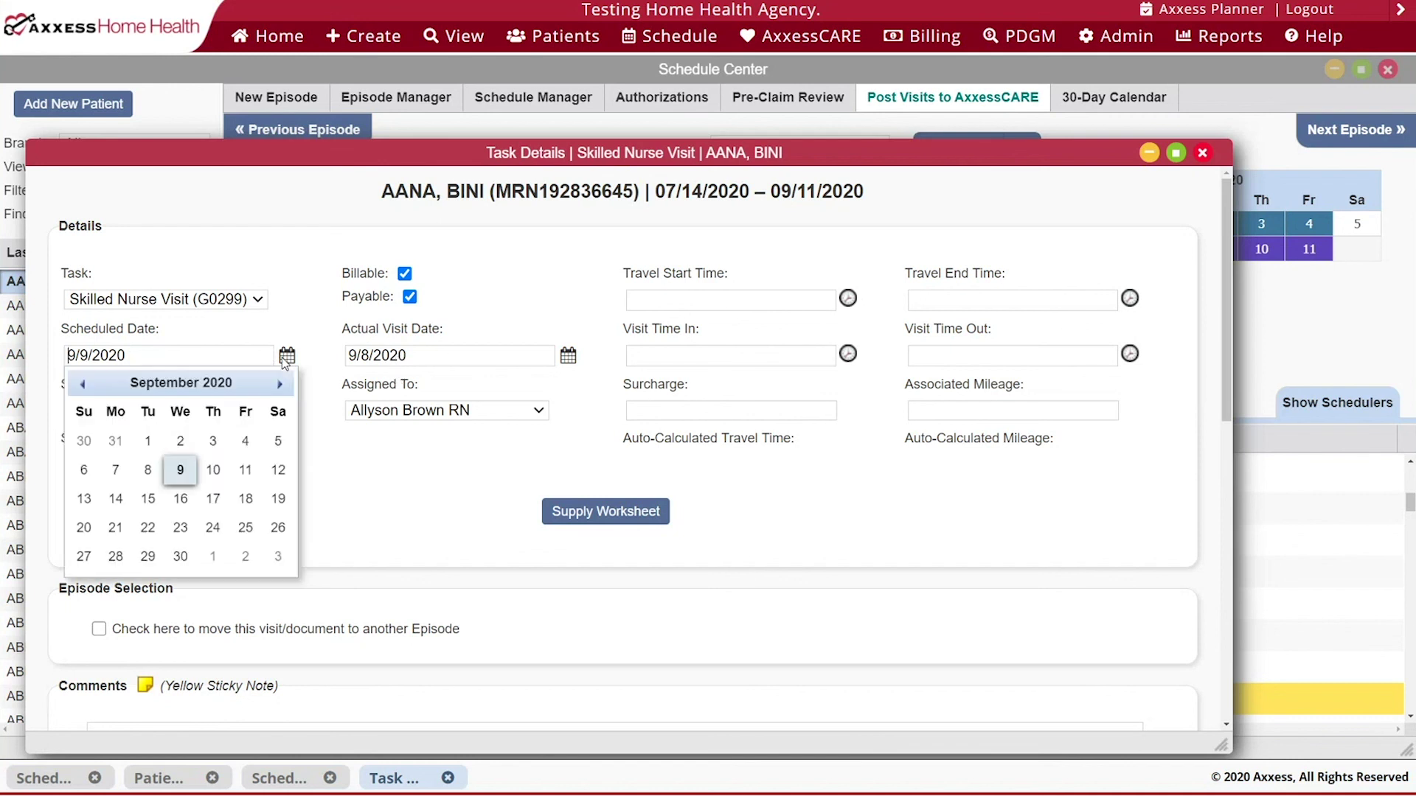
{"action": "left_click", "coordinate": [147, 469]}
{"action": "scroll", "coordinate": [427, 499], "scroll_direction": "down", "scroll_amount": 10}
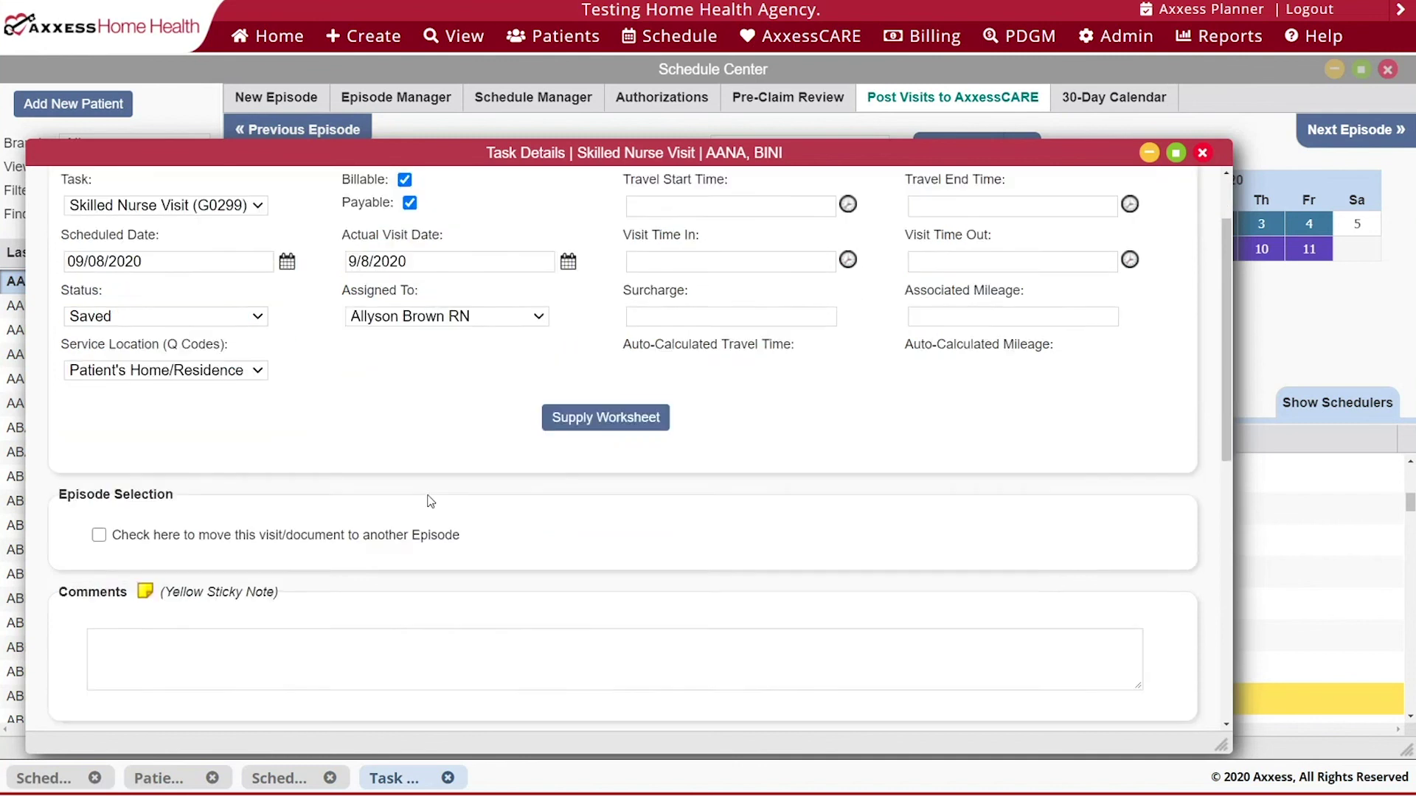
{"action": "scroll", "coordinate": [631, 626], "scroll_direction": "down", "scroll_amount": 2}
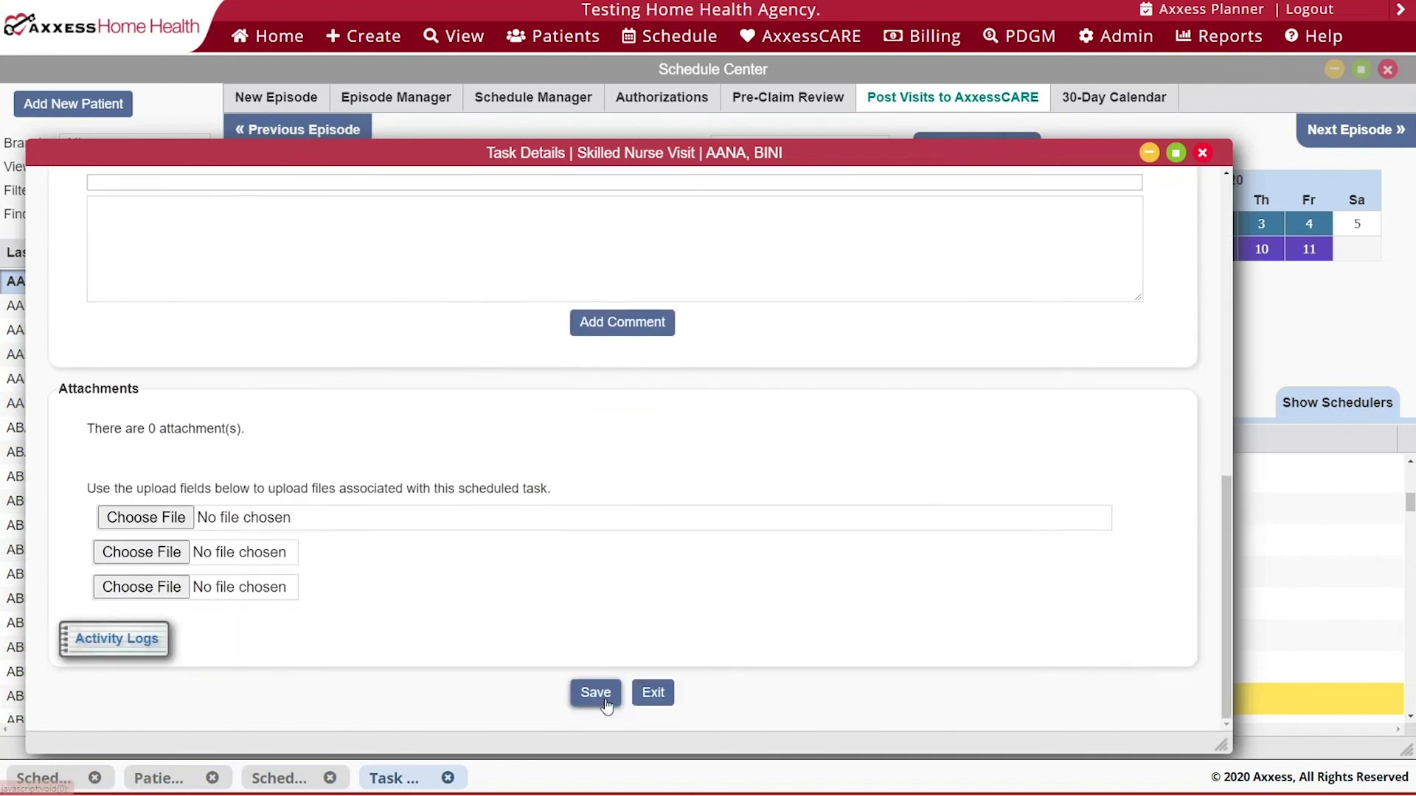
{"action": "left_click", "coordinate": [599, 694]}
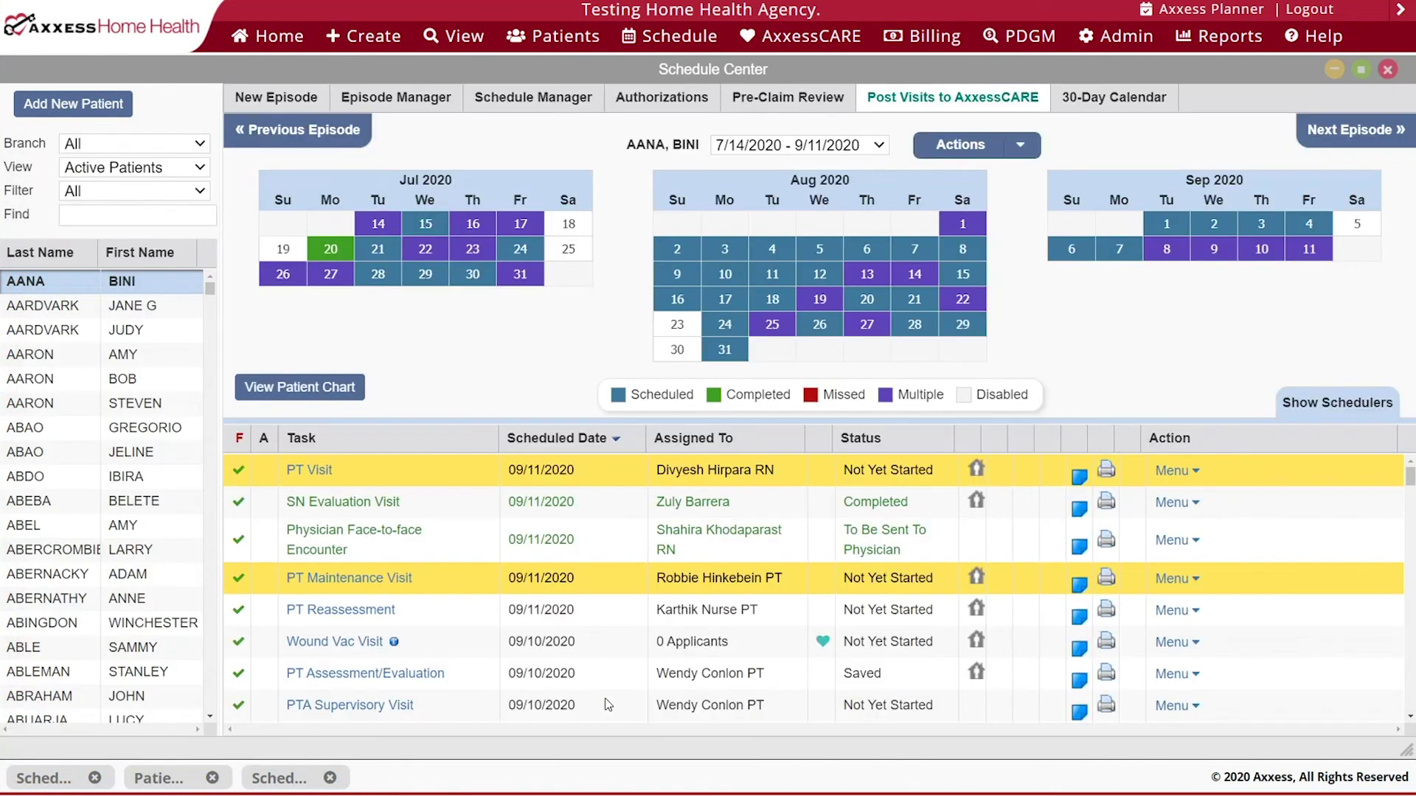
- Regenerate the Schedule Deviation report, then close it, the Schedule Center and Patient Charts
{"action": "left_click", "coordinate": [45, 778]}
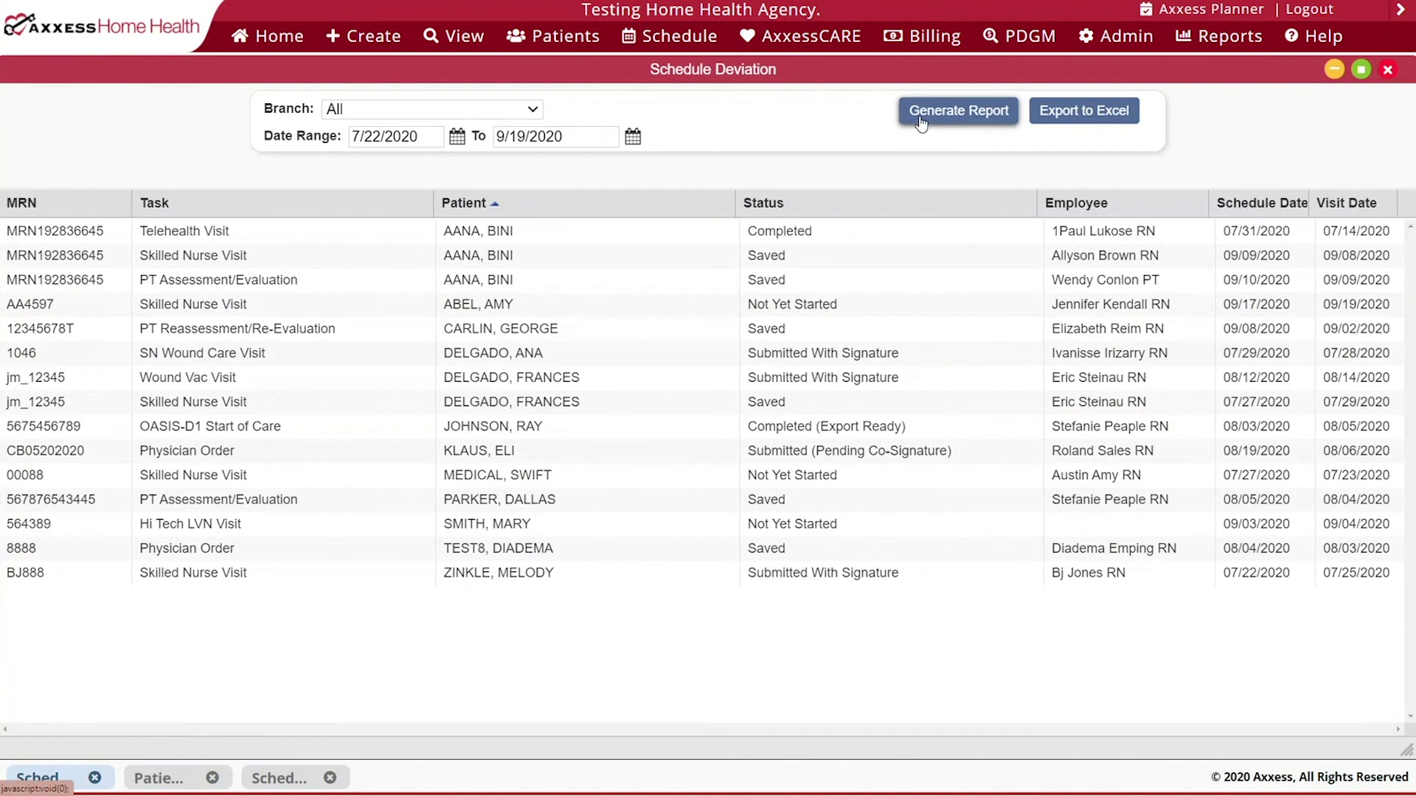
{"action": "left_click", "coordinate": [921, 120]}
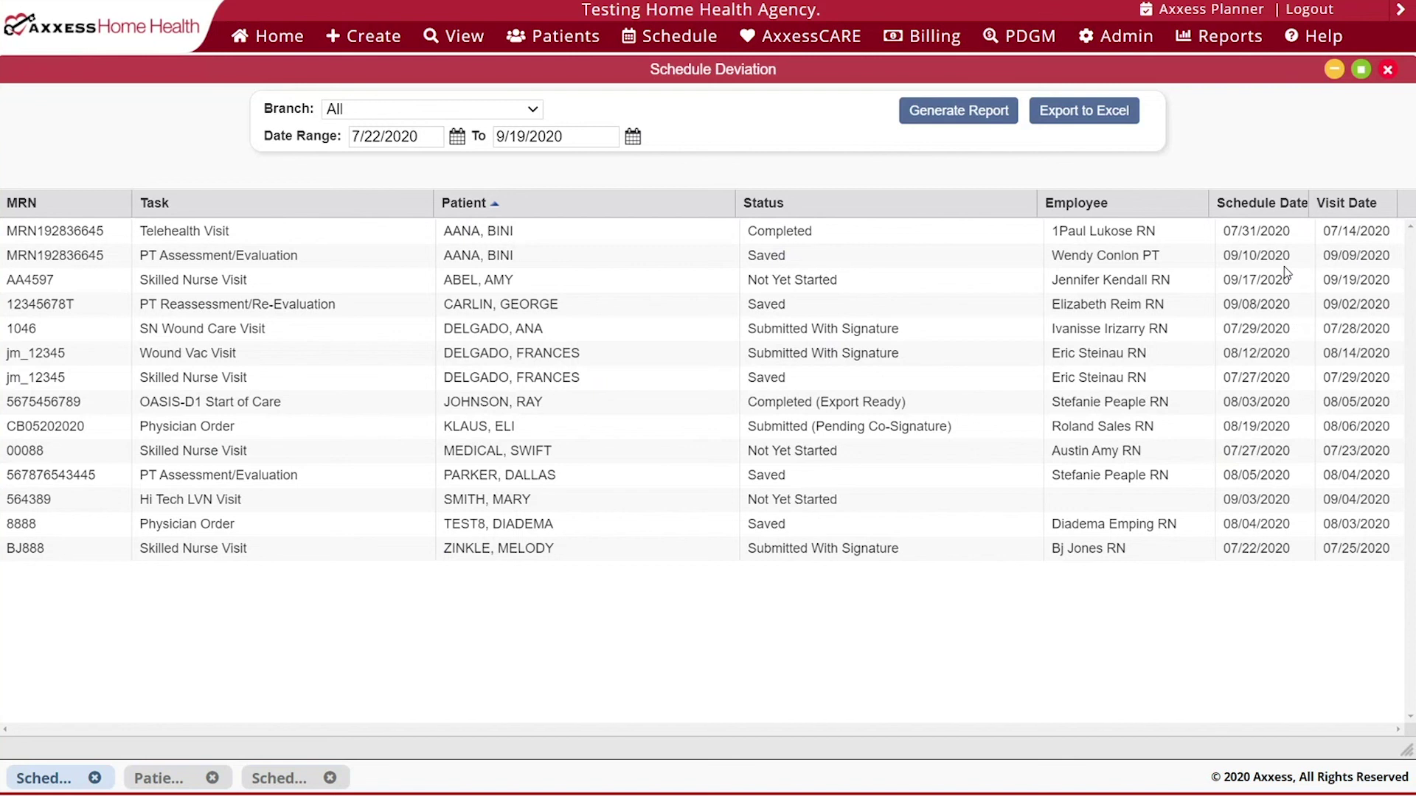
{"action": "left_click", "coordinate": [1388, 70]}
{"action": "left_click", "coordinate": [1388, 70]}
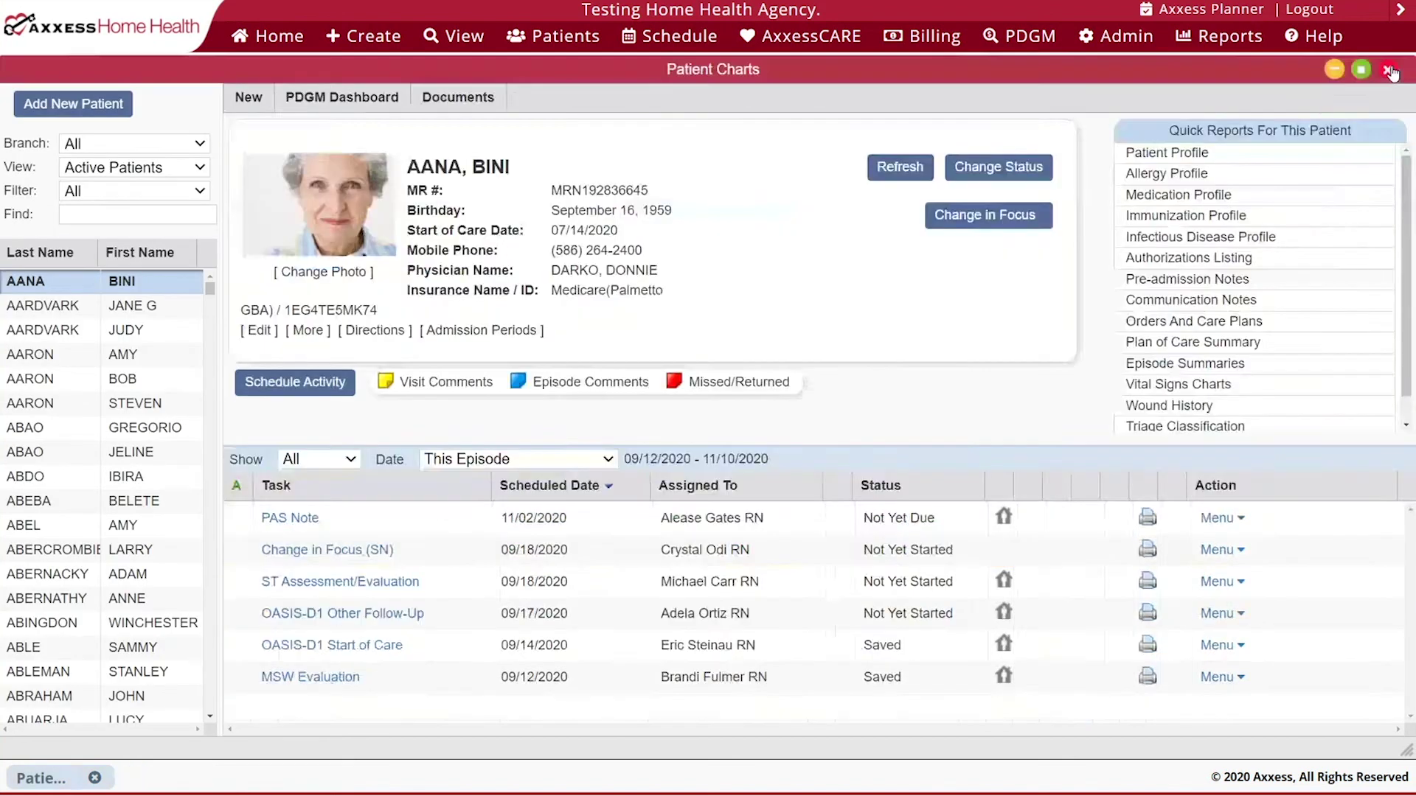
{"action": "left_click", "coordinate": [1388, 70]}
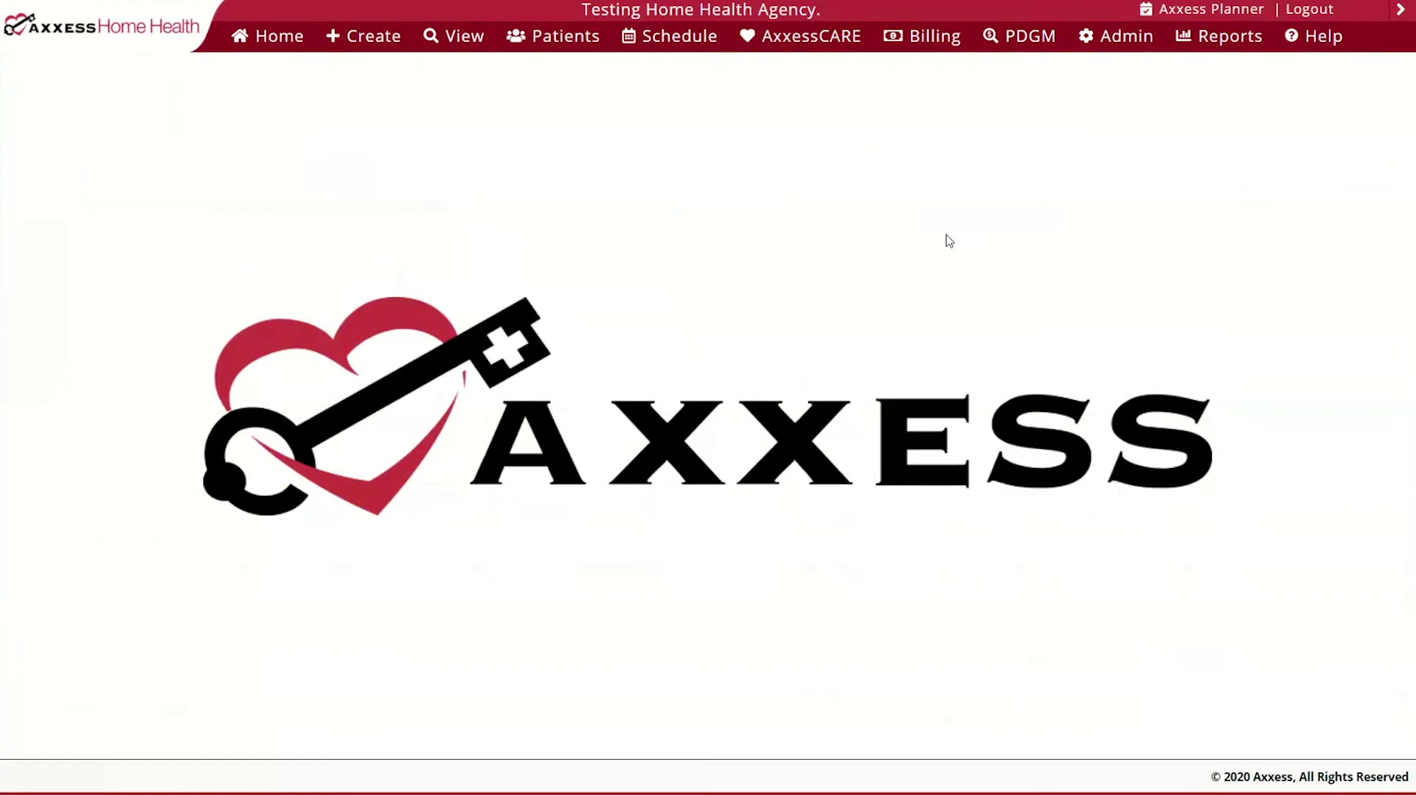